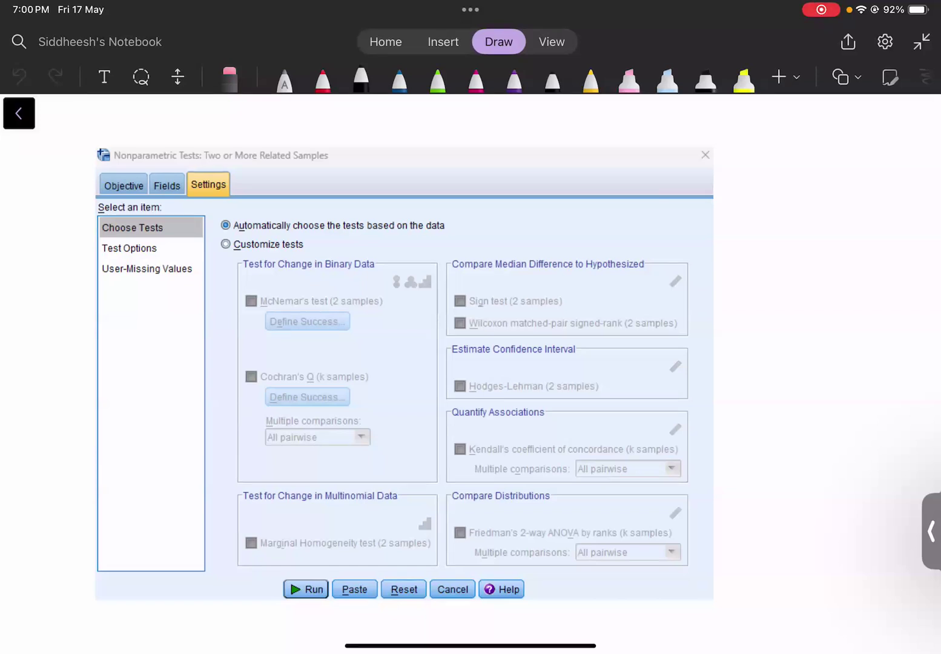
Handwrite the underlined heading "Data Normality" in black ink in the blank area beside the related-samples dialog screenshot
scroll(399, 363, down, 3)
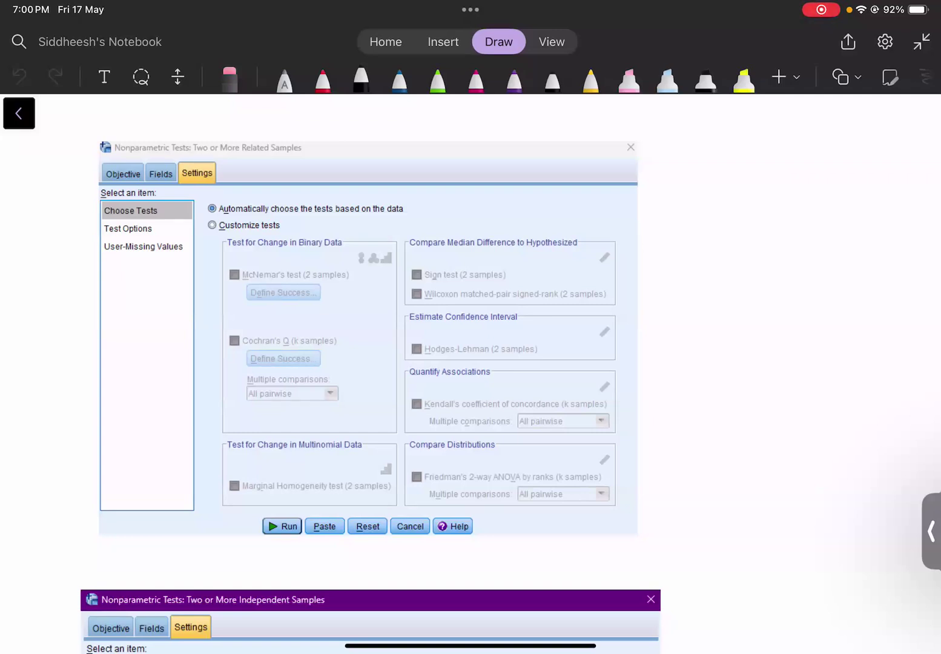
scroll(363, 364, up, 2)
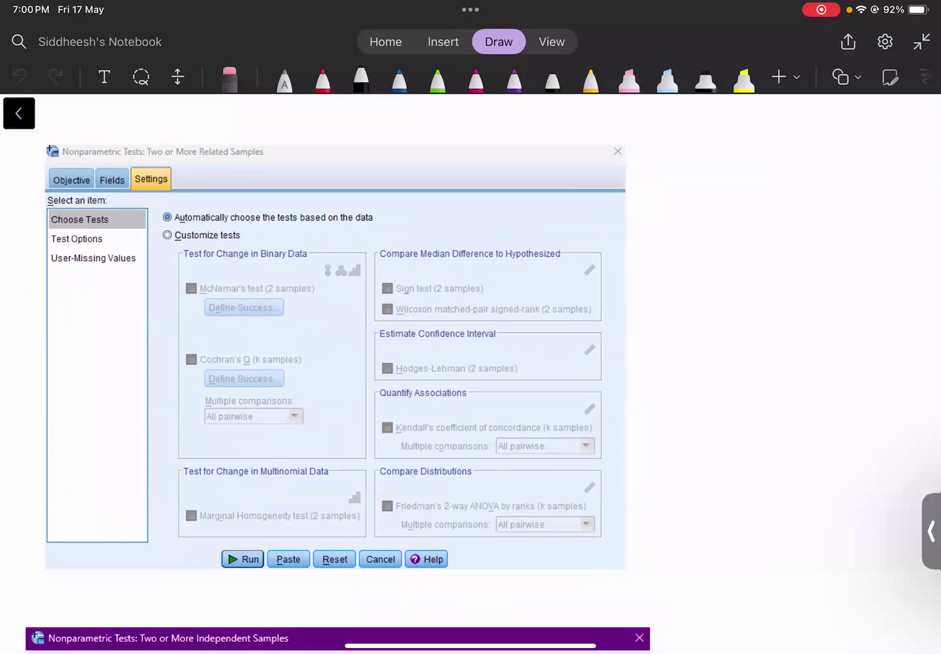
scroll(606, 303, up, 3)
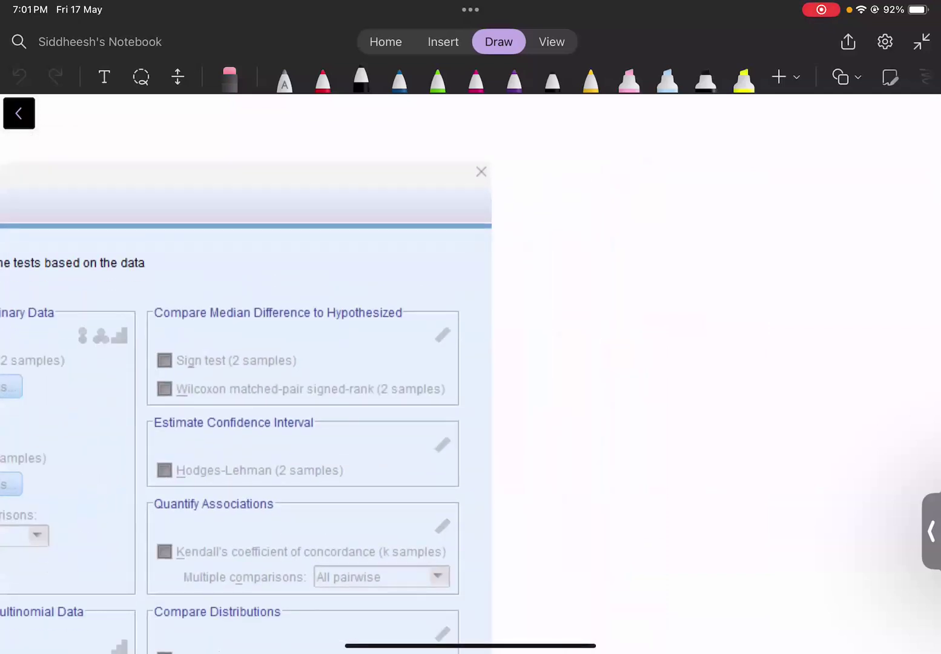
click(361, 78)
mouse_move(622, 138)
mouse_down()
mouse_move(612, 167)
mouse_move(650, 159)
mouse_up()
mouse_move(656, 134)
mouse_down()
mouse_move(659, 159)
mouse_move(666, 144)
mouse_up()
drag(664, 154, 677, 160)
mouse_move(699, 141)
mouse_down()
mouse_move(698, 160)
mouse_move(718, 134)
mouse_move(731, 145)
mouse_up()
drag(739, 145, 828, 154)
click(789, 153)
drag(834, 124, 846, 172)
drag(824, 134, 847, 128)
drag(612, 174, 842, 171)
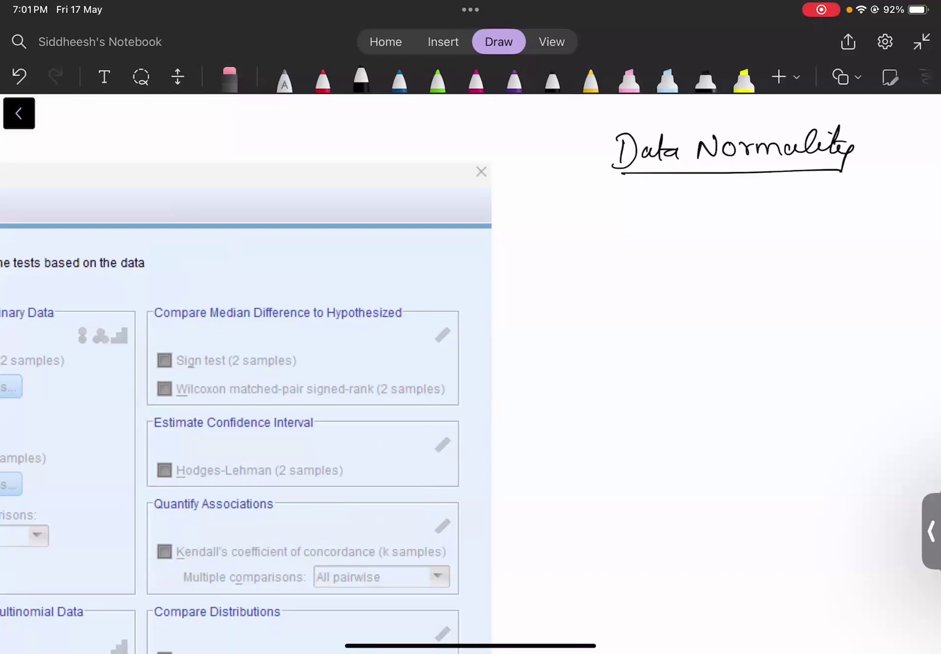
Write "– Behave" in blue ink below the heading and underline the word
click(399, 79)
scroll(823, 185, up, 3)
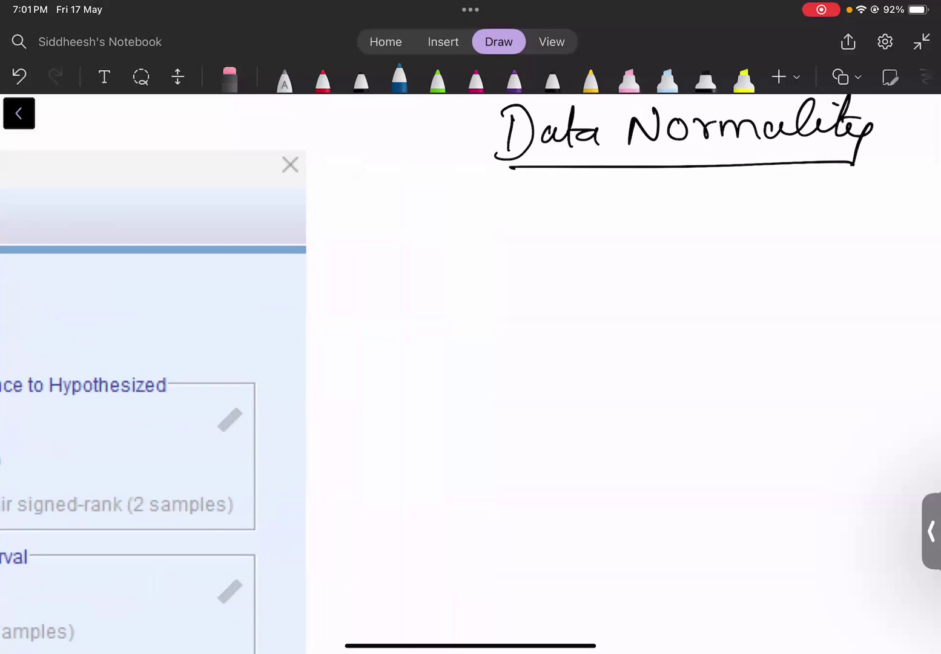
drag(553, 215, 592, 229)
drag(590, 200, 594, 229)
drag(612, 217, 656, 223)
click(651, 211)
mouse_move(660, 207)
mouse_down()
mouse_move(666, 223)
mouse_move(685, 212)
mouse_up()
drag(683, 212, 691, 206)
drag(586, 234, 700, 229)
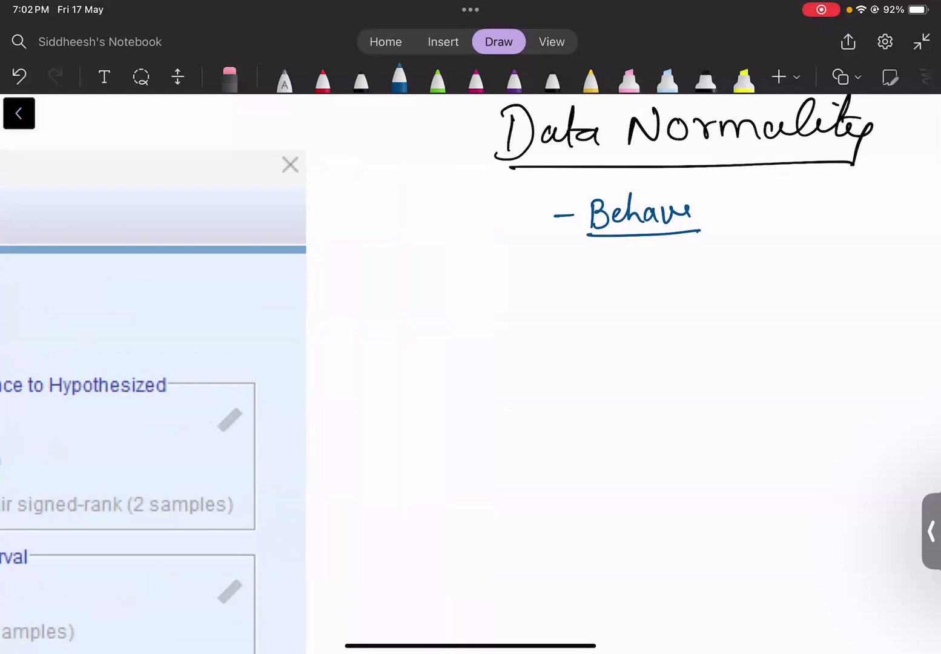
Draw two branches below "Behave", labelling the right one "Data" with a downward arrow beneath it
mouse_move(625, 241)
mouse_down()
mouse_move(626, 261)
mouse_move(551, 287)
mouse_up()
drag(624, 261, 684, 285)
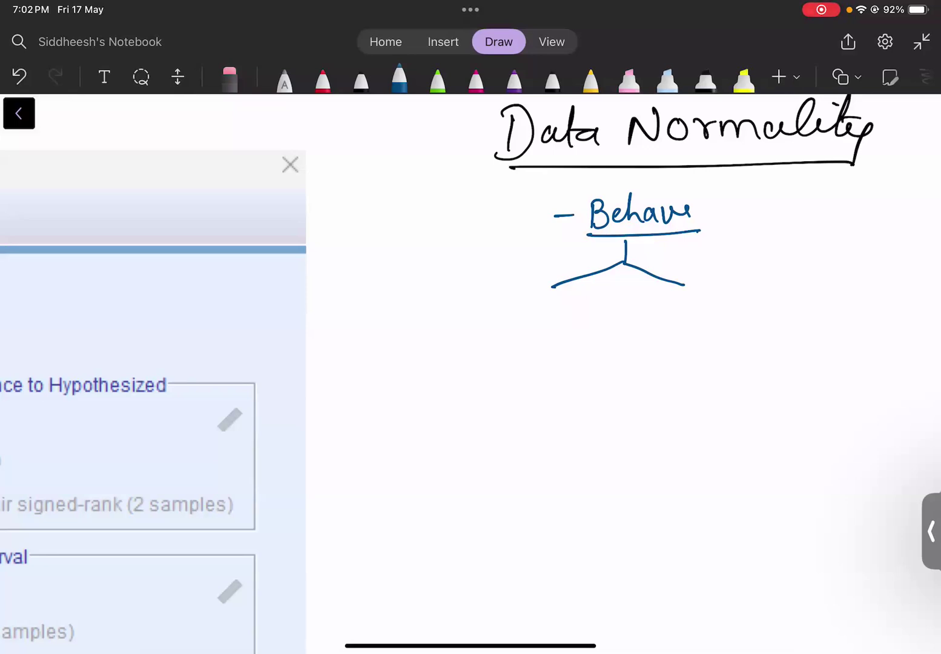
mouse_move(700, 279)
mouse_down()
mouse_move(715, 285)
mouse_move(697, 309)
mouse_up()
drag(733, 291, 737, 308)
mouse_move(728, 294)
mouse_down()
mouse_move(755, 289)
mouse_move(761, 305)
mouse_move(727, 336)
mouse_move(734, 331)
mouse_up()
Write "not equally distributed" on two lines below the arrow under "Data"
mouse_move(692, 366)
mouse_down()
mouse_move(718, 382)
mouse_move(718, 365)
mouse_up()
mouse_move(727, 354)
mouse_down()
mouse_move(729, 385)
mouse_move(745, 367)
mouse_up()
drag(758, 370, 770, 376)
mouse_move(782, 365)
mouse_down()
mouse_move(764, 370)
mouse_move(782, 395)
mouse_up()
mouse_move(791, 363)
mouse_down()
mouse_move(805, 375)
mouse_move(858, 367)
mouse_move(842, 406)
mouse_up()
mouse_move(729, 419)
mouse_down()
mouse_move(736, 433)
mouse_move(755, 431)
mouse_move(752, 411)
mouse_up()
mouse_move(770, 398)
mouse_down()
mouse_move(768, 434)
mouse_move(787, 418)
mouse_up()
drag(787, 409, 814, 427)
drag(816, 418, 840, 430)
mouse_move(844, 417)
mouse_down()
mouse_move(857, 411)
mouse_move(875, 427)
mouse_up()
drag(888, 395, 890, 433)
Enclose "not equally distributed" in curly braces and underline it
mouse_move(660, 345)
mouse_down()
mouse_move(655, 423)
mouse_move(683, 463)
mouse_up()
mouse_move(895, 327)
mouse_down()
mouse_move(913, 460)
mouse_move(885, 475)
mouse_up()
drag(691, 461, 872, 458)
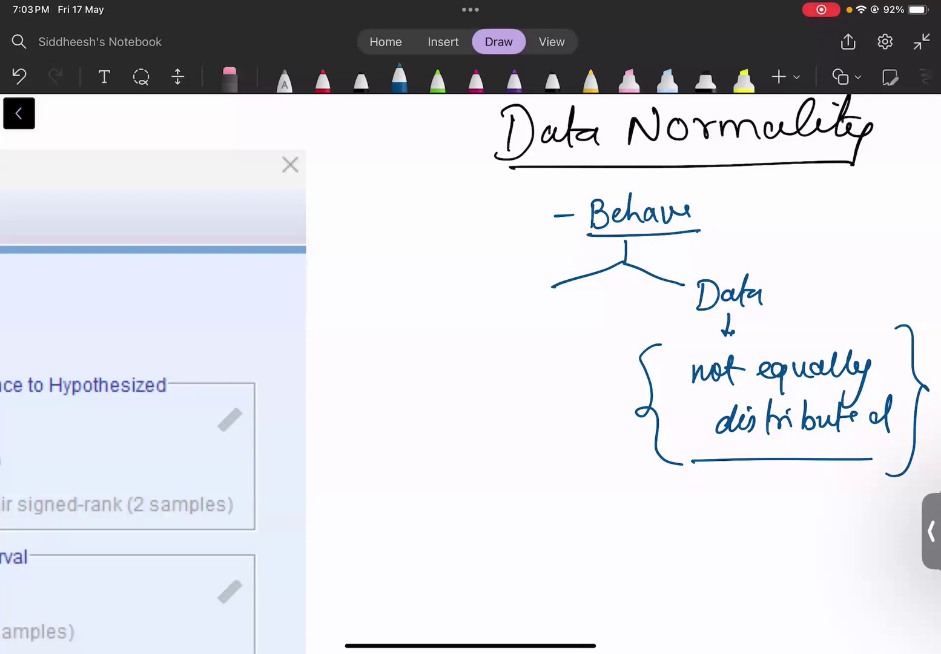
Write "t-test" below with "unpaired" and "paired" grouped by a left brace, and add a circled star beside them
mouse_move(678, 480)
mouse_down()
mouse_move(670, 518)
mouse_move(685, 501)
mouse_move(709, 516)
mouse_up()
click(697, 499)
mouse_move(717, 507)
mouse_down()
mouse_move(728, 496)
mouse_move(739, 509)
mouse_up()
mouse_move(732, 509)
mouse_down()
mouse_move(759, 475)
mouse_move(773, 492)
mouse_up()
mouse_move(649, 546)
mouse_down()
mouse_move(664, 563)
mouse_move(683, 562)
mouse_move(688, 580)
mouse_up()
mouse_move(690, 552)
mouse_down()
mouse_move(716, 549)
mouse_move(720, 560)
mouse_up()
mouse_move(720, 551)
mouse_down()
mouse_move(730, 559)
mouse_move(739, 550)
mouse_up()
drag(758, 548, 752, 562)
drag(775, 531, 770, 563)
drag(644, 593, 642, 629)
mouse_move(644, 606)
mouse_down()
mouse_move(655, 595)
mouse_move(678, 606)
mouse_move(716, 587)
mouse_up()
click(669, 582)
mouse_move(641, 519)
mouse_down()
mouse_move(623, 529)
mouse_move(629, 617)
mouse_up()
mouse_move(535, 544)
mouse_down()
mouse_move(533, 563)
mouse_move(544, 551)
mouse_move(533, 531)
mouse_up()
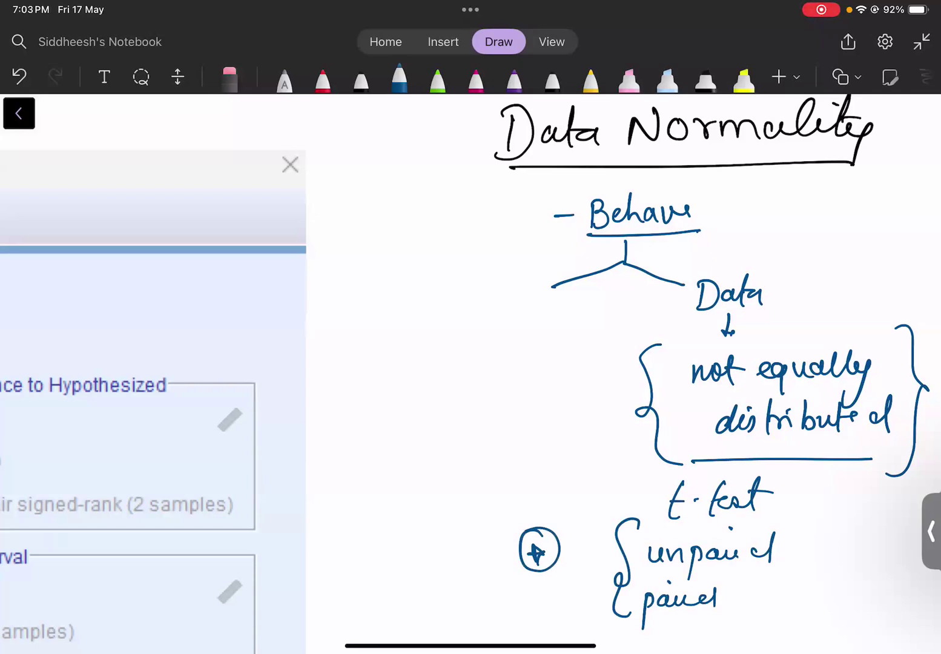
Draw a curve from the unpaired/paired brace up to a boxed "T1 T2" note
drag(551, 479, 616, 551)
mouse_move(471, 416)
mouse_down()
mouse_move(501, 411)
mouse_move(484, 443)
mouse_up()
mouse_move(495, 427)
mouse_down()
mouse_move(500, 440)
mouse_move(554, 397)
mouse_up()
drag(541, 403, 542, 426)
drag(552, 410, 579, 414)
drag(473, 468, 586, 442)
drag(463, 399, 473, 466)
mouse_move(452, 405)
mouse_down()
mouse_move(584, 376)
mouse_move(558, 460)
mouse_up()
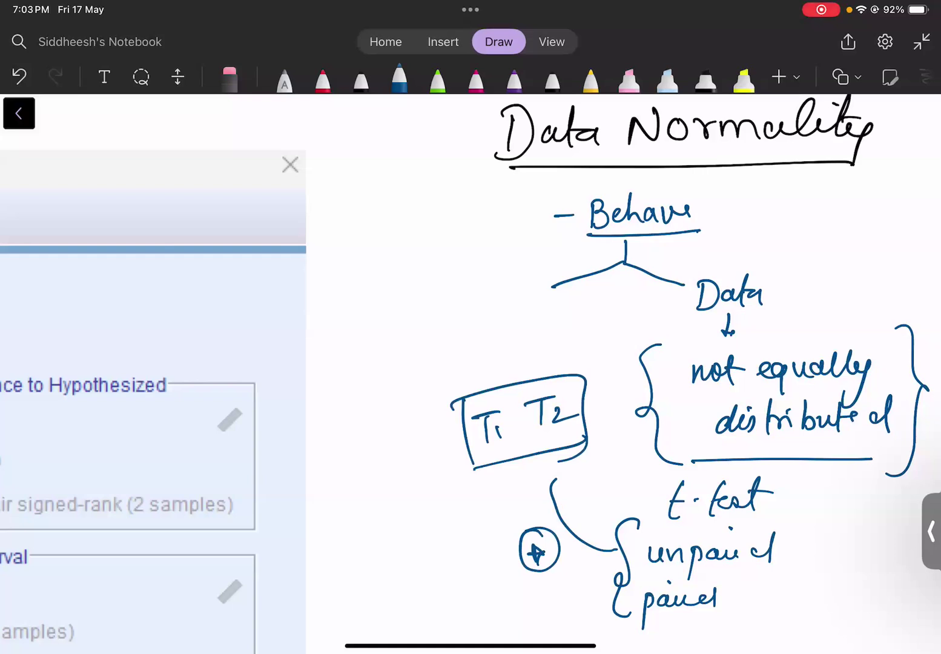
Write "paired" followed by an arrow in purple ink above the test options in the related-samples screenshot
scroll(470, 375, right, 2)
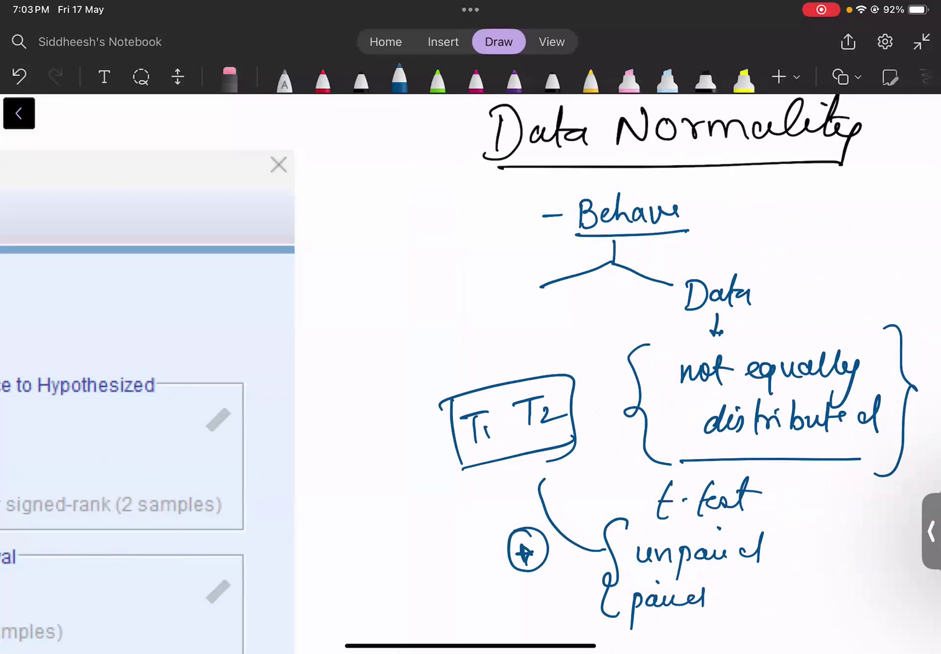
scroll(470, 376, left, 10)
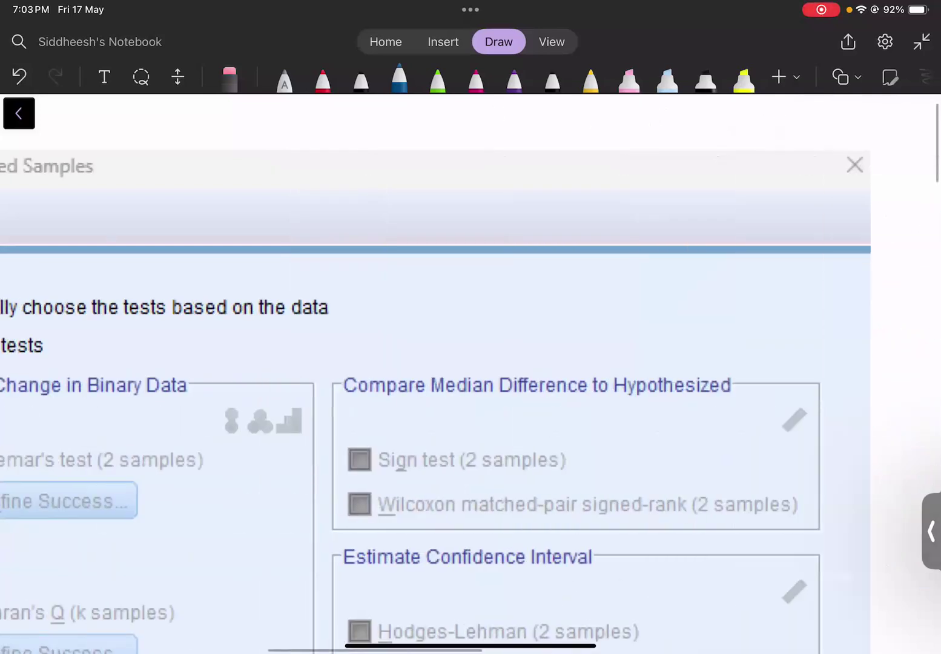
scroll(519, 375, down, 5)
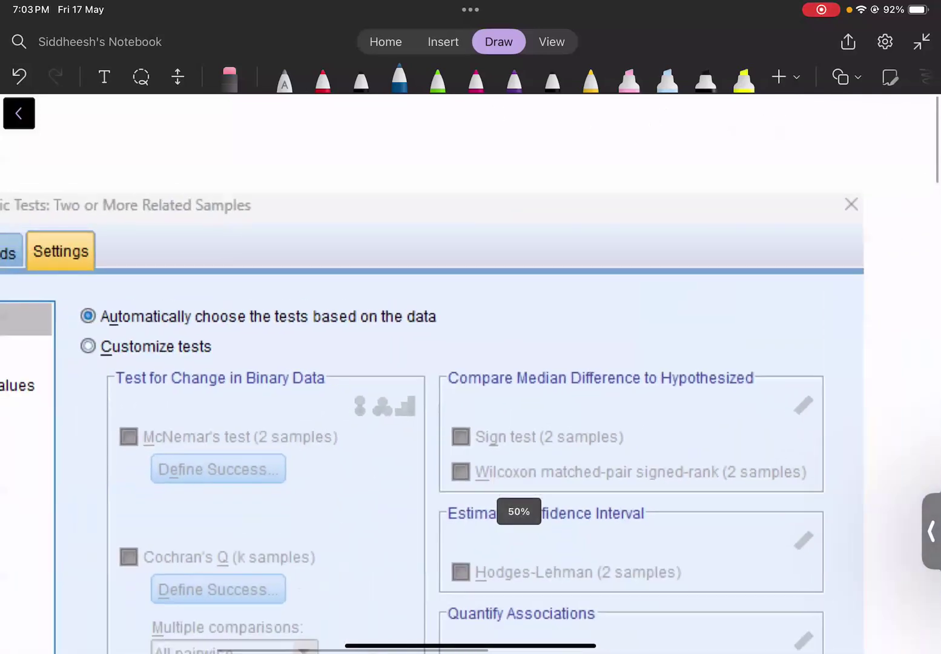
scroll(470, 375, down, 6)
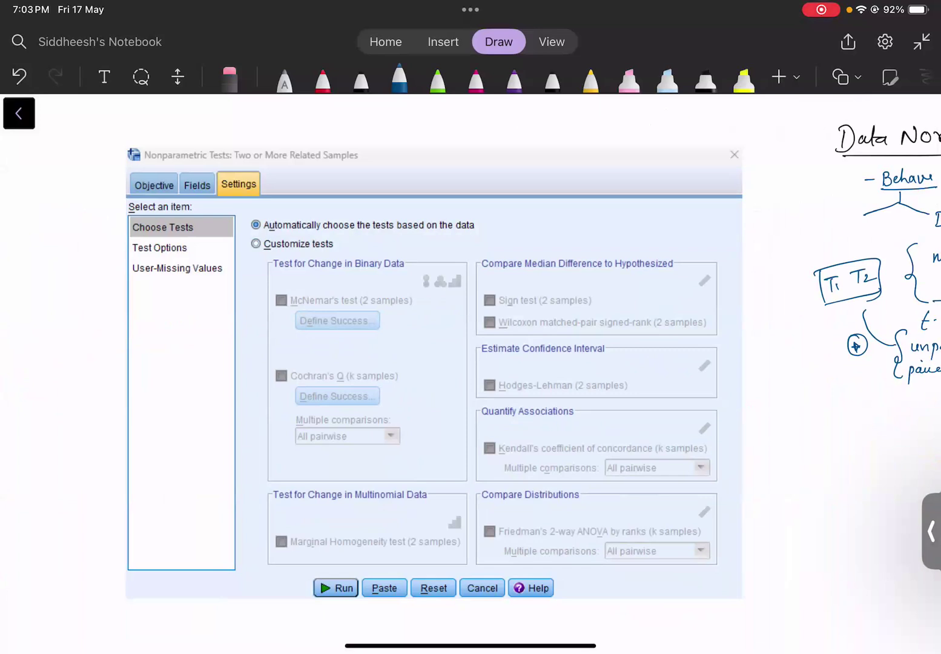
scroll(577, 209, up, 5)
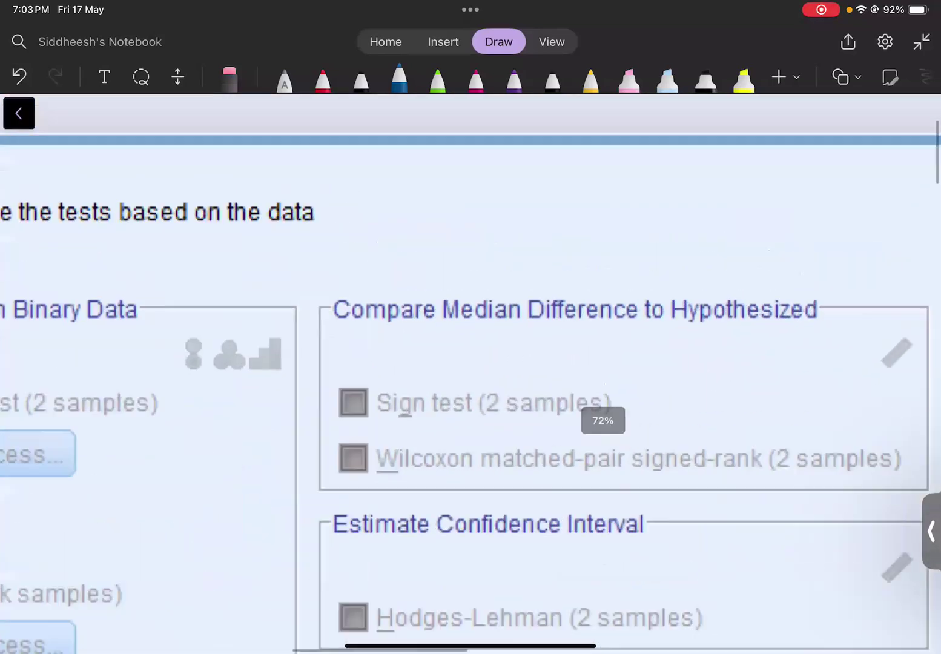
click(514, 76)
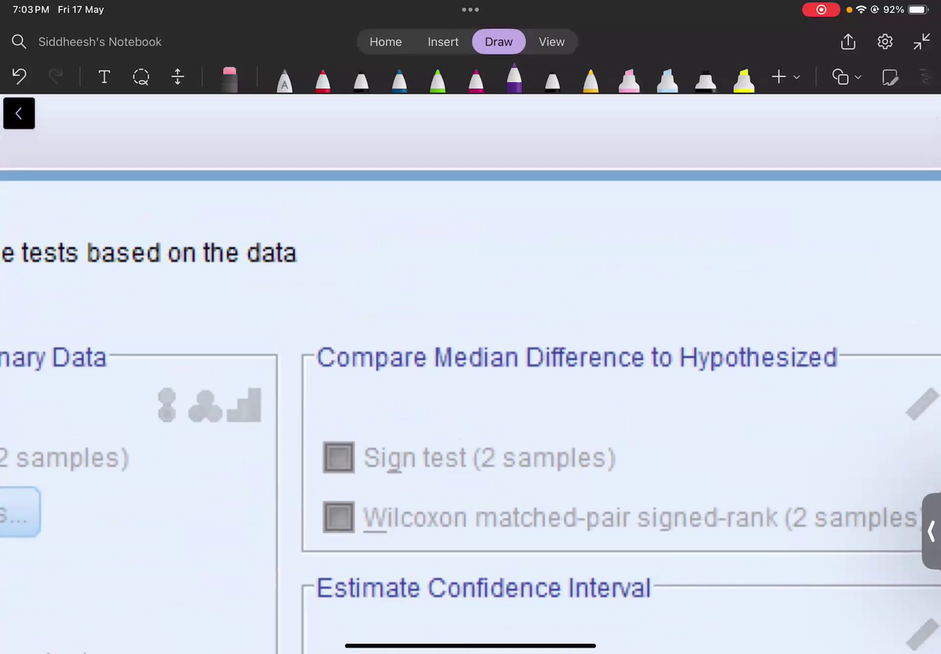
mouse_move(372, 124)
mouse_down()
mouse_move(368, 162)
mouse_move(408, 139)
mouse_move(409, 118)
mouse_up()
mouse_move(414, 131)
mouse_down()
mouse_move(430, 124)
mouse_move(449, 137)
mouse_up()
mouse_move(453, 125)
mouse_down()
mouse_move(455, 140)
mouse_move(508, 124)
mouse_move(504, 133)
mouse_up()
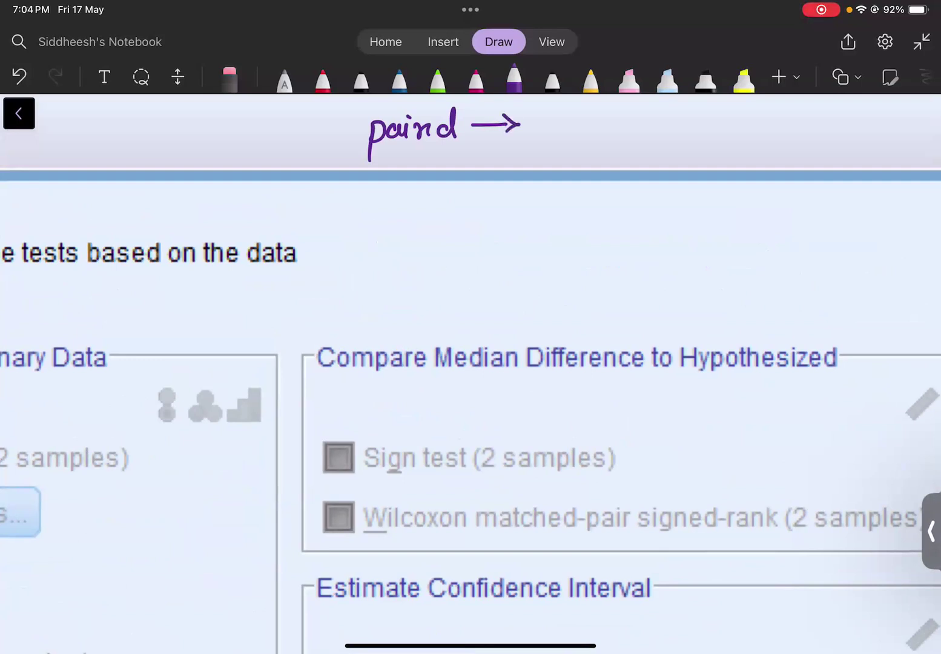
Write "wilcoxon test" after the arrow on the "paired" line
drag(541, 123, 580, 134)
drag(579, 113, 594, 138)
mouse_move(611, 121)
mouse_down()
mouse_move(610, 136)
mouse_move(627, 127)
mouse_up()
mouse_move(644, 119)
mouse_down()
mouse_move(634, 136)
mouse_move(649, 139)
mouse_move(664, 121)
mouse_up()
mouse_move(673, 134)
mouse_down()
mouse_move(679, 124)
mouse_move(687, 134)
mouse_move(746, 134)
mouse_up()
drag(753, 122, 744, 136)
mouse_move(725, 119)
mouse_down()
mouse_move(745, 115)
mouse_move(764, 132)
mouse_up()
drag(769, 116, 794, 111)
Write "Indep/unpaired" on the line below and link it with an arrow to "Mann whitney"
mouse_move(351, 179)
mouse_down()
mouse_move(348, 210)
mouse_move(396, 205)
mouse_up()
mouse_move(400, 198)
mouse_down()
mouse_move(428, 194)
mouse_move(428, 229)
mouse_up()
mouse_move(340, 239)
mouse_down()
mouse_move(358, 259)
mouse_move(377, 257)
mouse_move(383, 273)
mouse_up()
drag(385, 244, 453, 239)
drag(424, 229, 426, 233)
mouse_move(492, 199)
mouse_down()
mouse_move(530, 198)
mouse_move(551, 217)
mouse_up()
mouse_move(552, 205)
mouse_down()
mouse_move(570, 200)
mouse_move(576, 215)
mouse_up()
mouse_move(590, 201)
mouse_down()
mouse_move(592, 212)
mouse_move(673, 207)
mouse_up()
mouse_move(661, 190)
mouse_down()
mouse_move(684, 188)
mouse_move(713, 206)
mouse_up()
mouse_move(710, 189)
mouse_down()
mouse_move(761, 200)
mouse_move(745, 236)
mouse_up()
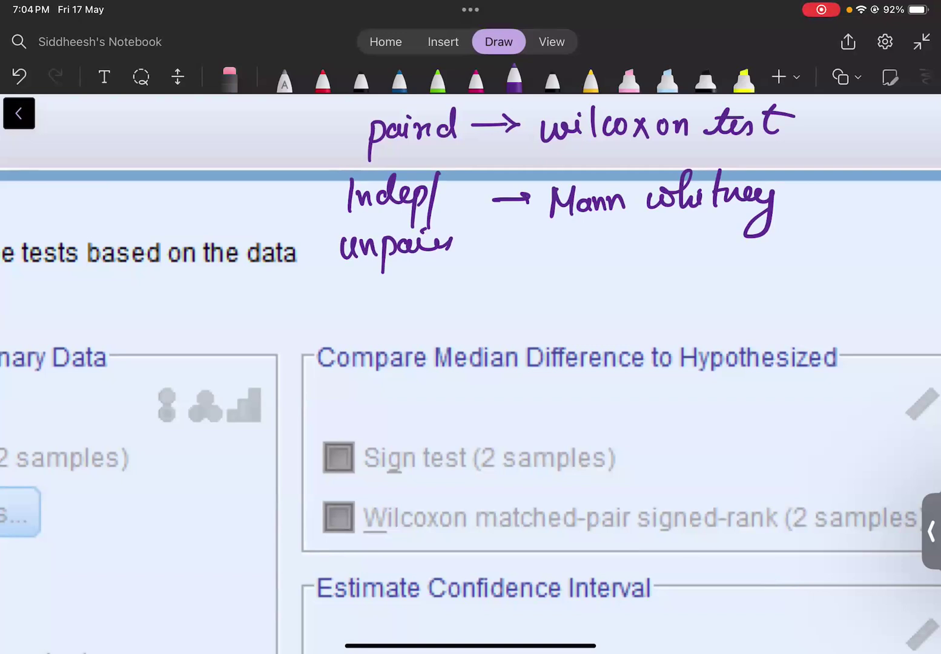
Enclose the paired and unpaired test lines in curly braces and write an underlined "Method" below them
mouse_move(811, 111)
mouse_down()
mouse_move(838, 185)
mouse_move(785, 276)
mouse_up()
mouse_move(332, 105)
mouse_down()
mouse_move(309, 296)
mouse_move(336, 307)
mouse_up()
mouse_move(400, 293)
mouse_down()
mouse_move(426, 312)
mouse_move(466, 316)
mouse_move(521, 302)
mouse_move(531, 276)
mouse_up()
drag(401, 328, 547, 327)
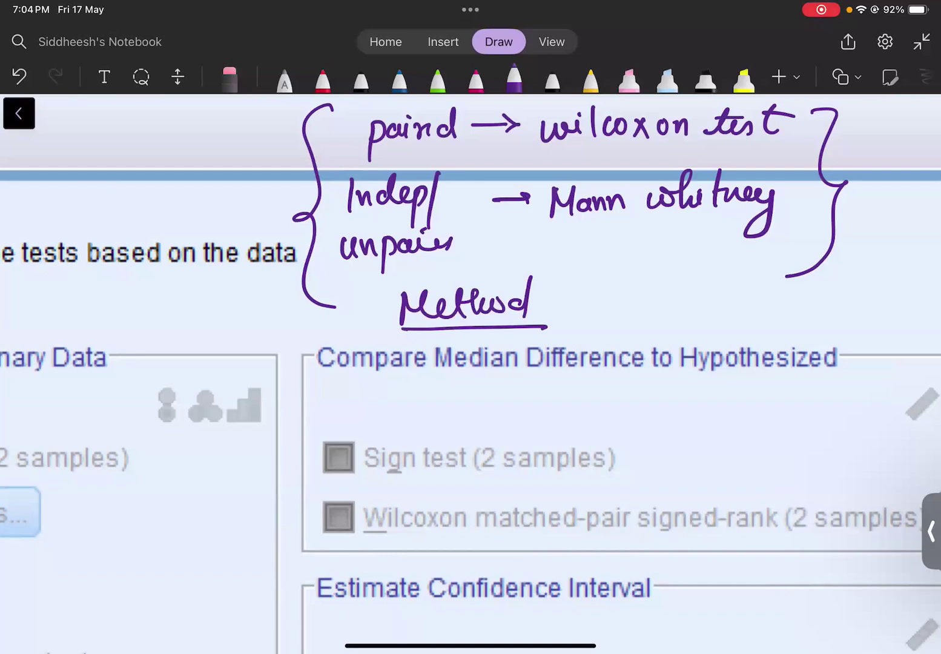
Draw two branches from "Method" and label the upper one "Sample size calcul"
mouse_move(560, 289)
mouse_down()
mouse_move(638, 262)
mouse_move(608, 321)
mouse_move(645, 343)
mouse_up()
click(680, 259)
mouse_move(664, 244)
mouse_down()
mouse_move(649, 271)
mouse_move(686, 271)
mouse_up()
mouse_move(687, 272)
mouse_down()
mouse_move(698, 260)
mouse_move(713, 271)
mouse_up()
mouse_move(711, 257)
mouse_down()
mouse_move(711, 292)
mouse_move(753, 267)
mouse_up()
mouse_move(779, 247)
mouse_down()
mouse_move(767, 261)
mouse_move(781, 262)
mouse_up()
mouse_move(805, 249)
mouse_down()
mouse_move(786, 271)
mouse_move(790, 283)
mouse_up()
click(798, 242)
mouse_move(871, 241)
mouse_down()
mouse_move(853, 261)
mouse_move(897, 231)
mouse_move(899, 256)
mouse_up()
mouse_move(907, 248)
mouse_down()
mouse_move(933, 224)
mouse_move(924, 264)
mouse_up()
Label the lower branch of "Method" "Stat."
mouse_move(677, 309)
mouse_down()
mouse_move(660, 340)
mouse_move(690, 340)
mouse_up()
drag(686, 322, 713, 333)
drag(721, 303, 724, 334)
drag(712, 318, 734, 315)
click(743, 321)
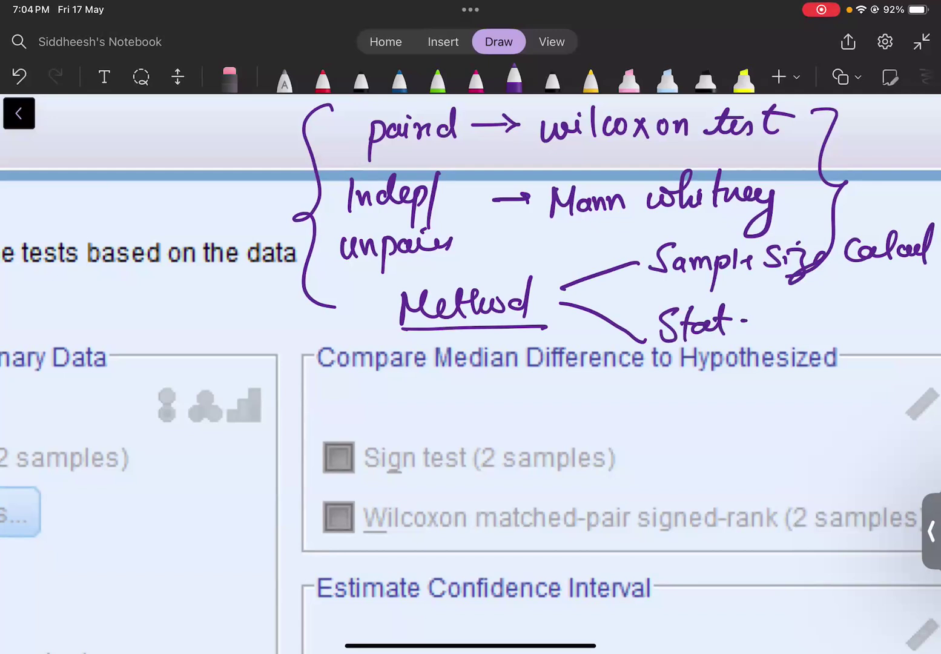
Write "5%" and "10%" below "Stat." and underline them together
mouse_move(691, 381)
mouse_down()
mouse_move(673, 385)
mouse_move(667, 410)
mouse_move(698, 407)
mouse_up()
drag(696, 389, 718, 397)
drag(765, 379, 762, 407)
mouse_move(784, 382)
mouse_down()
mouse_move(777, 395)
mouse_move(788, 401)
mouse_up()
mouse_move(819, 383)
mouse_down()
mouse_move(801, 402)
mouse_move(802, 386)
mouse_up()
drag(824, 393, 822, 398)
drag(662, 420, 853, 429)
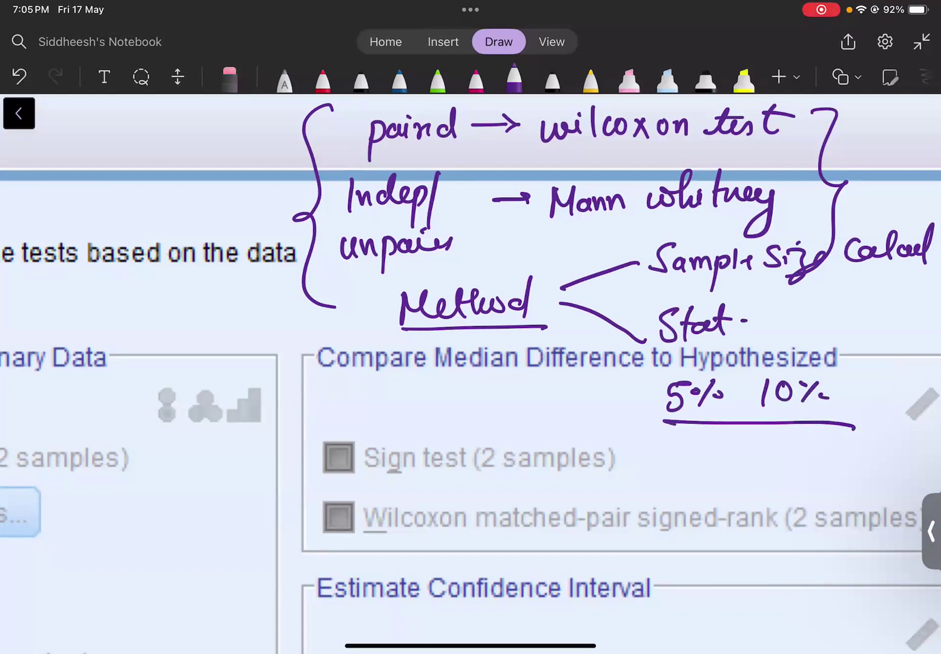
Connect 5% to "95%" and 10% to "90%" written underneath, and box the two lower percentages
drag(670, 410, 671, 433)
drag(659, 452, 652, 480)
drag(686, 449, 664, 475)
mouse_move(709, 449)
mouse_down()
mouse_move(696, 468)
mouse_move(691, 452)
mouse_up()
drag(720, 456, 717, 459)
drag(792, 403, 781, 451)
mouse_move(794, 445)
mouse_down()
mouse_move(788, 467)
mouse_move(808, 463)
mouse_up()
mouse_move(840, 445)
mouse_down()
mouse_move(825, 461)
mouse_move(828, 449)
mouse_up()
drag(844, 455, 848, 461)
mouse_move(620, 484)
mouse_down()
mouse_move(849, 488)
mouse_move(847, 426)
mouse_move(821, 484)
mouse_up()
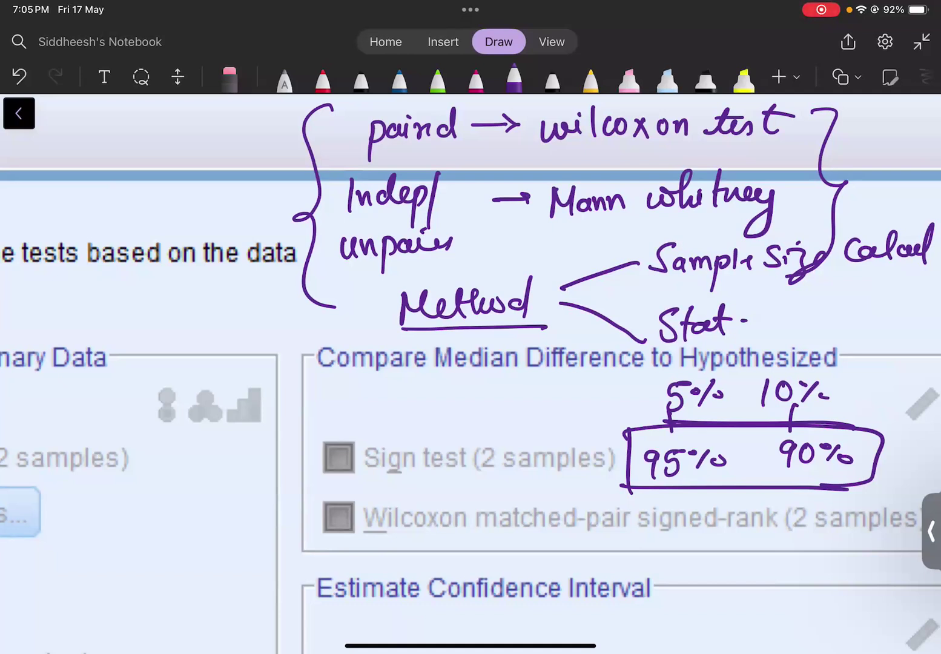
Write the fraction "SD" over "MD" in black ink to the left of the purple notes
click(360, 78)
scroll(470, 374, up, 3)
scroll(470, 374, left, 3)
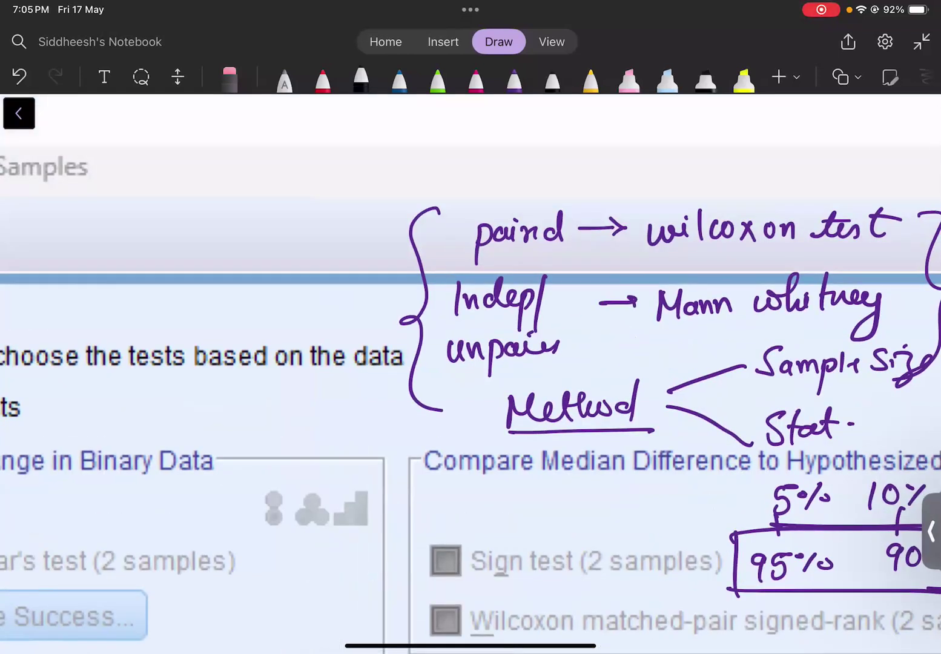
mouse_move(178, 136)
mouse_down()
mouse_move(158, 162)
mouse_move(187, 161)
mouse_up()
drag(188, 133, 188, 161)
mouse_move(160, 197)
mouse_down()
mouse_move(160, 218)
mouse_move(185, 217)
mouse_up()
drag(185, 191, 187, 216)
drag(104, 195, 278, 158)
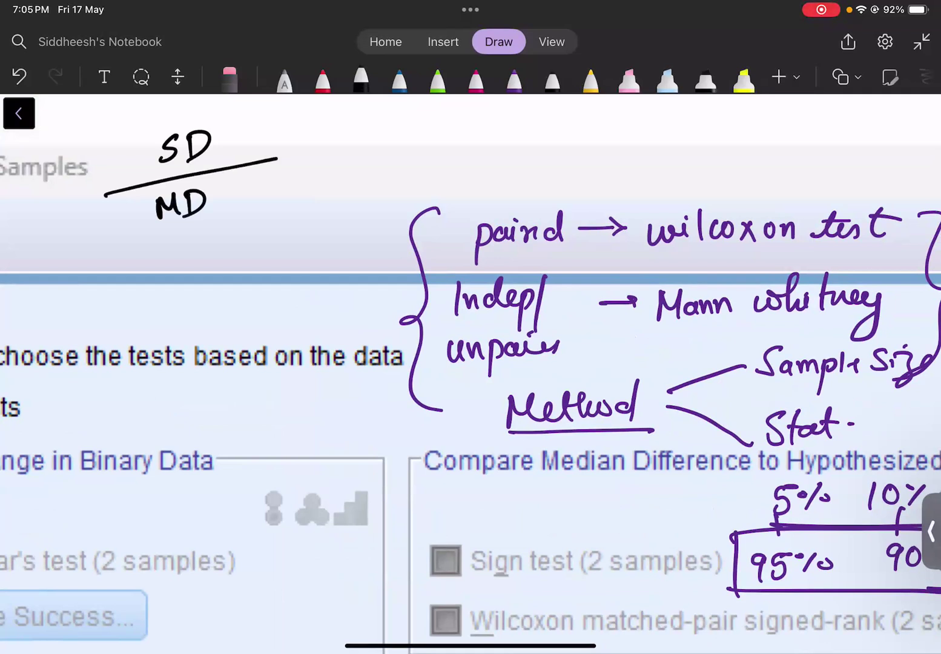
Draw a curved line up from "SD" that splits into two branches
scroll(471, 374, up, 3)
scroll(471, 374, right, 1)
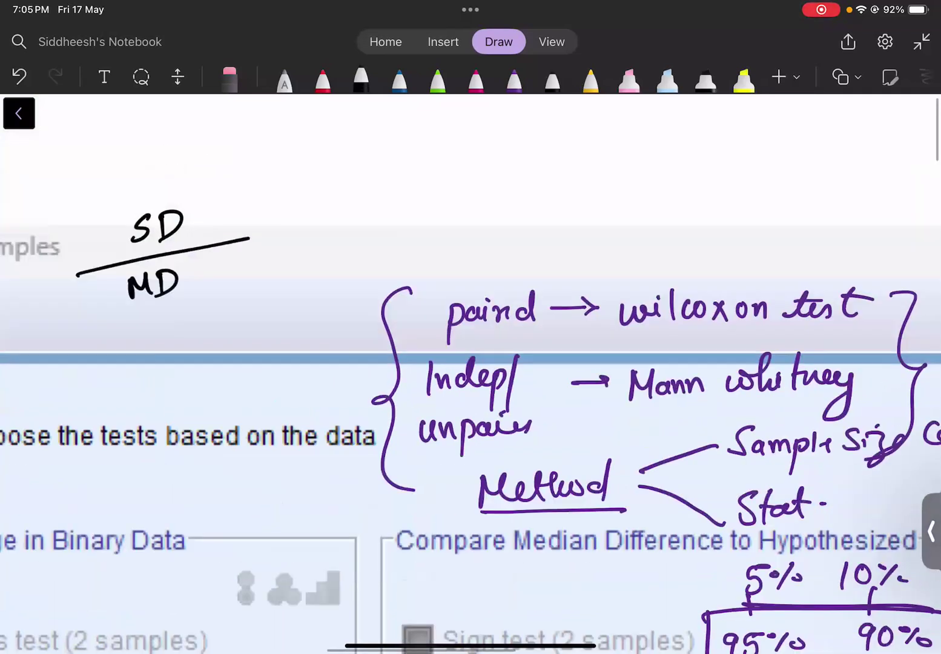
drag(175, 216, 222, 191)
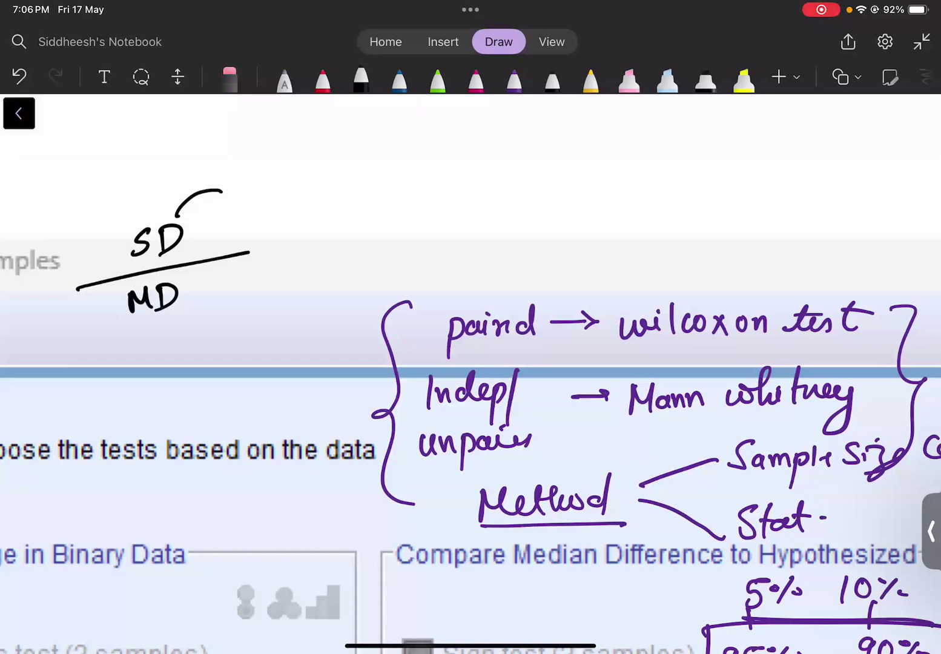
mouse_move(223, 189)
mouse_down()
mouse_move(287, 144)
mouse_move(295, 226)
mouse_up()
Label the two branches from "SD" in red ink as "Direction" and "Magnitude"
click(323, 79)
mouse_move(297, 149)
mouse_down()
mouse_move(314, 141)
mouse_move(298, 151)
mouse_up()
mouse_move(319, 135)
mouse_down()
mouse_move(320, 147)
mouse_move(336, 130)
mouse_up()
mouse_move(346, 128)
mouse_down()
mouse_move(343, 143)
mouse_move(362, 138)
mouse_up()
mouse_move(374, 126)
mouse_down()
mouse_move(377, 138)
mouse_move(387, 121)
mouse_move(418, 123)
mouse_up()
click(379, 115)
mouse_move(310, 223)
mouse_down()
mouse_move(329, 209)
mouse_move(340, 216)
mouse_up()
mouse_move(350, 204)
mouse_down()
mouse_move(350, 236)
mouse_move(375, 209)
mouse_up()
click(364, 201)
mouse_move(373, 205)
mouse_down()
mouse_move(387, 193)
mouse_move(393, 209)
mouse_up()
drag(385, 194, 459, 176)
Underline "Direction" and add an arrow to a line from "−ve" to an underlined "+ve", crossed by a vertical stroke
mouse_move(300, 163)
mouse_down()
mouse_move(437, 140)
mouse_move(457, 122)
mouse_move(528, 125)
mouse_up()
mouse_move(533, 115)
mouse_down()
mouse_move(538, 124)
mouse_move(548, 116)
mouse_up()
mouse_move(548, 126)
mouse_down()
mouse_move(762, 123)
mouse_move(785, 133)
mouse_up()
drag(769, 125, 783, 124)
mouse_move(798, 116)
mouse_down()
mouse_move(805, 129)
mouse_move(824, 120)
mouse_up()
drag(824, 120, 841, 117)
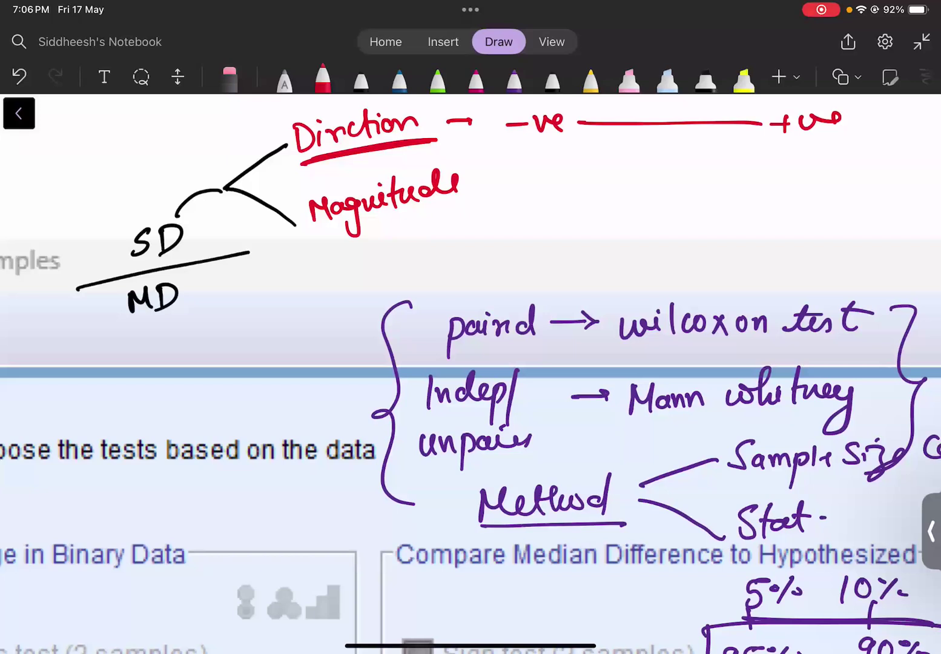
drag(755, 146, 841, 146)
drag(655, 105, 644, 195)
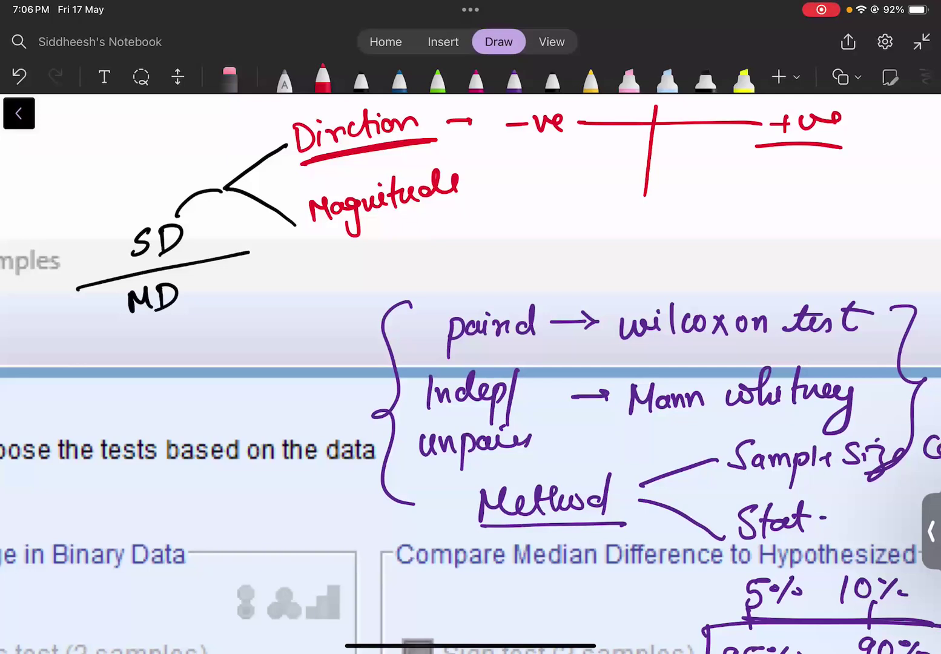
Circle "Magnitude" in red and add a dash to an underlined "x2 − x1" followed by "= D"
mouse_move(465, 156)
mouse_down()
mouse_move(351, 152)
mouse_move(468, 158)
mouse_up()
drag(473, 220, 504, 222)
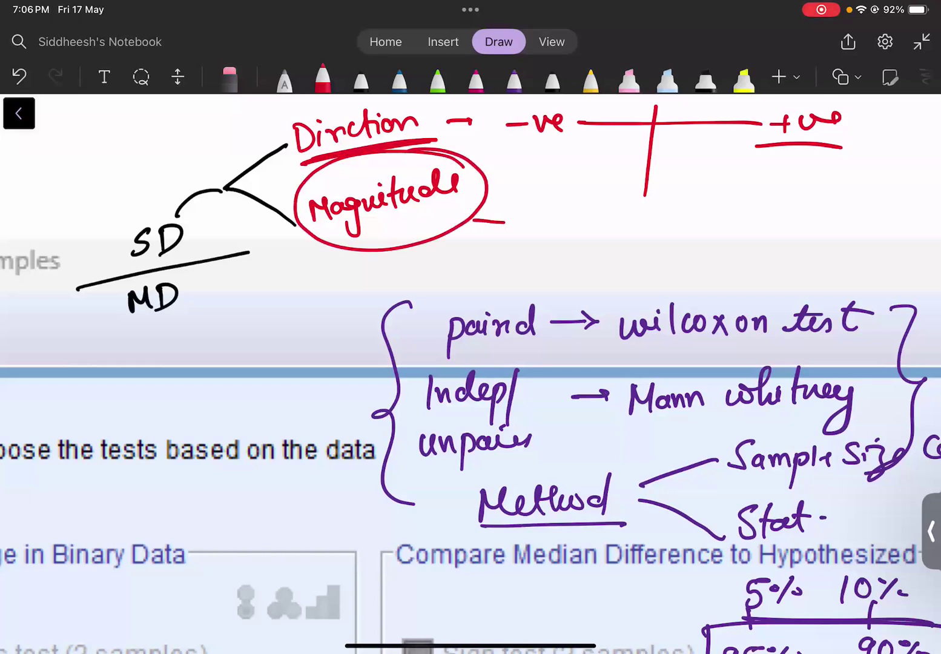
drag(530, 207, 566, 229)
drag(577, 216, 614, 224)
drag(625, 210, 628, 229)
click(664, 213)
drag(526, 236, 669, 222)
drag(690, 207, 688, 233)
drag(679, 209, 678, 237)
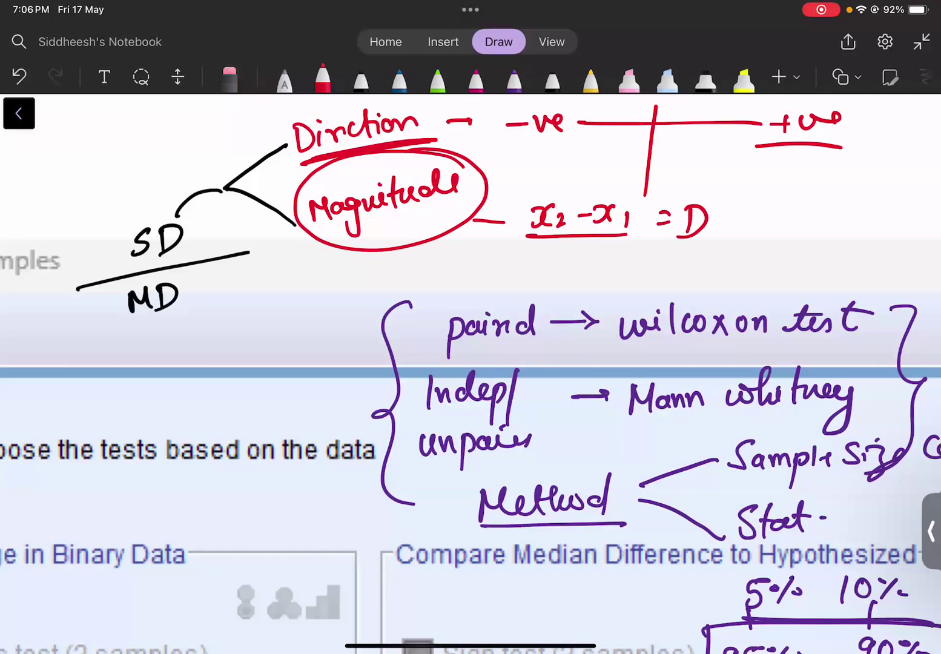
Add circled plus signs in black beside "Direction" and "Magnitude", joined by a vertical line
click(361, 78)
drag(262, 111, 263, 132)
mouse_move(245, 121)
mouse_down()
mouse_move(271, 120)
mouse_move(258, 106)
mouse_move(275, 199)
mouse_up()
mouse_move(267, 192)
mouse_down()
mouse_move(285, 184)
mouse_move(277, 172)
mouse_move(288, 177)
mouse_up()
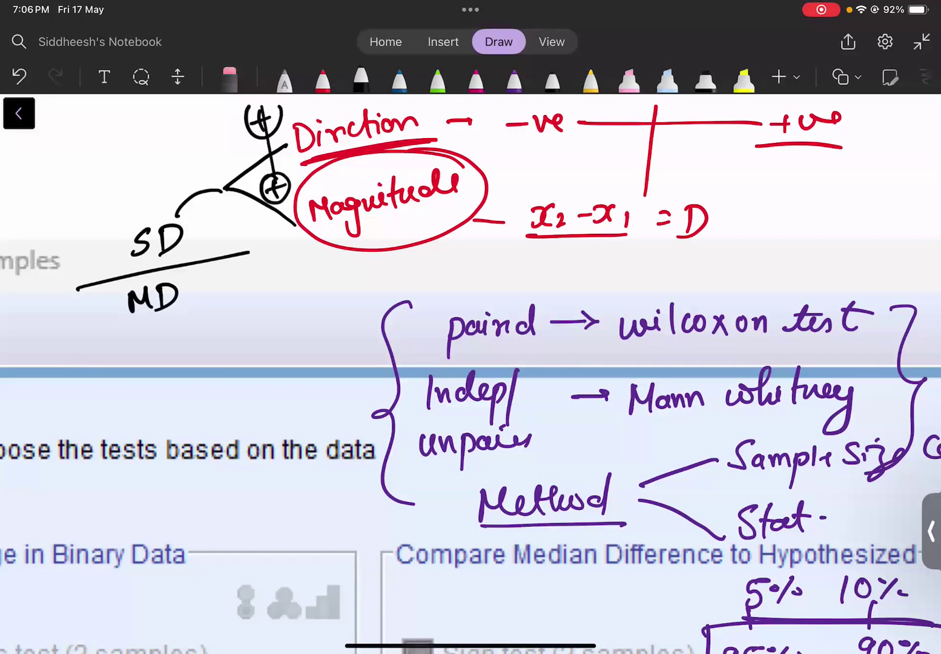
Draw an arrow below "MD" and write "Mag" with a circled tick in black beside it
click(142, 320)
drag(143, 322, 184, 334)
mouse_move(215, 328)
mouse_down()
mouse_move(221, 310)
mouse_move(244, 318)
mouse_up()
mouse_move(245, 306)
mouse_down()
mouse_move(280, 312)
mouse_move(269, 330)
mouse_up()
mouse_move(301, 283)
mouse_down()
mouse_move(340, 262)
mouse_move(332, 256)
mouse_up()
Write "Direct" with a circled cross in black below "Mag"
drag(230, 354, 233, 381)
mouse_move(221, 354)
mouse_down()
mouse_move(252, 366)
mouse_move(232, 385)
mouse_up()
drag(257, 357, 260, 369)
drag(264, 362, 284, 346)
mouse_move(289, 345)
mouse_down()
mouse_move(306, 323)
mouse_move(306, 354)
mouse_up()
drag(306, 338, 319, 335)
mouse_move(349, 314)
mouse_down()
mouse_move(337, 336)
mouse_move(364, 330)
mouse_up()
mouse_move(357, 308)
mouse_down()
mouse_move(330, 310)
mouse_move(361, 306)
mouse_up()
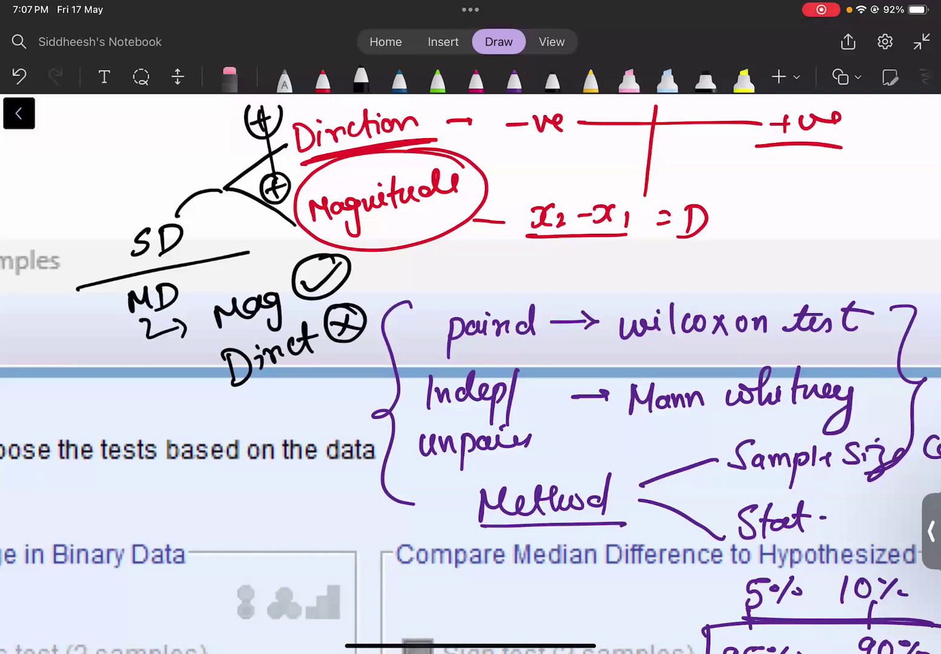
Underline "Wilcoxon matched" and its "(2 samples)" in magenta in the Compare Median Difference group
scroll(470, 375, down, 5)
scroll(470, 375, down, 5)
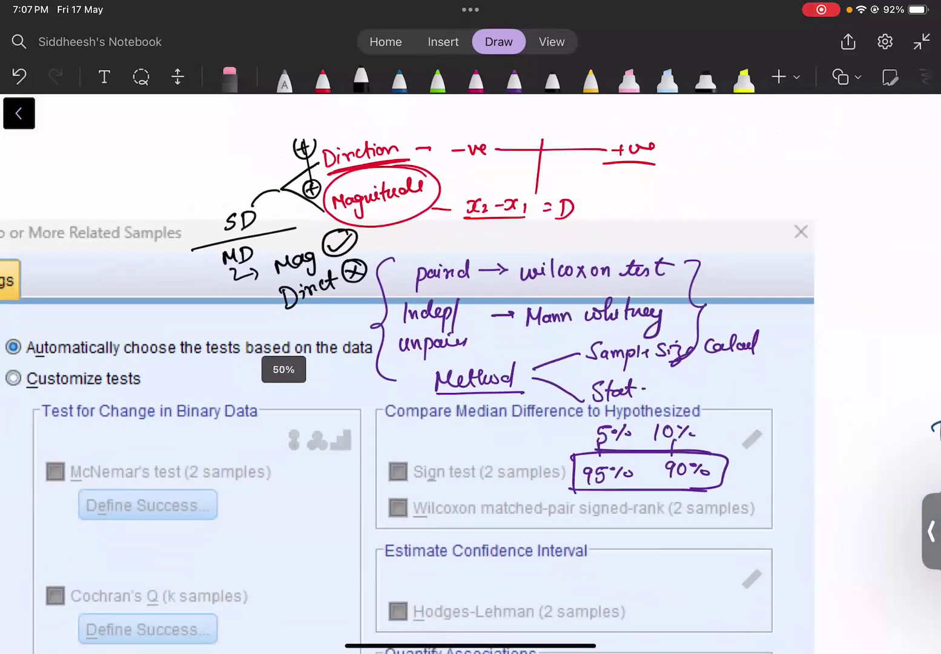
scroll(470, 375, down, 2)
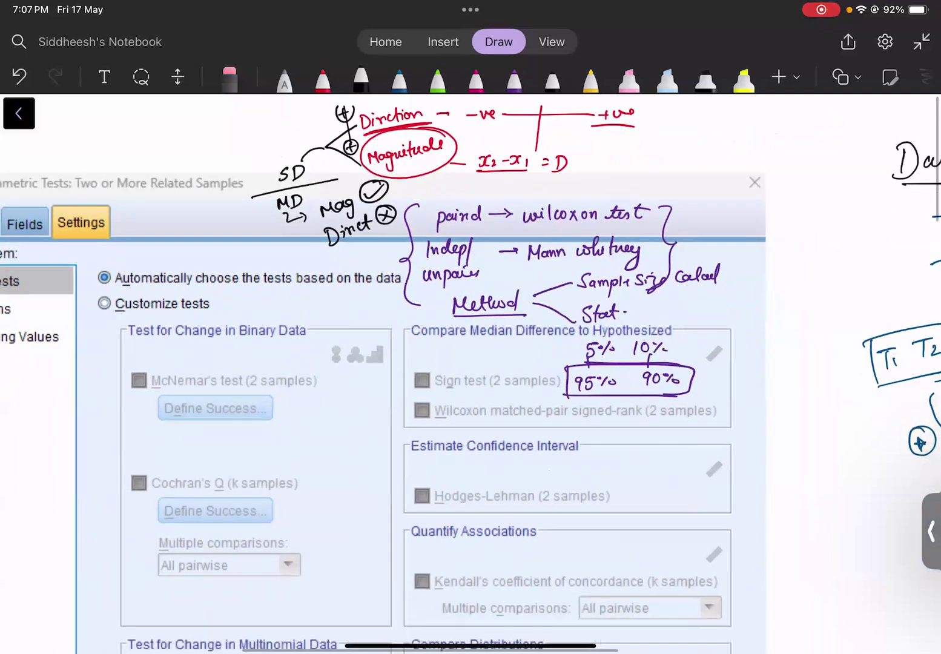
scroll(470, 376, down, 2)
scroll(470, 375, up, 4)
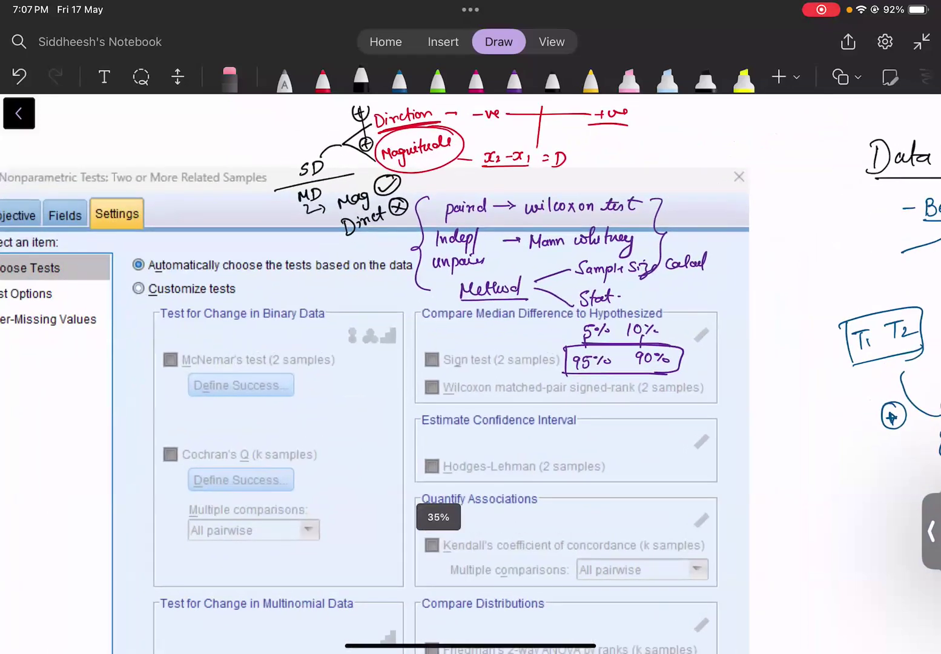
scroll(471, 375, up, 3)
click(476, 77)
drag(433, 382, 564, 378)
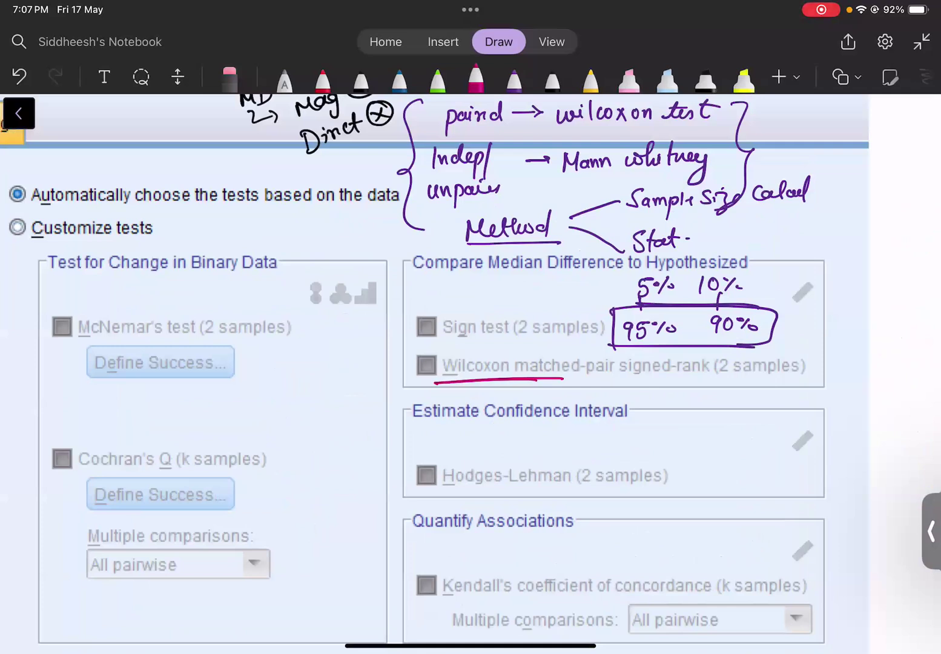
drag(709, 382, 799, 381)
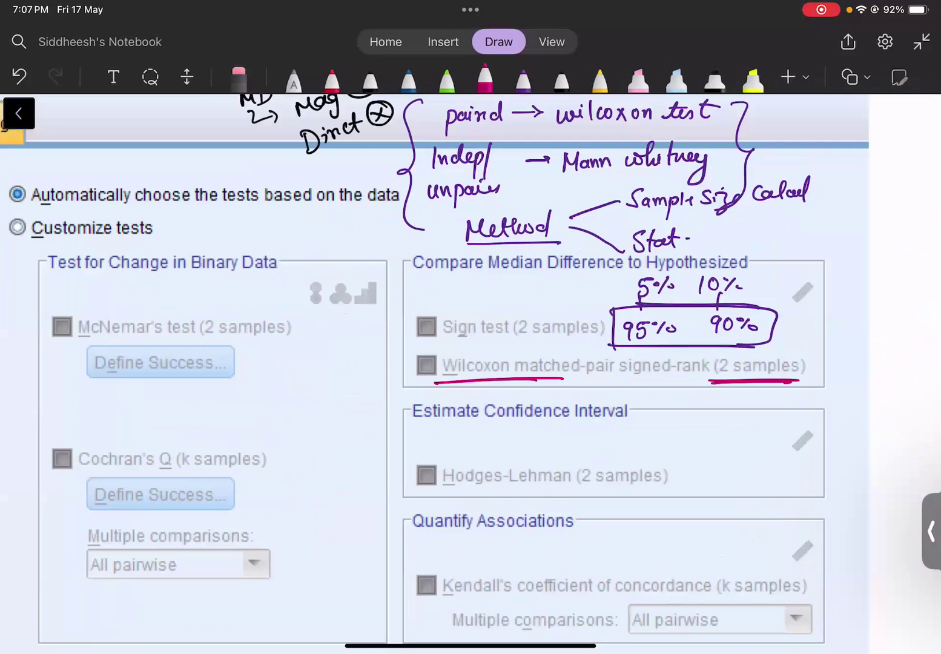
Highlight the heading "Compare Median Difference to Hypothesized" in yellow
click(743, 77)
drag(403, 260, 751, 261)
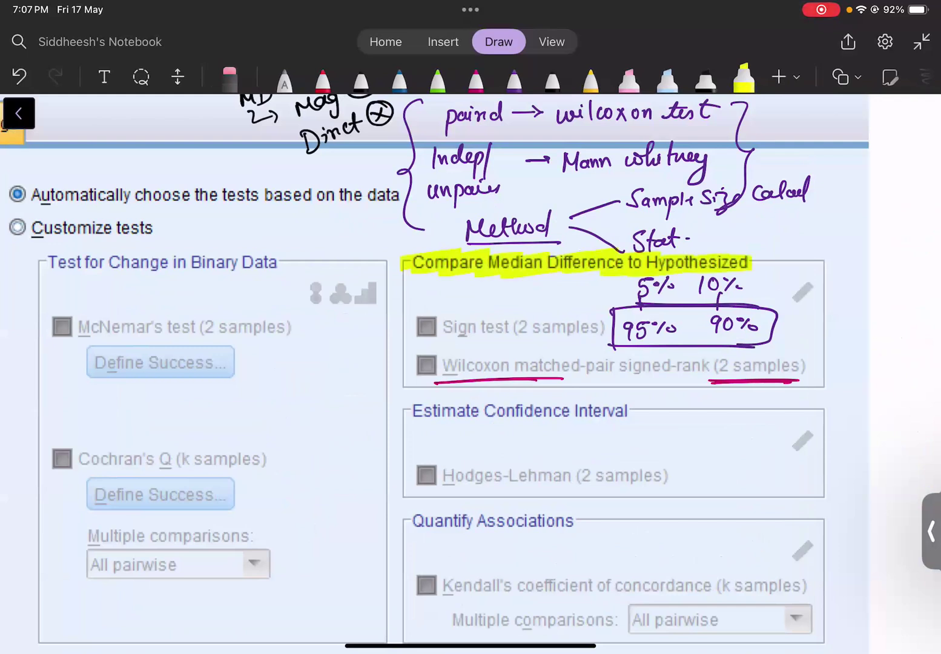
Highlight the "Sign test" and "Wilcoxon matched-pair" entries in yellow, with pink over both "(2 samples)" notes
drag(431, 327, 605, 326)
drag(432, 366, 618, 366)
drag(713, 366, 805, 365)
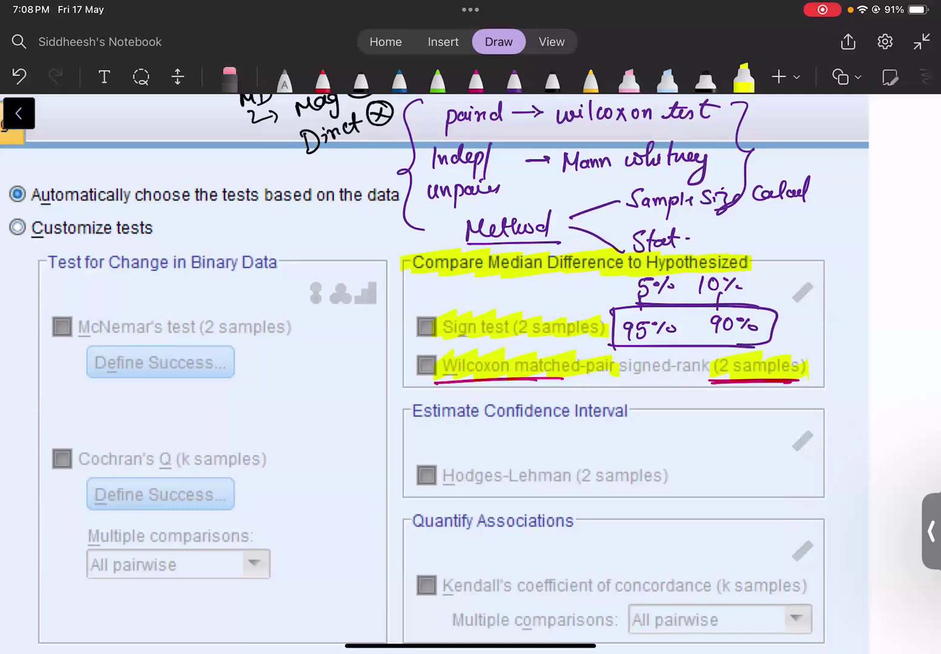
click(629, 77)
mouse_move(512, 334)
mouse_down()
mouse_move(524, 314)
mouse_move(574, 314)
mouse_move(604, 327)
mouse_up()
mouse_move(718, 356)
mouse_down()
mouse_move(749, 364)
mouse_move(804, 354)
mouse_up()
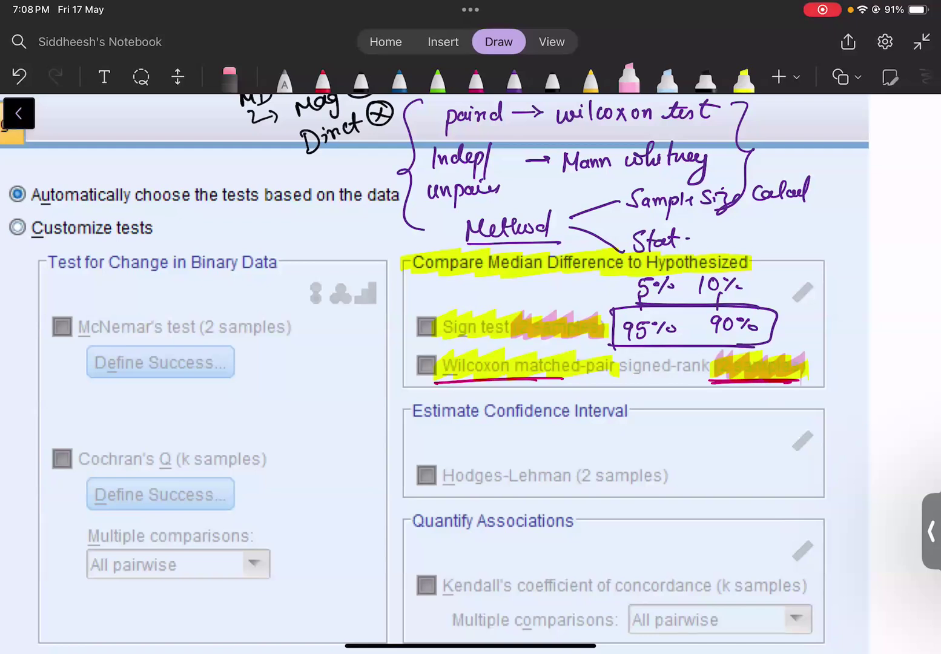
Erase the highlights and underlines from the Sign test and Wilcoxon matched-pair entries
click(229, 74)
drag(757, 363, 757, 380)
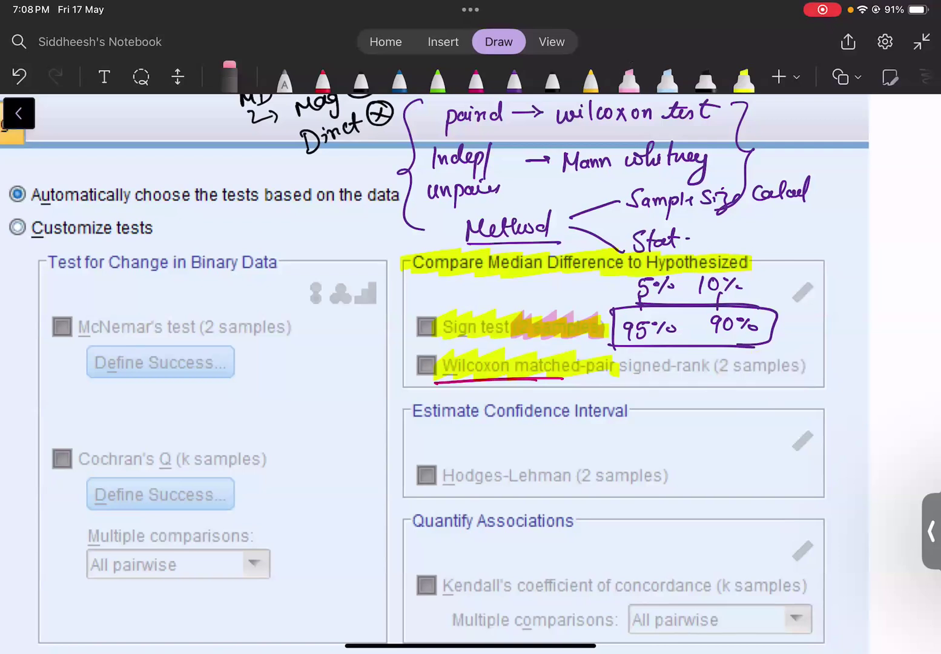
drag(445, 327, 602, 327)
drag(612, 366, 439, 378)
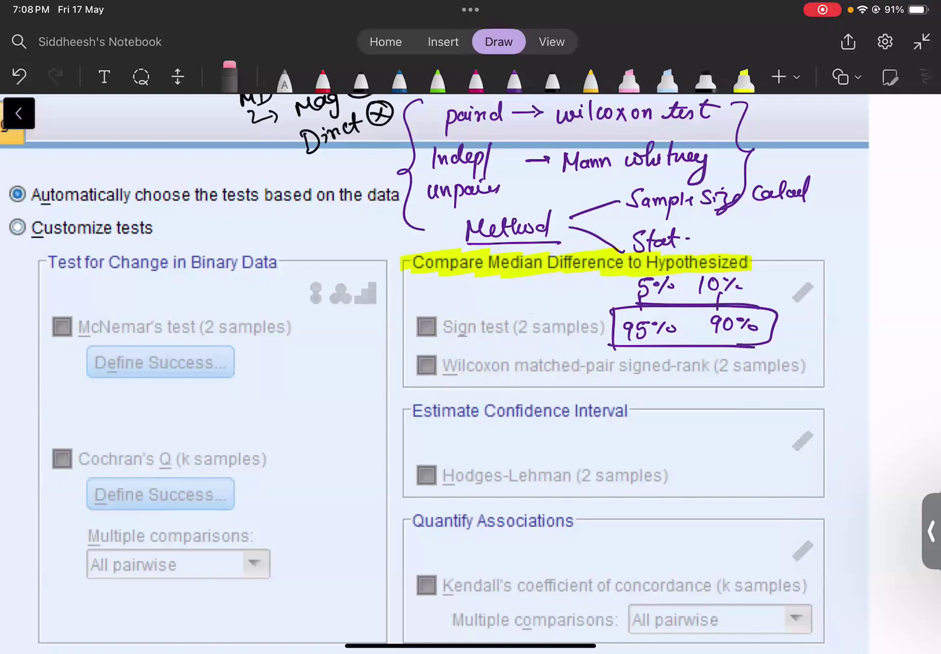
Write "Sign test" in blue ink in the space right of the Compare Median Difference group
scroll(544, 363, up, 5)
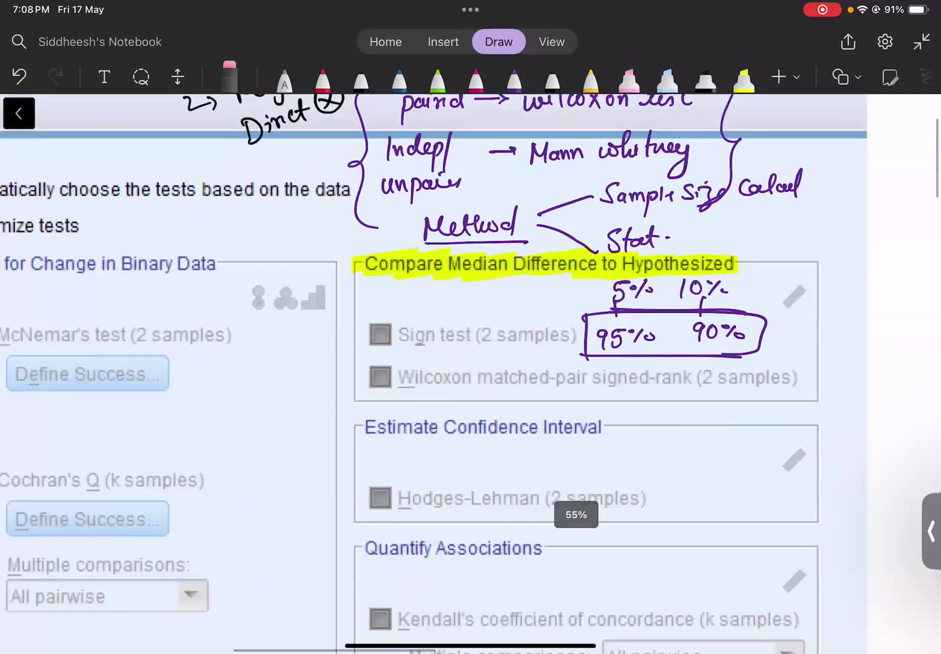
scroll(460, 363, right, 2)
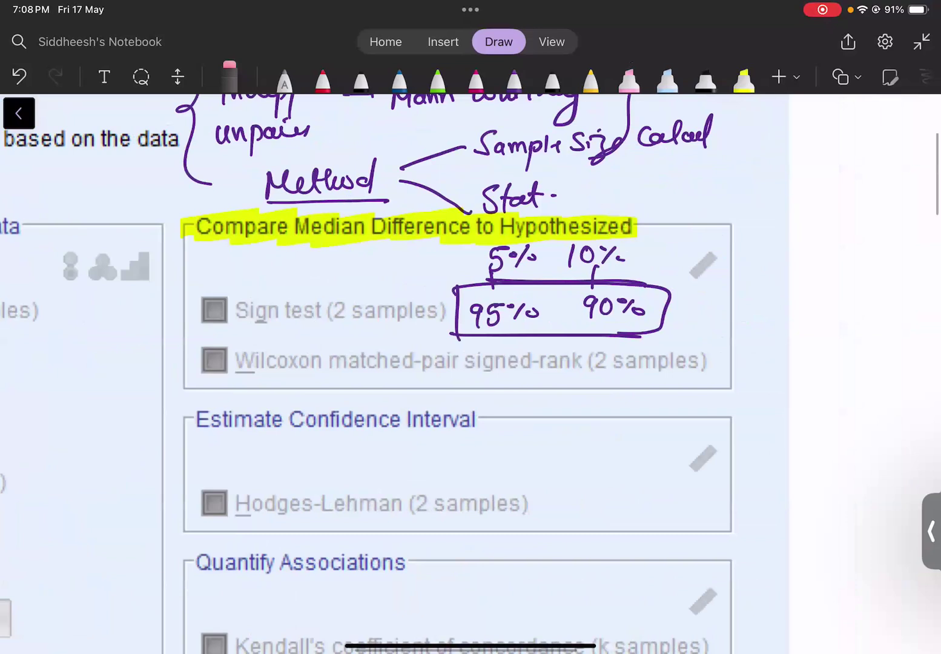
scroll(460, 364, right, 5)
click(399, 77)
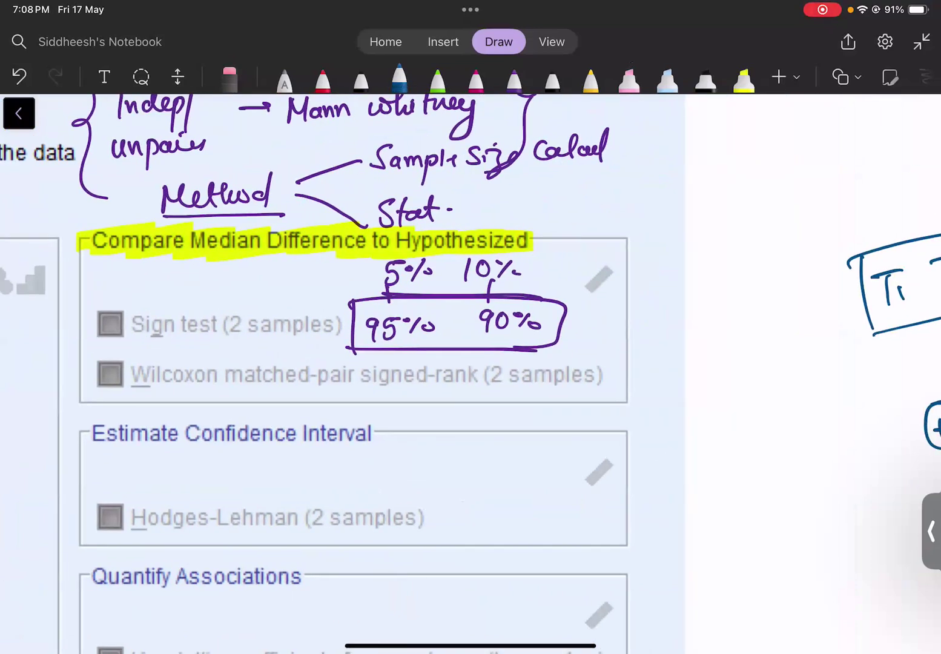
mouse_move(695, 236)
mouse_down()
mouse_move(676, 260)
mouse_move(702, 255)
mouse_up()
mouse_move(718, 238)
mouse_down()
mouse_move(705, 272)
mouse_move(739, 250)
mouse_up()
click(805, 221)
drag(749, 233, 800, 247)
drag(793, 233, 819, 229)
Draw two branches below "Sign test" and label them "Direct" and "Mag"
mouse_move(677, 296)
mouse_down()
mouse_move(722, 270)
mouse_move(788, 296)
mouse_up()
drag(627, 307, 627, 330)
mouse_move(645, 311)
mouse_down()
mouse_move(645, 325)
mouse_move(670, 311)
mouse_move(688, 324)
mouse_up()
click(650, 305)
drag(698, 295, 690, 327)
mouse_move(768, 302)
mouse_down()
mouse_move(770, 324)
mouse_move(790, 295)
mouse_up()
drag(797, 300, 807, 316)
drag(826, 305, 808, 332)
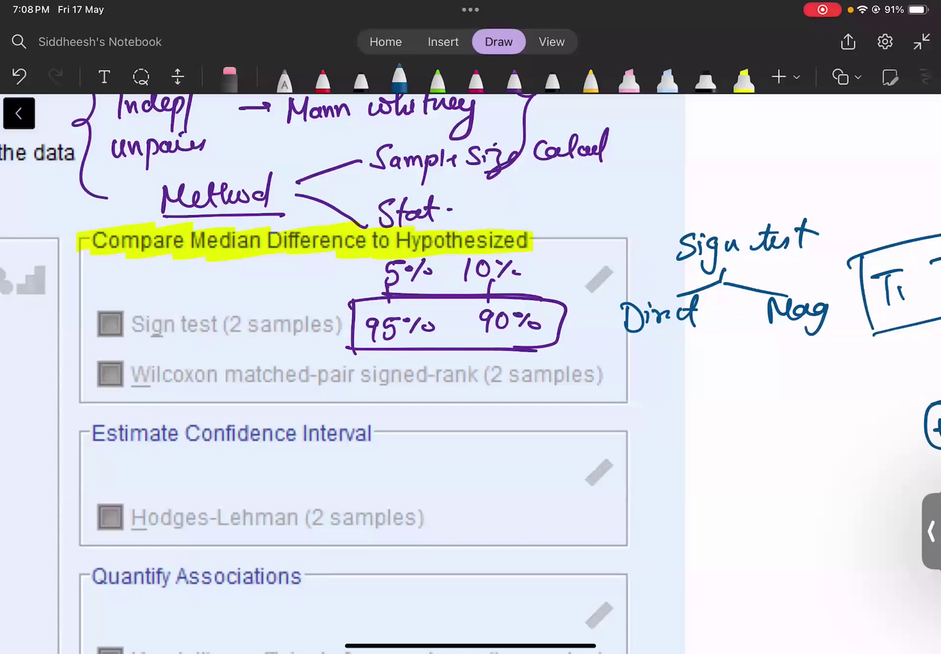
Add a circled tick under the sign test's "Direct" and a circled cross under its "Mag"
mouse_move(642, 348)
mouse_down()
mouse_move(647, 357)
mouse_move(668, 340)
mouse_up()
mouse_move(677, 342)
mouse_down()
mouse_move(654, 332)
mouse_move(675, 341)
mouse_up()
mouse_move(785, 336)
mouse_down()
mouse_move(802, 357)
mouse_move(783, 357)
mouse_up()
mouse_move(805, 330)
mouse_down()
mouse_move(787, 327)
mouse_move(810, 332)
mouse_up()
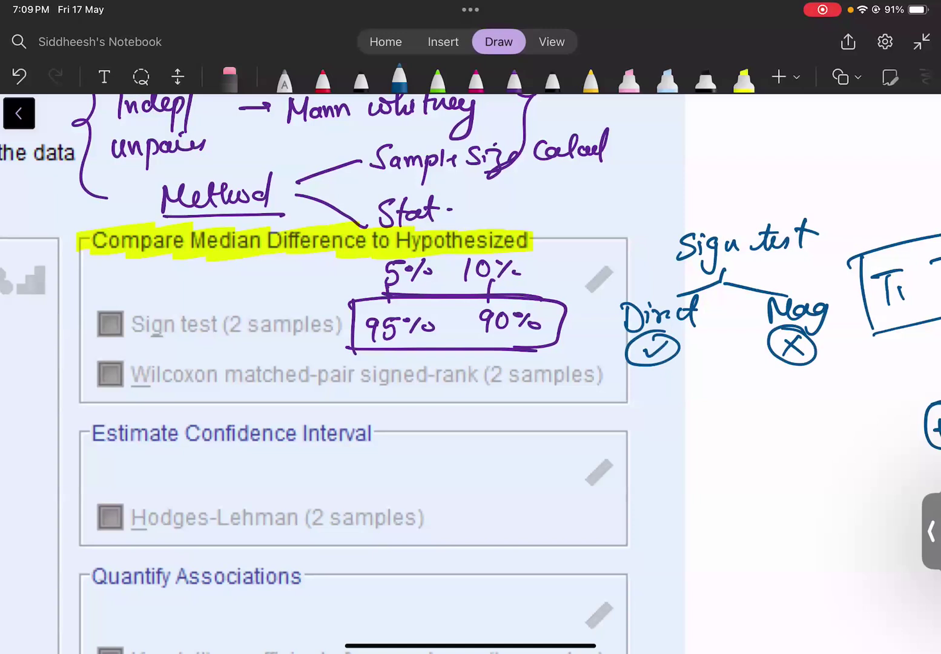
Write an underlined "−ve/+ve" below the "Direct" tick and draw a box around the crossed "Mag"
drag(626, 388, 638, 387)
mouse_move(643, 380)
mouse_down()
mouse_move(732, 378)
mouse_move(672, 399)
mouse_up()
drag(626, 406, 739, 399)
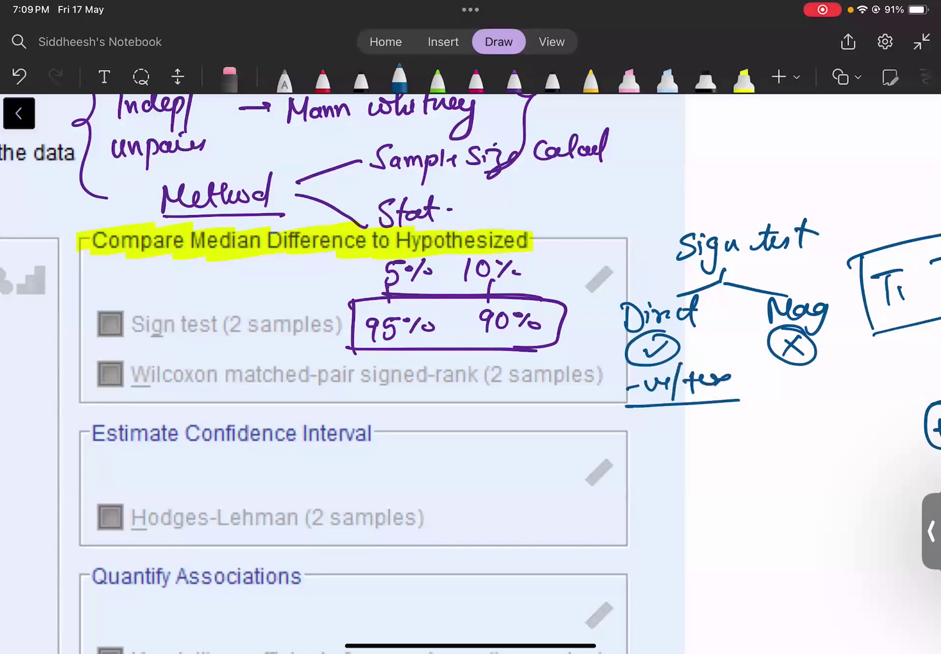
mouse_move(757, 373)
mouse_down()
mouse_move(816, 374)
mouse_move(854, 314)
mouse_move(763, 373)
mouse_up()
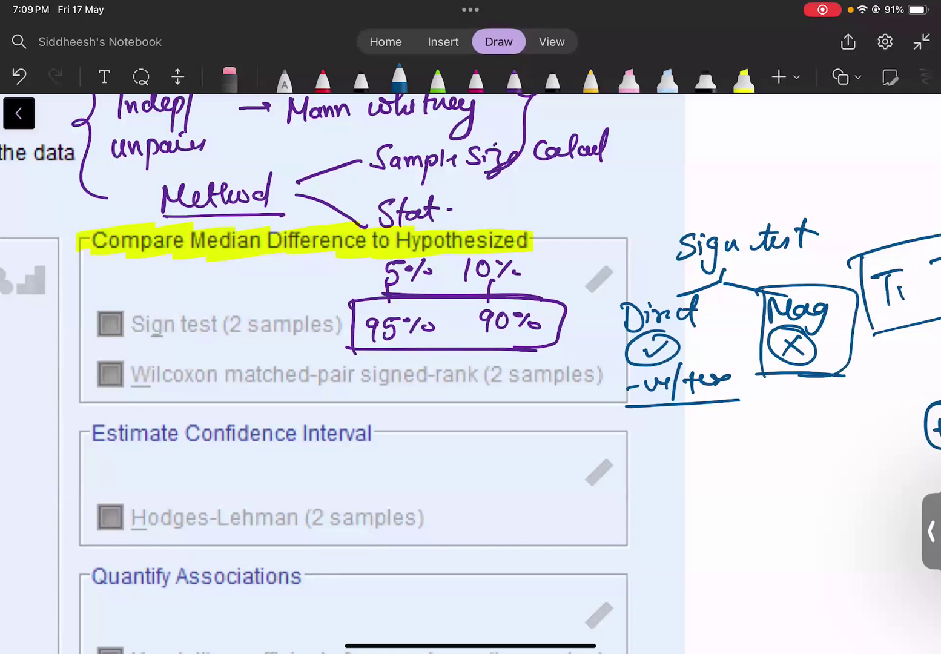
Write "Wilcoxon" in thick black ink below the sign test notes and draw two branches beneath it
click(552, 77)
mouse_move(671, 431)
mouse_down()
mouse_move(687, 445)
mouse_move(712, 431)
mouse_move(836, 431)
mouse_up()
mouse_move(740, 449)
mouse_down()
mouse_move(728, 479)
mouse_move(677, 497)
mouse_up()
drag(752, 480, 825, 496)
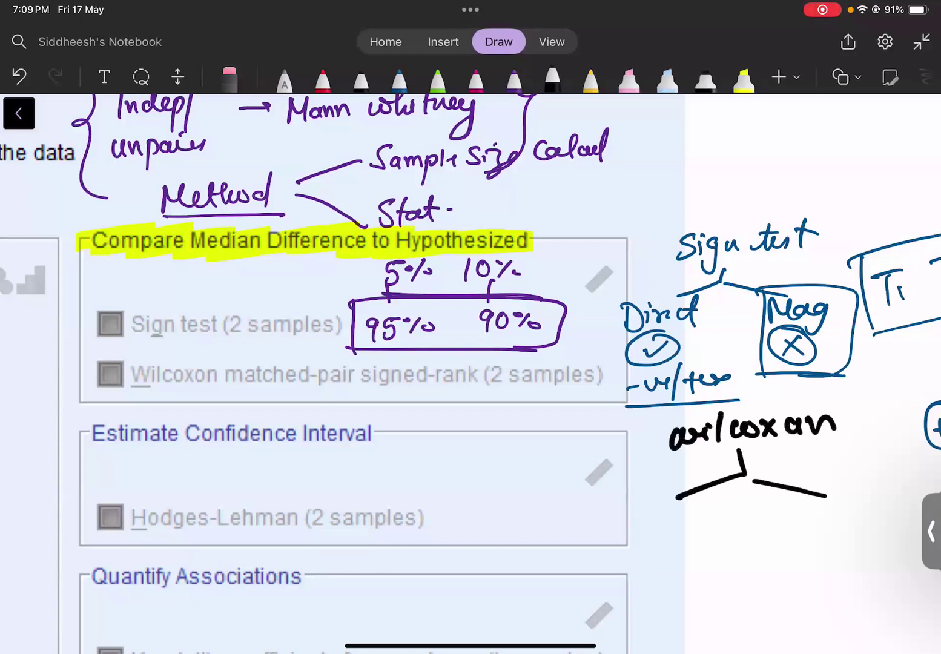
Label the Wilcoxon branches "Dir" and "Mag" and put a tick under each
mouse_move(613, 509)
mouse_down()
mouse_move(641, 532)
mouse_move(680, 518)
mouse_up()
drag(621, 566, 679, 548)
mouse_move(783, 512)
mouse_down()
mouse_move(785, 535)
mouse_move(810, 531)
mouse_up()
mouse_move(823, 514)
mouse_down()
mouse_move(821, 555)
mouse_move(829, 560)
mouse_up()
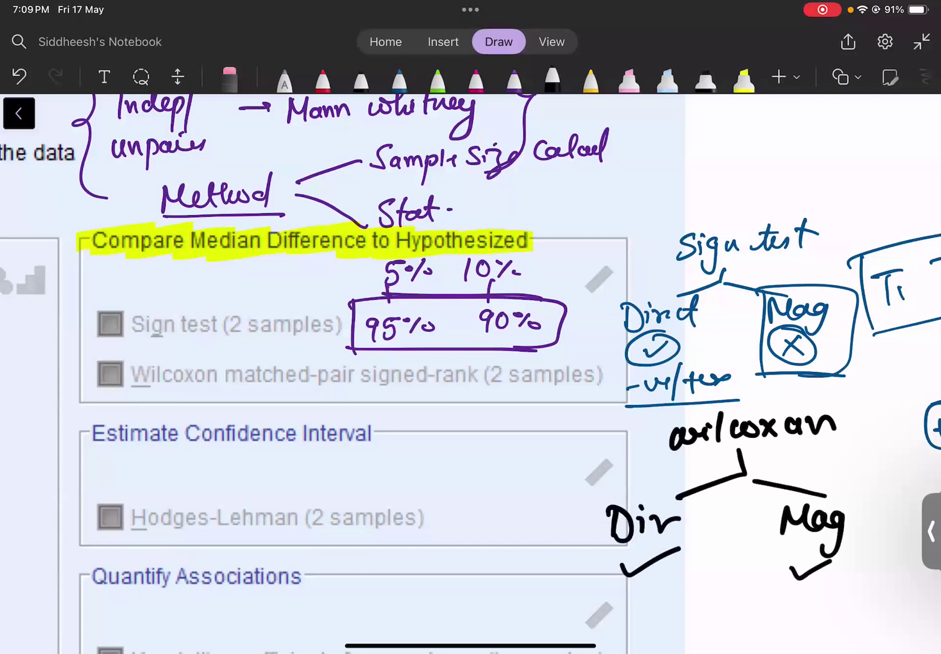
Write "1 Sample" in black ink below the "(2 samples)" of the Wilcoxon matched-pair signed-rank entry
scroll(545, 424, down, 5)
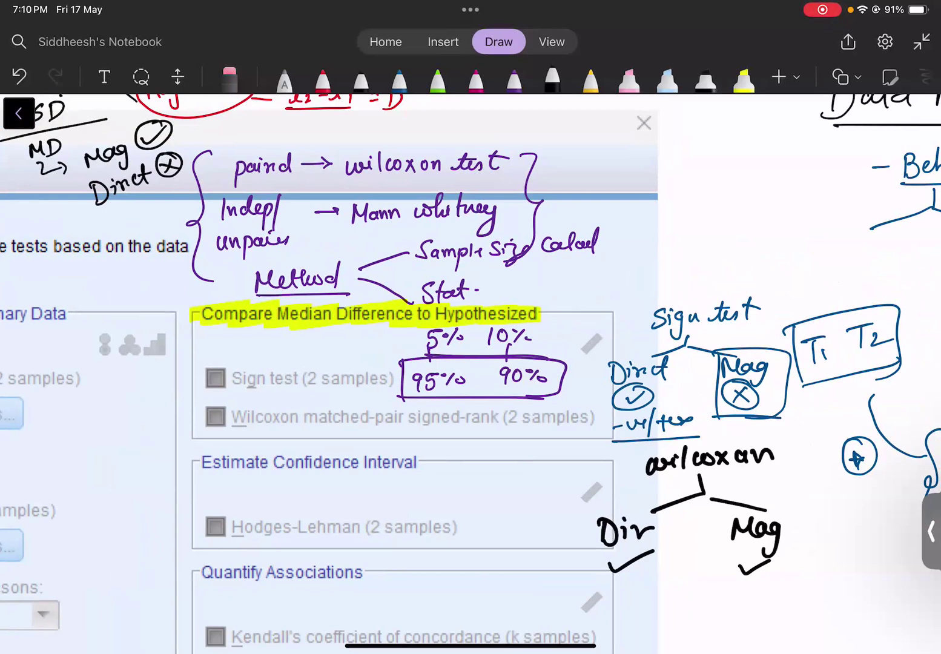
drag(507, 428, 505, 454)
drag(525, 431, 516, 448)
drag(537, 439, 562, 468)
drag(562, 444, 601, 446)
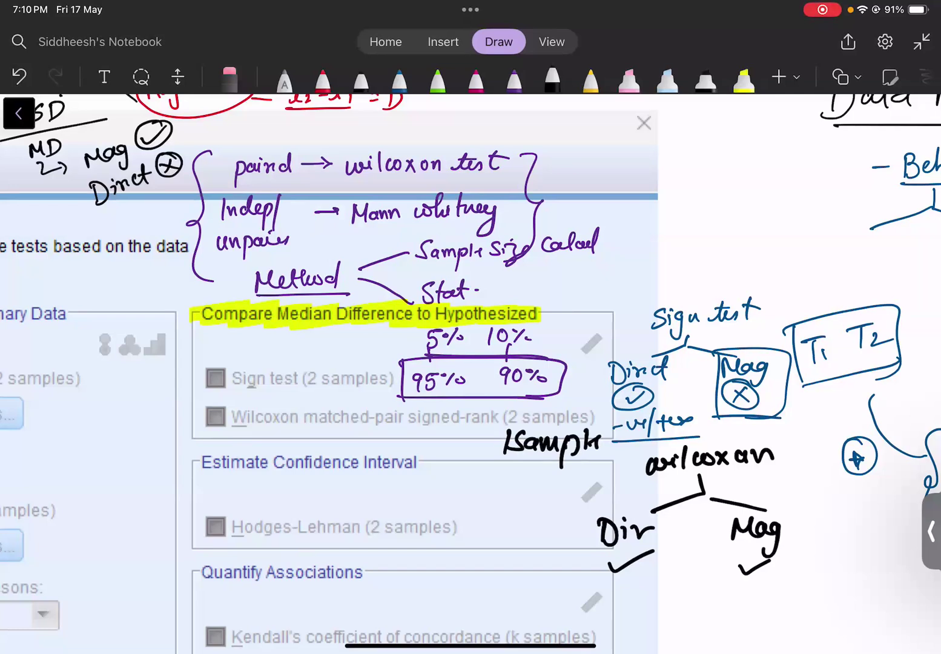
Look over the related-samples test options and the handwritten notes around them
scroll(471, 374, down, 2)
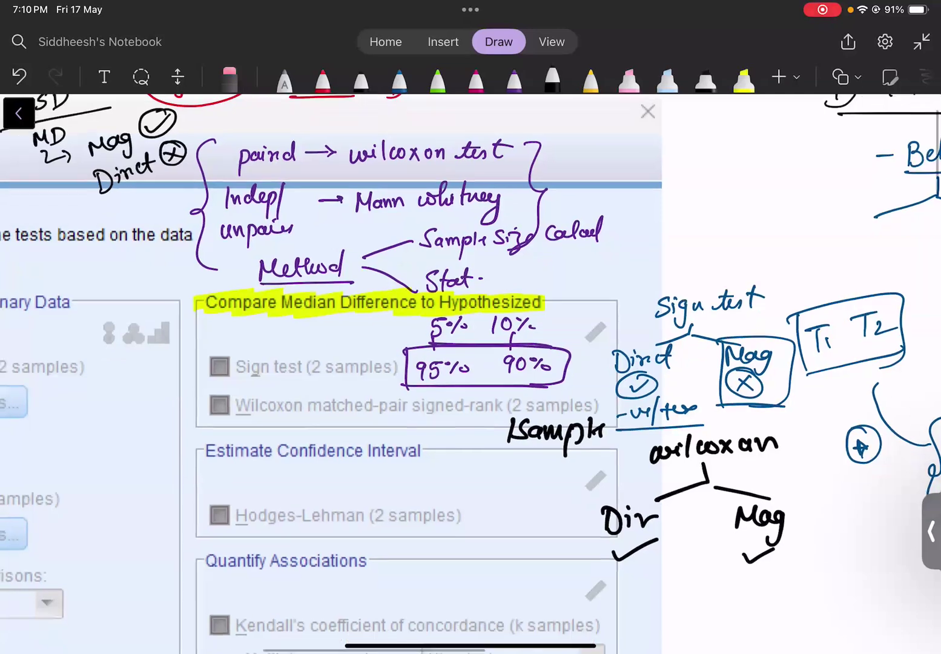
scroll(470, 374, down, 5)
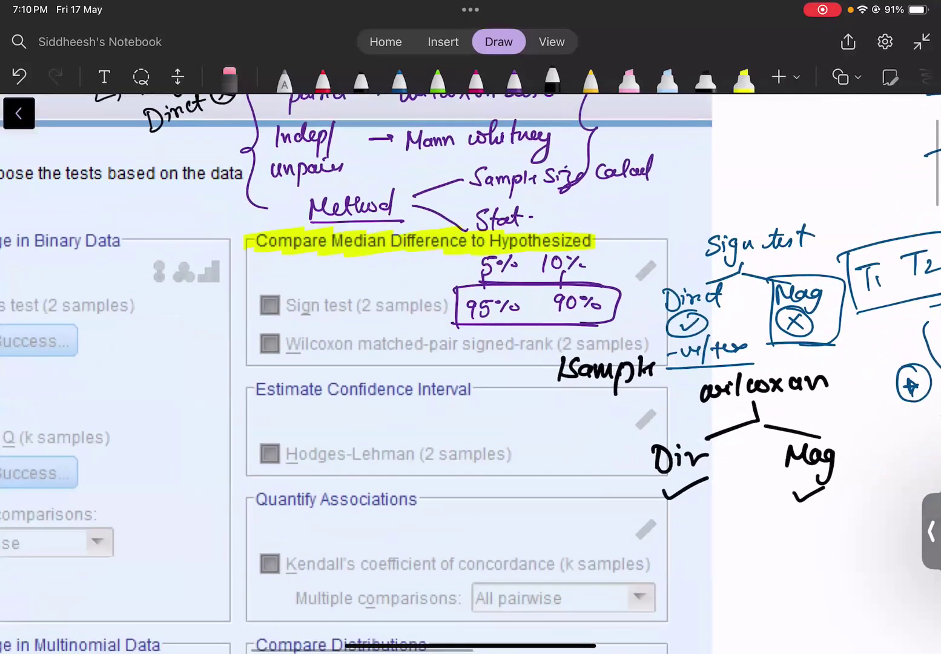
scroll(470, 374, down, 5)
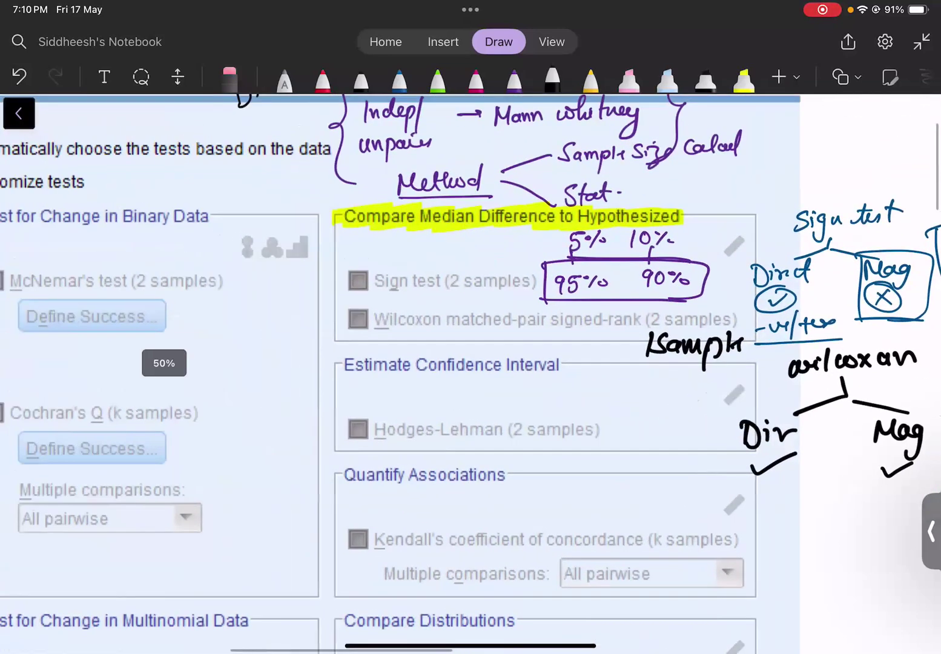
scroll(470, 373, down, 3)
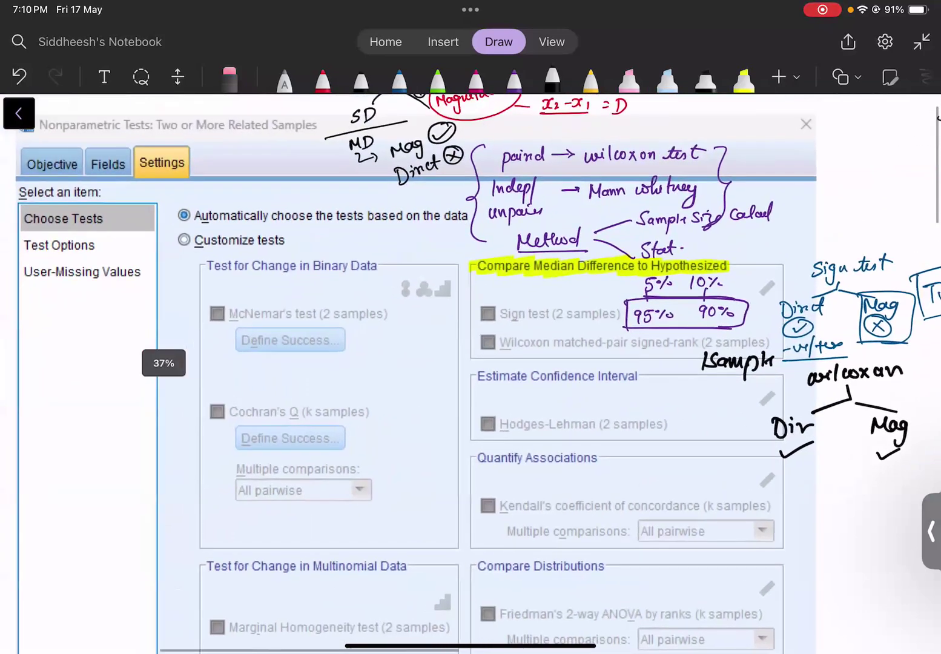
scroll(470, 374, up, 1)
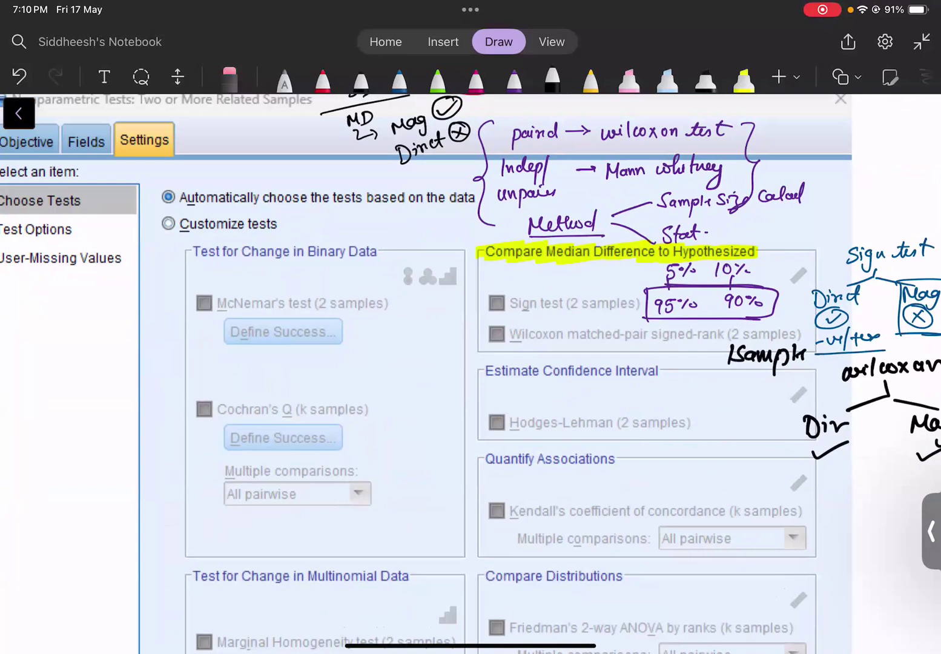
scroll(471, 364, down, 1)
scroll(470, 374, up, 3)
scroll(470, 374, right, 3)
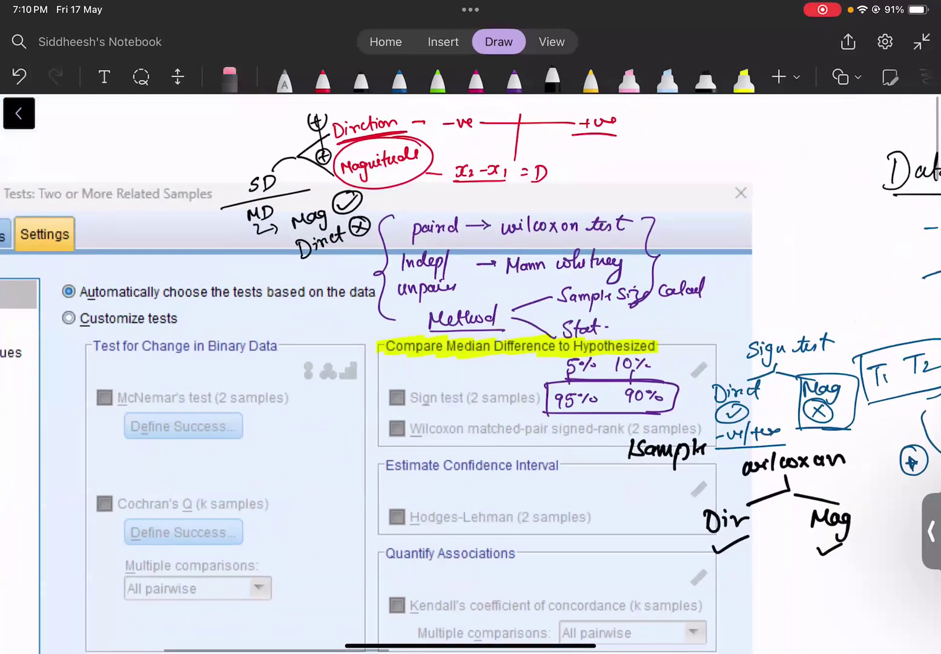
scroll(470, 374, right, 4)
scroll(470, 374, up, 1)
scroll(471, 373, right, 3)
scroll(470, 373, left, 6)
Highlight the handwritten "Wilcoxon test" next to "paired" in yellow
scroll(470, 373, up, 3)
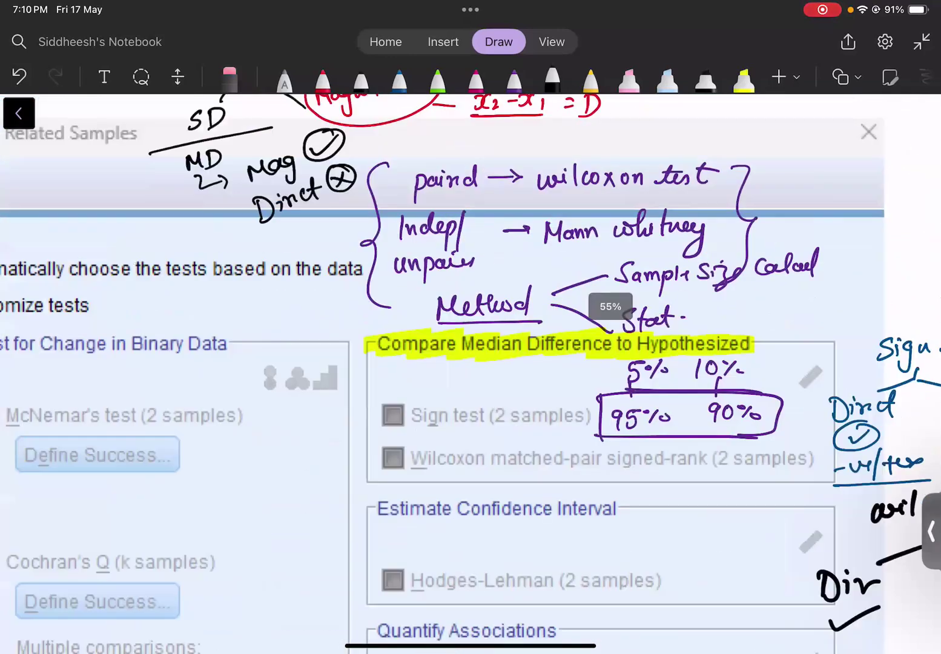
scroll(470, 373, up, 5)
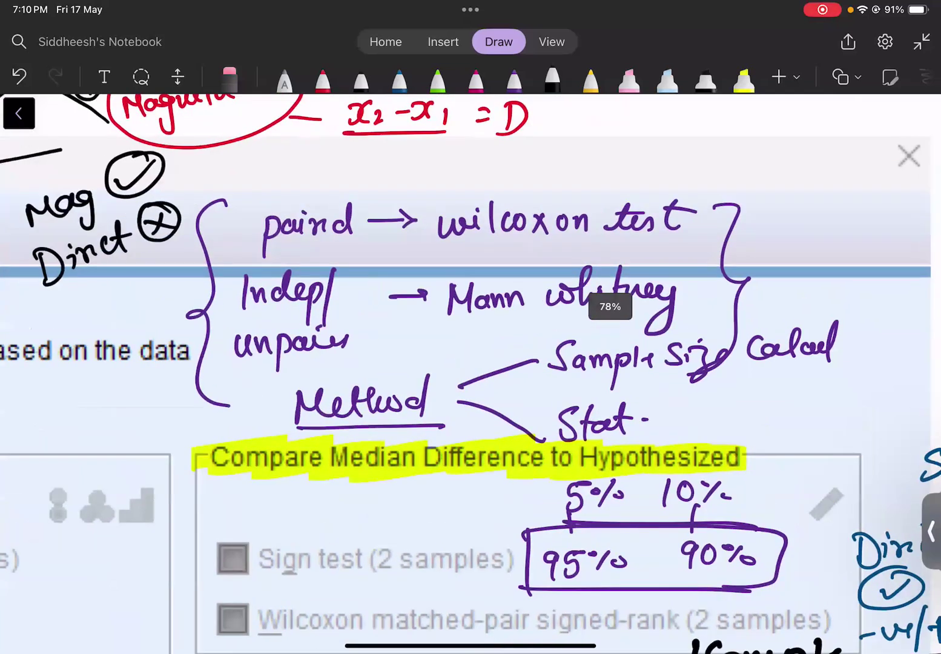
scroll(470, 374, right, 1)
scroll(471, 373, up, 1)
click(743, 77)
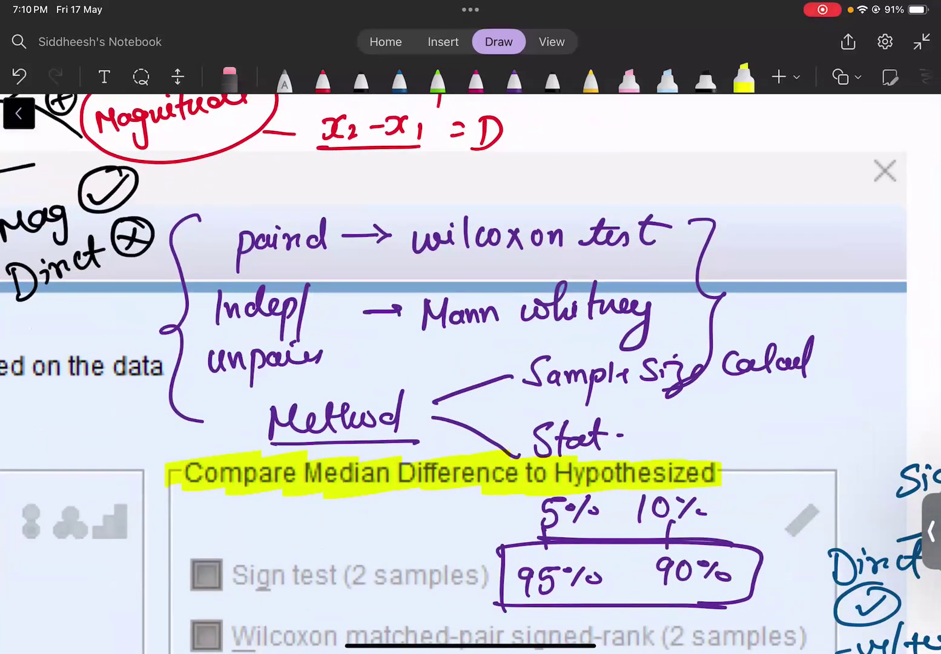
drag(412, 242, 677, 225)
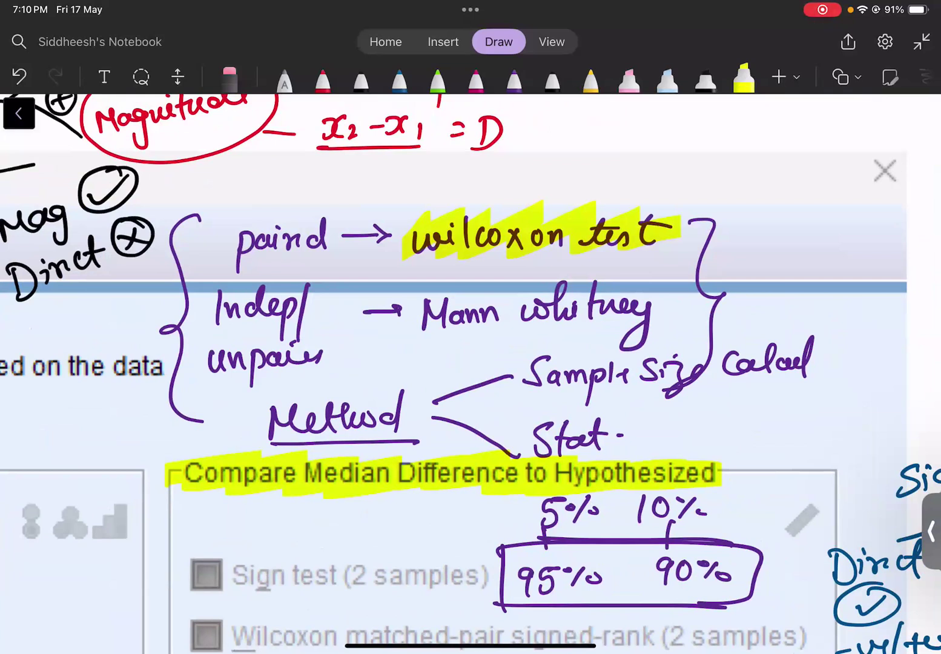
Highlight the handwritten "unpaired" and "Mann Whitney" in yellow
mouse_move(207, 373)
mouse_down()
mouse_move(245, 354)
mouse_move(284, 360)
mouse_move(314, 348)
mouse_up()
mouse_move(431, 283)
mouse_down()
mouse_move(412, 345)
mouse_move(532, 285)
mouse_move(609, 320)
mouse_move(667, 324)
mouse_up()
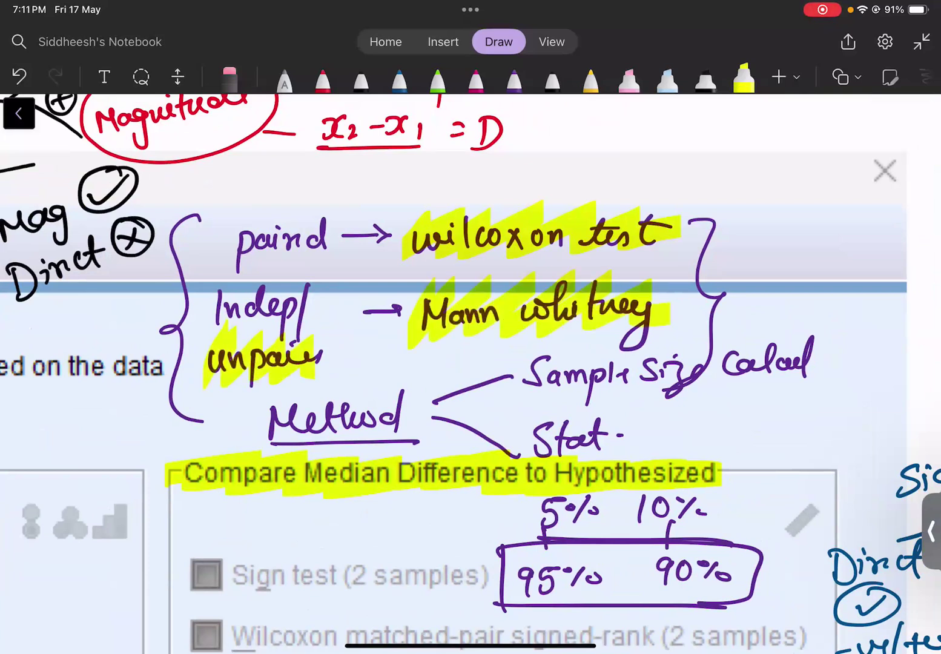
Highlight the circled "Magnitude" and the "Mag" and "Direct" notes beside "MD" in yellow
scroll(470, 373, down, 5)
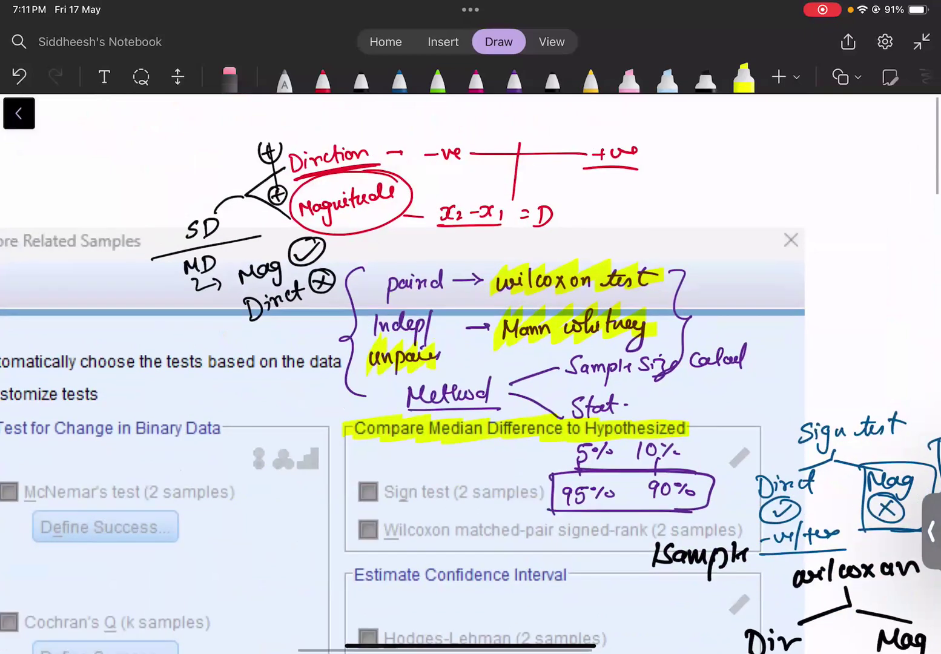
scroll(470, 372, down, 2)
scroll(471, 373, up, 5)
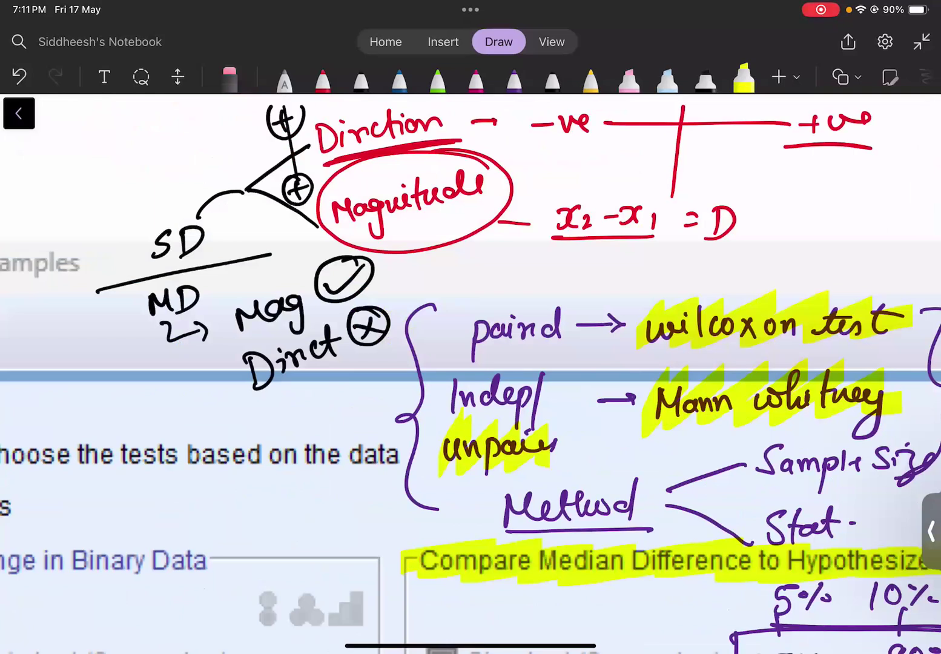
drag(332, 215, 481, 183)
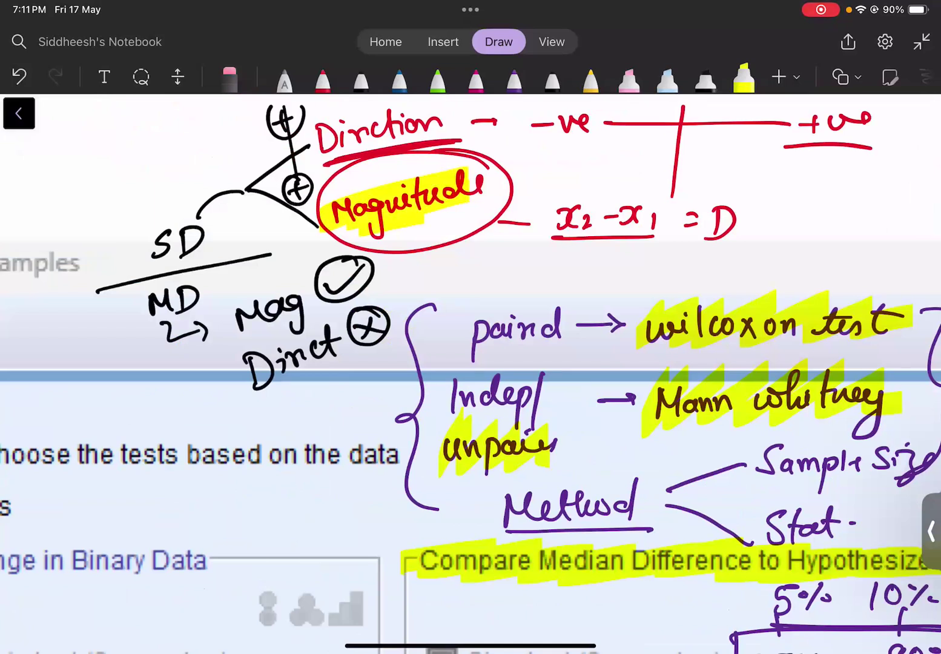
drag(213, 327, 319, 283)
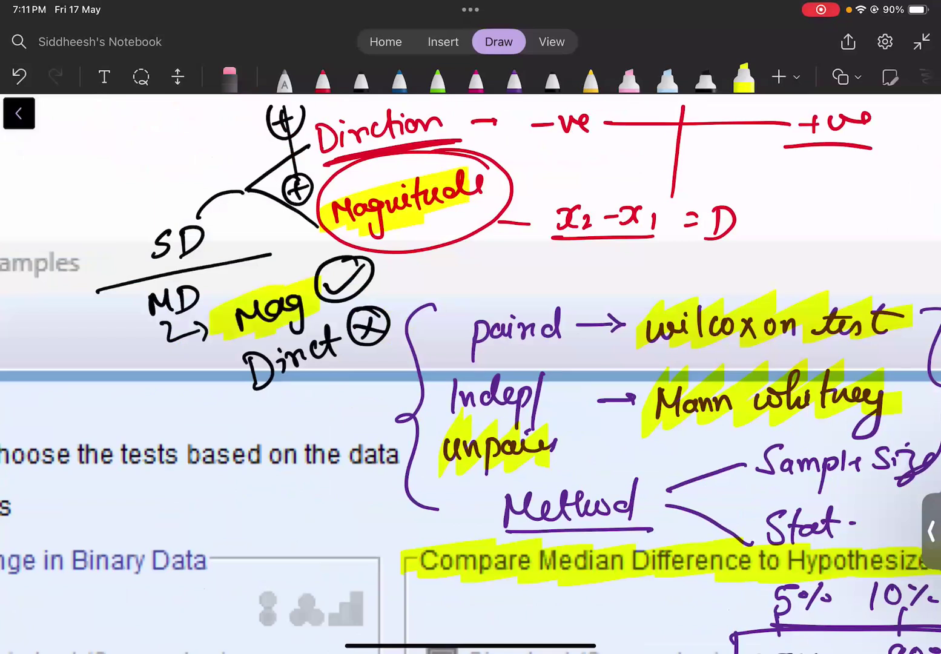
drag(239, 381, 385, 316)
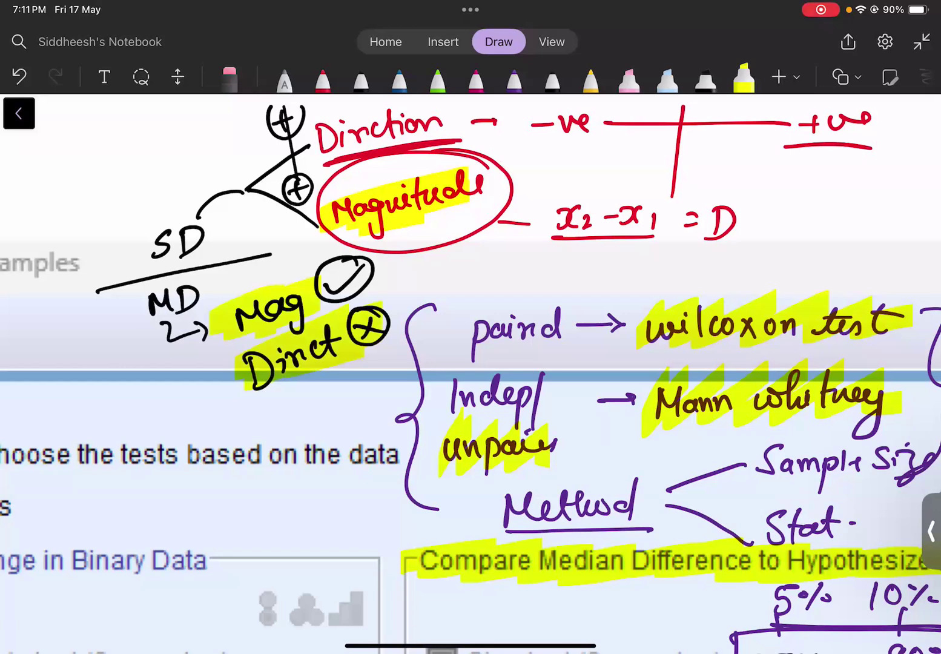
Tick the Sign test and Wilcoxon matched-pair signed-rank entries in magenta ink and underline "Sign test"
scroll(470, 363, down, 2)
scroll(470, 363, down, 3)
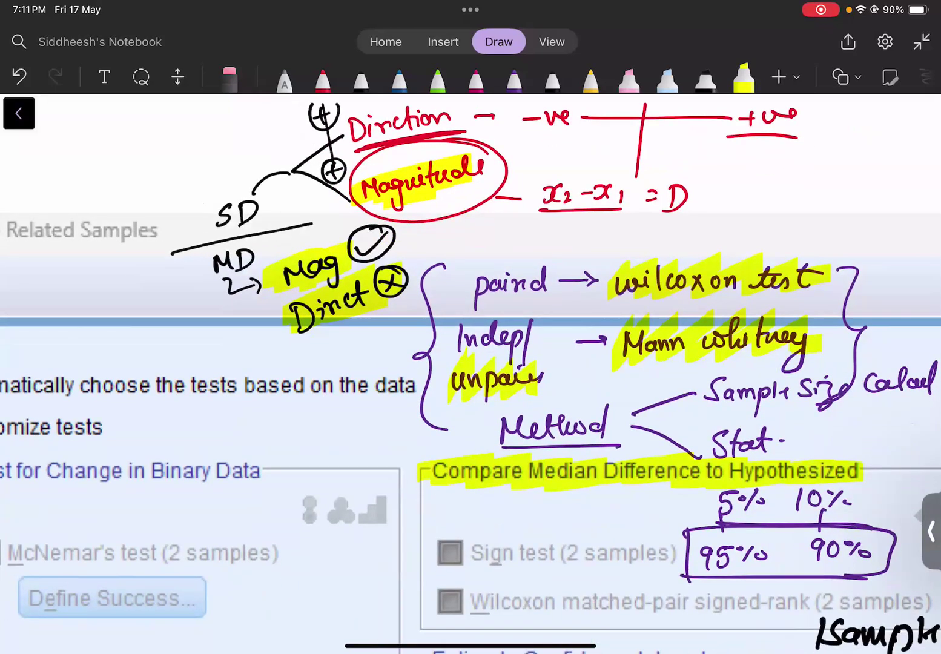
scroll(470, 363, down, 5)
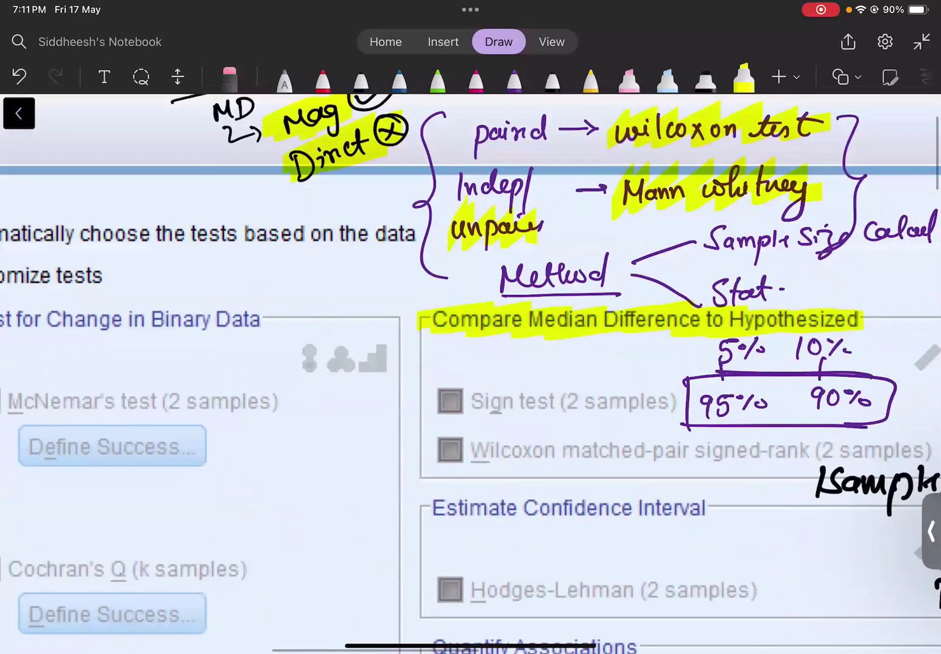
scroll(470, 363, down, 3)
scroll(470, 363, right, 3)
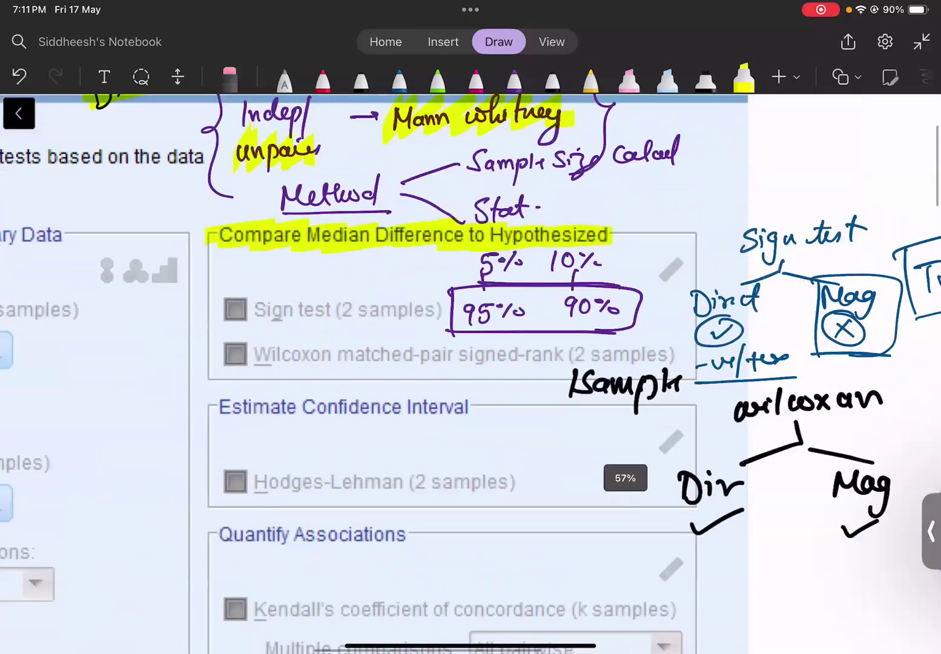
scroll(470, 363, down, 2)
scroll(470, 364, up, 3)
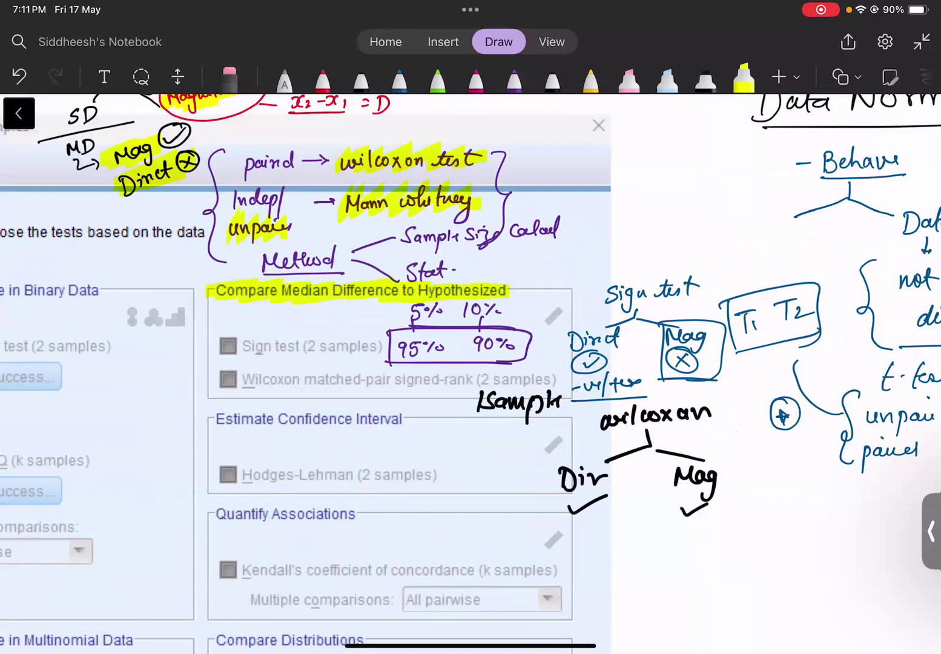
click(437, 78)
click(476, 79)
scroll(376, 397, up, 5)
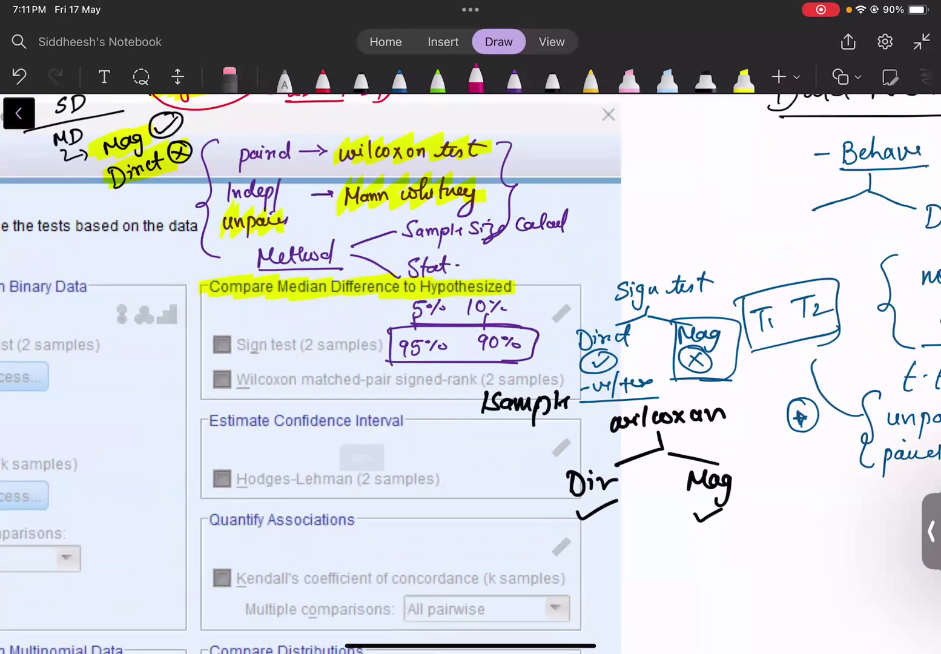
drag(83, 324, 143, 297)
drag(90, 376, 147, 362)
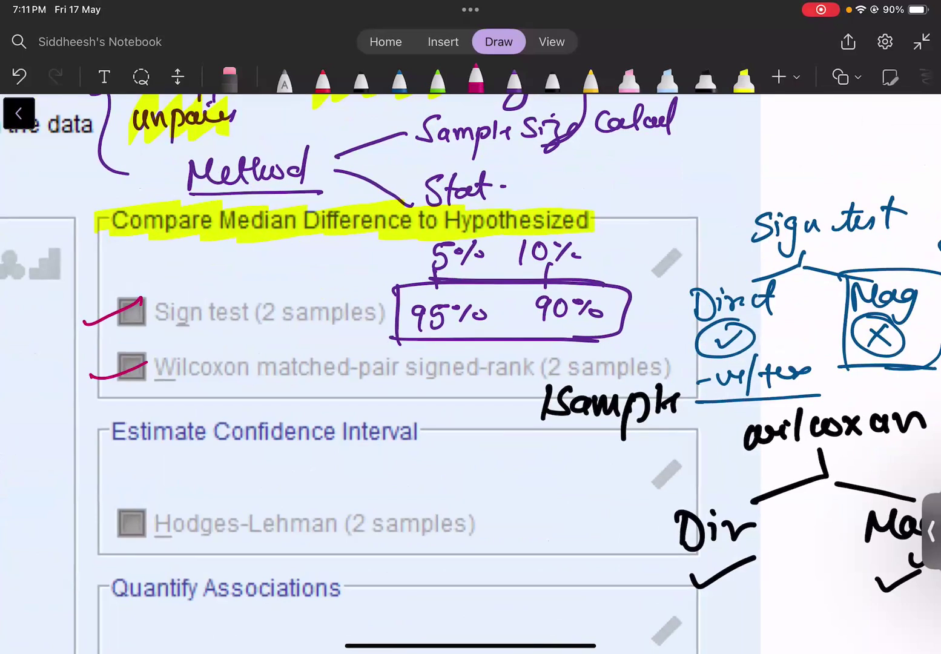
drag(145, 333, 267, 331)
Annotate Sign test with a ticked "Direct" and branch Wilcoxon into "D" and "M", ticking both and circling the tick beside "M"
scroll(470, 373, right, 2)
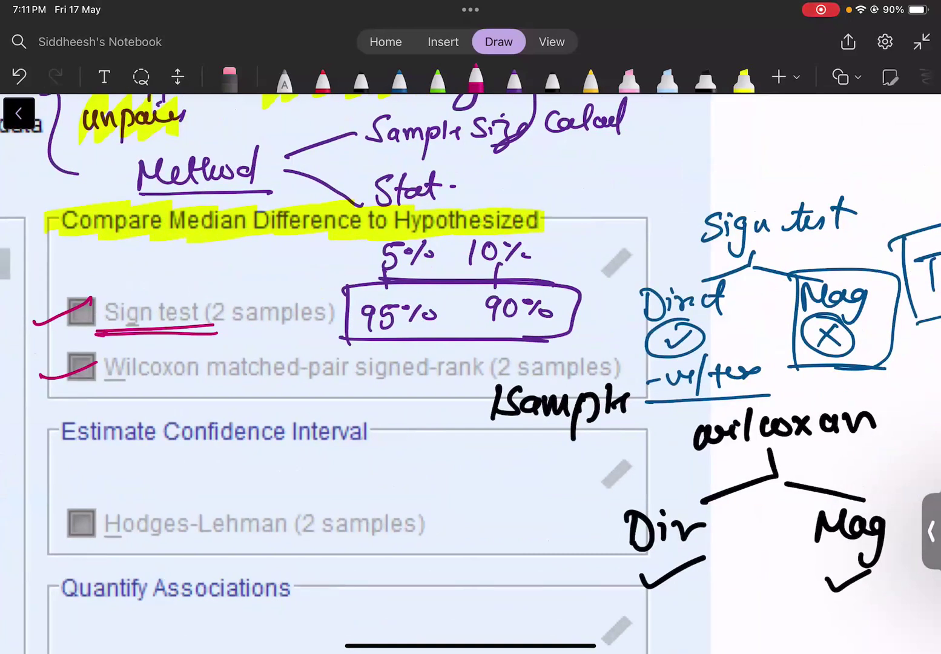
mouse_move(122, 306)
mouse_down()
mouse_move(149, 280)
mouse_move(221, 245)
mouse_up()
drag(230, 257, 266, 242)
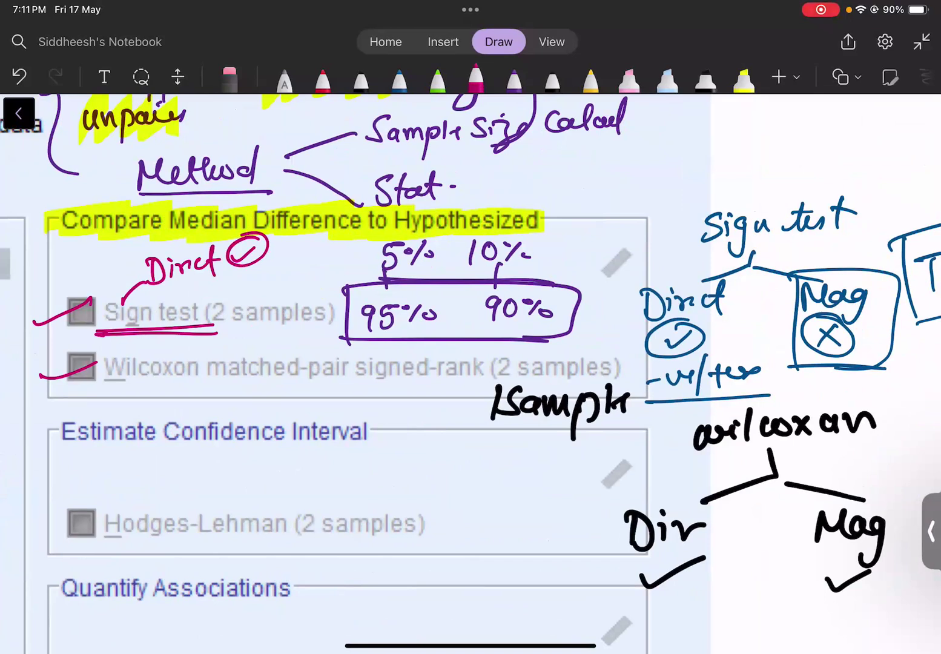
mouse_move(195, 372)
mouse_down()
mouse_move(176, 401)
mouse_move(133, 429)
mouse_move(192, 400)
mouse_up()
mouse_move(204, 390)
mouse_down()
mouse_move(285, 412)
mouse_move(327, 384)
mouse_move(330, 370)
mouse_up()
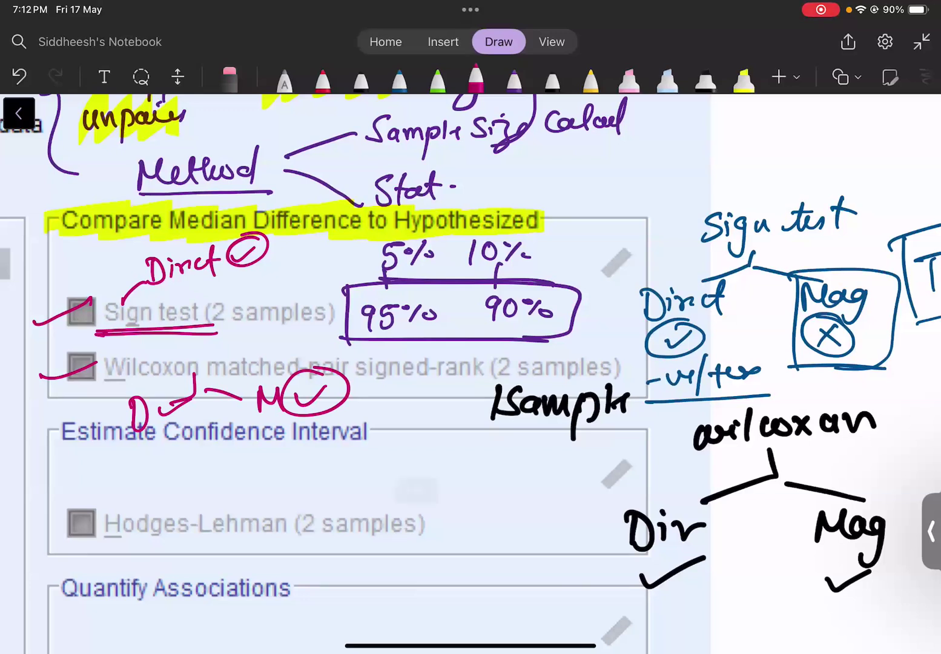
Underline "Confidence Interval" in the Estimate Confidence Interval heading and draw a magenta box around it
scroll(521, 472, down, 5)
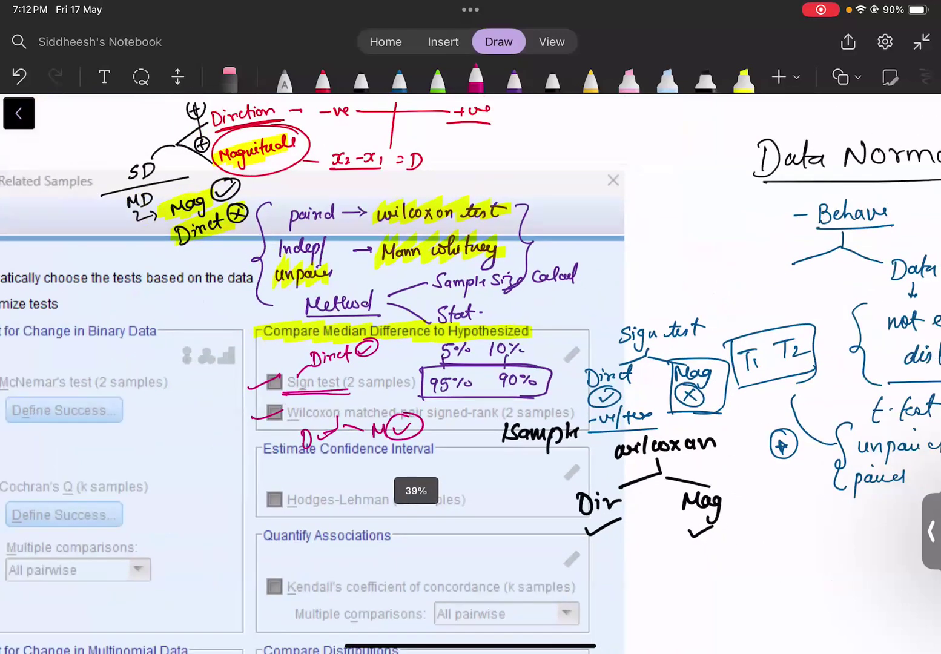
scroll(424, 363, down, 1)
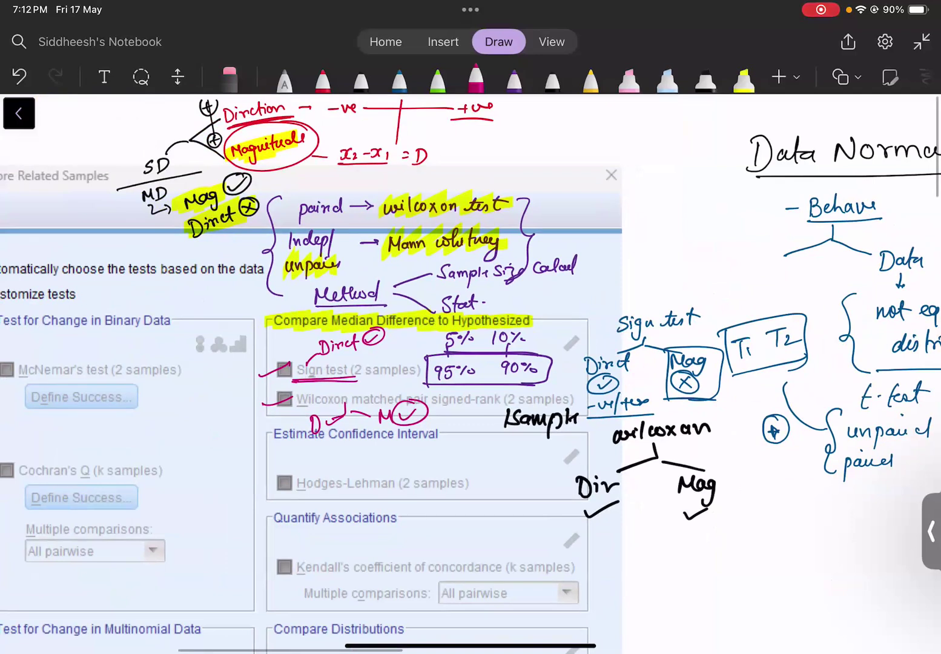
scroll(424, 363, up, 3)
drag(329, 396, 480, 394)
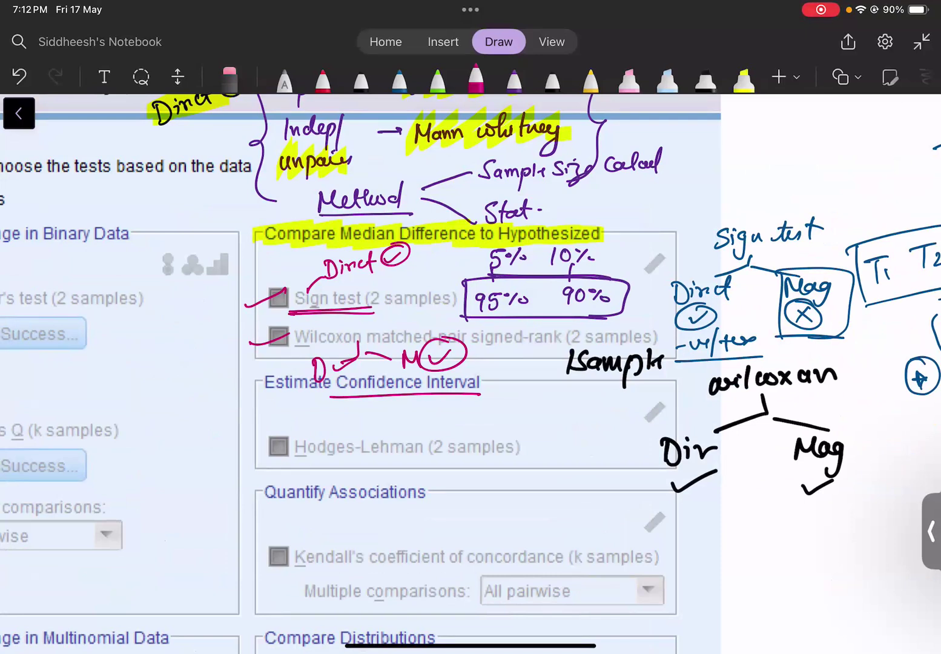
drag(386, 435, 416, 423)
mouse_move(334, 397)
mouse_down()
mouse_move(332, 370)
mouse_move(510, 363)
mouse_move(453, 397)
mouse_up()
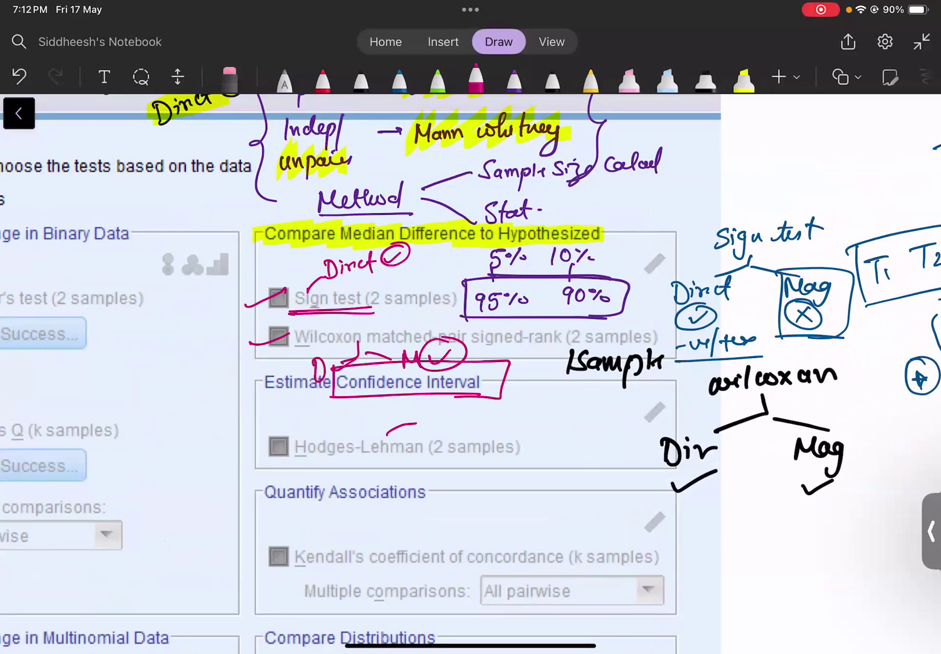
Write "95%" and "90%" in magenta under the boxed "Confidence Interval" and underline both values
mouse_move(367, 404)
mouse_down()
mouse_move(382, 419)
mouse_move(431, 422)
mouse_move(445, 404)
mouse_up()
mouse_move(466, 400)
mouse_down()
mouse_move(457, 418)
mouse_move(453, 403)
mouse_up()
drag(472, 408, 486, 426)
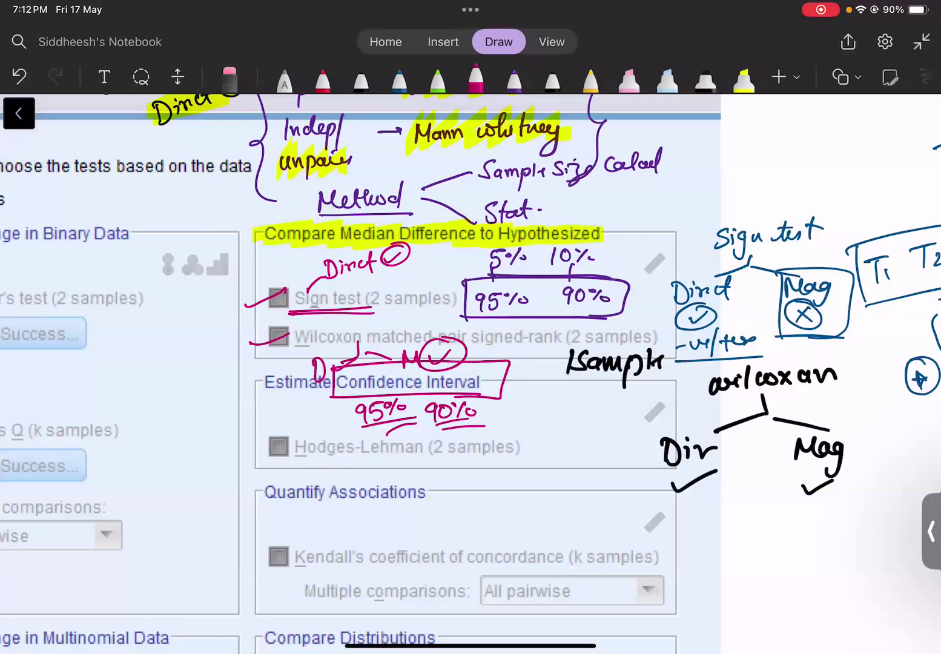
drag(528, 399, 532, 414)
drag(543, 402, 568, 401)
mouse_move(590, 395)
mouse_down()
mouse_move(604, 409)
mouse_move(612, 393)
mouse_up()
scroll(470, 363, down, 2)
drag(363, 364, 468, 363)
Write a person's first name in magenta in the blank space above the dialog title and underline it
scroll(471, 364, up, 3)
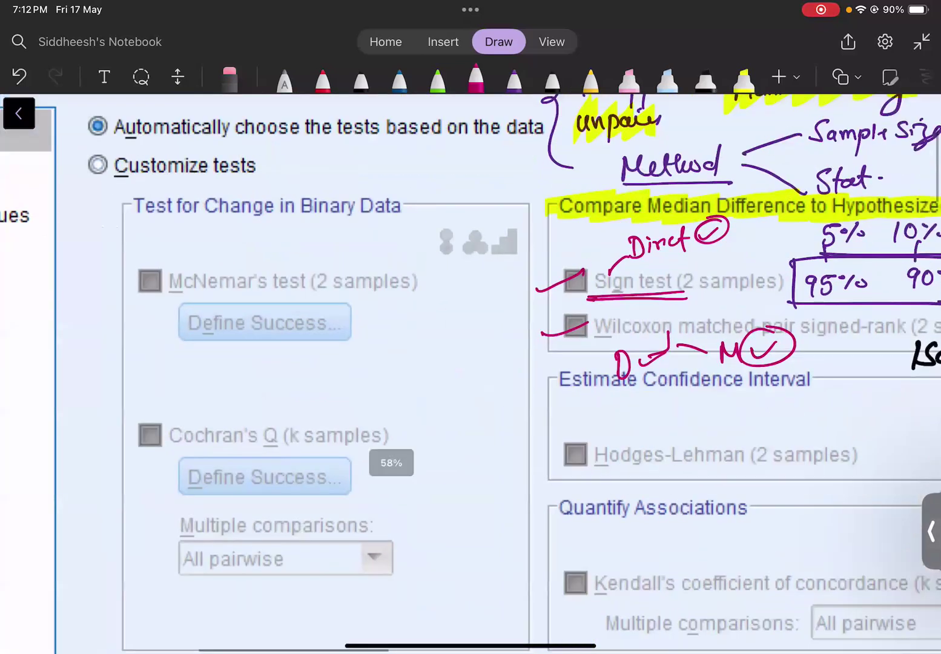
scroll(470, 363, up, 3)
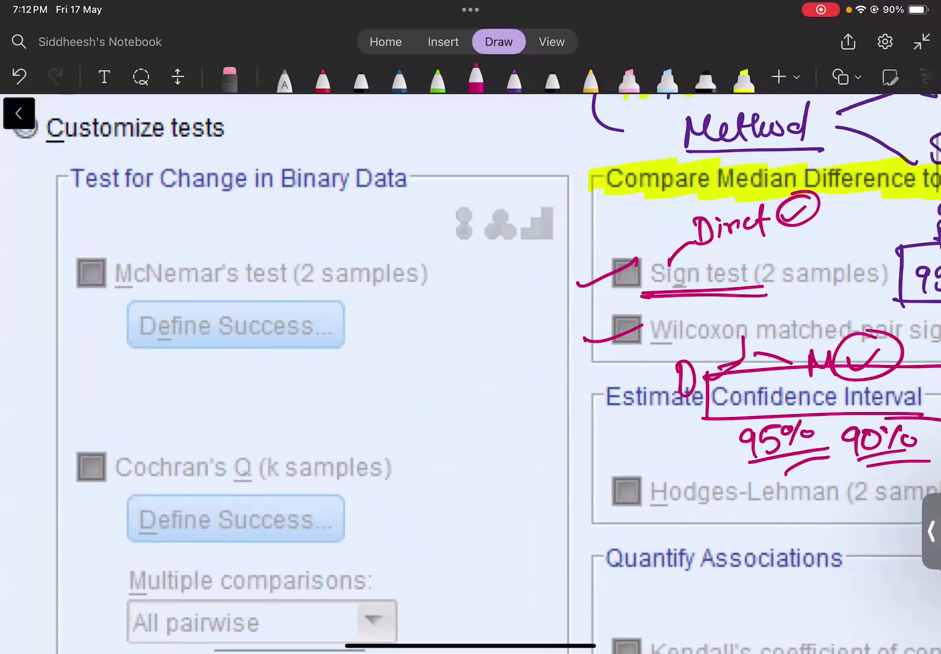
scroll(471, 373, up, 4)
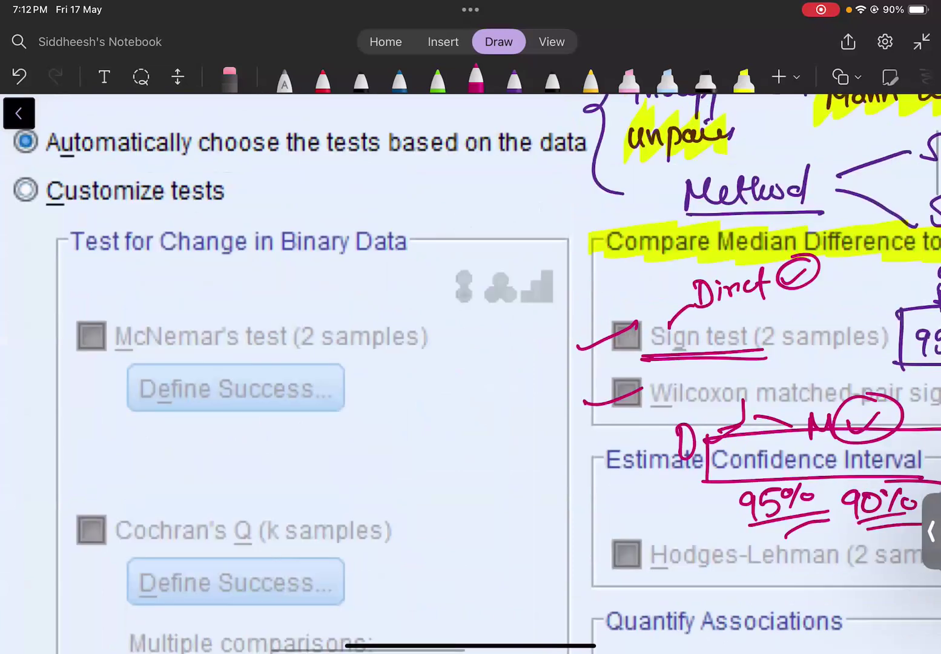
scroll(470, 373, up, 2)
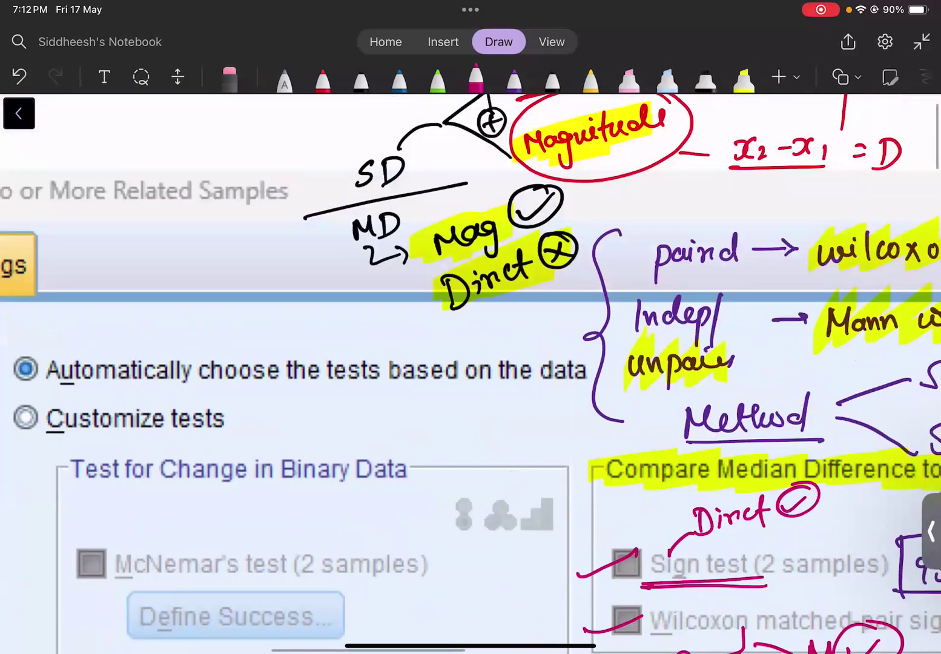
scroll(471, 373, left, 4)
scroll(471, 373, left, 2)
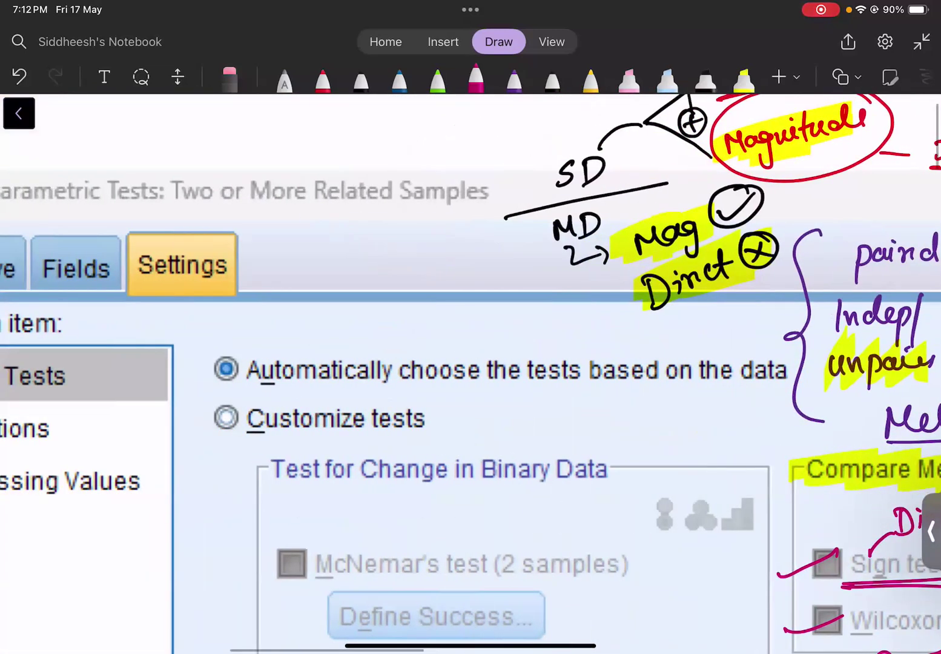
scroll(470, 373, up, 2)
scroll(179, 107, up, 3)
drag(170, 139, 241, 112)
drag(162, 142, 273, 124)
Write an underlined "P" in blue below the name, followed by a column of P, F, P, F, P, P
click(399, 78)
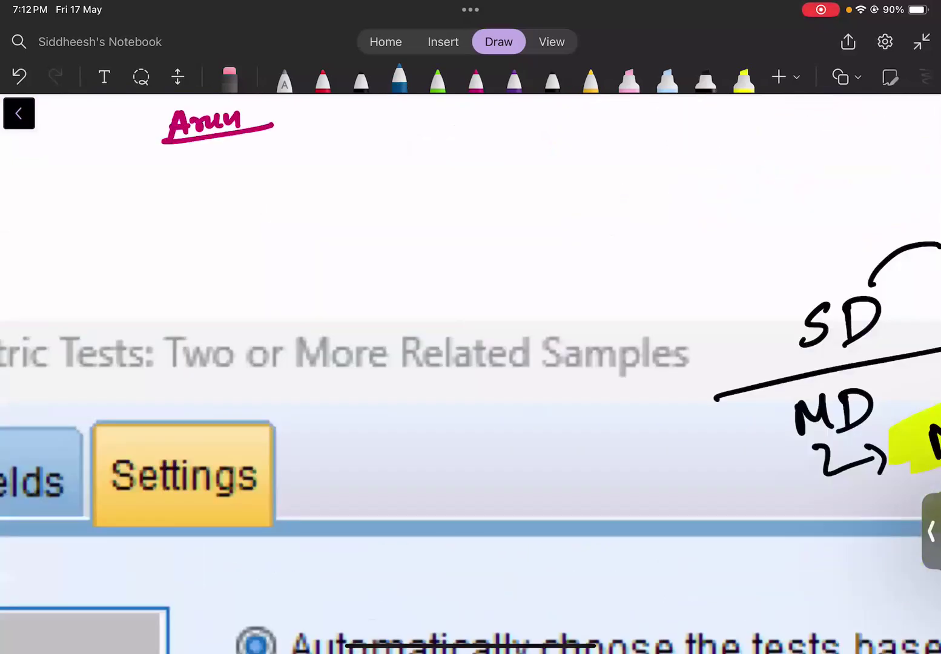
scroll(470, 373, down, 2)
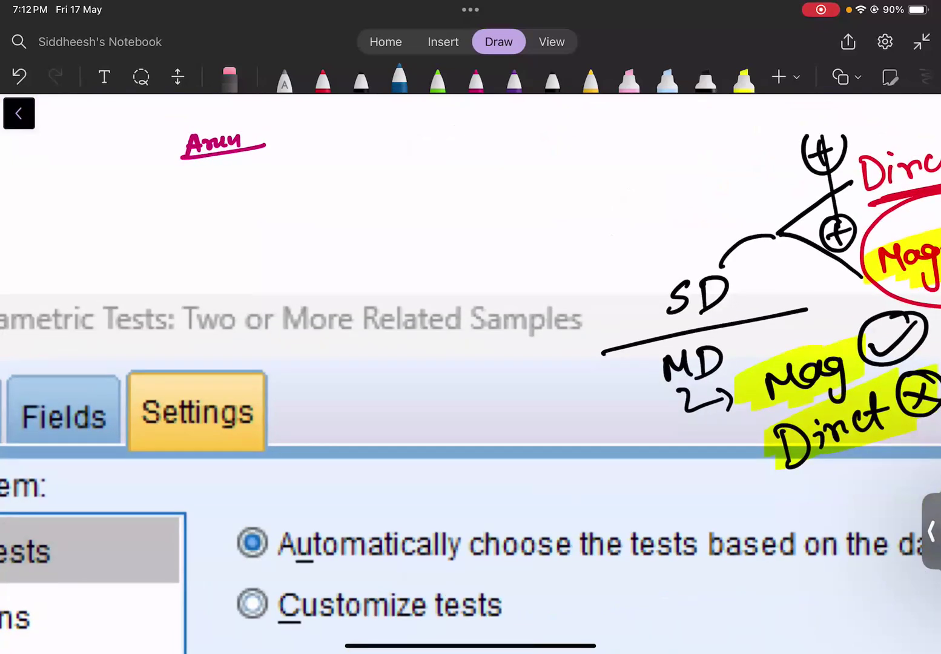
scroll(470, 373, down, 1)
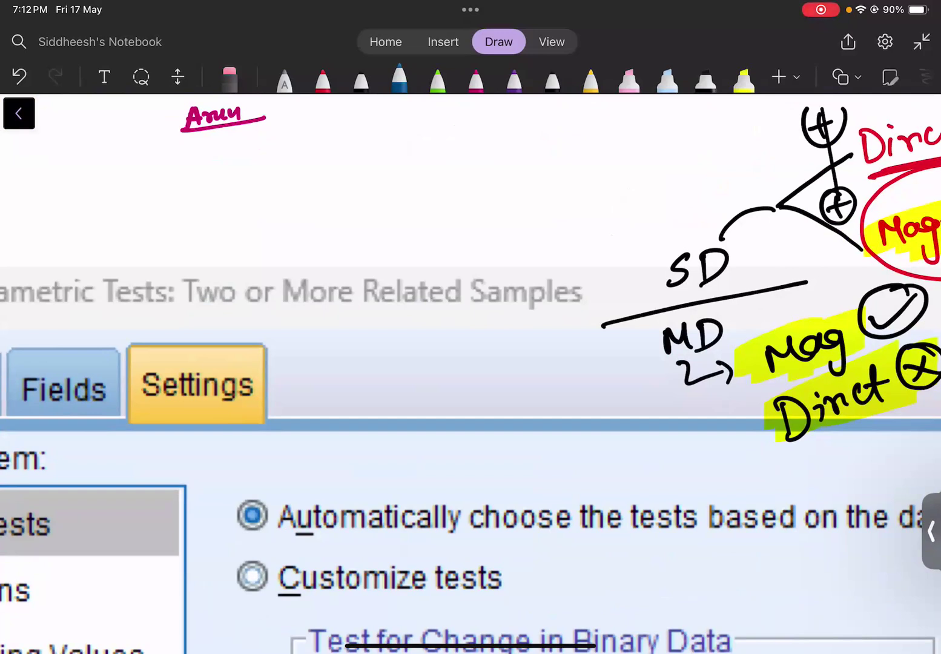
drag(178, 140, 175, 167)
mouse_move(177, 141)
mouse_down()
mouse_move(176, 159)
mouse_move(228, 183)
mouse_up()
drag(170, 195, 169, 217)
mouse_move(169, 195)
mouse_down()
mouse_move(165, 255)
mouse_move(179, 228)
mouse_up()
mouse_move(168, 243)
mouse_down()
mouse_move(184, 238)
mouse_move(165, 302)
mouse_move(179, 282)
mouse_up()
mouse_move(178, 307)
mouse_down()
mouse_move(161, 334)
mouse_move(182, 322)
mouse_up()
drag(169, 352, 172, 372)
drag(164, 399, 161, 434)
drag(166, 390, 164, 414)
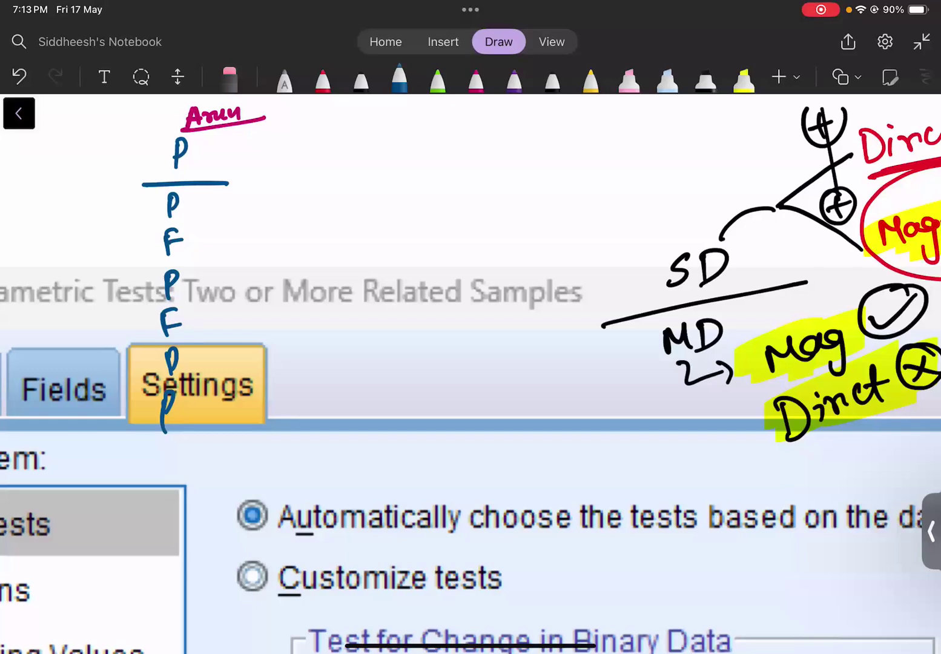
Draw a vertical blue divider beside the column and write a second column of F, F, P, P, P, P
drag(245, 138, 245, 478)
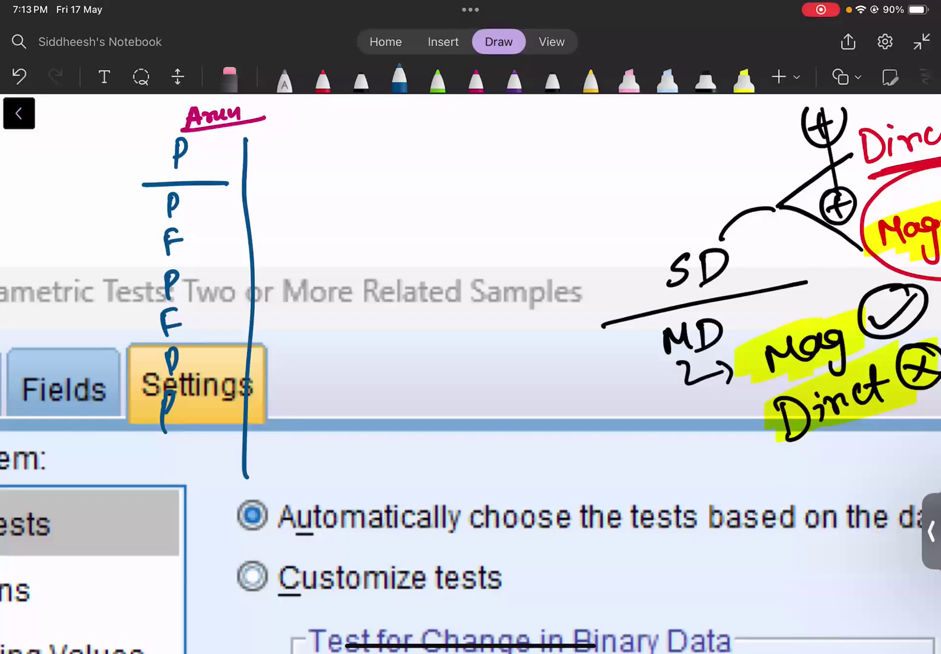
drag(287, 187, 264, 220)
drag(266, 204, 283, 202)
mouse_move(270, 244)
mouse_down()
mouse_move(267, 274)
mouse_move(284, 241)
mouse_move(292, 252)
mouse_up()
drag(273, 289, 269, 320)
mouse_move(270, 285)
mouse_down()
mouse_move(280, 302)
mouse_move(266, 357)
mouse_move(279, 344)
mouse_up()
drag(268, 377, 261, 402)
mouse_move(268, 374)
mouse_down()
mouse_move(278, 386)
mouse_move(262, 441)
mouse_move(274, 431)
mouse_up()
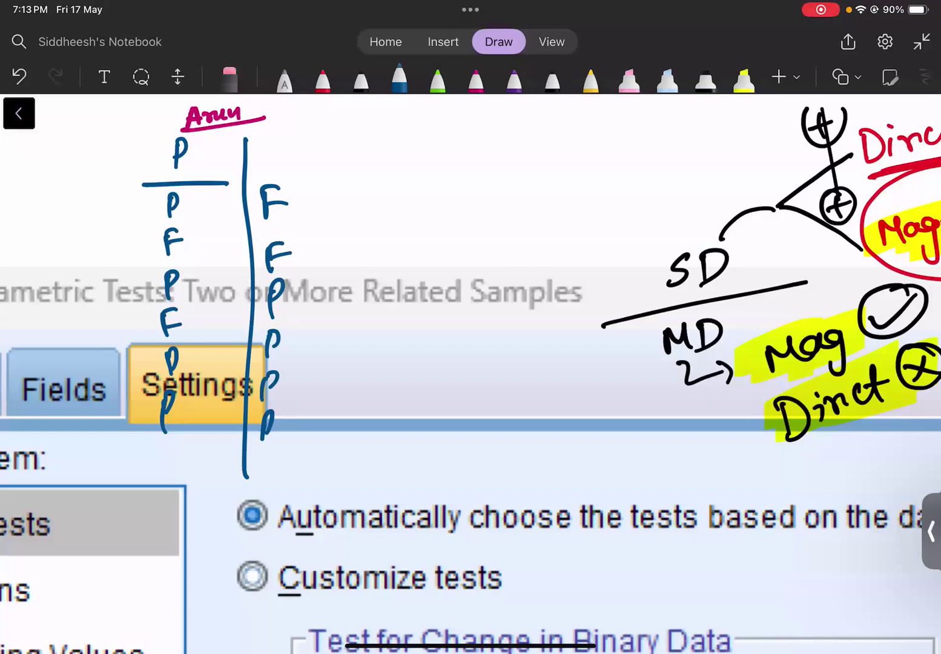
Write a blue column of numbers 10, 15, 18, 17, 16, 14 in the blank space below "User-Missing Values"
scroll(470, 363, down, 5)
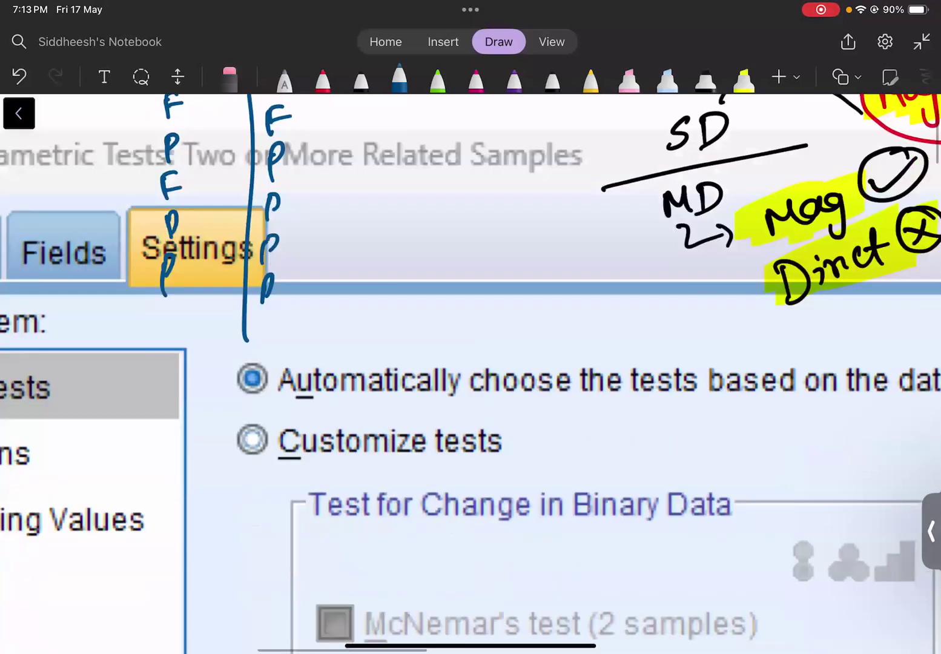
scroll(471, 374, down, 3)
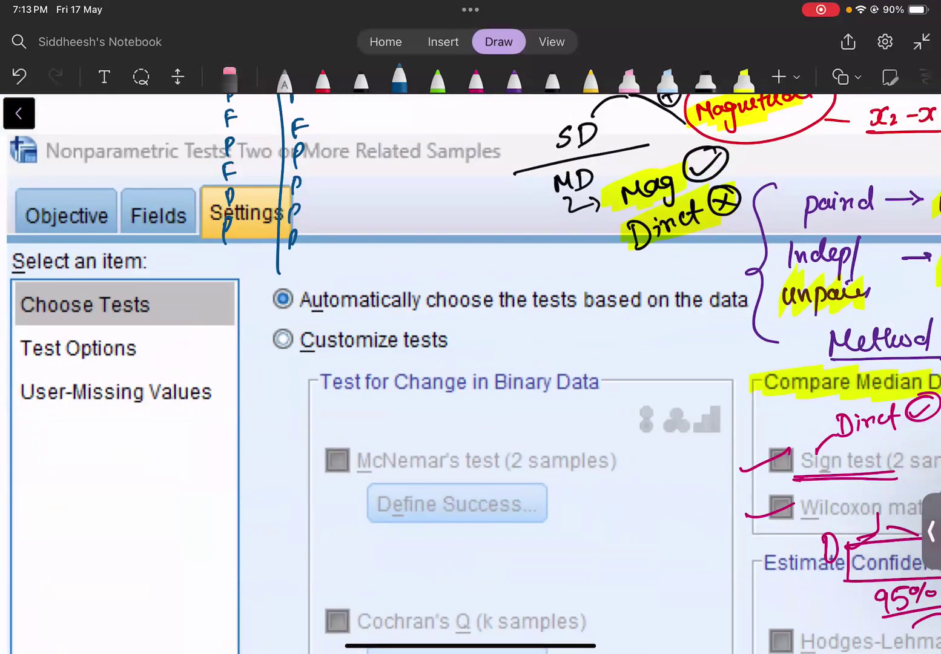
scroll(471, 373, down, 3)
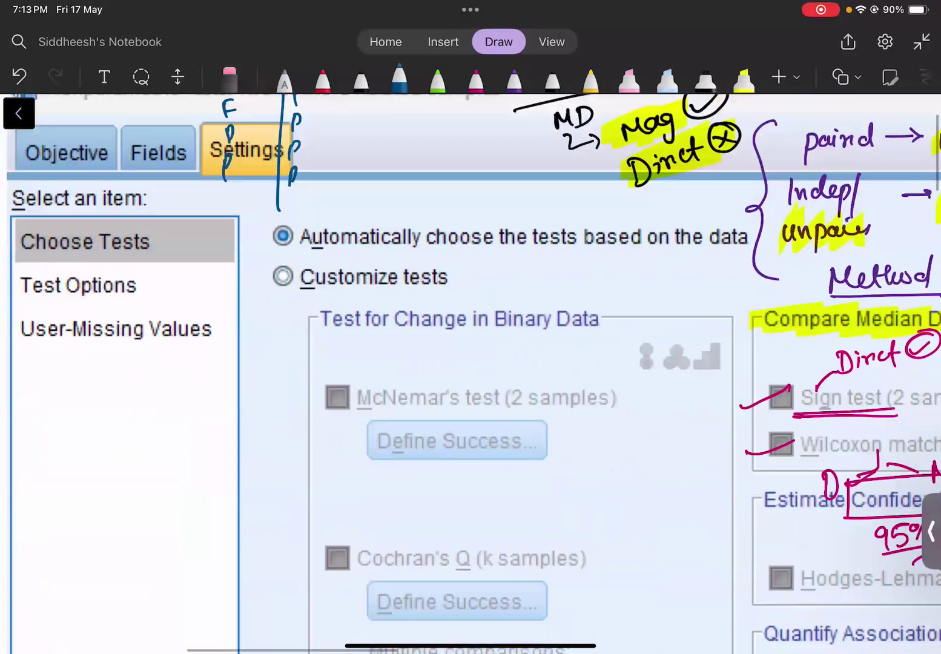
scroll(121, 363, up, 5)
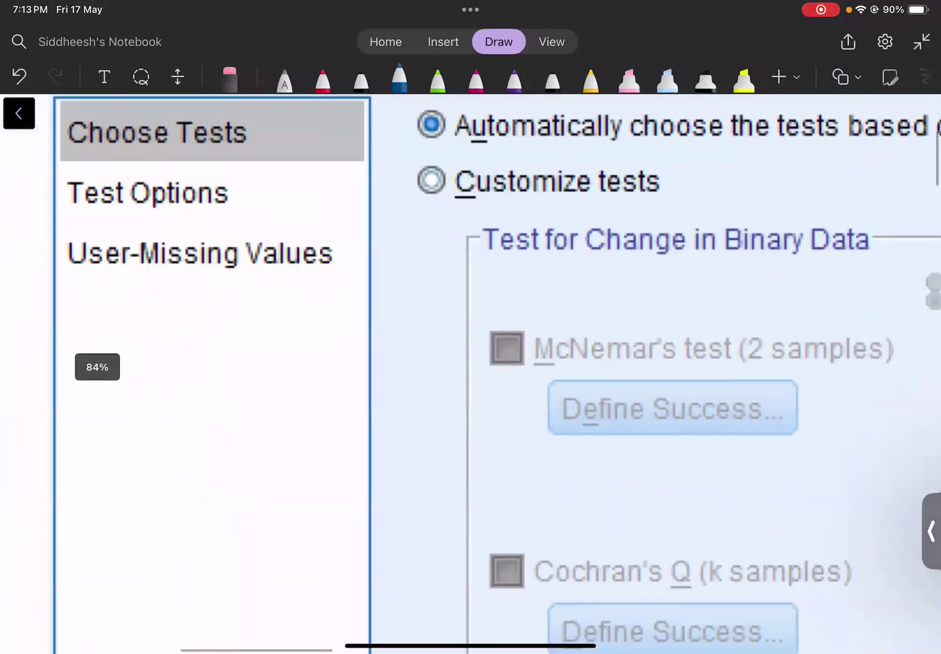
mouse_move(98, 305)
mouse_down()
mouse_move(95, 330)
mouse_move(112, 308)
mouse_up()
mouse_move(91, 354)
mouse_down()
mouse_move(92, 376)
mouse_move(109, 370)
mouse_up()
drag(106, 348, 129, 346)
mouse_move(95, 404)
mouse_down()
mouse_move(93, 427)
mouse_move(108, 401)
mouse_up()
drag(96, 452, 94, 479)
drag(105, 453, 112, 475)
click(95, 515)
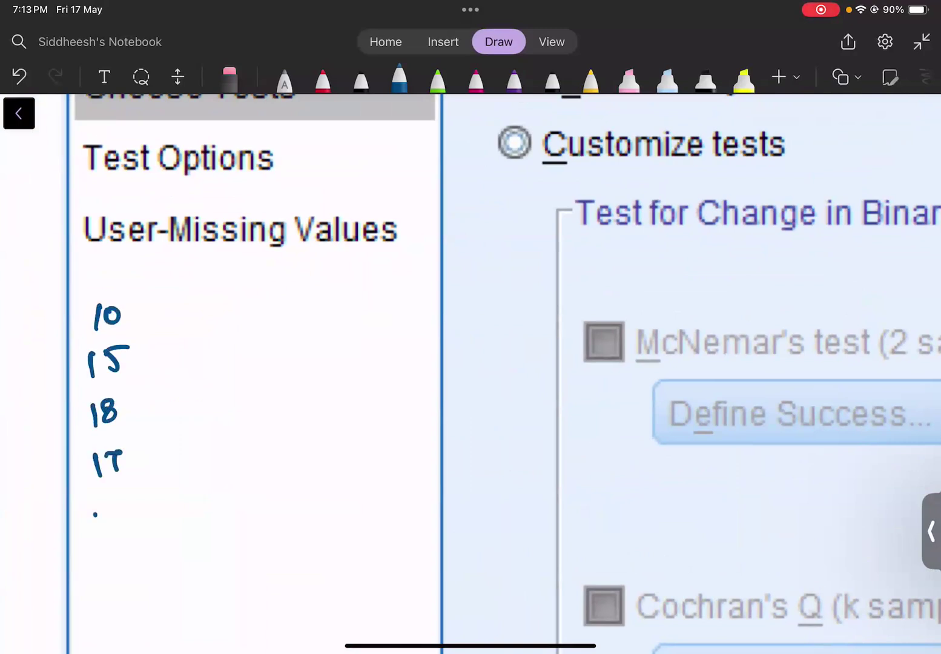
drag(95, 514, 96, 536)
drag(121, 508, 103, 522)
mouse_move(96, 566)
mouse_down()
mouse_move(96, 588)
mouse_move(129, 572)
mouse_up()
drag(126, 557, 128, 586)
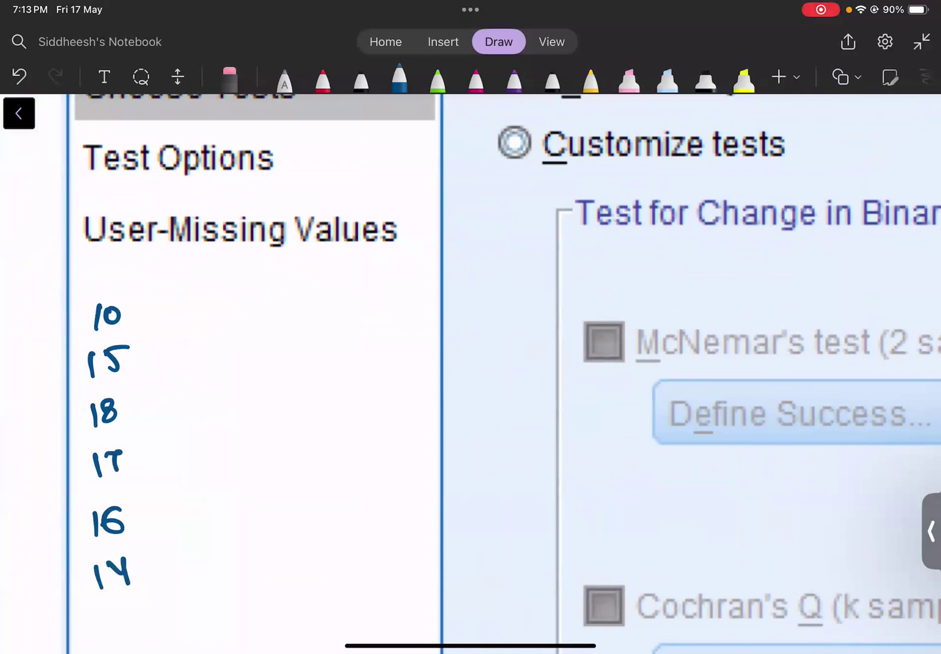
Draw a vertical divider beside the number column and a horizontal line under each of its six rows
drag(149, 278, 140, 632)
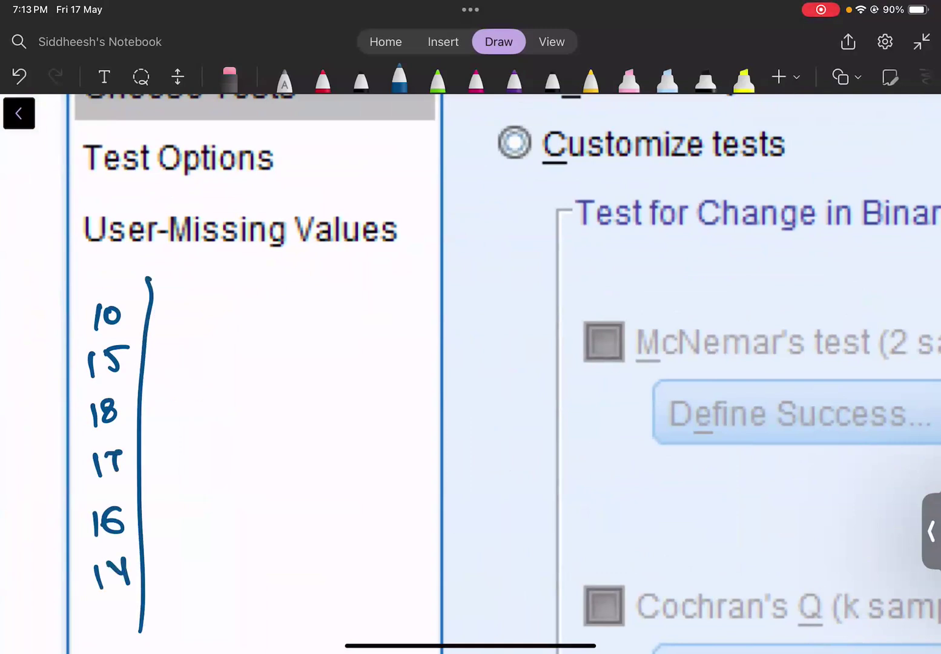
drag(50, 344, 338, 340)
drag(33, 389, 297, 381)
drag(50, 445, 290, 431)
drag(58, 491, 291, 478)
drag(47, 552, 299, 539)
drag(47, 620, 336, 623)
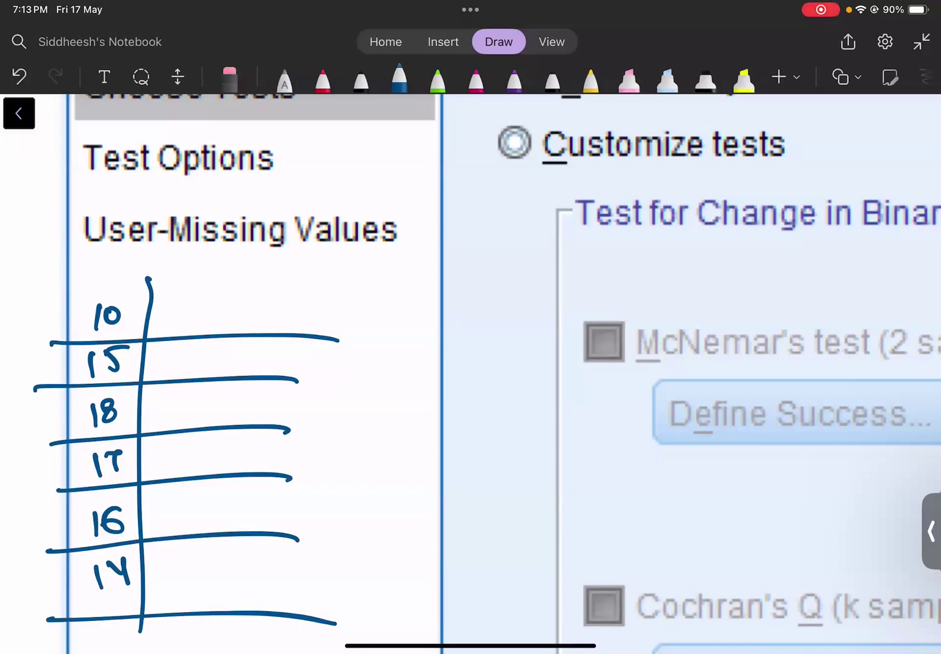
Fill the second column of the hand-drawn table with 12, 14, 20, 19, 18, 10
drag(170, 302, 165, 332)
drag(181, 308, 210, 316)
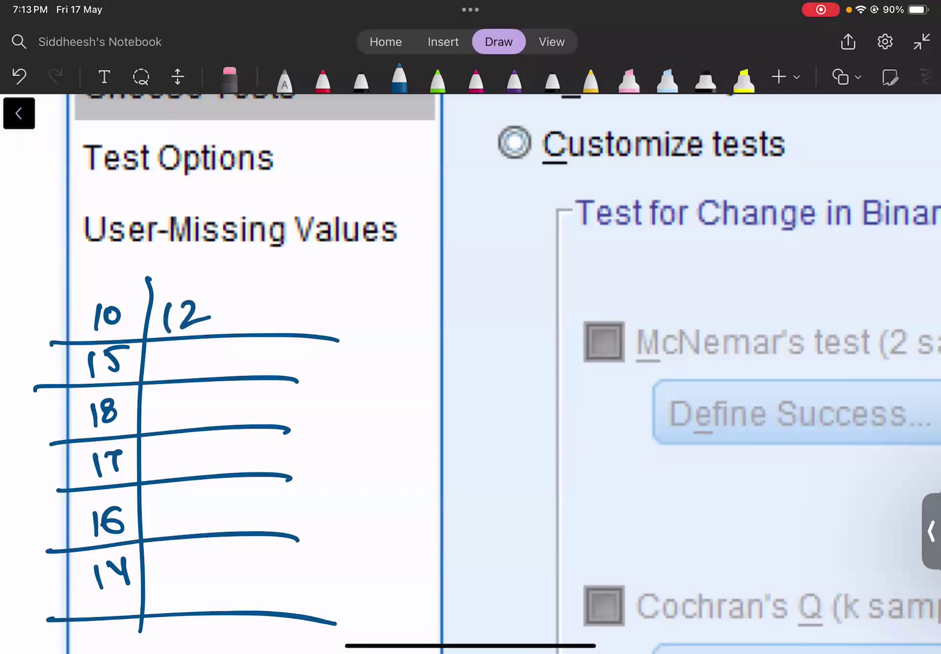
drag(169, 349, 167, 376)
mouse_move(177, 346)
mouse_down()
mouse_move(180, 360)
mouse_move(197, 357)
mouse_up()
mouse_move(192, 344)
mouse_down()
mouse_move(184, 416)
mouse_move(192, 400)
mouse_up()
drag(173, 446, 170, 469)
drag(194, 448, 173, 523)
drag(194, 511, 195, 509)
click(185, 566)
drag(185, 563, 182, 586)
drag(206, 562, 205, 563)
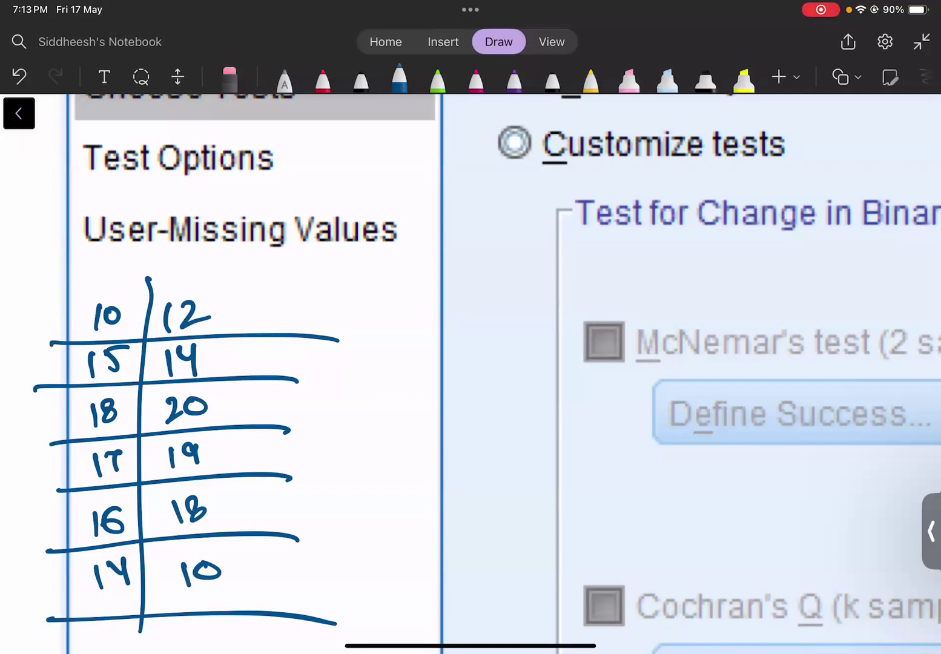
Write "paired" and "wilcoxon" in blue beside the number table and underline both words
mouse_move(283, 275)
mouse_down()
mouse_move(319, 279)
mouse_move(355, 261)
mouse_up()
drag(365, 242, 364, 274)
drag(257, 299, 400, 274)
mouse_move(319, 310)
mouse_down()
mouse_move(350, 308)
mouse_move(355, 319)
mouse_up()
drag(356, 293, 365, 316)
drag(381, 297, 445, 286)
drag(319, 333, 451, 312)
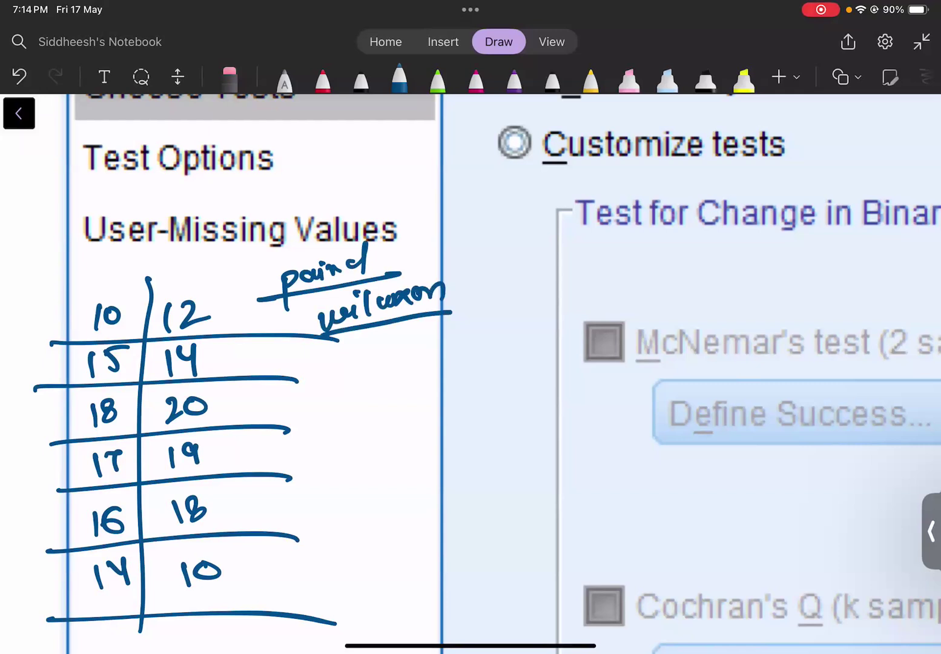
Write a blue column of P, P, P, F, F, F below the underlined "wilcoxon"
scroll(471, 373, right, 4)
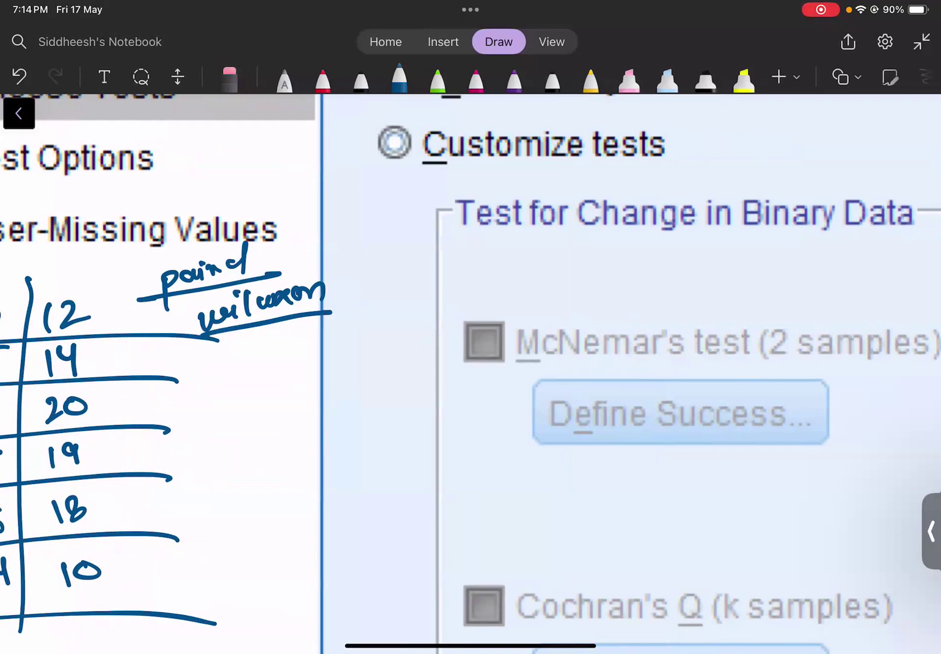
drag(252, 357, 247, 434)
drag(249, 406, 251, 417)
drag(244, 457, 243, 483)
drag(245, 459, 246, 533)
mouse_move(242, 503)
mouse_down()
mouse_move(260, 500)
mouse_move(260, 514)
mouse_up()
mouse_move(245, 556)
mouse_down()
mouse_move(247, 584)
mouse_move(266, 552)
mouse_up()
mouse_move(250, 563)
mouse_down()
mouse_move(269, 562)
mouse_move(249, 627)
mouse_up()
drag(251, 609, 294, 604)
Draw a vertical divider beside the P/F column and write a second column of six P's
mouse_move(305, 341)
mouse_down()
mouse_move(295, 357)
mouse_move(280, 647)
mouse_up()
mouse_move(312, 375)
mouse_down()
mouse_move(323, 343)
mouse_move(316, 363)
mouse_up()
mouse_move(317, 396)
mouse_down()
mouse_move(312, 427)
mouse_move(319, 418)
mouse_up()
drag(315, 455, 314, 472)
mouse_move(314, 504)
mouse_down()
mouse_move(308, 534)
mouse_move(310, 521)
mouse_up()
drag(315, 548, 312, 615)
drag(314, 587, 315, 605)
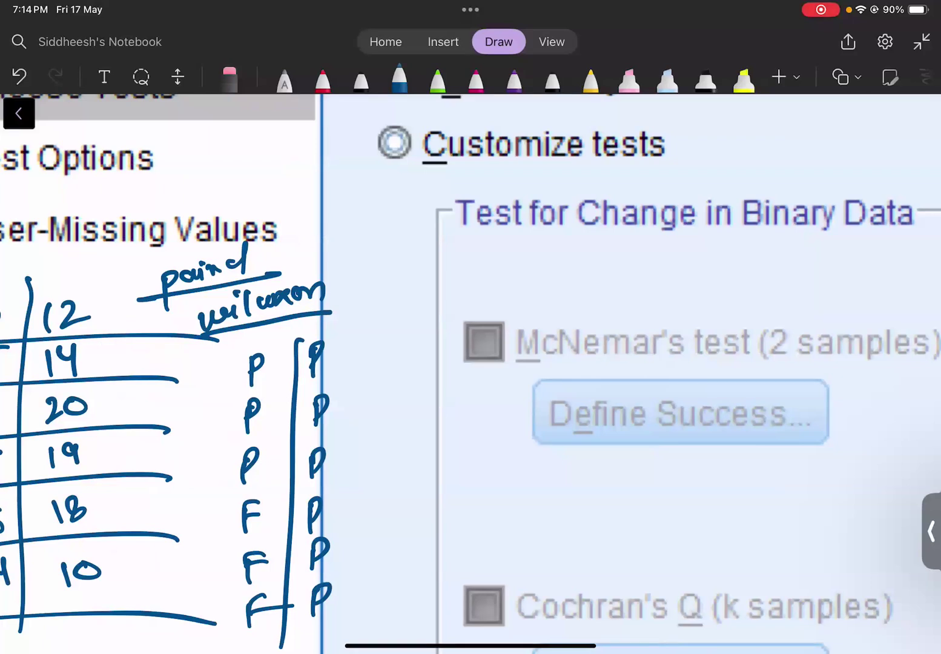
Bracket the two P/F columns and draw an arrow from the bracket to the McNemar's test checkbox
mouse_move(328, 326)
mouse_down()
mouse_move(366, 466)
mouse_move(333, 625)
mouse_up()
drag(369, 350, 469, 335)
drag(463, 319, 457, 349)
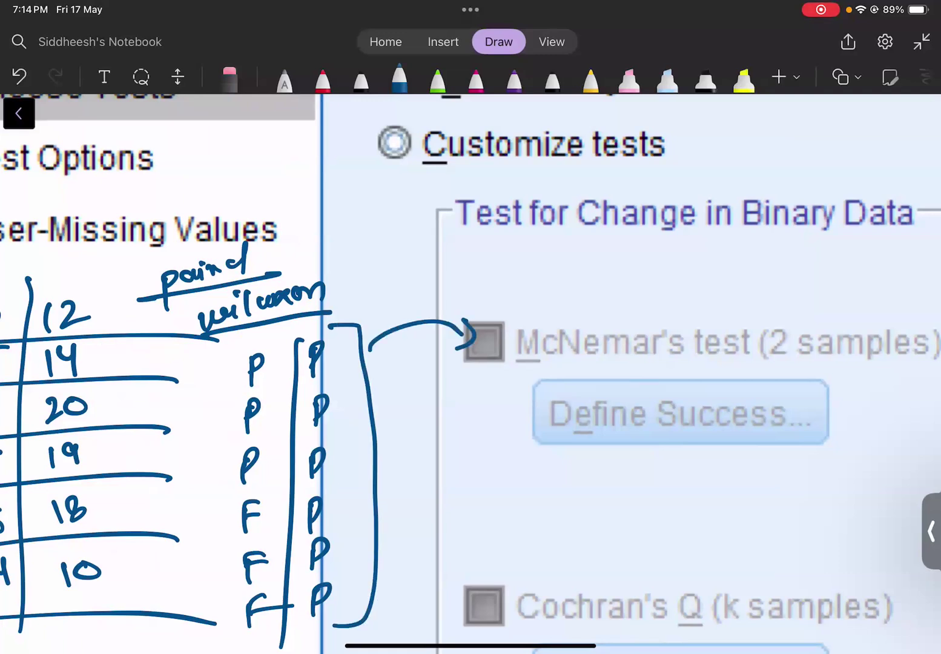
Draw three blue stick figures in a row in the space below McNemar's "Define Success"
scroll(470, 374, down, 5)
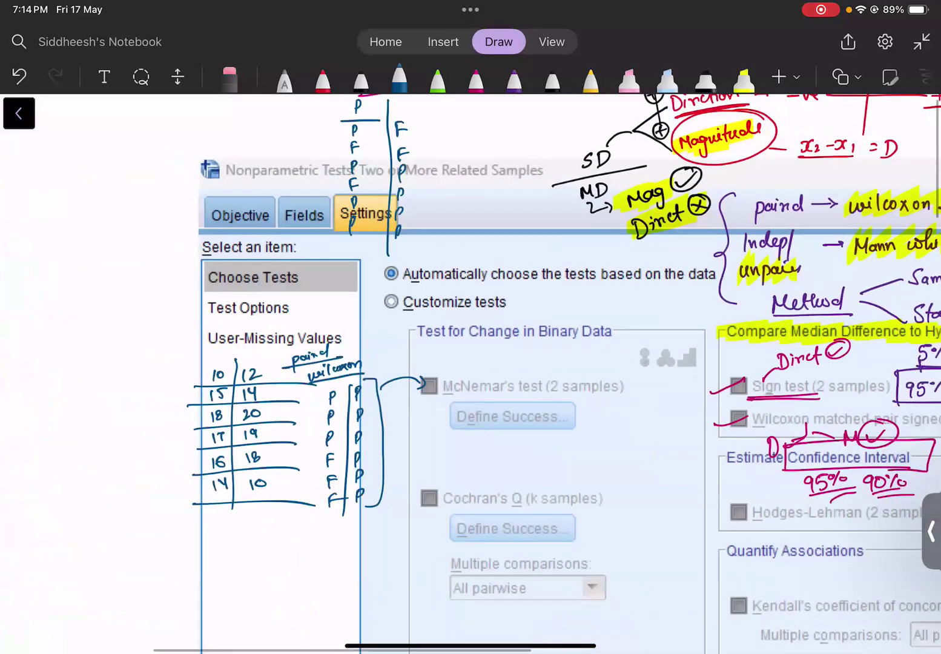
scroll(518, 373, down, 3)
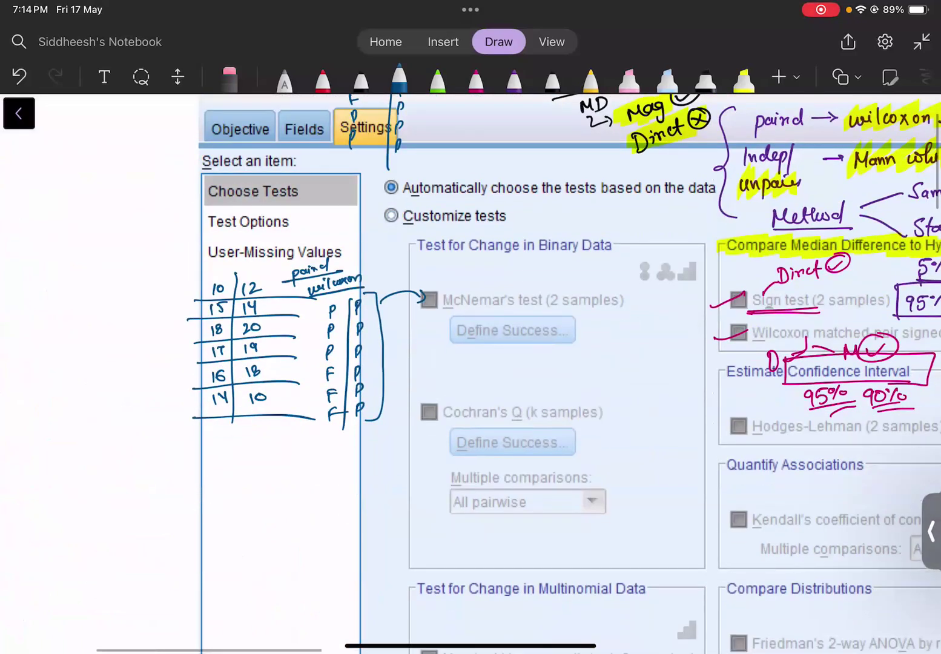
scroll(546, 525, up, 5)
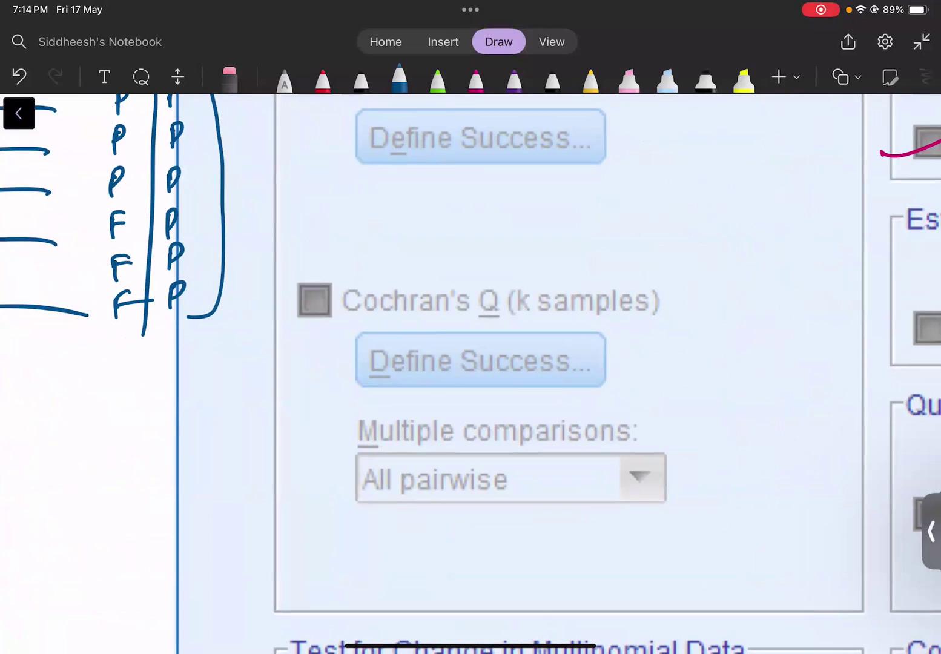
scroll(470, 373, up, 5)
drag(257, 263, 254, 273)
drag(254, 280, 236, 310)
mouse_move(254, 296)
mouse_down()
mouse_move(264, 301)
mouse_move(231, 280)
mouse_up()
drag(341, 260, 330, 310)
mouse_move(343, 299)
mouse_down()
mouse_move(351, 305)
mouse_move(342, 291)
mouse_up()
drag(320, 280, 329, 285)
drag(433, 260, 421, 310)
mouse_move(431, 302)
mouse_down()
mouse_move(440, 308)
mouse_move(433, 292)
mouse_up()
drag(422, 307, 415, 314)
drag(427, 279, 415, 284)
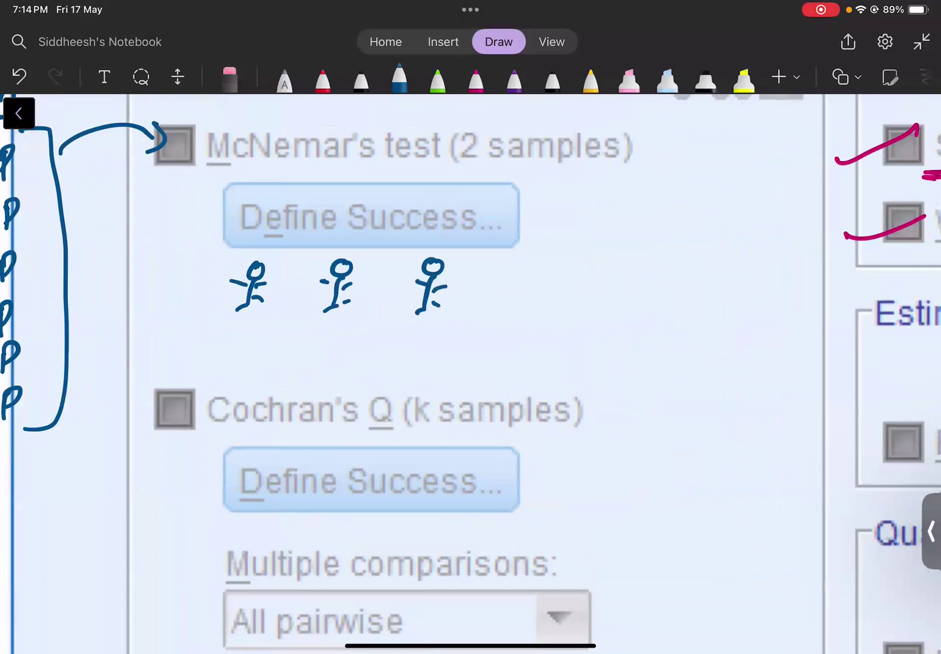
Draw a base line with a short vertical mark under each stick figure, and underline "Cochran's Q (k samples)"
drag(212, 316, 342, 313)
drag(383, 313, 449, 313)
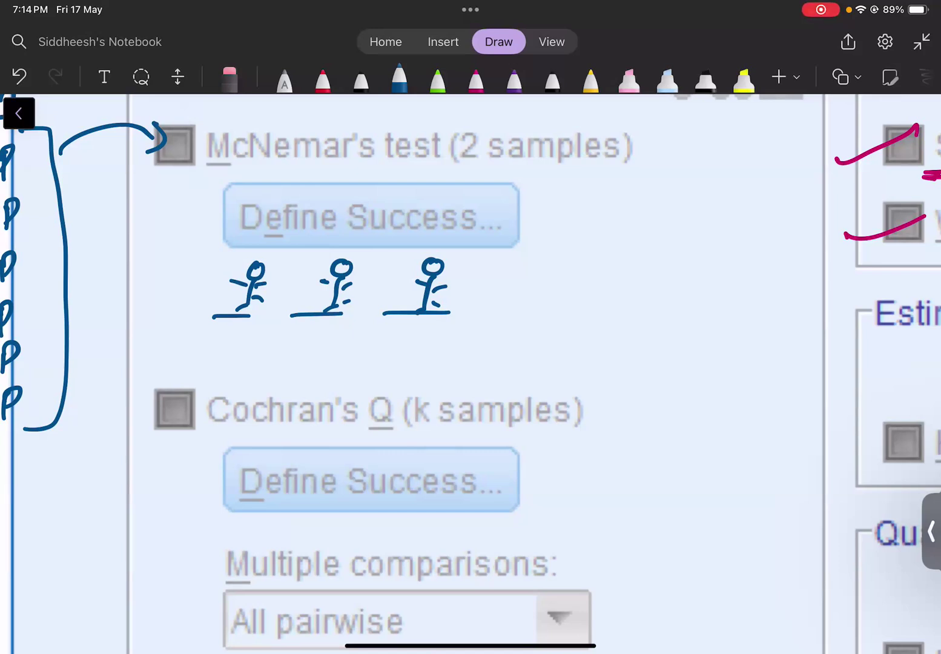
drag(235, 316, 237, 335)
drag(314, 316, 316, 331)
drag(400, 317, 400, 332)
drag(200, 435, 509, 430)
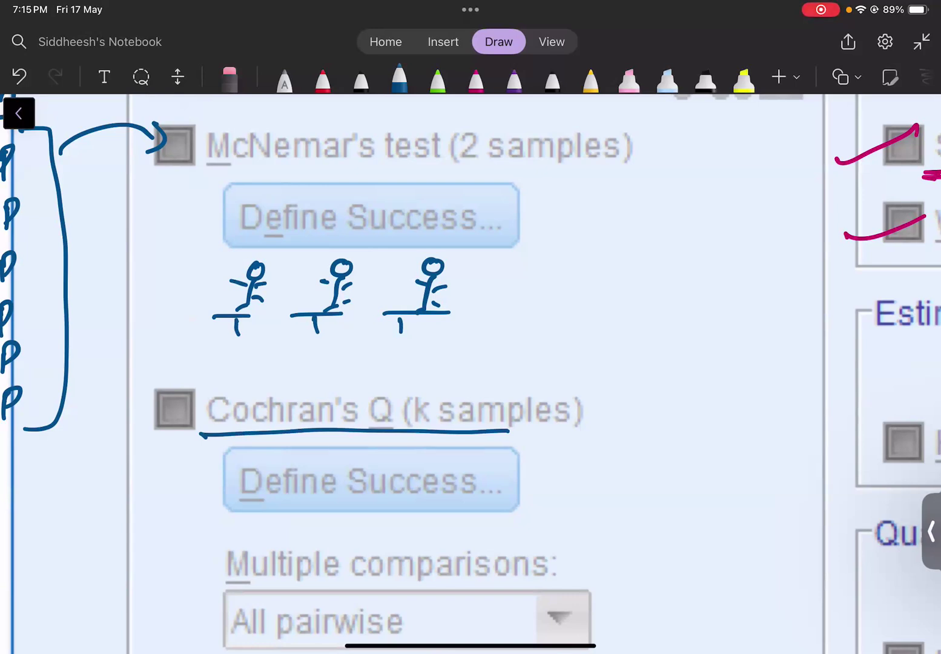
Write two columns of codes, 1, 2, 1, 2 and 1, 2, 2, 1, separated by a vertical line, right of McNemar's test
scroll(151, 466, down, 5)
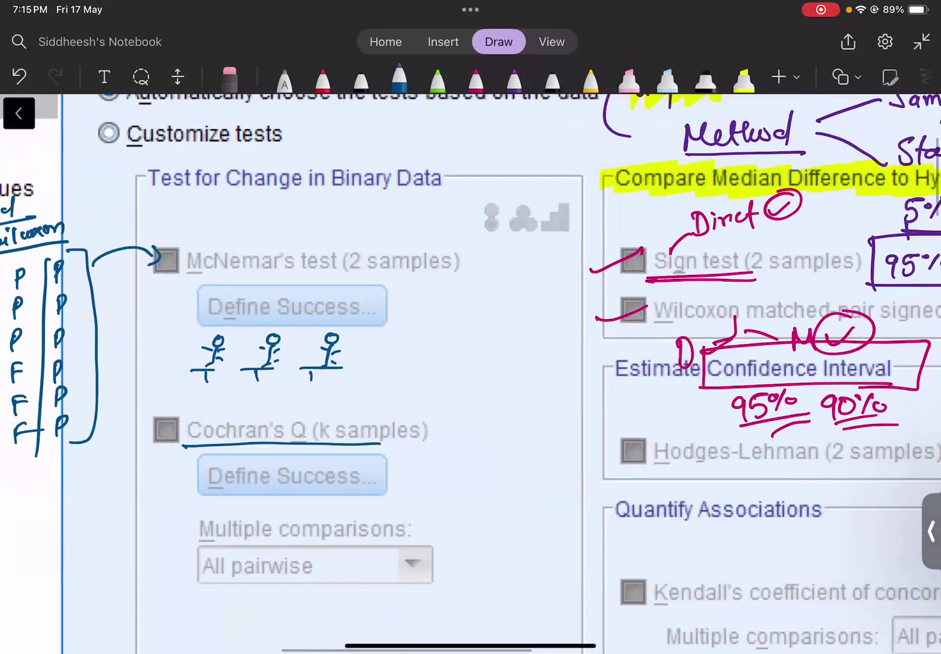
scroll(470, 363, down, 3)
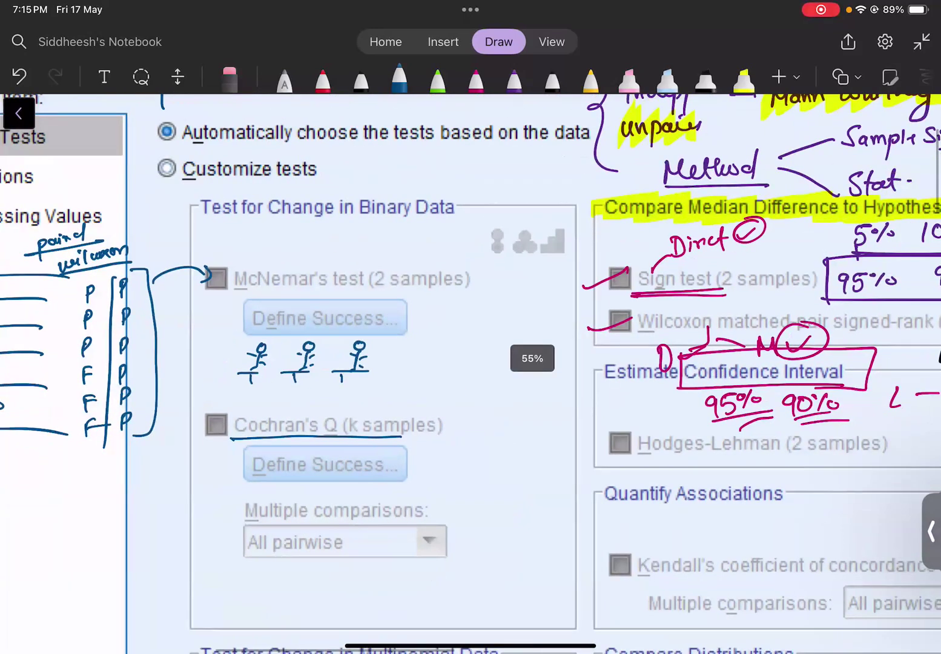
scroll(470, 363, down, 2)
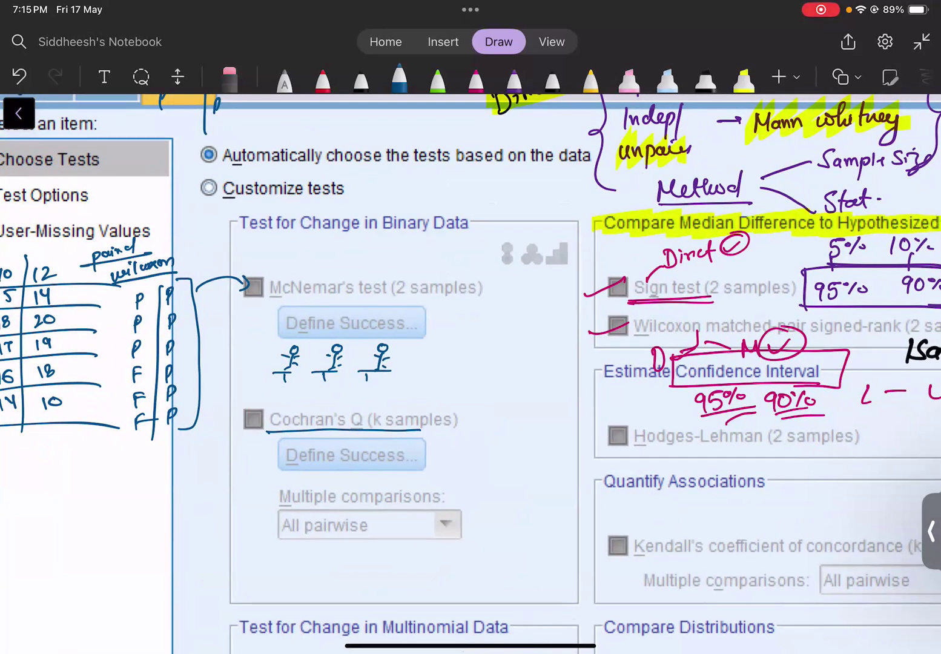
scroll(539, 358, up, 5)
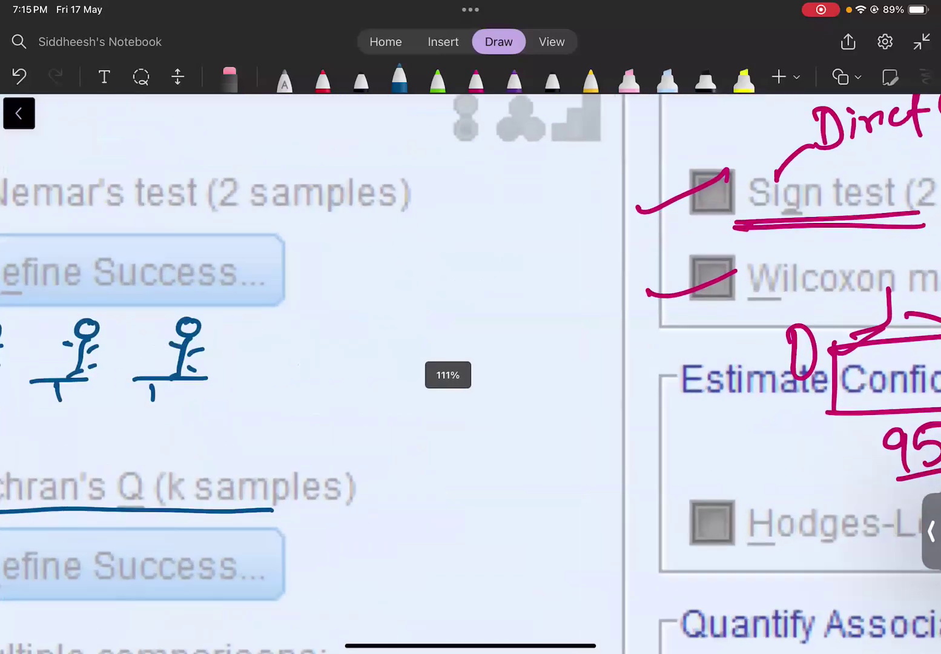
mouse_move(440, 227)
mouse_down()
mouse_move(455, 287)
mouse_move(436, 332)
mouse_move(455, 358)
mouse_up()
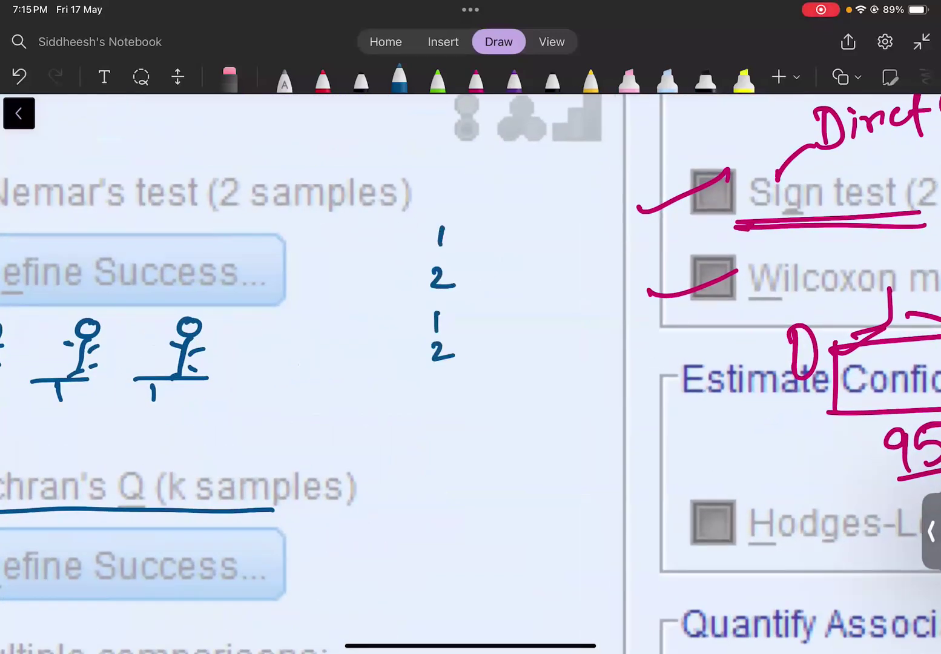
drag(499, 204, 488, 412)
mouse_move(531, 204)
mouse_down()
mouse_move(540, 261)
mouse_move(524, 285)
mouse_move(541, 302)
mouse_up()
drag(520, 334, 520, 361)
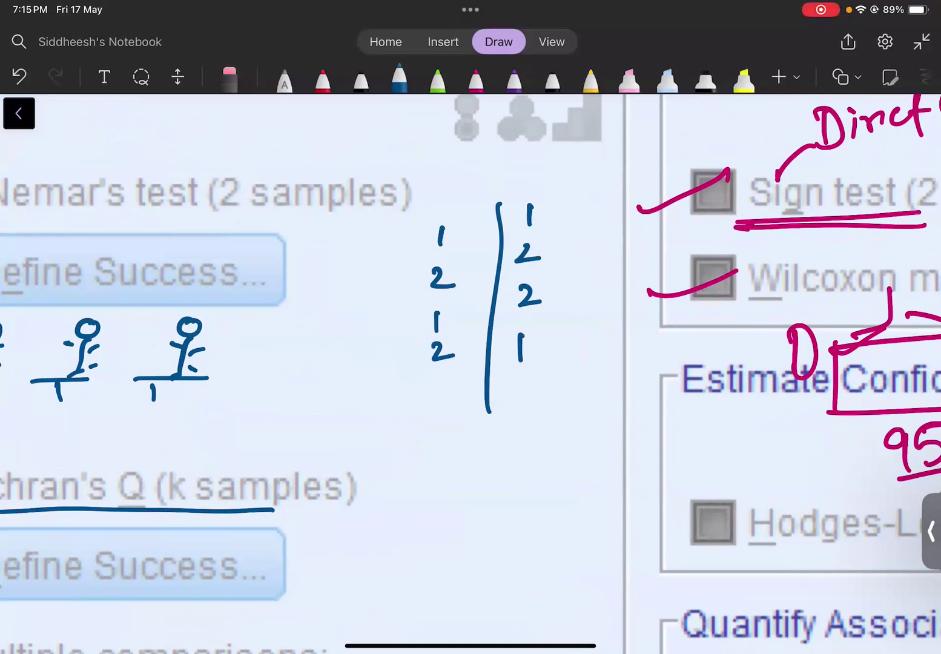
Write the column 14, 18, 20, 42, 48, 50 beside the codes, underline it, and add short horizontal strokes to the second code column
drag(583, 202, 583, 225)
drag(599, 202, 609, 218)
drag(605, 205, 578, 277)
drag(603, 251, 600, 253)
drag(566, 309, 579, 327)
mouse_move(595, 310)
mouse_down()
mouse_move(582, 323)
mouse_move(595, 321)
mouse_up()
mouse_move(567, 349)
mouse_down()
mouse_move(562, 360)
mouse_move(581, 361)
mouse_up()
mouse_move(576, 349)
mouse_down()
mouse_move(578, 378)
mouse_move(603, 374)
mouse_up()
mouse_move(566, 415)
mouse_down()
mouse_move(560, 431)
mouse_move(575, 444)
mouse_up()
drag(584, 414, 601, 436)
mouse_move(558, 473)
mouse_down()
mouse_move(553, 500)
mouse_move(578, 476)
mouse_up()
drag(574, 478, 592, 487)
drag(531, 519, 620, 516)
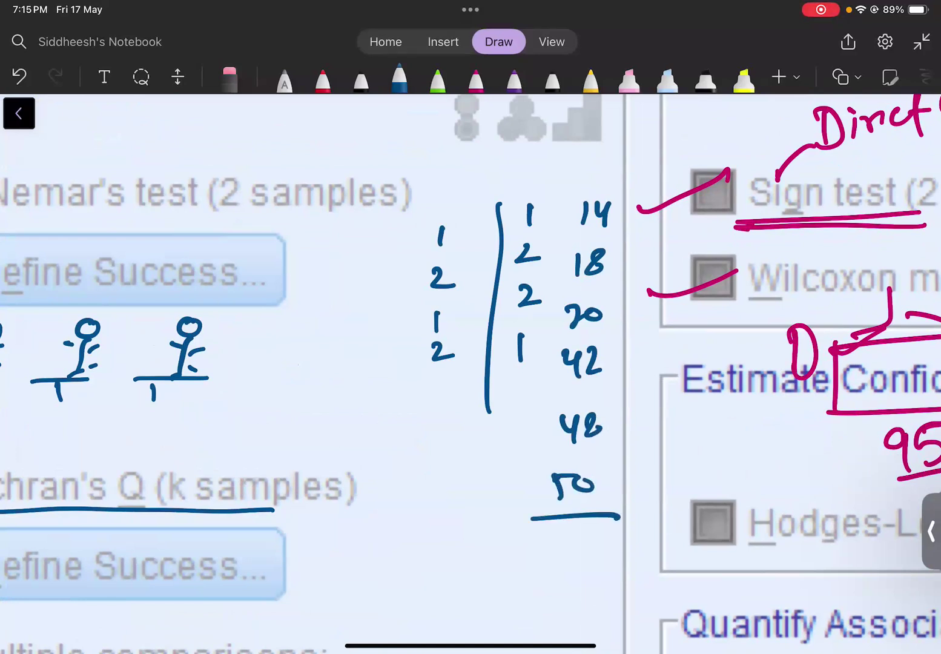
drag(521, 218, 541, 220)
drag(512, 331, 543, 334)
Draw three blue stick figures in a row below Cochran's Q "All pairwise" comparison field
scroll(470, 363, left, 5)
scroll(470, 363, left, 5)
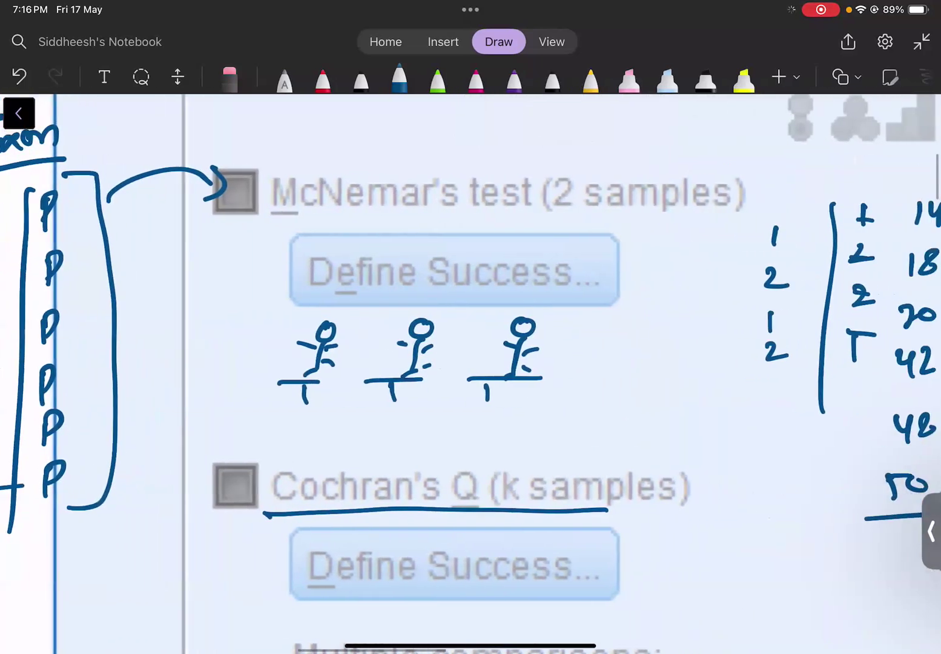
scroll(470, 363, down, 4)
scroll(471, 363, down, 2)
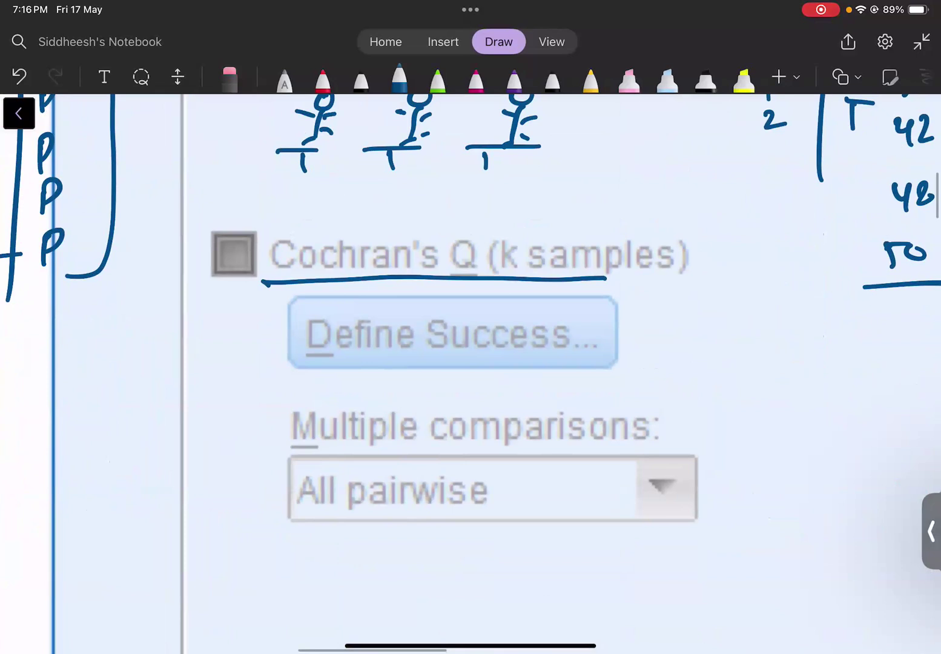
scroll(470, 363, down, 3)
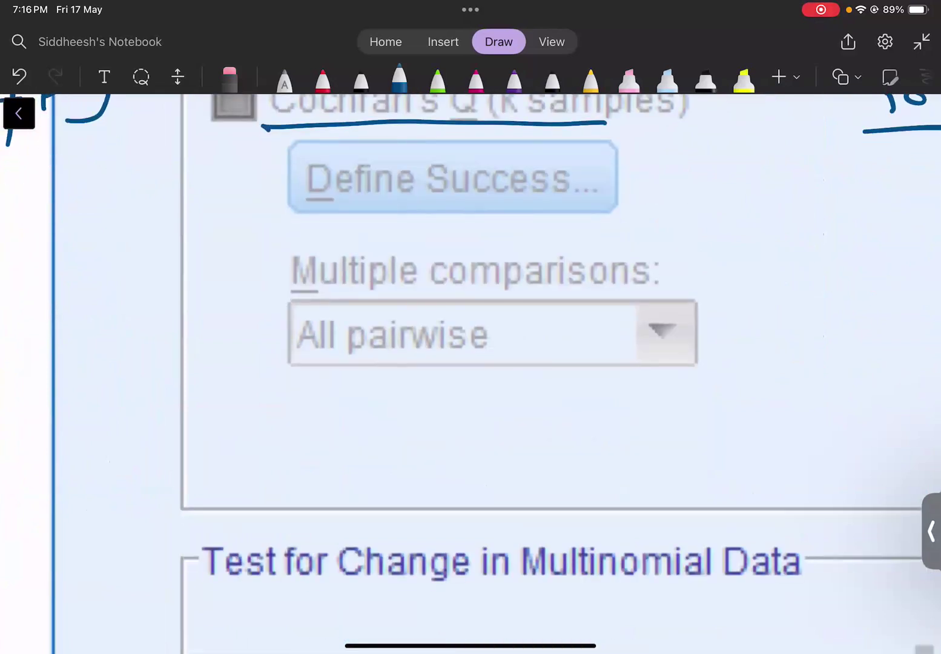
mouse_move(244, 378)
mouse_down()
mouse_move(253, 431)
mouse_move(224, 433)
mouse_up()
drag(219, 403, 236, 409)
drag(245, 408, 255, 407)
drag(307, 376, 309, 393)
mouse_move(302, 394)
mouse_down()
mouse_move(295, 431)
mouse_move(283, 434)
mouse_up()
mouse_move(303, 427)
mouse_down()
mouse_move(312, 434)
mouse_move(322, 401)
mouse_up()
mouse_move(369, 374)
mouse_down()
mouse_move(361, 388)
mouse_move(371, 375)
mouse_up()
mouse_move(367, 397)
mouse_down()
mouse_move(362, 430)
mouse_move(351, 433)
mouse_move(366, 401)
mouse_up()
drag(372, 410, 382, 408)
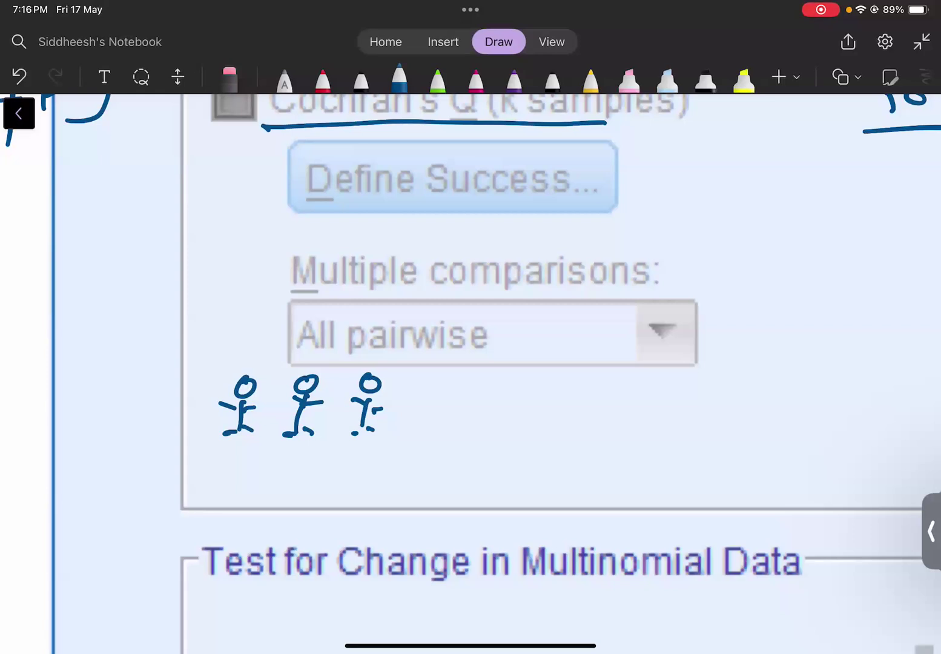
Write "(20)" to the left of the new stick figures and circle it, underlining each of the three figures
drag(111, 472, 127, 490)
mouse_move(144, 469)
mouse_down()
mouse_move(134, 479)
mouse_move(145, 468)
mouse_up()
drag(151, 452, 152, 491)
drag(89, 465, 94, 512)
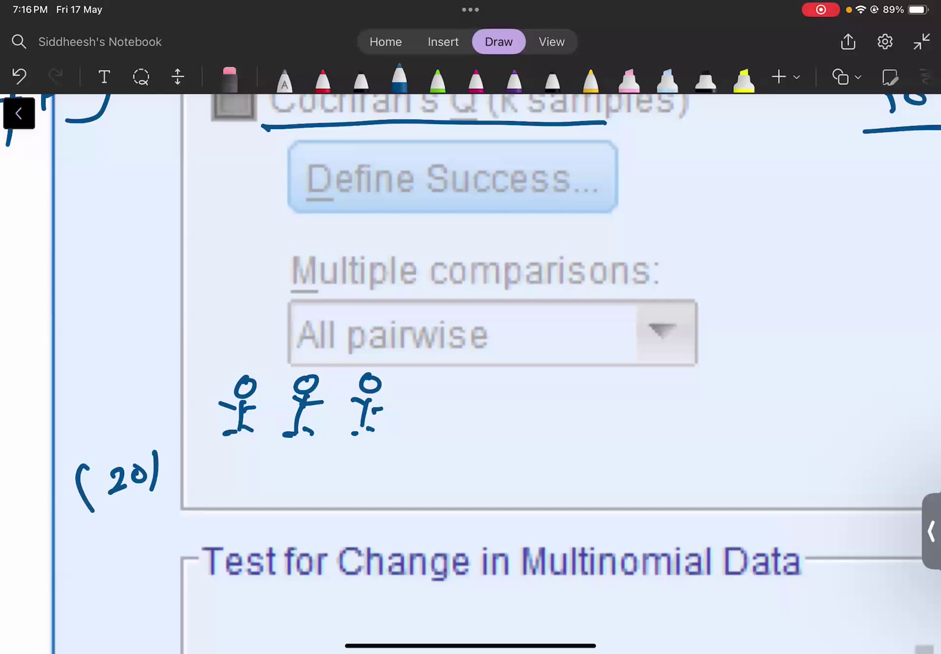
drag(212, 444, 367, 434)
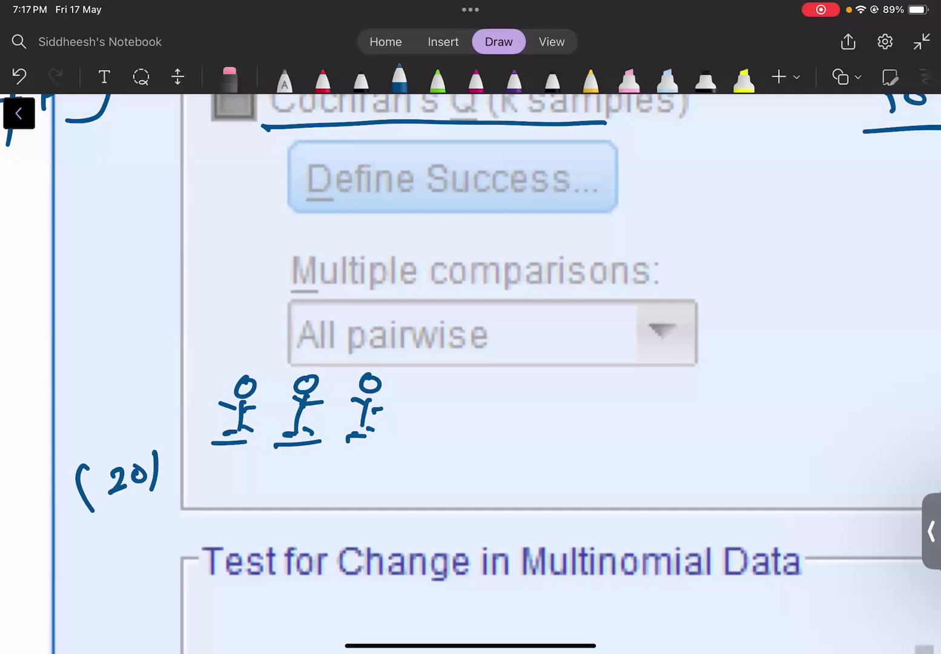
mouse_move(85, 487)
mouse_down()
mouse_move(153, 464)
mouse_move(146, 448)
mouse_up()
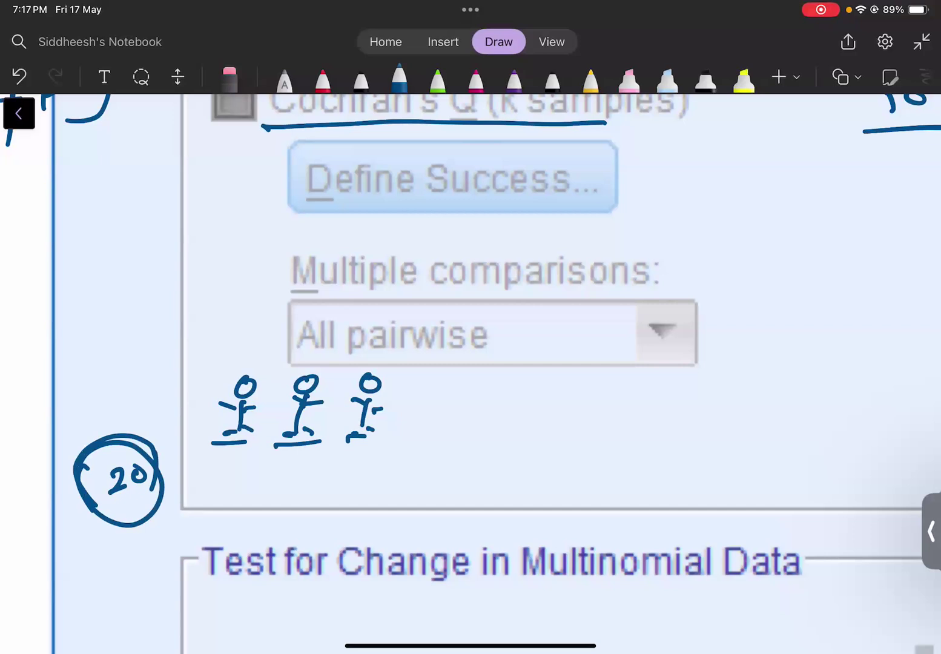
Draw brackets below the stick figures linking the first with the second and the second with the third
mouse_move(222, 446)
mouse_down()
mouse_move(224, 469)
mouse_move(280, 467)
mouse_up()
mouse_move(282, 448)
mouse_down()
mouse_move(321, 470)
mouse_move(348, 449)
mouse_up()
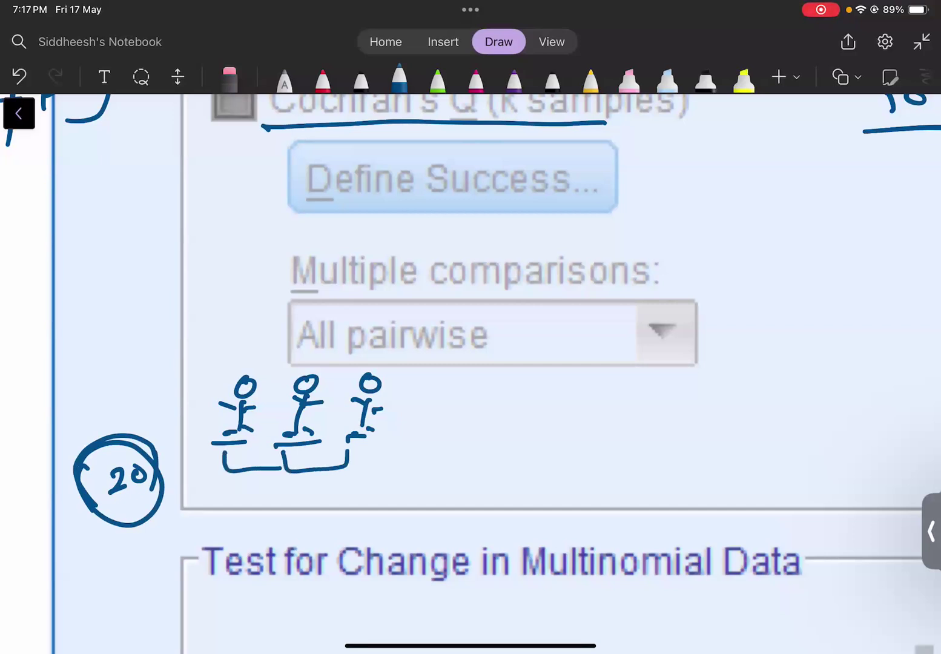
Draw blue ticks over the McNemar's test and Wilcoxon matched-pair signed-rank checkboxes in the related-samples screenshot
scroll(471, 364, up, 3)
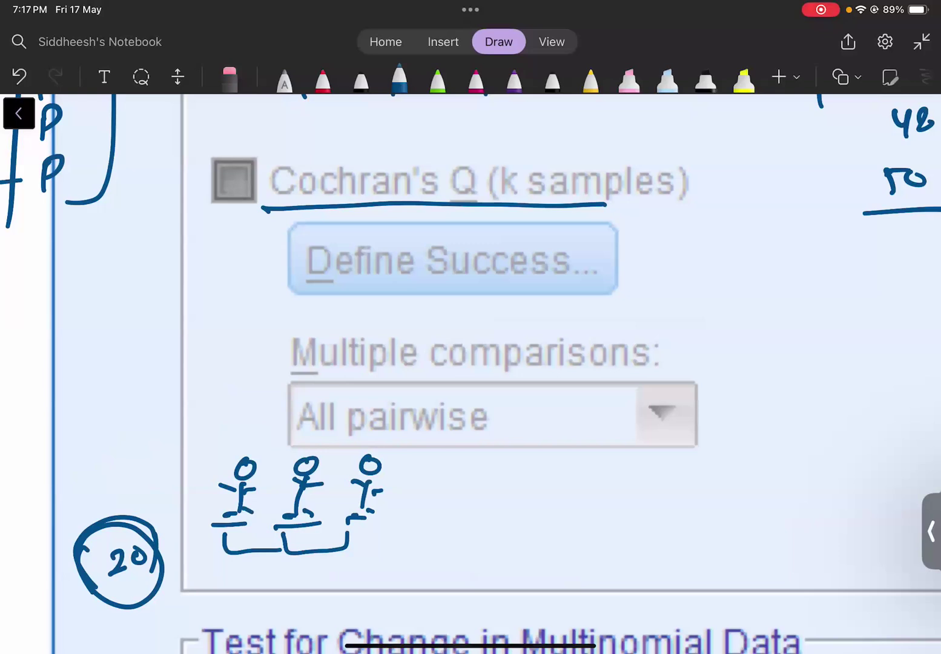
scroll(470, 373, up, 5)
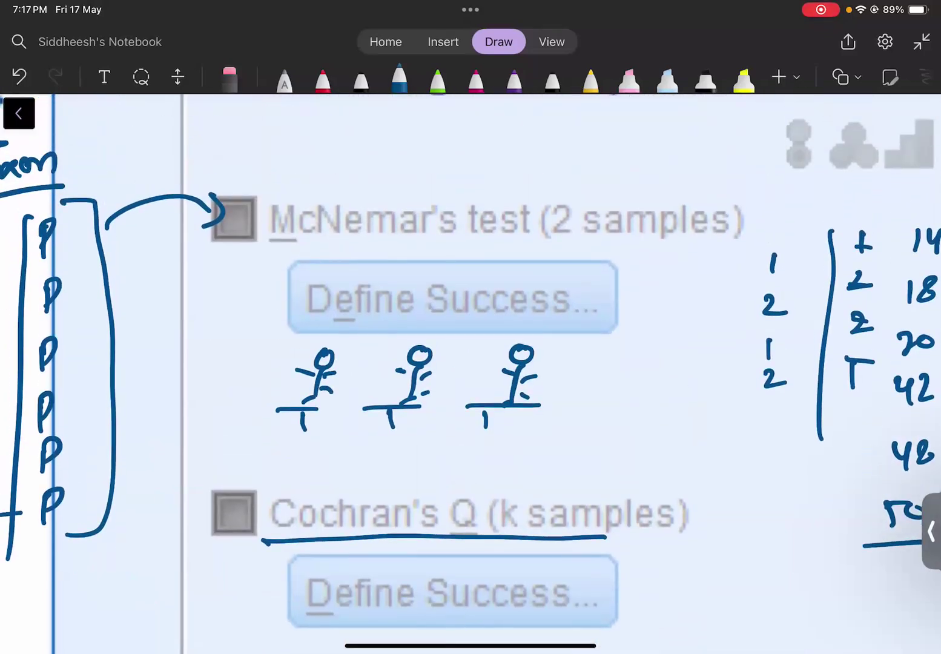
drag(204, 245, 310, 195)
scroll(471, 374, right, 10)
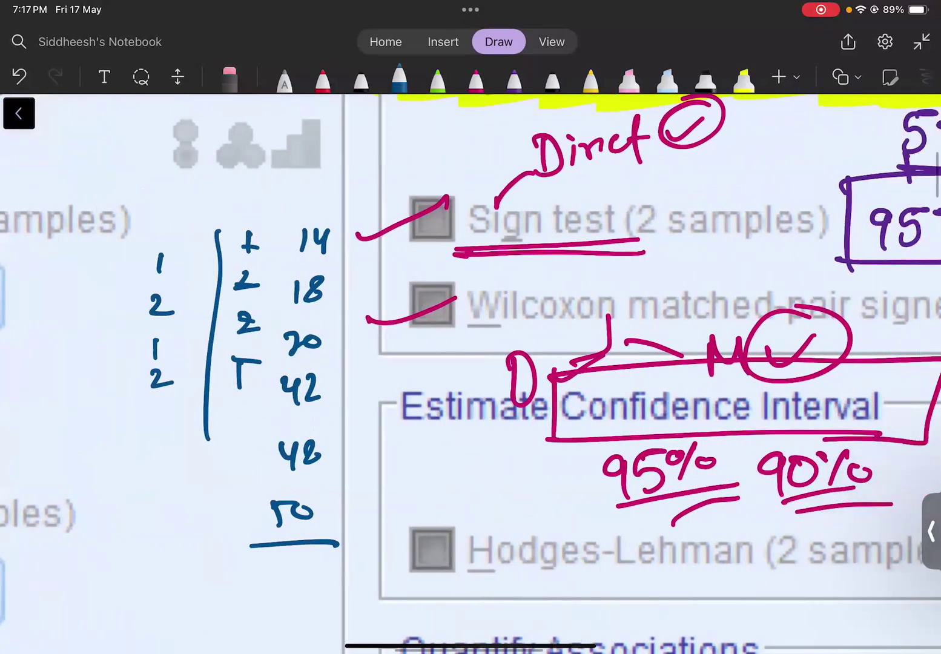
scroll(470, 374, right, 3)
drag(205, 323, 334, 288)
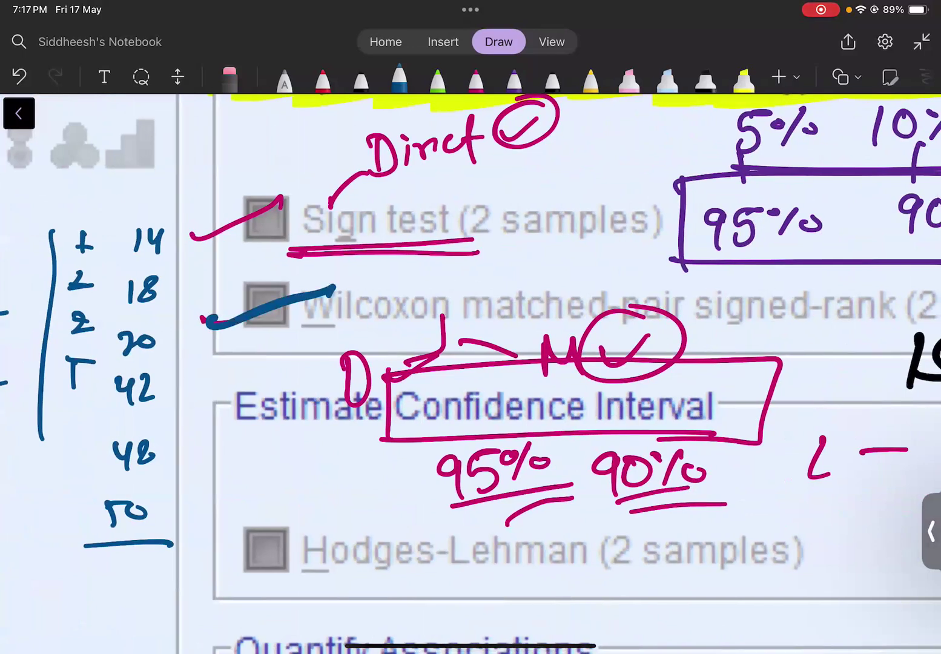
Review the annotated related-samples dialog as a whole and move on to the Two or More Independent Samples screenshot
scroll(474, 463, down, 5)
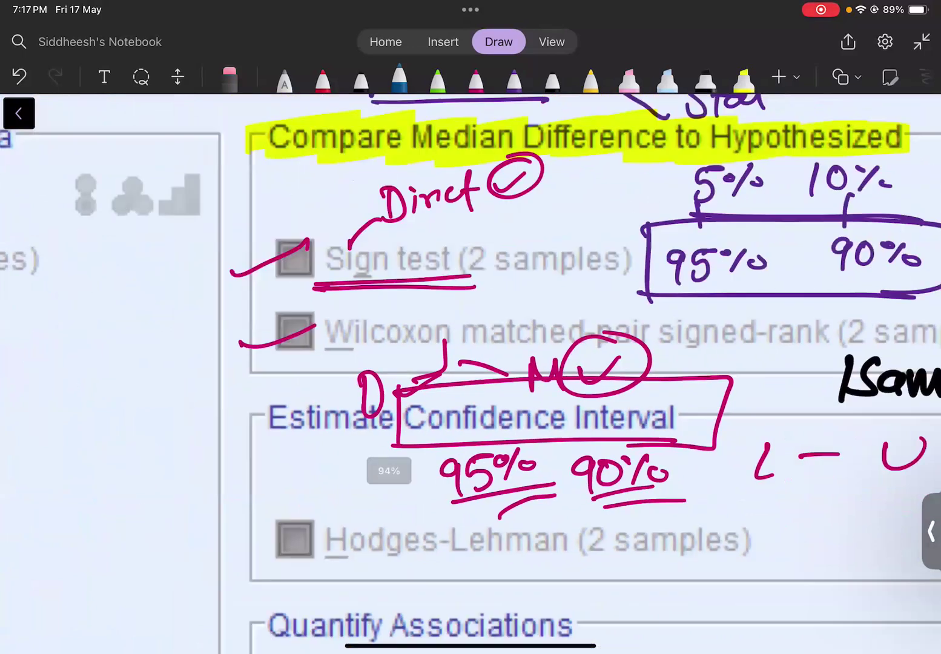
scroll(502, 451, down, 2)
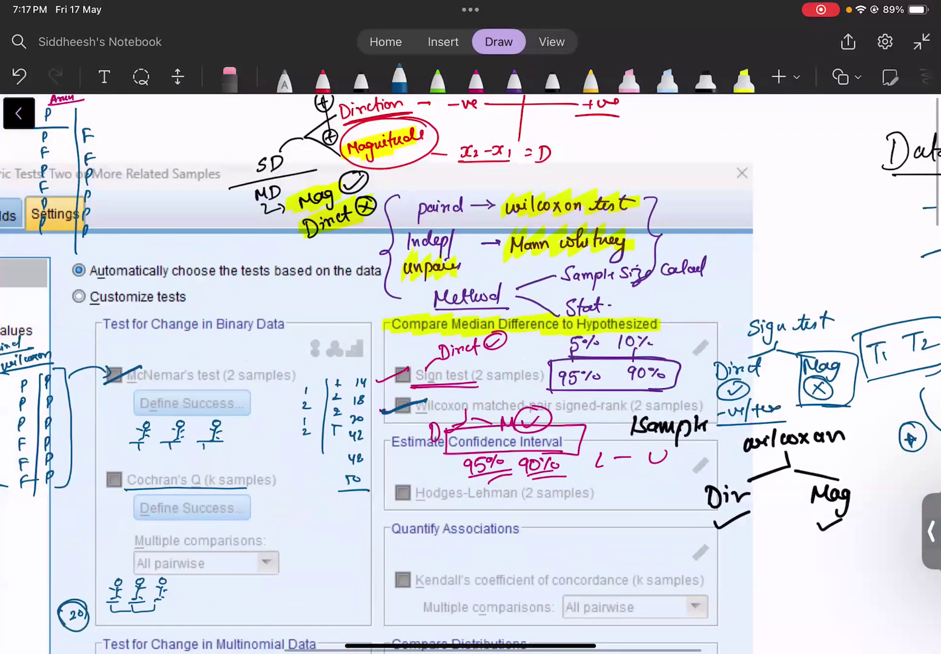
scroll(470, 374, down, 3)
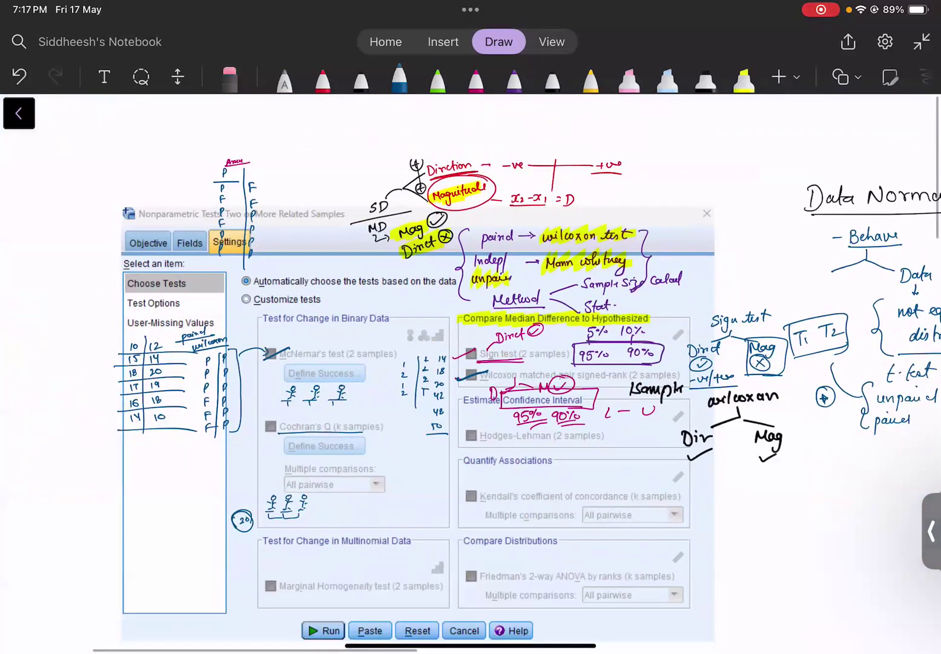
scroll(471, 380, down, 2)
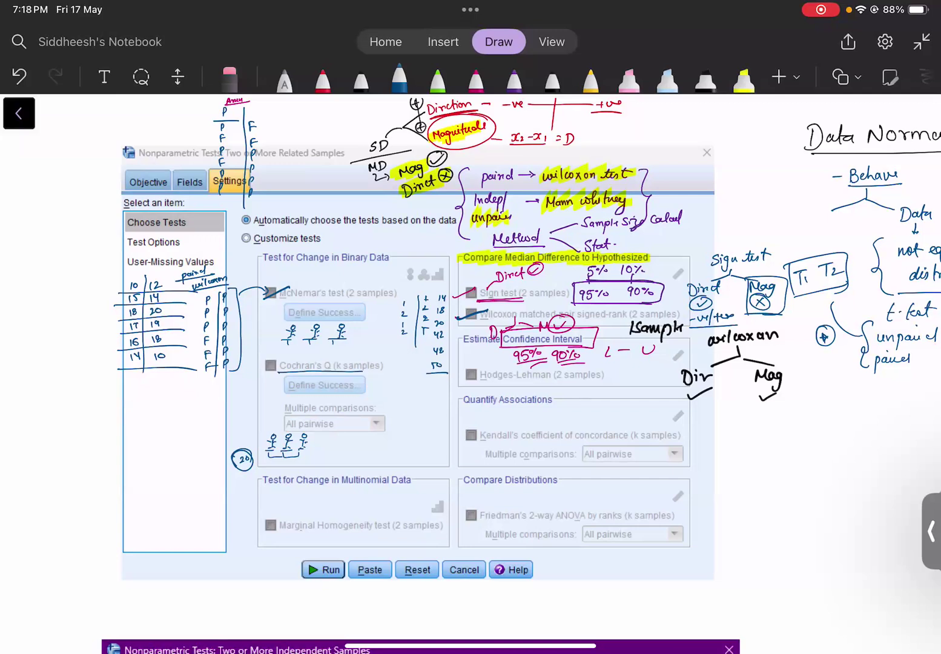
scroll(470, 363, down, 7)
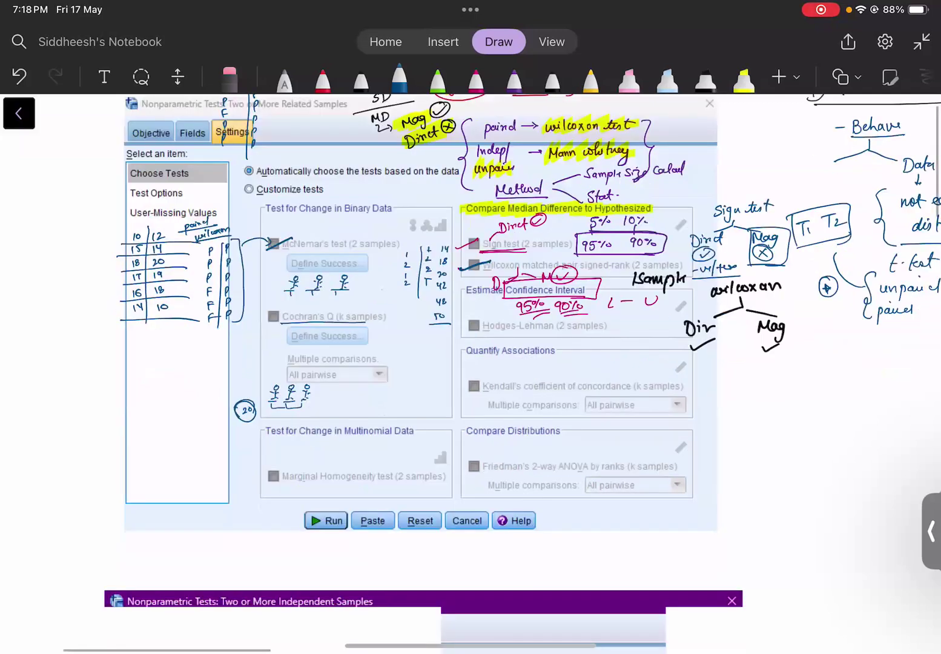
scroll(470, 363, down, 2)
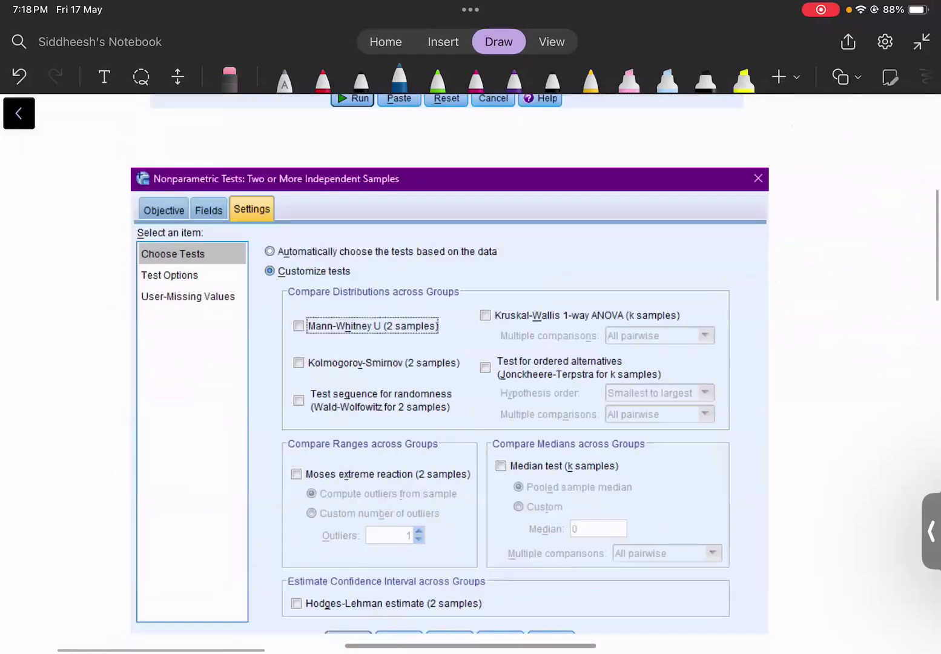
Try ticking the Mann-Whitney U, Kolmogorov-Smirnov and Wald-Wolfowitz options with thin blue strokes
drag(296, 295, 332, 286)
drag(303, 338, 341, 326)
drag(318, 379, 359, 364)
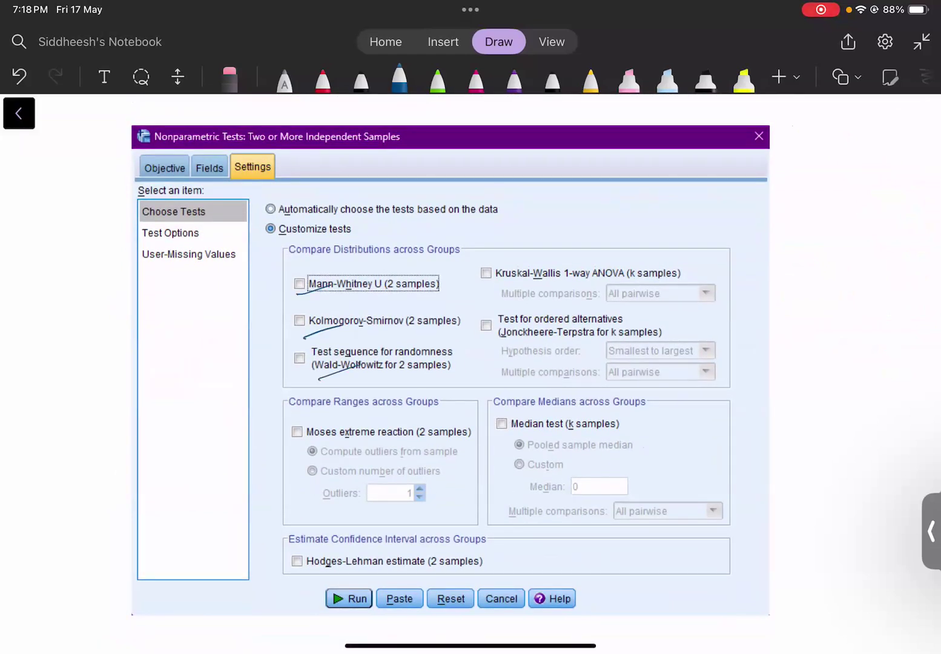
scroll(384, 312, up, 3)
scroll(401, 299, up, 5)
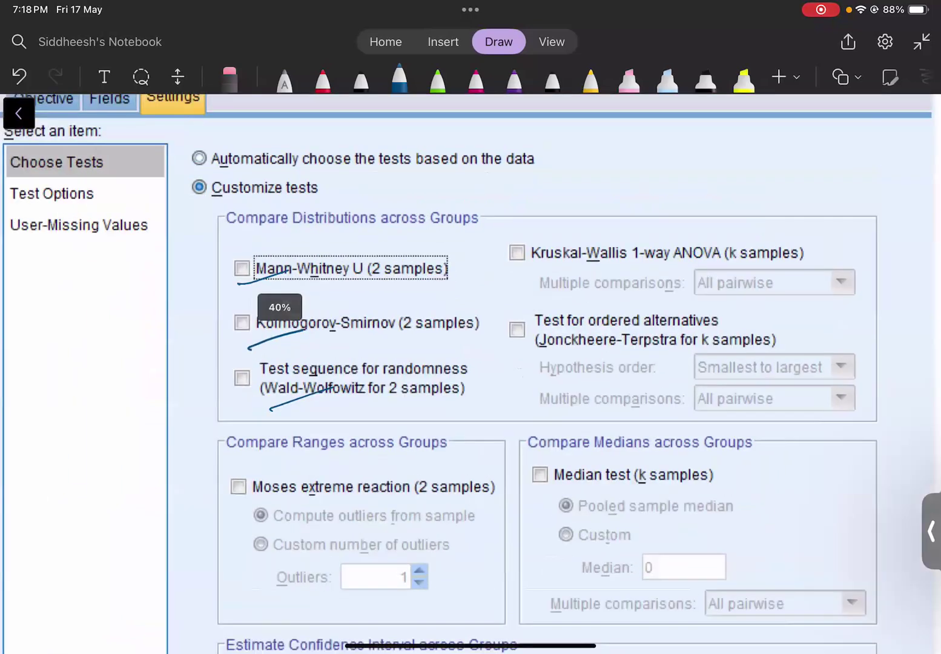
scroll(400, 303, up, 2)
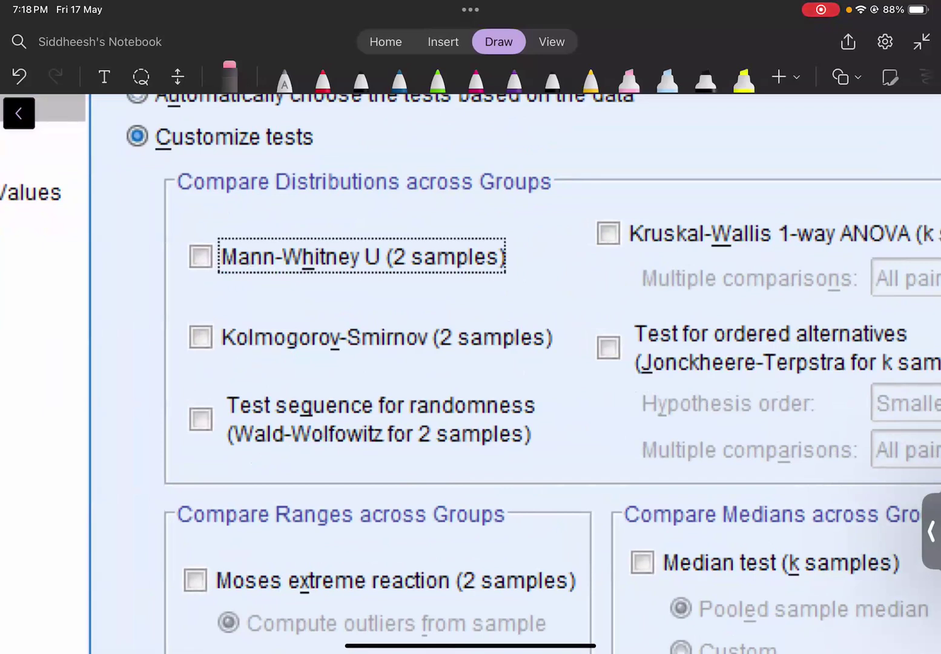
Write "Ind./unpaired – equally" in black ink beside the Customize tests option of the independent-samples screenshot
click(360, 78)
scroll(388, 339, up, 2)
scroll(399, 339, up, 3)
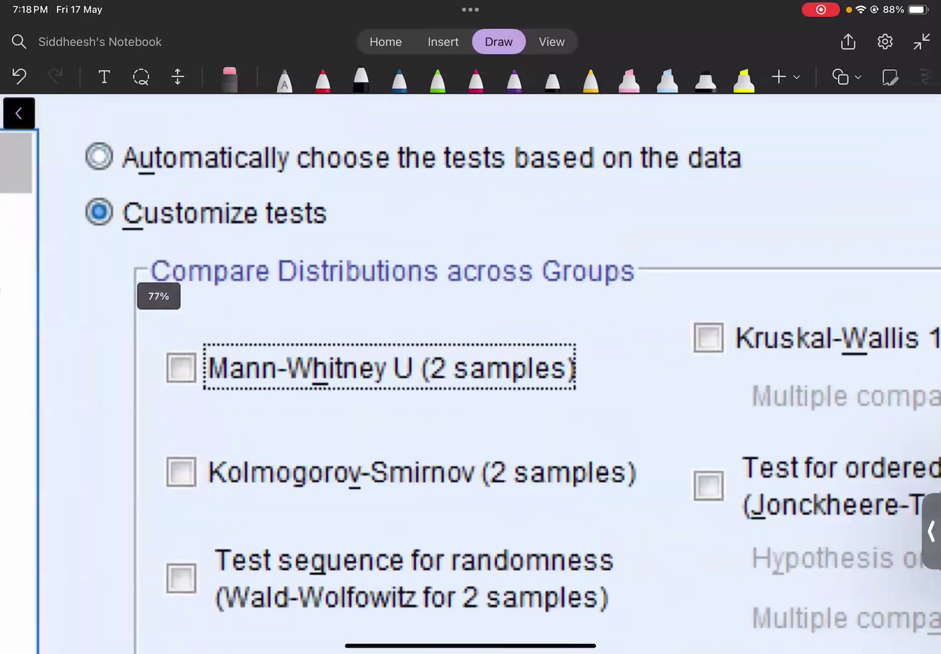
mouse_move(449, 184)
mouse_down()
mouse_move(446, 216)
mouse_move(472, 213)
mouse_up()
drag(487, 200, 491, 215)
click(499, 203)
drag(515, 176, 506, 216)
mouse_move(519, 194)
mouse_down()
mouse_move(542, 212)
mouse_move(547, 196)
mouse_move(549, 212)
mouse_up()
drag(553, 195, 554, 230)
mouse_move(577, 196)
mouse_down()
mouse_move(593, 212)
mouse_move(610, 197)
mouse_up()
click(592, 190)
mouse_move(615, 203)
mouse_down()
mouse_move(634, 205)
mouse_move(632, 212)
mouse_move(686, 189)
mouse_up()
mouse_move(710, 192)
mouse_down()
mouse_move(739, 195)
mouse_move(736, 219)
mouse_move(769, 200)
mouse_up()
mouse_move(787, 187)
mouse_down()
mouse_move(772, 200)
mouse_move(790, 203)
mouse_up()
mouse_move(798, 203)
mouse_down()
mouse_move(820, 175)
mouse_move(838, 185)
mouse_move(809, 234)
mouse_up()
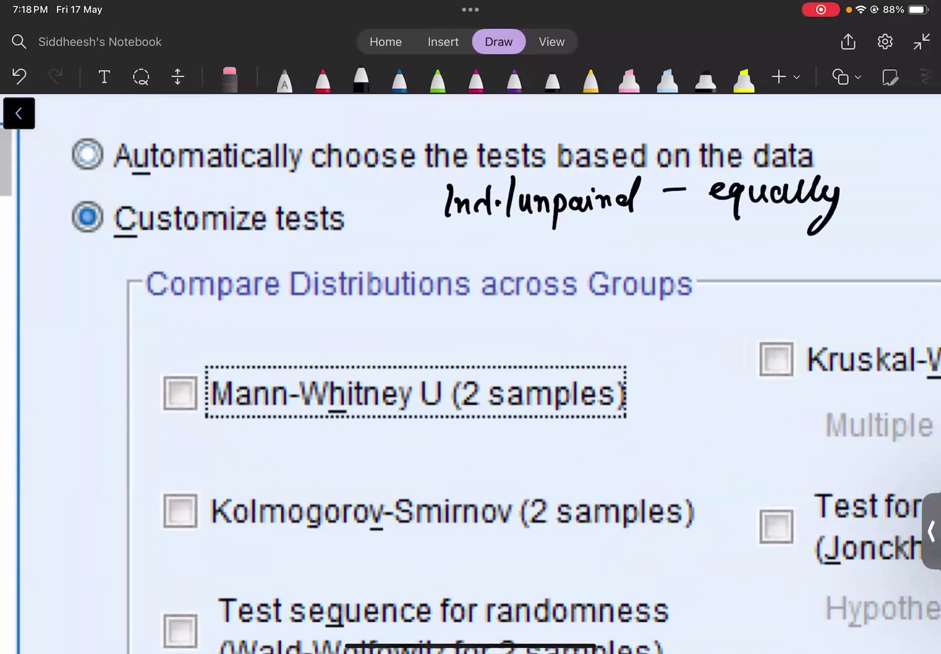
Add a circled cross below "equally" and write "Mann whitney" below "Ind./unpaired"
mouse_move(748, 237)
mouse_down()
mouse_move(765, 256)
mouse_move(748, 257)
mouse_up()
mouse_move(772, 231)
mouse_down()
mouse_move(760, 224)
mouse_move(778, 233)
mouse_up()
drag(441, 237, 437, 262)
mouse_move(442, 237)
mouse_down()
mouse_move(462, 261)
mouse_move(518, 261)
mouse_up()
mouse_move(522, 244)
mouse_down()
mouse_move(540, 262)
mouse_move(561, 240)
mouse_move(572, 258)
mouse_move(635, 242)
mouse_move(612, 280)
mouse_up()
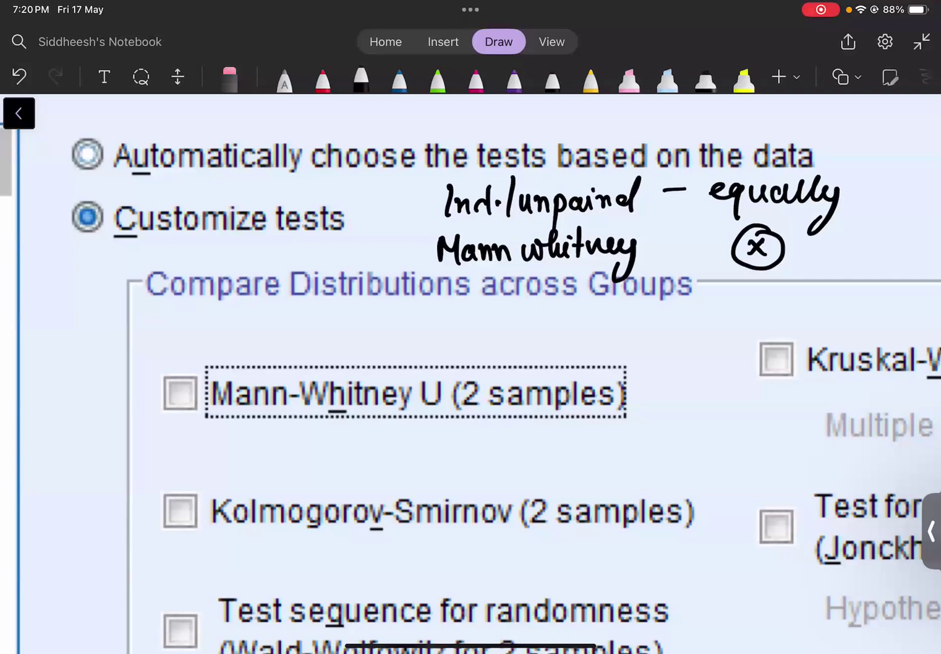
Double-underline "2 samples" for Mann-Whitney U and Kolmogorov-Smirnov, and underline the Kolmogorov-Smirnov name
scroll(470, 373, down, 5)
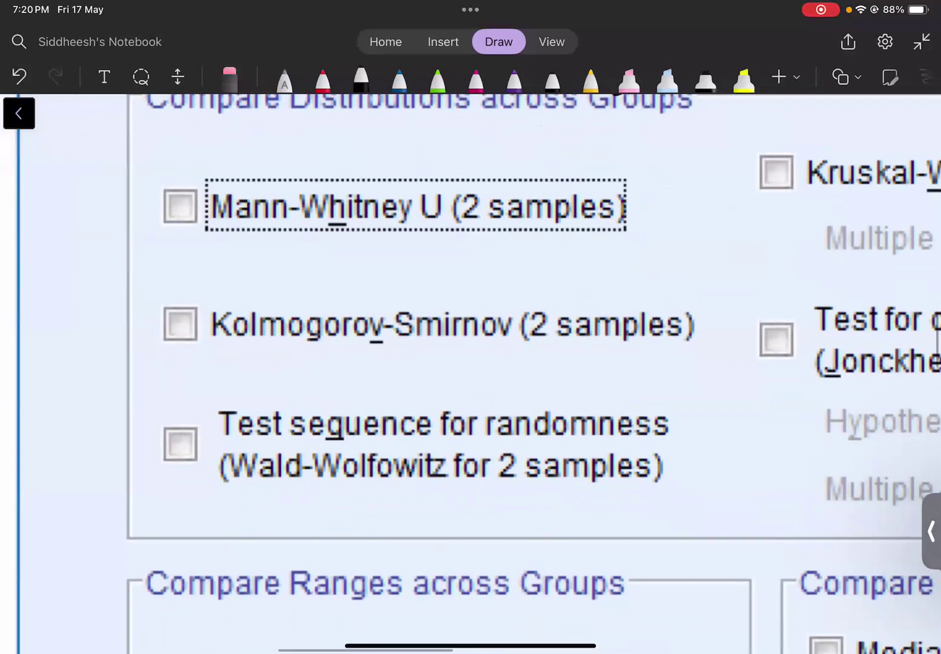
scroll(471, 373, up, 3)
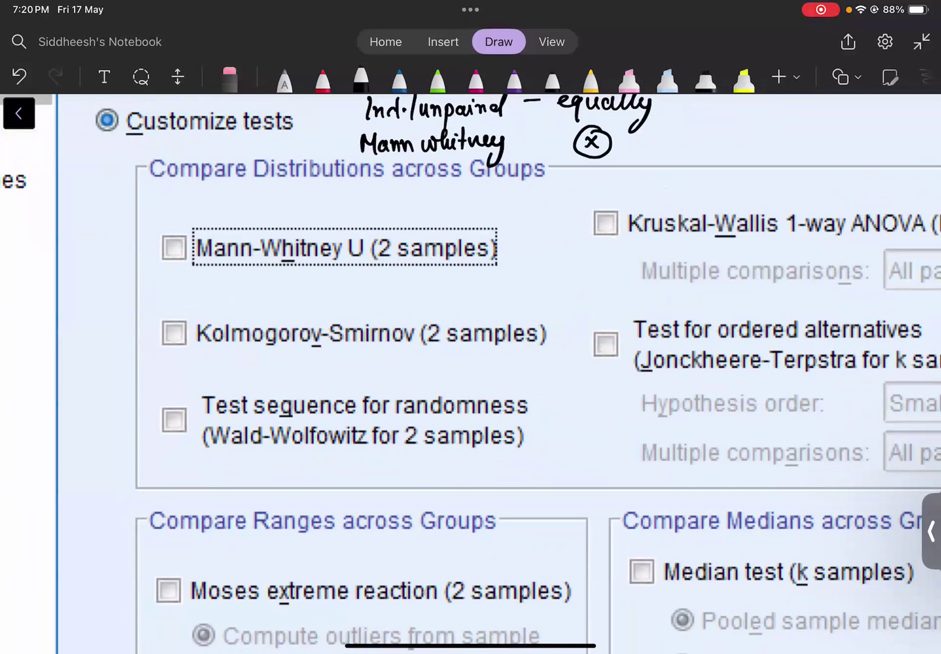
drag(377, 267, 475, 275)
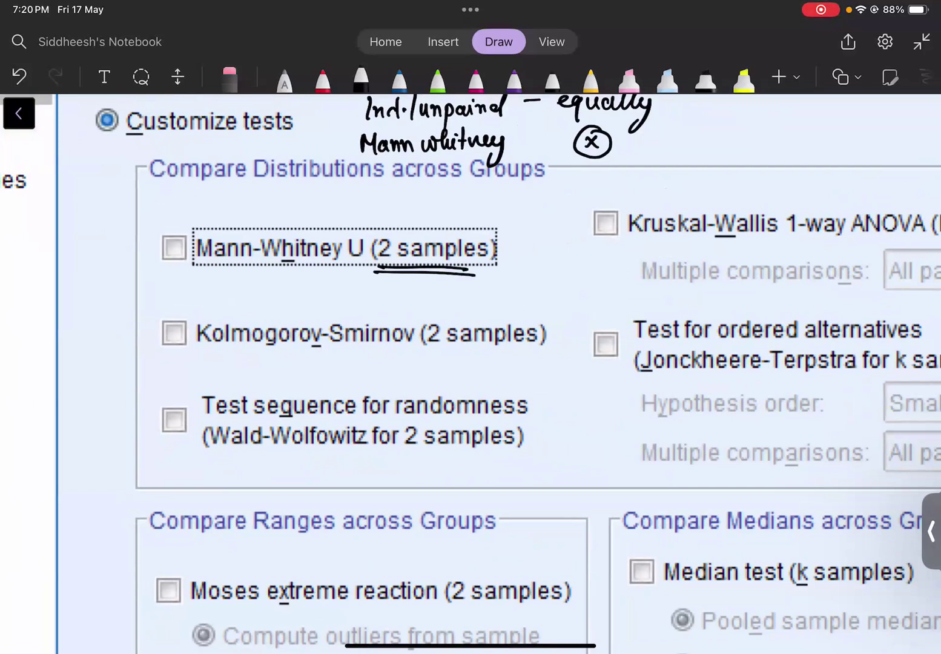
drag(191, 357, 524, 350)
drag(426, 364, 521, 362)
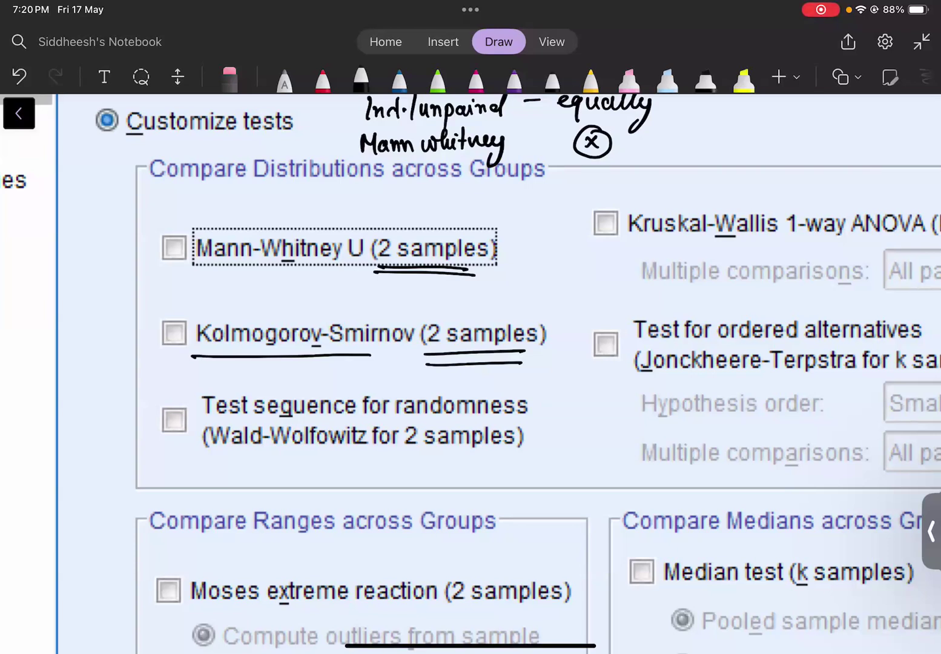
Write "97" in the blank area below User-Missing Values and underline it twice
scroll(470, 373, left, 5)
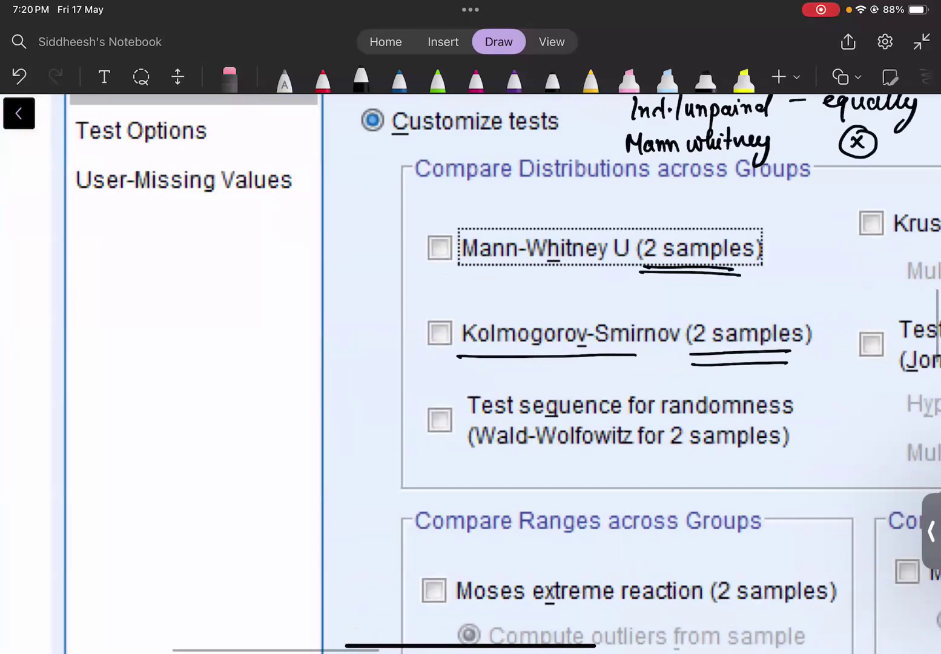
drag(120, 236, 123, 256)
mouse_move(134, 239)
mouse_down()
mouse_move(147, 232)
mouse_move(141, 260)
mouse_up()
drag(106, 267, 160, 261)
drag(103, 275, 162, 266)
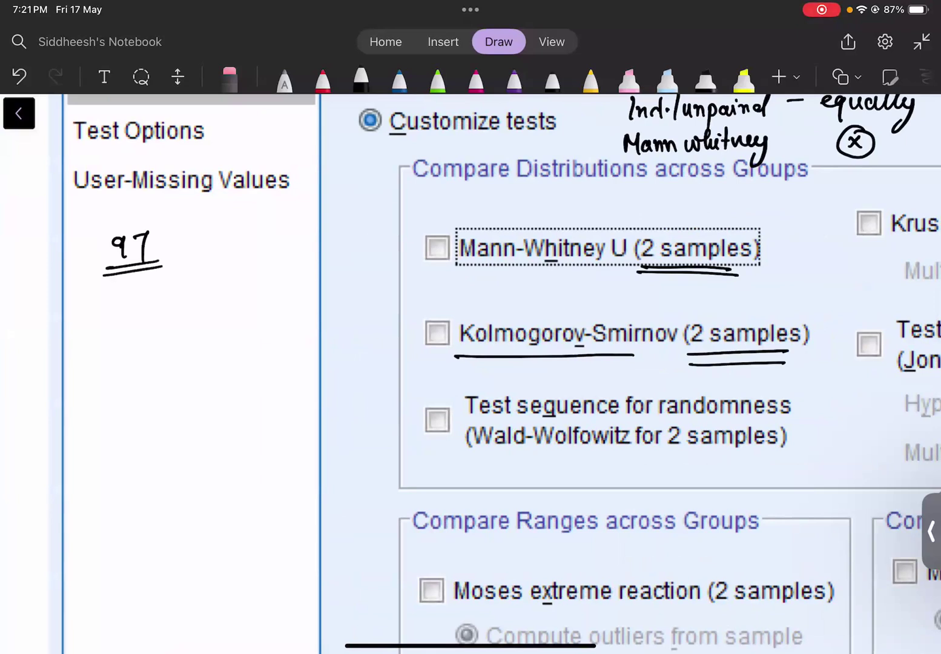
Outline the Kolmogorov-Smirnov name and write an underlined "+ve" below the 97
mouse_move(456, 358)
mouse_down()
mouse_move(451, 314)
mouse_move(625, 337)
mouse_up()
mouse_move(95, 310)
mouse_down()
mouse_move(92, 332)
mouse_move(102, 319)
mouse_up()
drag(106, 307, 142, 306)
drag(82, 334, 157, 326)
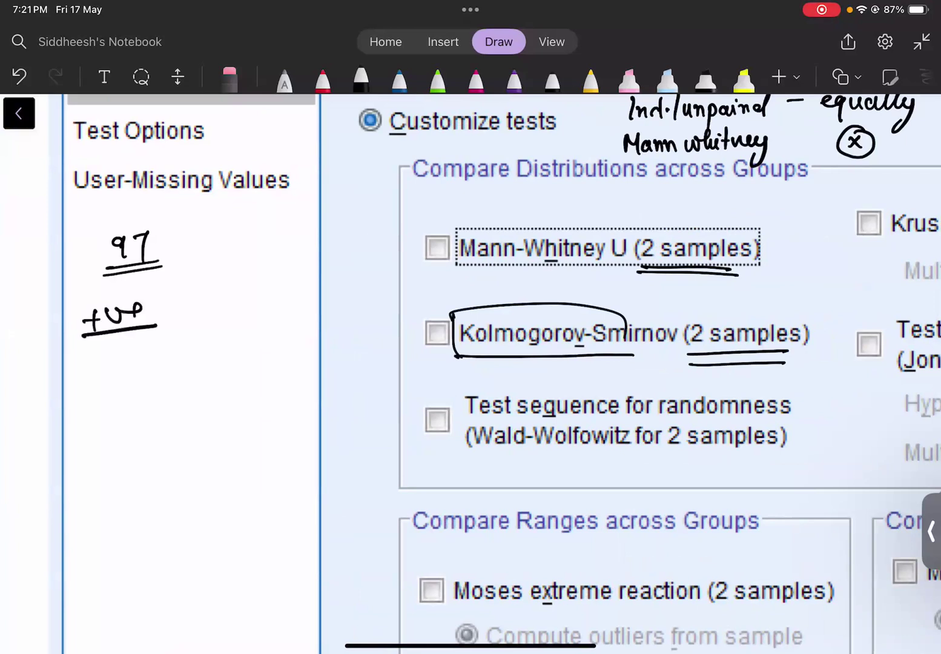
Write "Tall" beside "+ve", add "0 – Ave" on the line below, and write "Short" beneath it
drag(189, 289, 221, 287)
drag(197, 291, 195, 325)
mouse_move(219, 304)
mouse_down()
mouse_move(222, 315)
mouse_move(258, 291)
mouse_up()
drag(116, 345, 218, 365)
drag(195, 357, 254, 352)
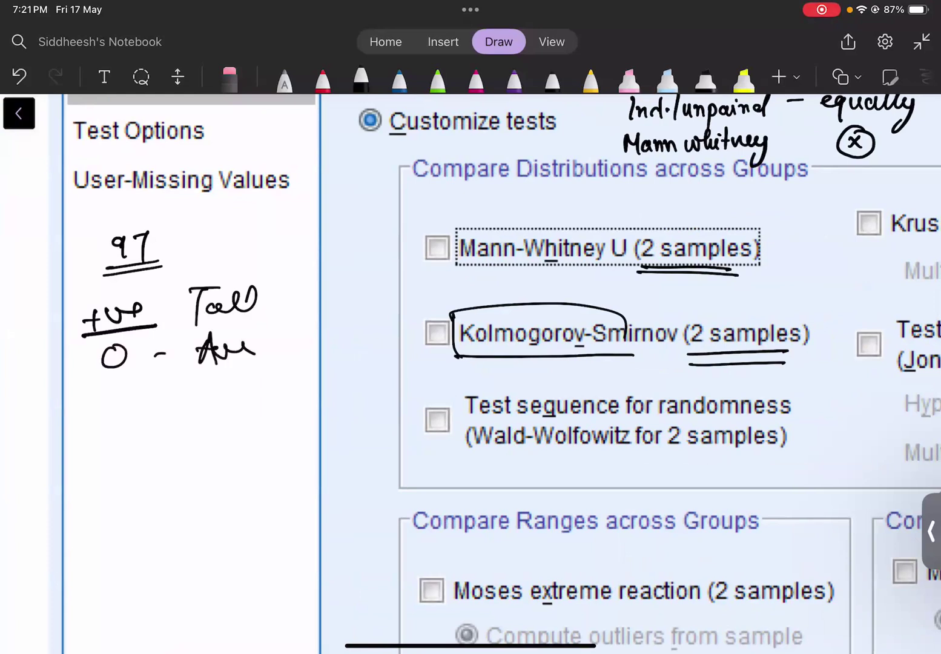
drag(198, 379, 175, 404)
mouse_move(200, 371)
mouse_down()
mouse_move(204, 404)
mouse_move(236, 392)
mouse_up()
drag(247, 368, 245, 404)
drag(231, 387, 260, 385)
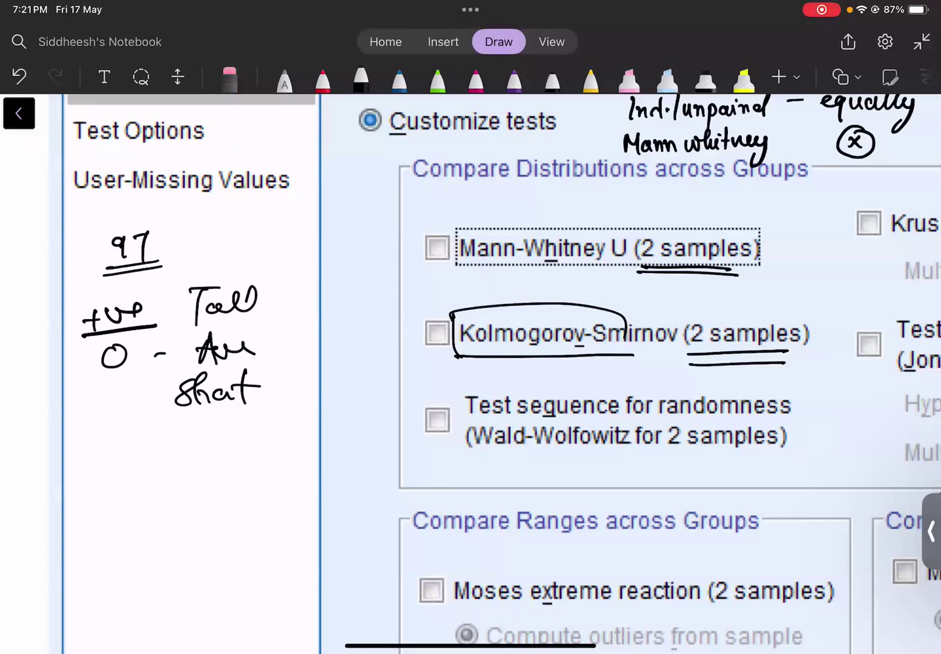
Underline Wald-Wolfowitz and write "C –" with H over T, separated by a line, below the height notes
drag(464, 455, 576, 449)
scroll(502, 373, down, 4)
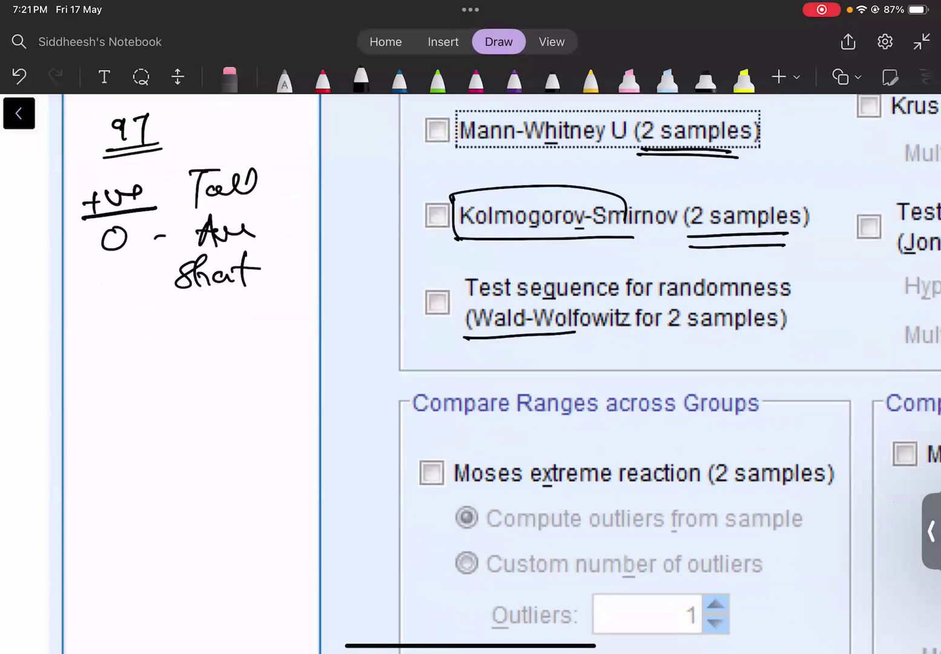
drag(121, 340, 121, 358)
drag(130, 346, 201, 327)
mouse_move(200, 319)
mouse_down()
mouse_move(206, 360)
mouse_move(192, 382)
mouse_up()
drag(170, 351, 227, 348)
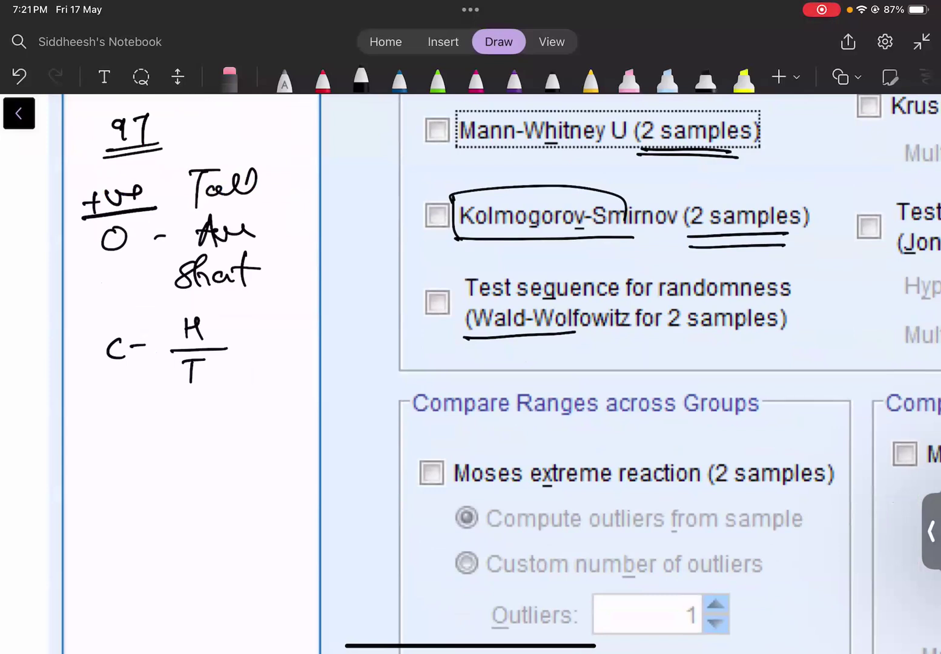
Link the letter C to the word "Binary" and draw a two-way branch beneath it
drag(115, 365, 144, 425)
click(168, 405)
mouse_move(145, 396)
mouse_down()
mouse_move(148, 423)
mouse_move(170, 417)
mouse_up()
drag(176, 406, 192, 406)
mouse_move(207, 404)
mouse_down()
mouse_move(209, 416)
mouse_move(238, 402)
mouse_move(209, 436)
mouse_move(143, 466)
mouse_up()
click(165, 442)
drag(172, 460, 194, 465)
Write the letter pairs H and T, M and F, and P and F in two columns under the Binary branch
mouse_move(109, 479)
mouse_down()
mouse_move(111, 488)
mouse_move(128, 486)
mouse_up()
drag(125, 479, 134, 498)
drag(186, 476, 210, 474)
drag(199, 476, 195, 499)
mouse_move(111, 525)
mouse_down()
mouse_move(115, 546)
mouse_move(151, 538)
mouse_up()
drag(198, 513, 192, 543)
drag(195, 513, 209, 512)
drag(192, 530, 211, 527)
mouse_move(121, 557)
mouse_down()
mouse_move(124, 586)
mouse_move(124, 572)
mouse_up()
mouse_move(199, 557)
mouse_down()
mouse_move(198, 582)
mouse_move(210, 554)
mouse_up()
drag(203, 578, 229, 569)
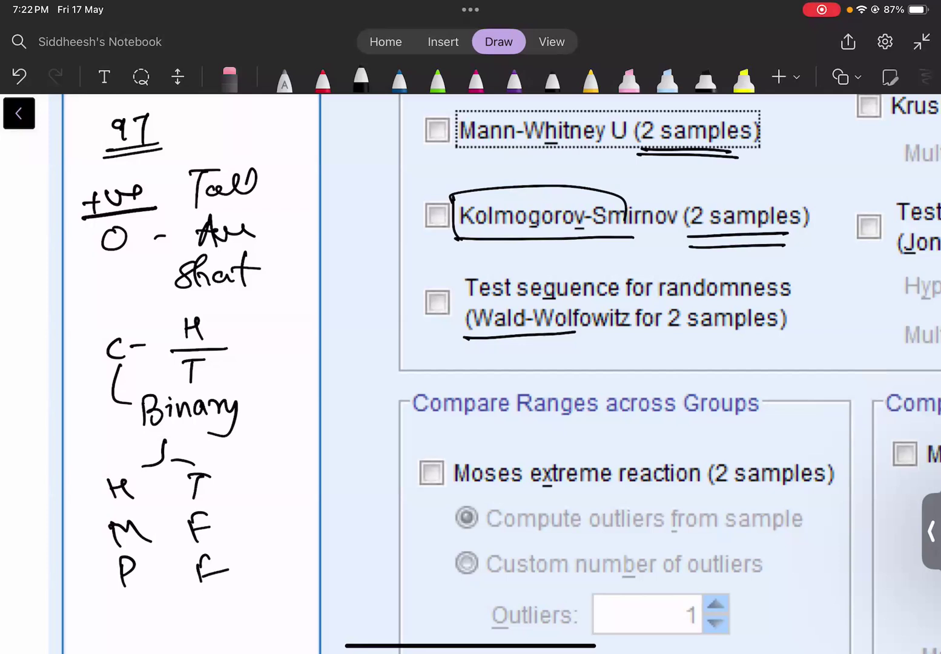
Tick the Wald-Wolfowitz randomness checkbox and write a boxed "<0.05" beneath the option
scroll(511, 373, down, 2)
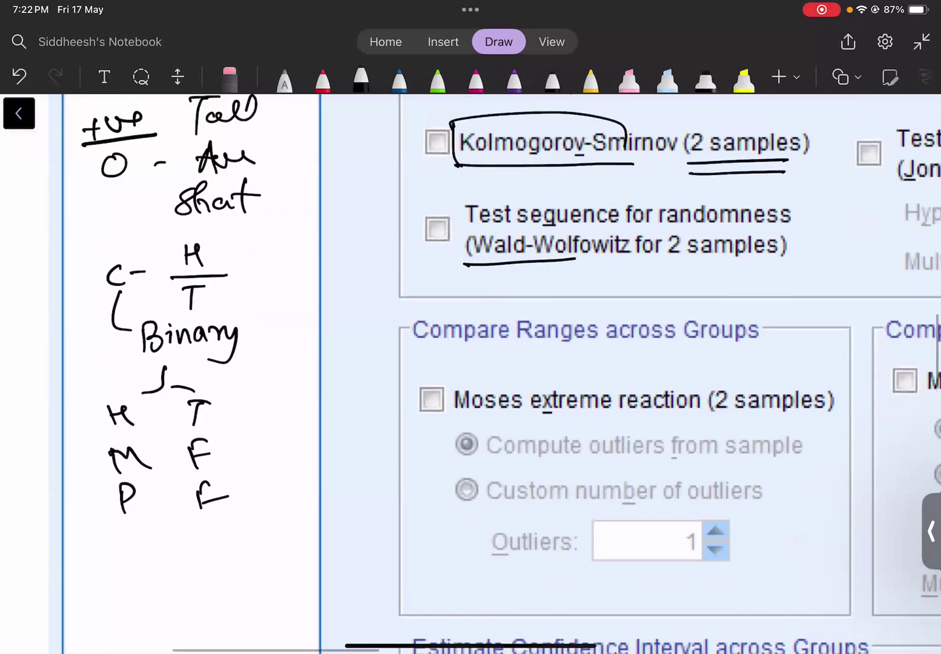
drag(407, 261, 465, 237)
drag(455, 286, 455, 307)
mouse_move(472, 292)
mouse_down()
mouse_move(495, 303)
mouse_move(507, 291)
mouse_up()
click(485, 297)
mouse_move(522, 284)
mouse_down()
mouse_move(535, 282)
mouse_move(518, 306)
mouse_up()
mouse_move(448, 325)
mouse_down()
mouse_move(550, 308)
mouse_move(522, 273)
mouse_move(558, 314)
mouse_up()
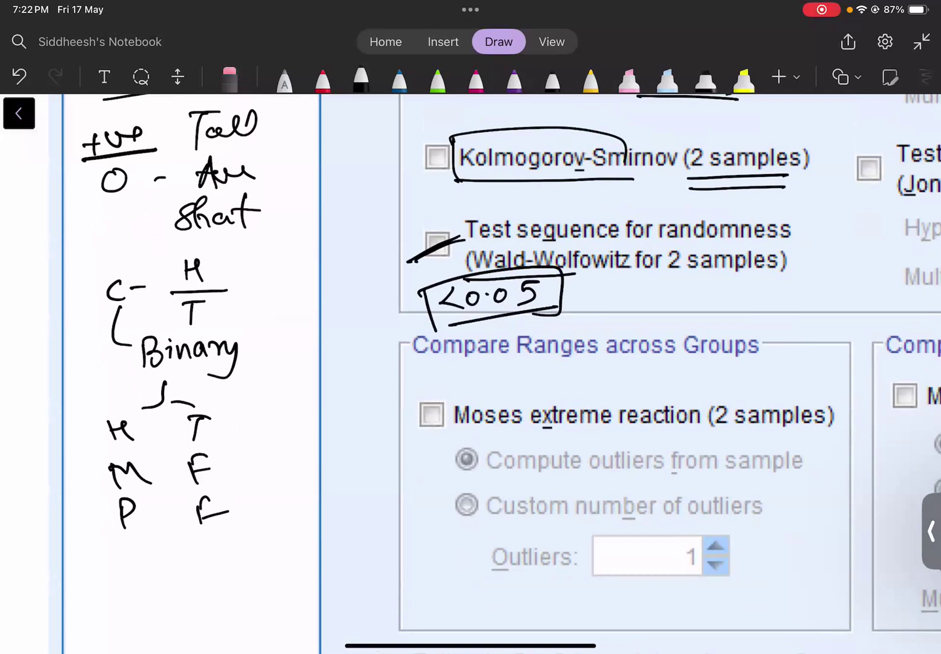
Write "Randomness" below the binary letter pairs with a circled "+ve" beside it
scroll(470, 363, down, 4)
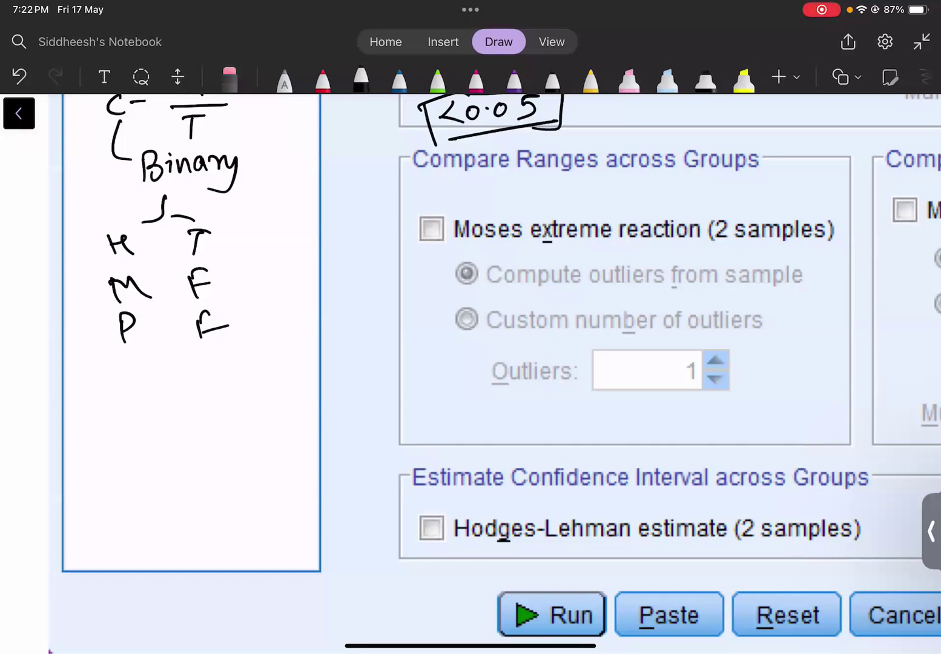
scroll(484, 363, up, 5)
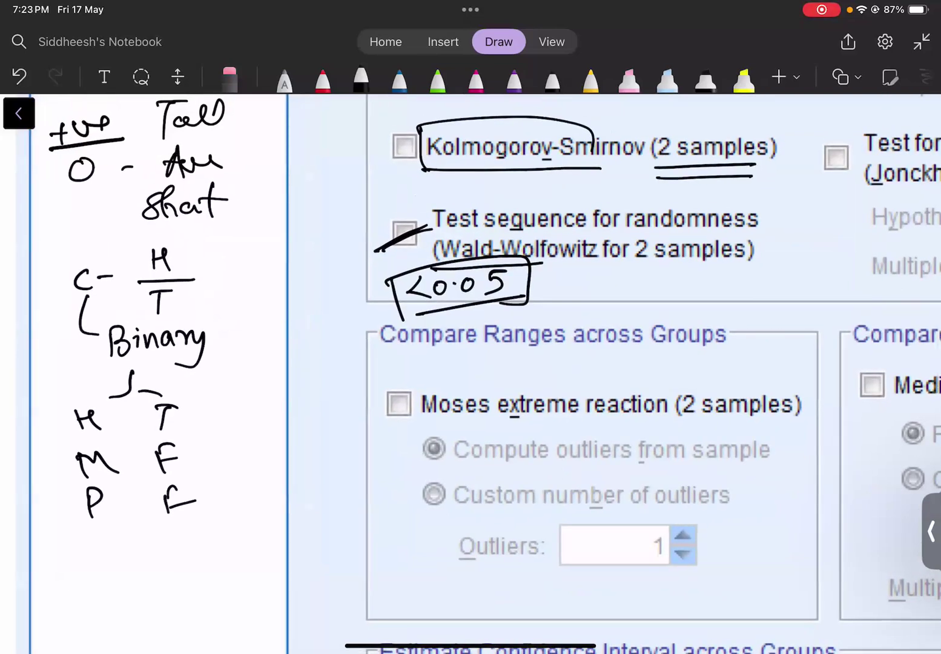
scroll(484, 363, down, 8)
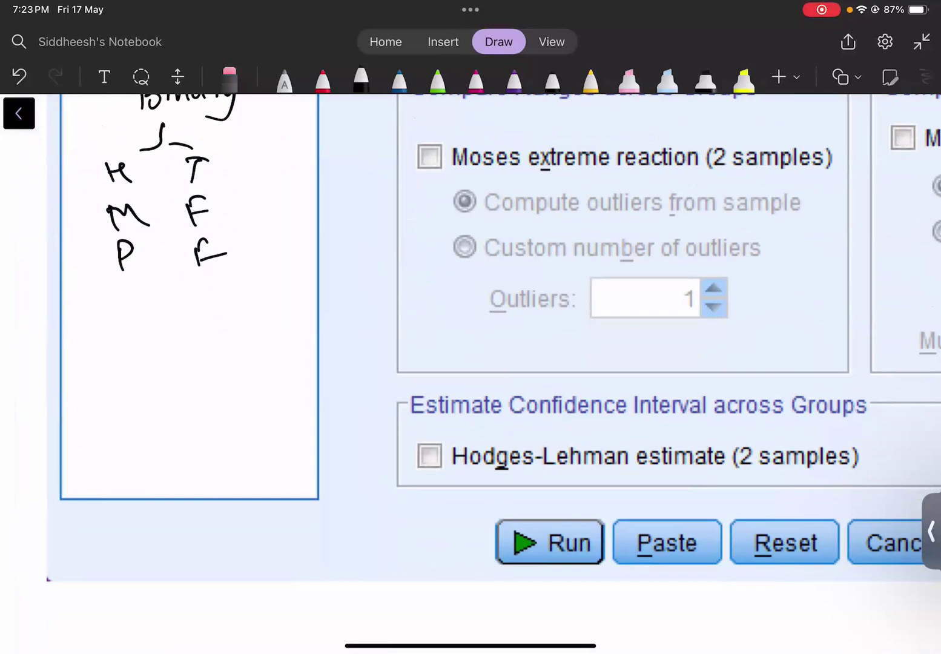
mouse_move(144, 331)
mouse_down()
mouse_move(142, 366)
mouse_move(213, 345)
mouse_move(248, 354)
mouse_move(348, 339)
mouse_up()
mouse_move(348, 334)
mouse_down()
mouse_move(370, 332)
mouse_move(385, 312)
mouse_up()
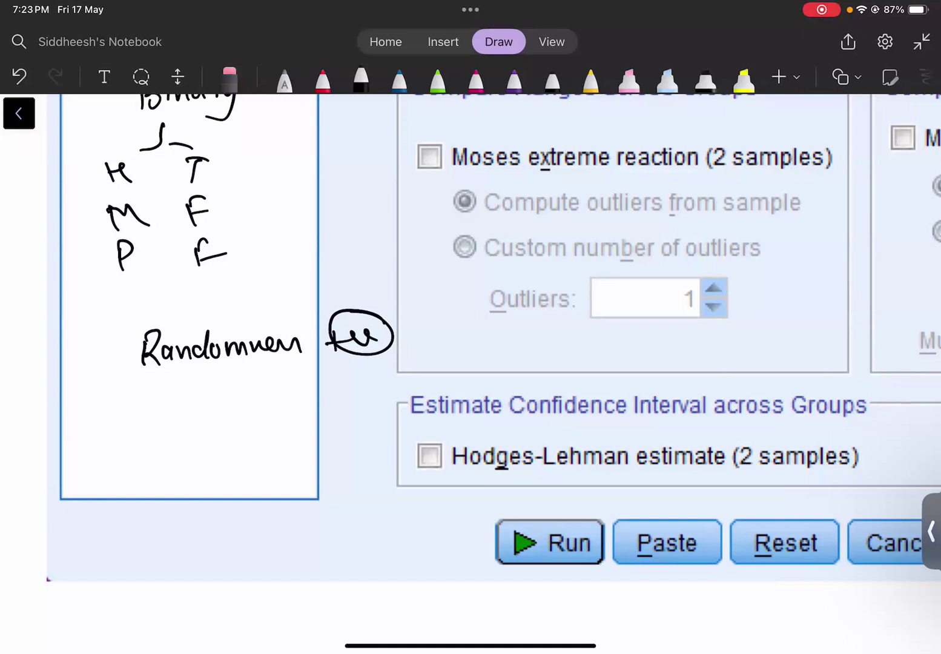
Write "<0.05" below "Randomness" and underline it twice
mouse_move(94, 404)
mouse_down()
mouse_move(85, 418)
mouse_move(98, 428)
mouse_up()
drag(112, 406, 124, 410)
drag(138, 402, 142, 421)
drag(147, 392, 162, 391)
drag(89, 428, 164, 418)
drag(92, 446, 171, 428)
Write "Rand" with a circled cross beside the "<0.05", and "Dep" with a circled tick beneath it
drag(208, 387, 207, 415)
mouse_move(209, 386)
mouse_down()
mouse_move(227, 416)
mouse_move(264, 412)
mouse_move(273, 380)
mouse_up()
drag(280, 394, 299, 409)
drag(297, 392, 282, 411)
mouse_move(291, 387)
mouse_down()
mouse_move(301, 382)
mouse_move(288, 383)
mouse_up()
drag(209, 435, 211, 457)
mouse_move(210, 436)
mouse_down()
mouse_move(213, 459)
mouse_move(246, 478)
mouse_up()
mouse_move(247, 444)
mouse_down()
mouse_move(253, 460)
mouse_move(297, 426)
mouse_up()
drag(284, 422, 282, 423)
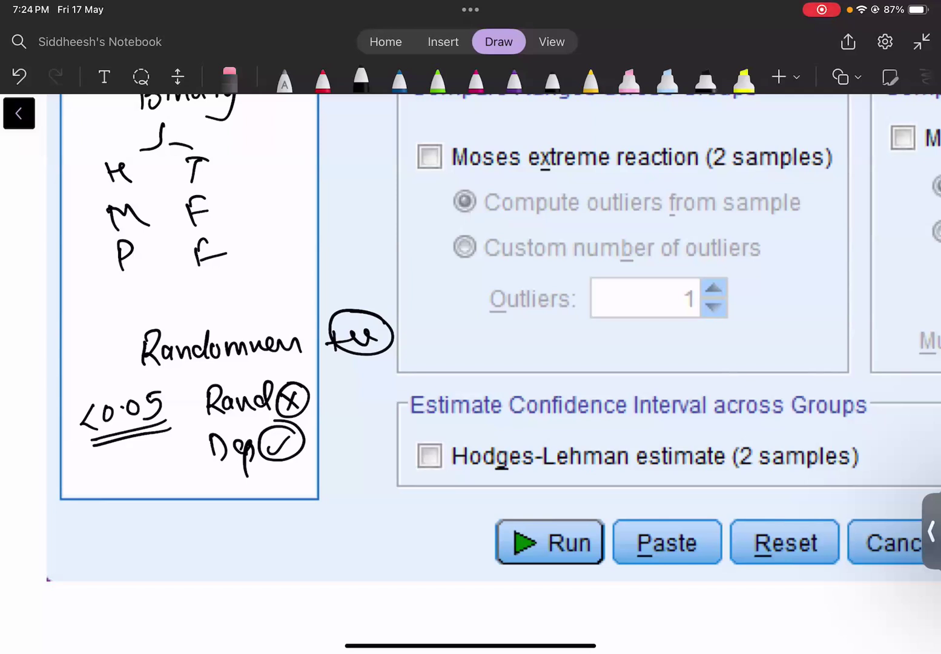
Double-underline the Mann-Whitney U option in the independent-samples dialog screenshot
scroll(493, 374, up, 10)
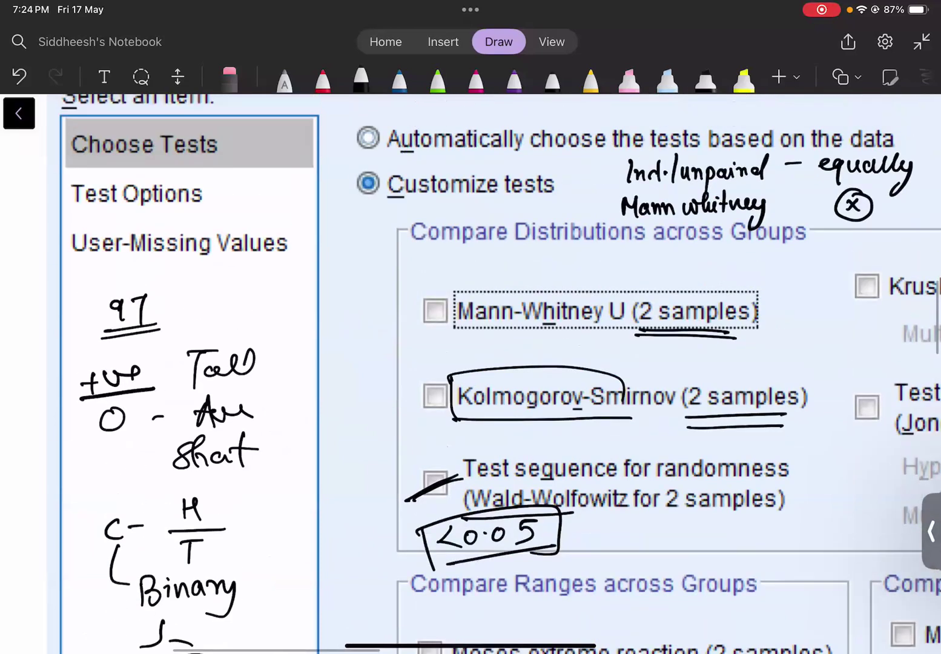
drag(445, 319, 645, 317)
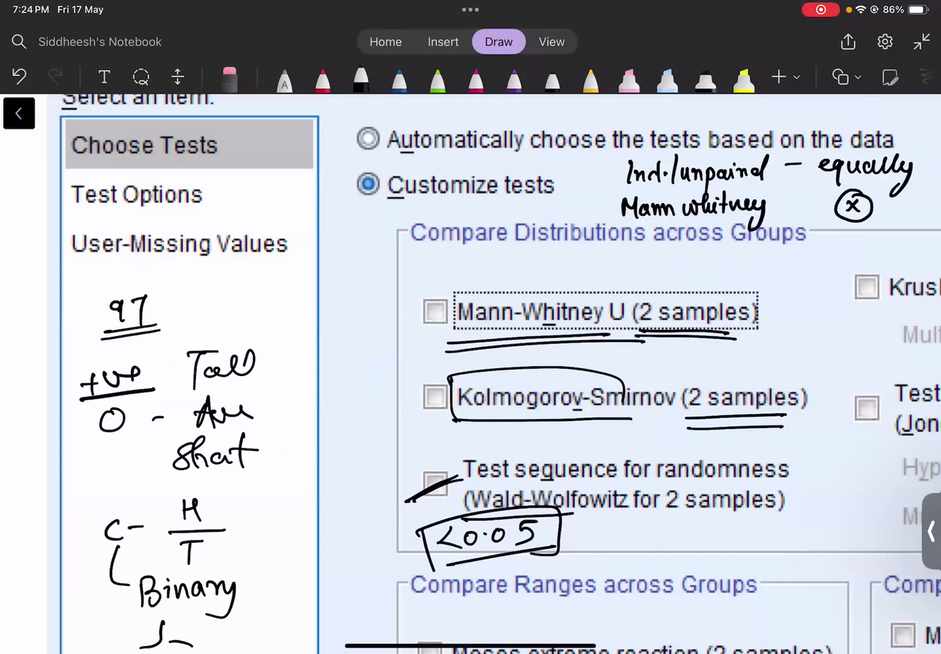
Mark handwritten ticks over the Wilcoxon signed-rank and Runs test checkboxes in the One-Sample Nonparametric Tests screenshot
scroll(493, 373, down, 2)
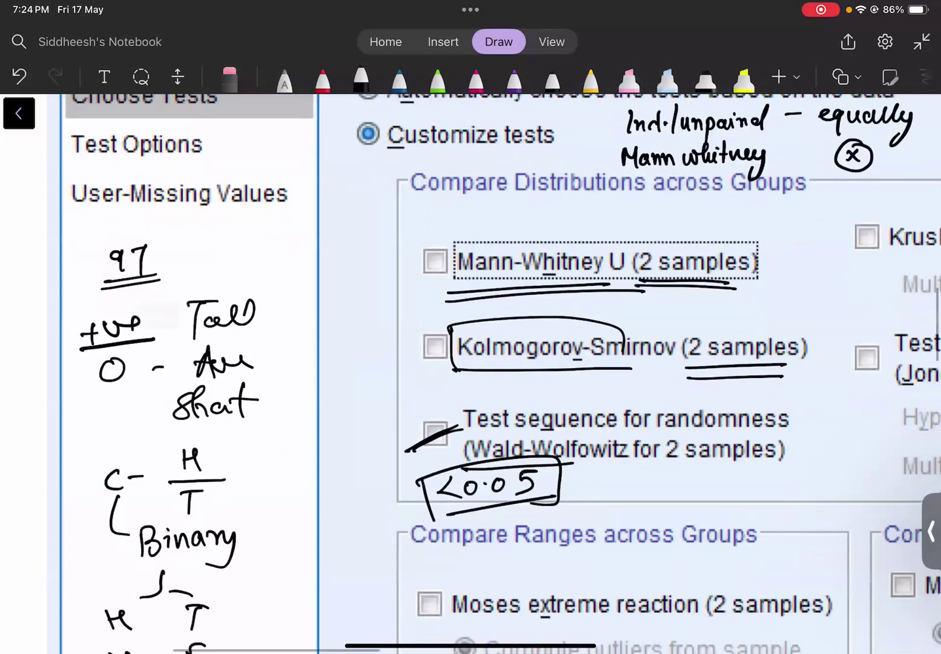
scroll(493, 373, down, 3)
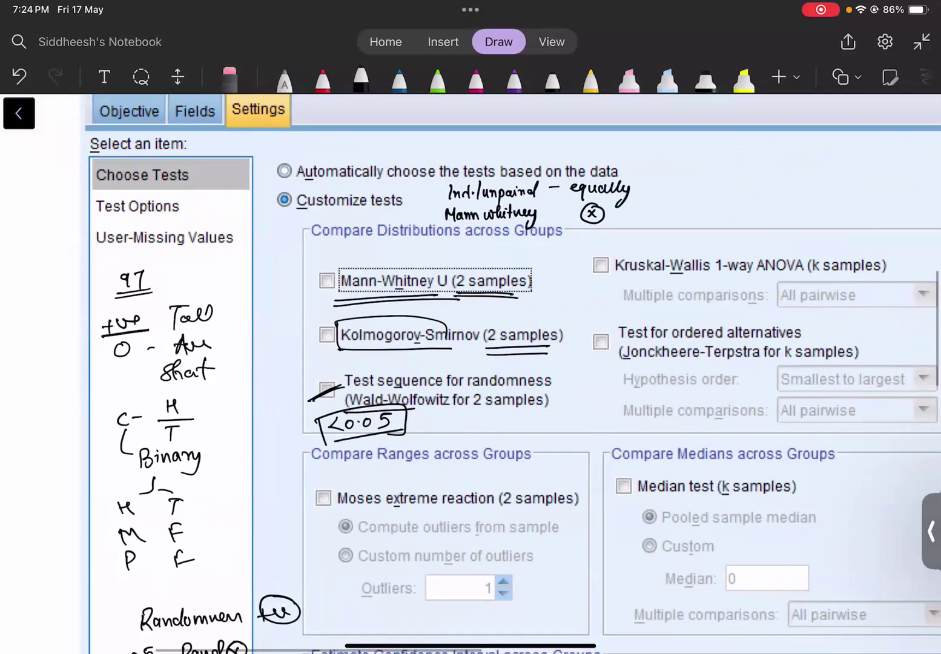
scroll(493, 373, down, 8)
scroll(493, 373, down, 6)
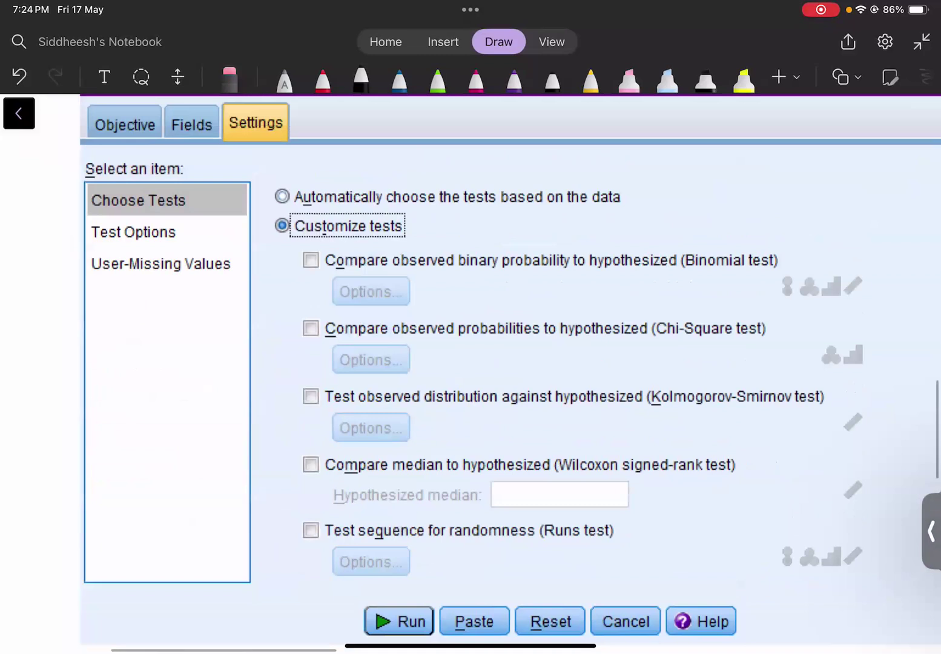
scroll(132, 293, up, 1)
scroll(132, 294, down, 2)
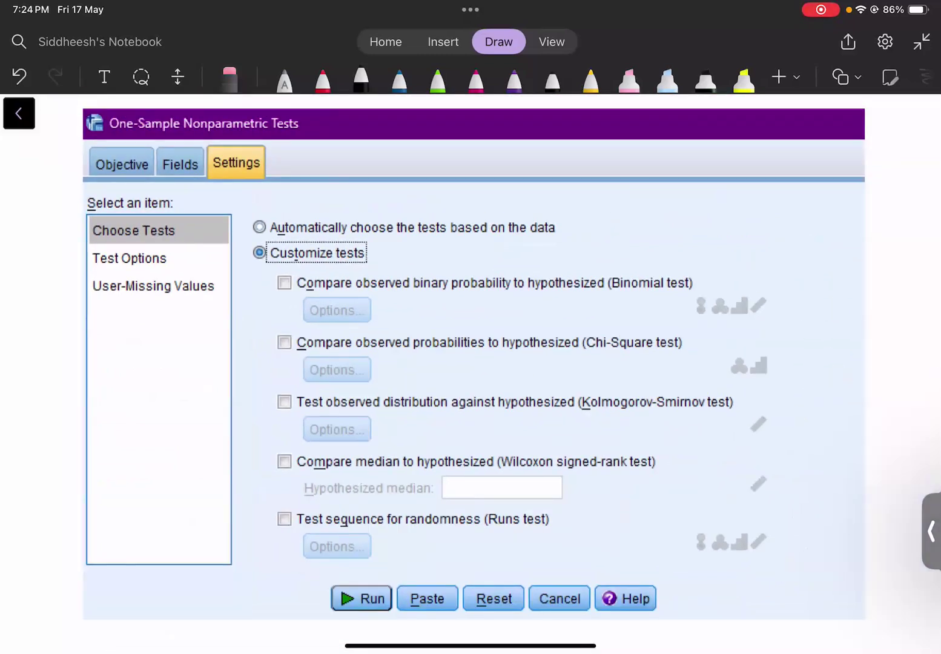
drag(697, 477, 696, 477)
scroll(317, 532, up, 3)
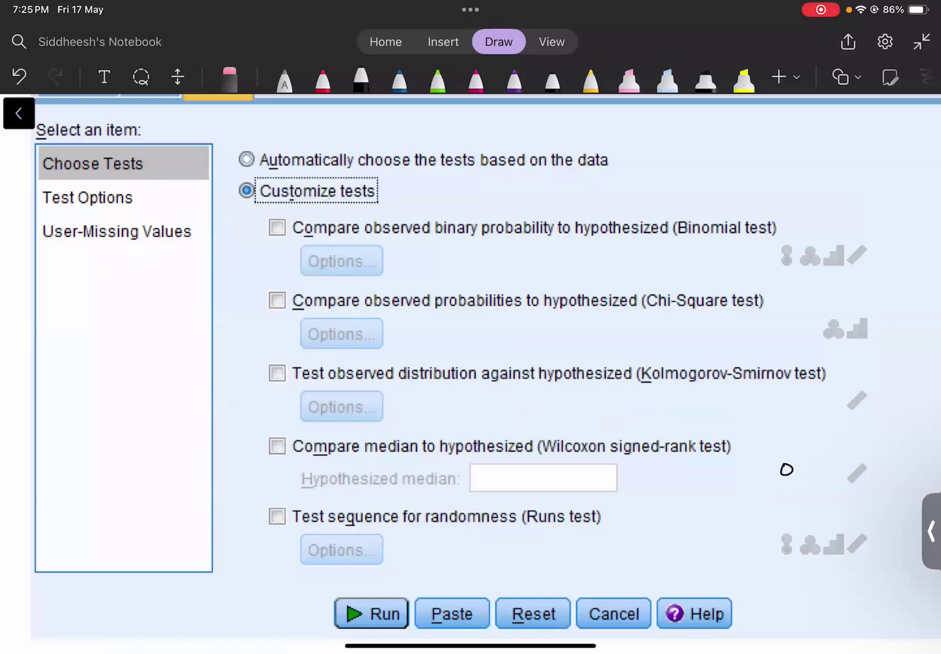
drag(236, 461, 302, 433)
drag(230, 532, 312, 503)
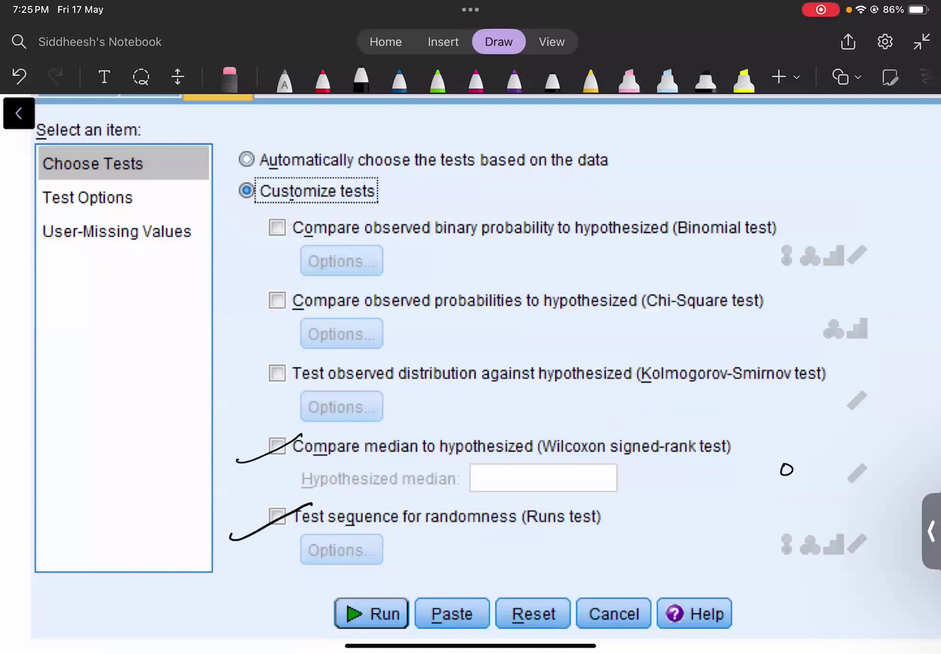
Double-underline "(Runs test)" in the one-sample screenshot and "for 2 samples" in the Wald-Wolfowitz option above
drag(496, 532, 592, 530)
drag(502, 537, 597, 537)
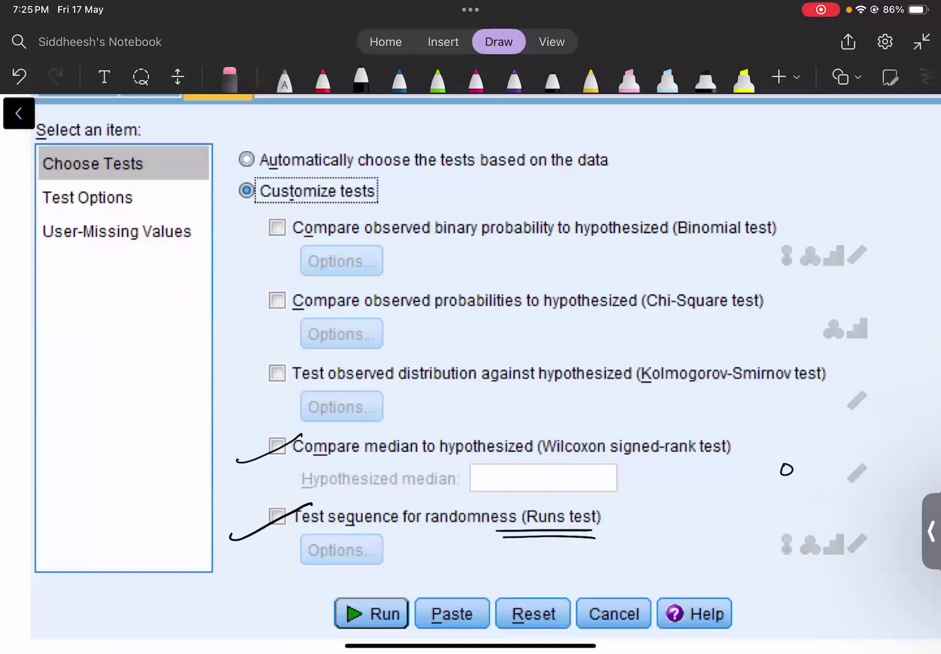
scroll(484, 363, up, 10)
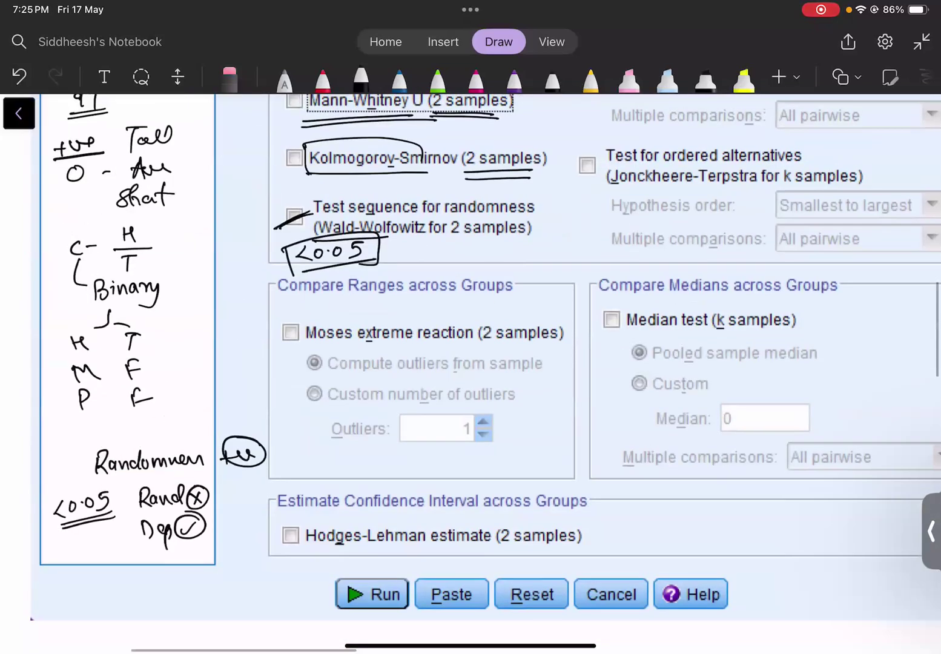
scroll(484, 363, up, 2)
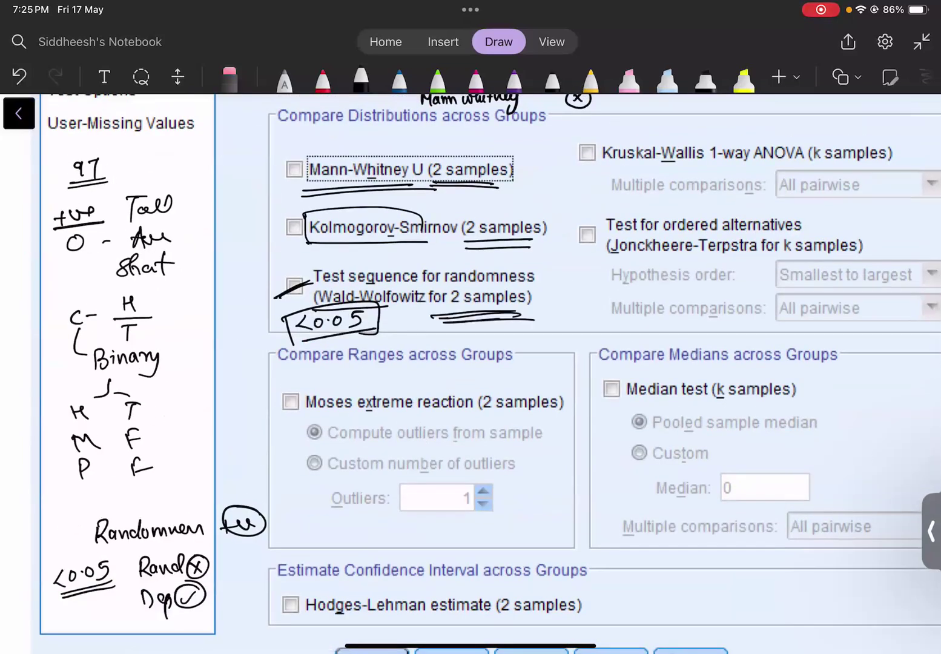
Circle "(Wilcoxon signed-rank test)" in the one-sample screenshot and write "one-sample" above it
scroll(484, 364, down, 10)
scroll(484, 363, down, 9)
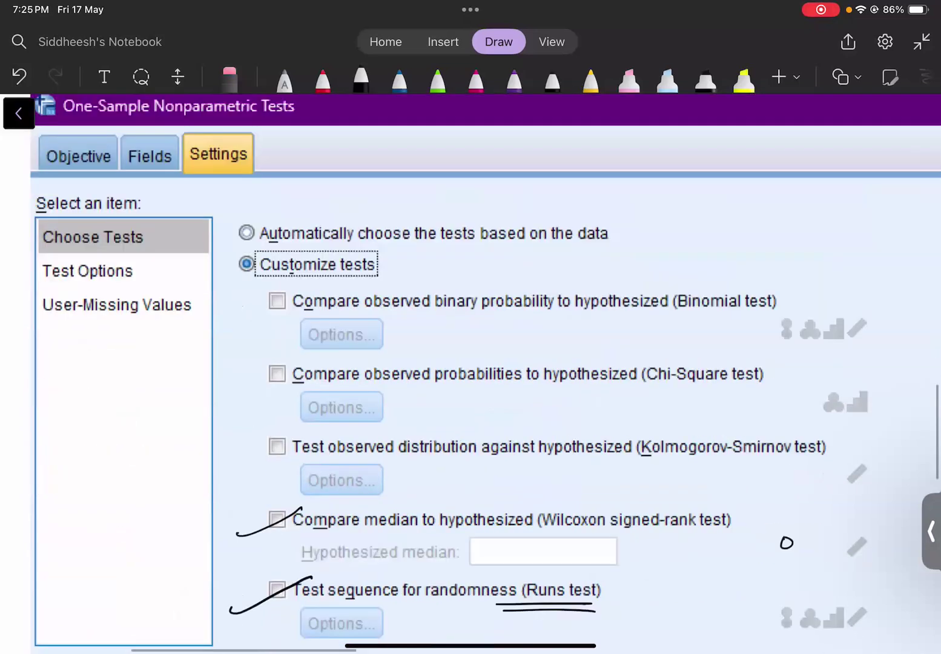
mouse_move(532, 401)
mouse_down()
mouse_move(734, 405)
mouse_move(523, 397)
mouse_up()
mouse_move(563, 344)
mouse_down()
mouse_move(574, 335)
mouse_move(606, 342)
mouse_up()
drag(612, 340, 629, 346)
drag(637, 342, 673, 347)
mouse_move(678, 336)
mouse_down()
mouse_move(679, 362)
mouse_move(686, 345)
mouse_up()
mouse_move(695, 328)
mouse_down()
mouse_move(692, 349)
mouse_move(708, 346)
mouse_up()
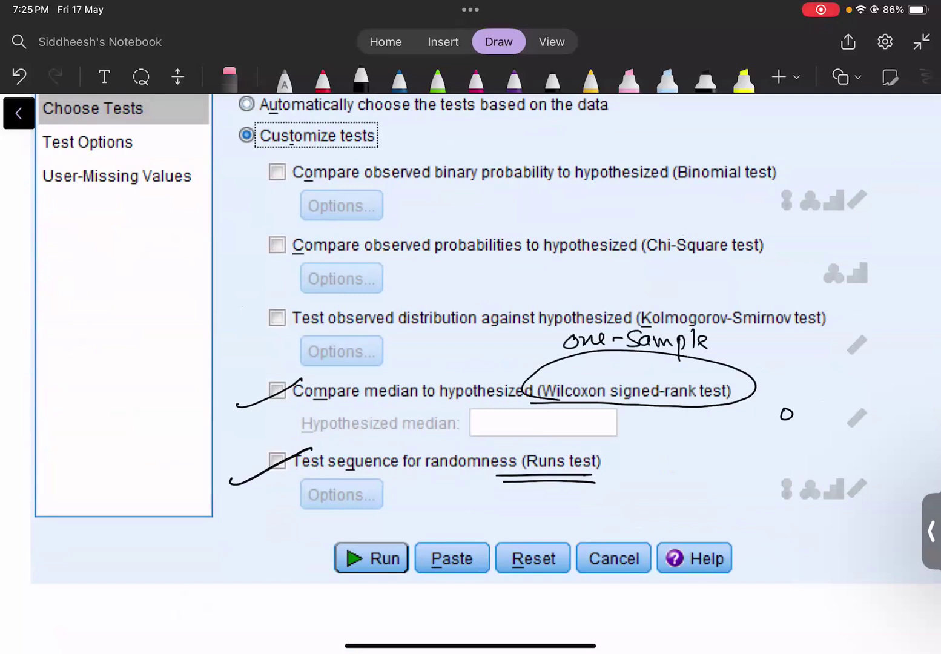
Write "one sample t" below the one-sample dialog's User-Missing Values item, followed by another "t" with a circled cross
drag(67, 242, 92, 252)
drag(119, 232, 107, 252)
drag(134, 241, 135, 253)
mouse_move(136, 253)
mouse_down()
mouse_move(144, 237)
mouse_move(158, 249)
mouse_up()
mouse_move(159, 238)
mouse_down()
mouse_move(158, 263)
mouse_move(192, 233)
mouse_up()
mouse_move(209, 216)
mouse_down()
mouse_move(209, 246)
mouse_move(223, 232)
mouse_up()
drag(242, 216, 240, 242)
drag(235, 229, 276, 236)
mouse_move(275, 218)
mouse_down()
mouse_move(261, 237)
mouse_move(270, 207)
mouse_up()
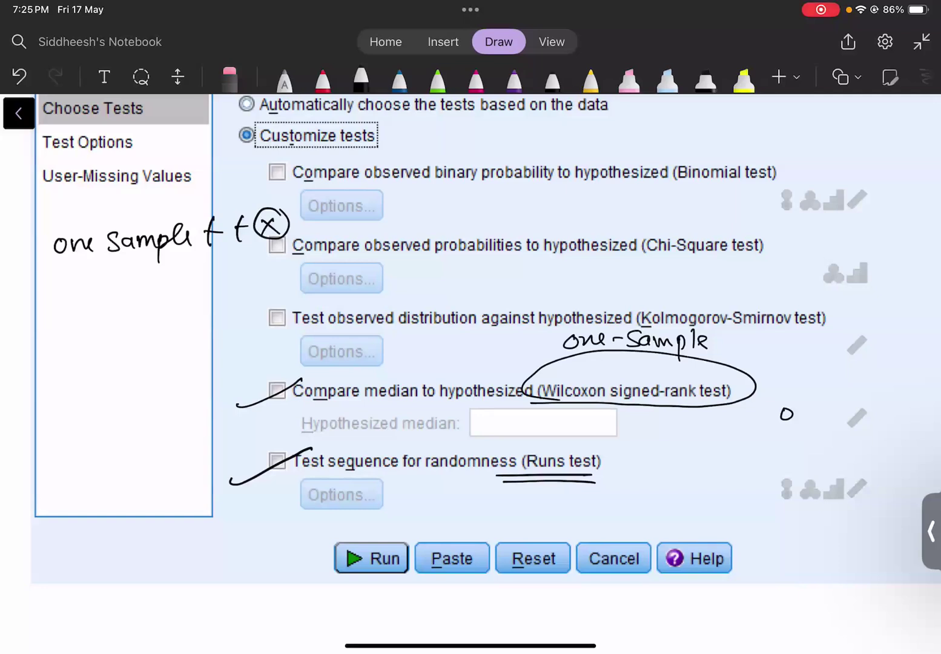
Write "wilcoxon 1 sample" beneath the "one sample t" note and underline it
mouse_move(38, 290)
mouse_down()
mouse_move(52, 298)
mouse_move(79, 285)
mouse_up()
mouse_move(85, 270)
mouse_down()
mouse_move(86, 297)
mouse_move(94, 294)
mouse_up()
drag(106, 284, 129, 294)
drag(128, 279, 119, 295)
mouse_move(138, 280)
mouse_down()
mouse_move(140, 292)
mouse_move(162, 291)
mouse_up()
drag(219, 266, 216, 288)
mouse_move(238, 270)
mouse_down()
mouse_move(228, 281)
mouse_move(281, 282)
mouse_up()
mouse_move(283, 272)
mouse_down()
mouse_move(285, 296)
mouse_move(316, 253)
mouse_move(329, 282)
mouse_up()
drag(68, 316, 360, 303)
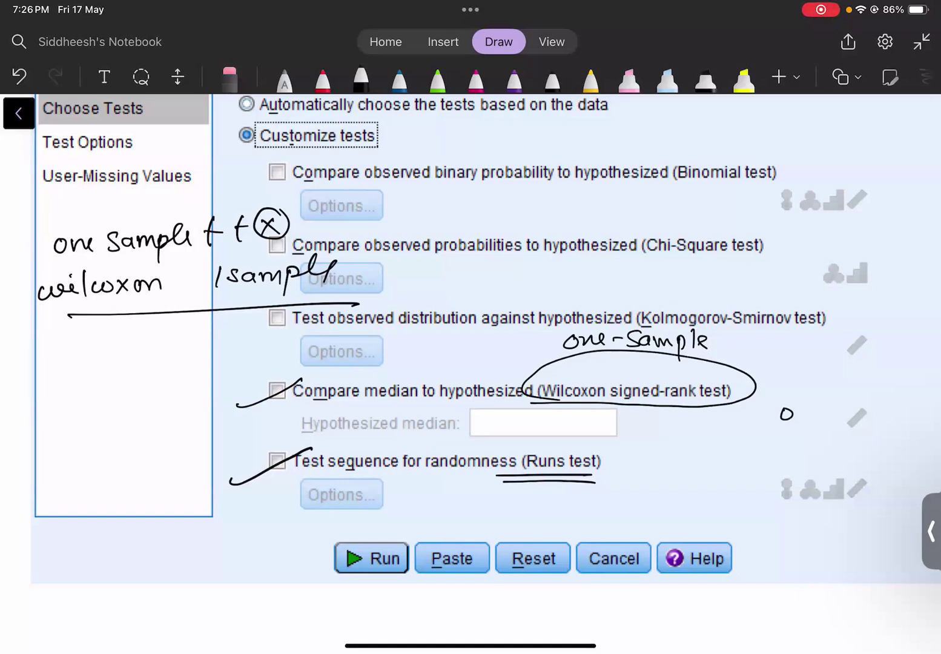
On the blank area beside the one-sample screenshot, write an underlined "data" heading in blue with a left branch line
scroll(471, 339, right, 10)
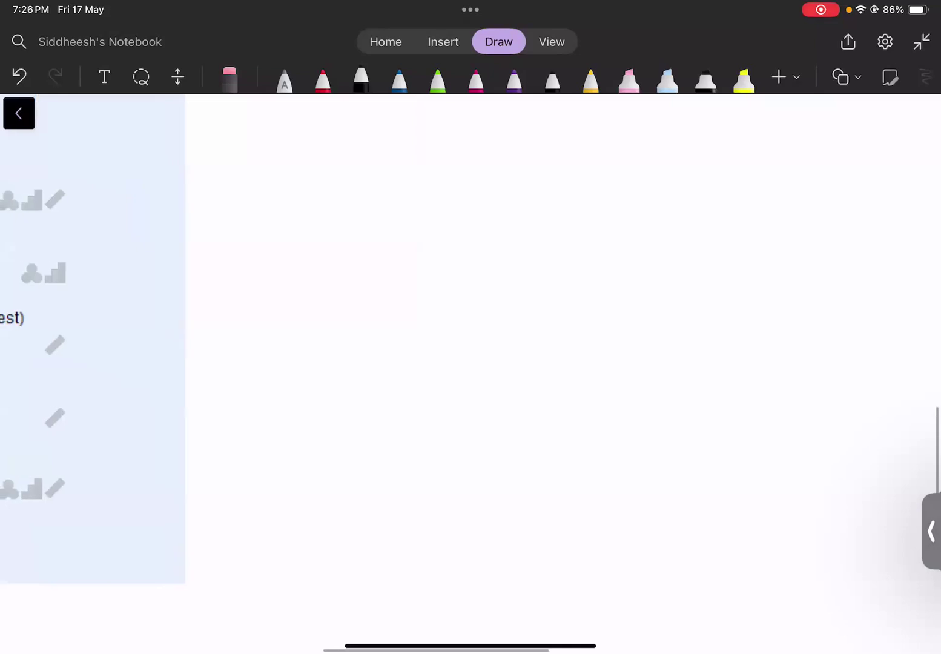
click(399, 79)
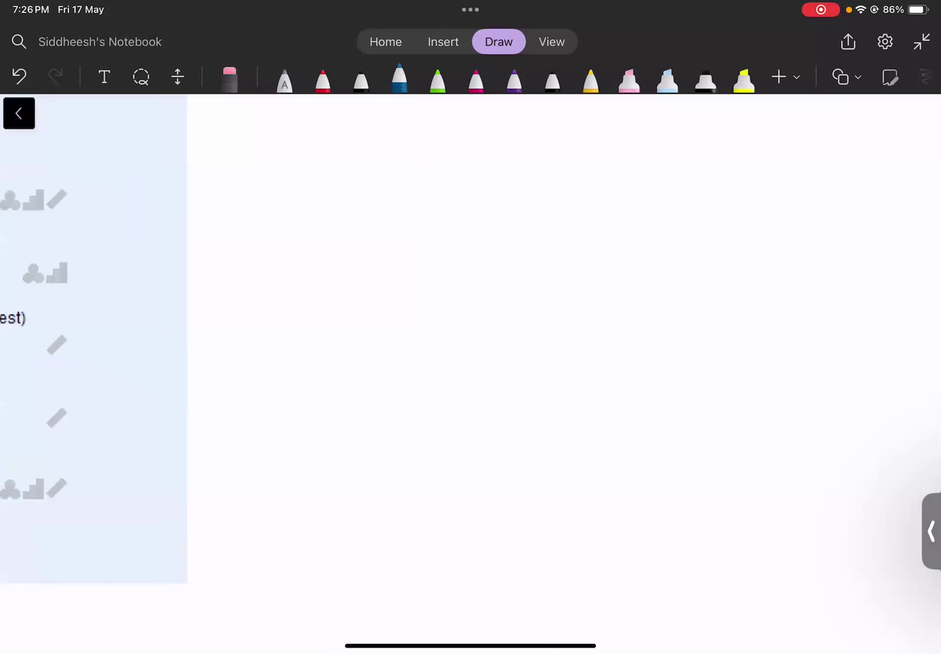
mouse_move(495, 126)
mouse_down()
mouse_move(497, 152)
mouse_move(527, 134)
mouse_move(546, 152)
mouse_up()
drag(420, 160, 627, 158)
drag(507, 165, 397, 214)
Write "equally distributed" in blue under the left branch of the "data" heading
drag(245, 242, 259, 250)
mouse_move(276, 237)
mouse_down()
mouse_move(277, 269)
mouse_move(312, 244)
mouse_move(325, 246)
mouse_up()
drag(325, 243, 346, 220)
mouse_move(345, 228)
mouse_down()
mouse_move(356, 266)
mouse_move(338, 267)
mouse_up()
drag(385, 228, 404, 242)
mouse_move(402, 230)
mouse_down()
mouse_move(421, 241)
mouse_move(414, 224)
mouse_up()
mouse_move(434, 207)
mouse_down()
mouse_move(432, 242)
mouse_move(443, 223)
mouse_up()
mouse_move(442, 238)
mouse_down()
mouse_move(452, 225)
mouse_move(485, 234)
mouse_up()
mouse_move(493, 204)
mouse_down()
mouse_move(491, 234)
mouse_move(507, 219)
mouse_up()
drag(508, 230, 531, 238)
Draw the right branch from "data" and write "not equally distributed" in blue under it
mouse_move(509, 180)
mouse_down()
mouse_move(641, 209)
mouse_move(685, 229)
mouse_move(696, 219)
mouse_up()
mouse_move(705, 203)
mouse_down()
mouse_move(709, 231)
mouse_move(714, 216)
mouse_up()
mouse_move(732, 222)
mouse_down()
mouse_move(751, 227)
mouse_move(755, 243)
mouse_up()
mouse_move(766, 217)
mouse_down()
mouse_move(838, 225)
mouse_move(818, 250)
mouse_up()
mouse_move(729, 266)
mouse_down()
mouse_move(733, 249)
mouse_move(731, 279)
mouse_up()
drag(746, 266, 766, 277)
mouse_move(762, 261)
mouse_down()
mouse_move(779, 260)
mouse_move(787, 272)
mouse_up()
mouse_move(800, 243)
mouse_down()
mouse_move(803, 273)
mouse_move(821, 271)
mouse_up()
drag(818, 259, 846, 276)
mouse_move(845, 262)
mouse_down()
mouse_move(865, 258)
mouse_move(881, 274)
mouse_up()
drag(887, 266, 902, 279)
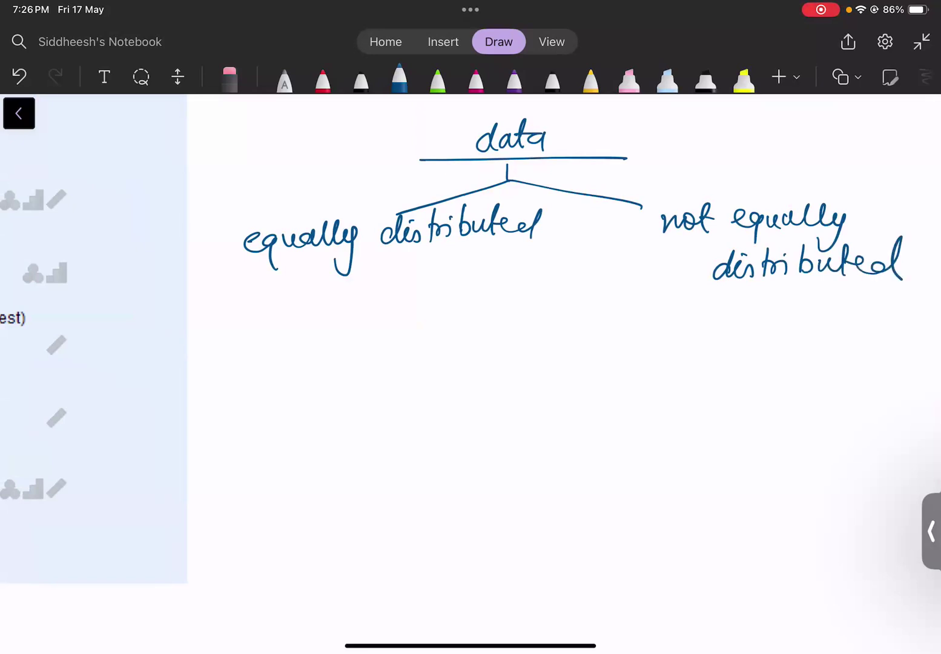
Draw a blue horizontal line under both branch headings and a long vertical divider between the two columns
drag(234, 314, 871, 301)
drag(576, 193, 478, 631)
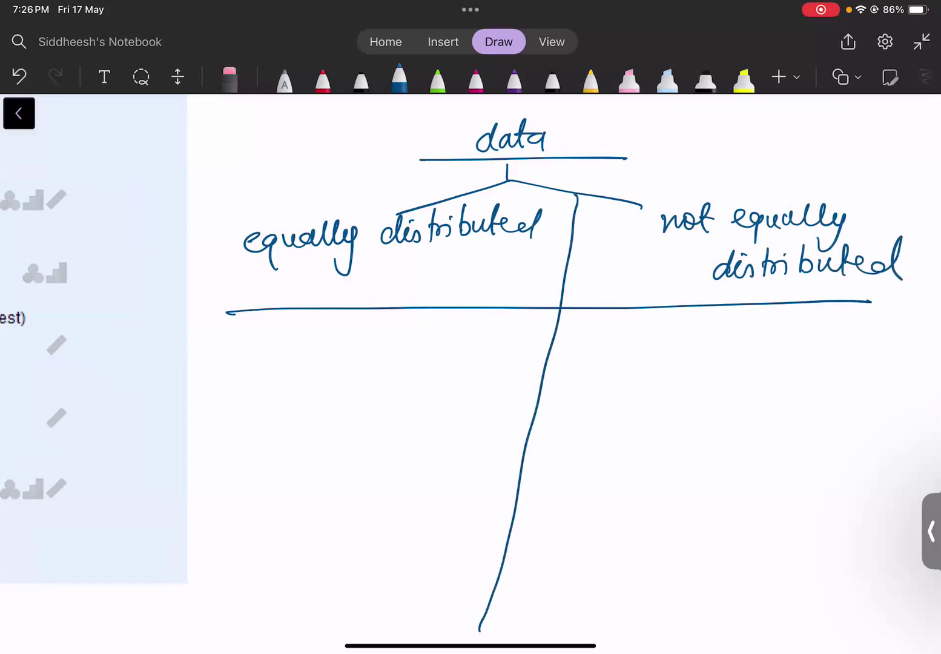
Write a circled 1 and "Pre-Post intervention" in black in the equally distributed column
click(360, 79)
mouse_move(166, 342)
mouse_down()
mouse_move(166, 352)
mouse_move(161, 334)
mouse_move(210, 328)
mouse_move(210, 350)
mouse_up()
mouse_move(211, 329)
mouse_down()
mouse_move(244, 344)
mouse_move(270, 334)
mouse_up()
drag(278, 321, 276, 350)
mouse_move(277, 319)
mouse_down()
mouse_move(280, 339)
mouse_move(298, 344)
mouse_up()
drag(315, 318, 314, 345)
mouse_move(307, 332)
mouse_down()
mouse_move(346, 340)
mouse_move(363, 332)
mouse_up()
mouse_move(370, 315)
mouse_down()
mouse_move(372, 340)
mouse_move(381, 325)
mouse_up()
drag(381, 330, 402, 327)
drag(404, 327, 435, 333)
drag(434, 336, 451, 338)
drag(443, 324, 459, 322)
mouse_move(465, 328)
mouse_down()
mouse_move(465, 339)
mouse_move(477, 327)
mouse_move(507, 339)
mouse_up()
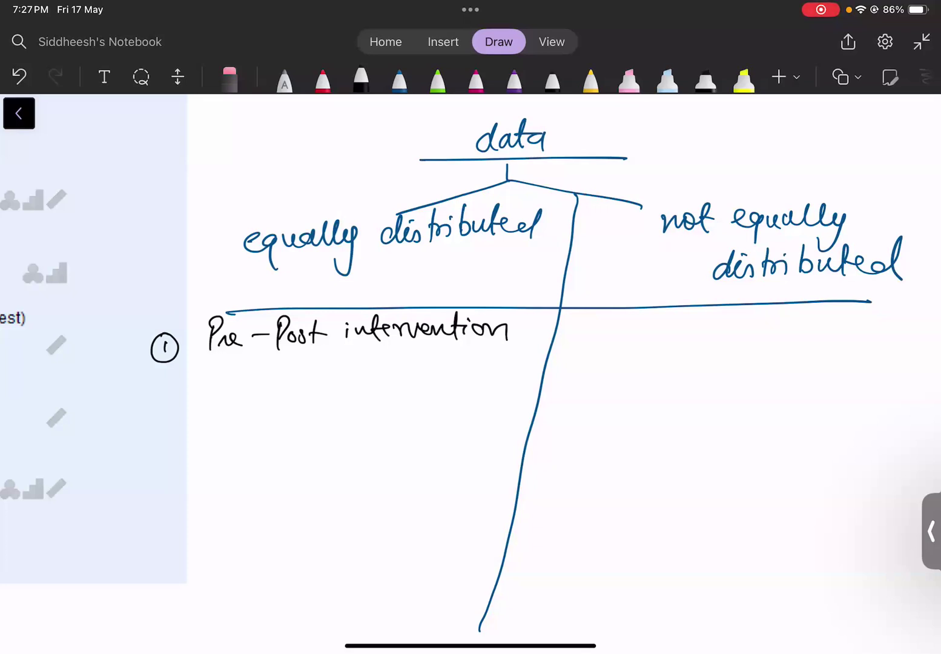
Write "Pre-Post" in the not equally distributed column and draw a black line under the whole first row
mouse_move(612, 316)
mouse_down()
mouse_move(609, 349)
mouse_move(615, 331)
mouse_up()
drag(619, 338, 651, 330)
mouse_move(661, 316)
mouse_down()
mouse_move(660, 346)
mouse_move(666, 330)
mouse_up()
drag(672, 334, 694, 344)
drag(688, 329, 708, 326)
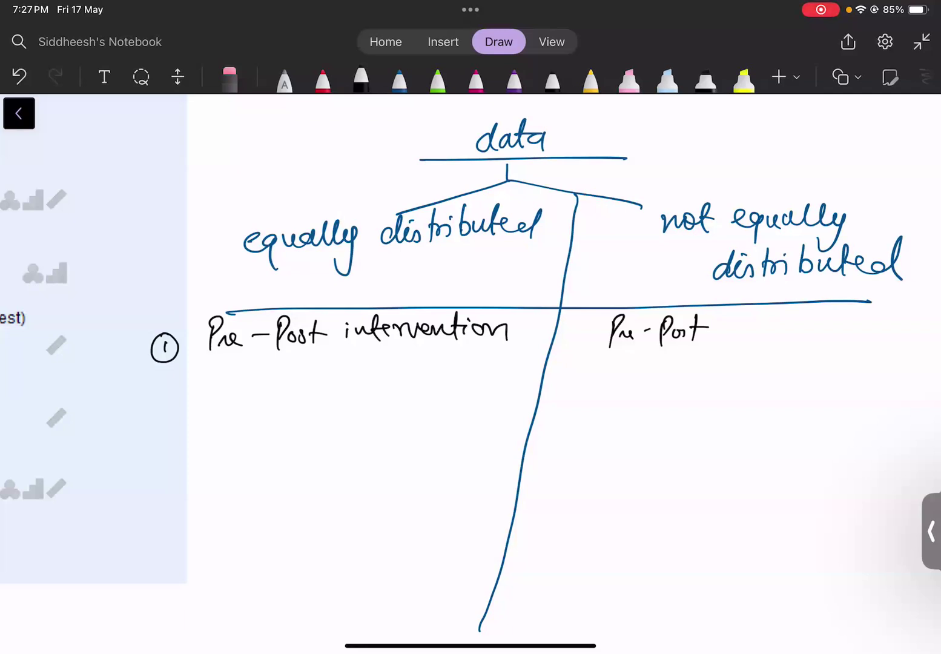
drag(119, 391, 812, 358)
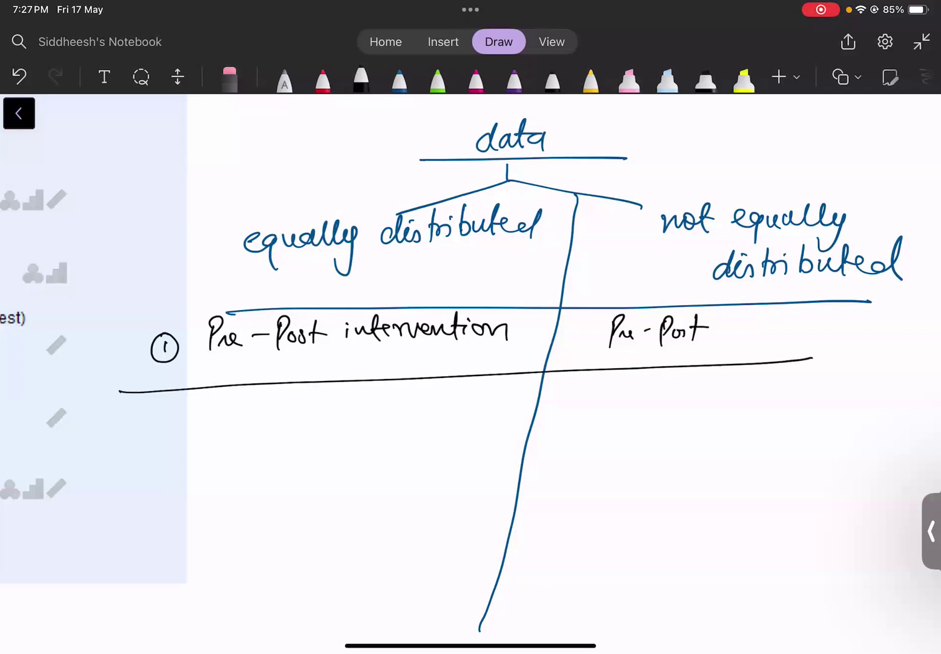
Start the second row with a circled 2, "Case-Control" underlined, and "M-Femal" beneath it
mouse_move(151, 418)
mouse_down()
mouse_move(175, 432)
mouse_move(179, 417)
mouse_move(159, 400)
mouse_up()
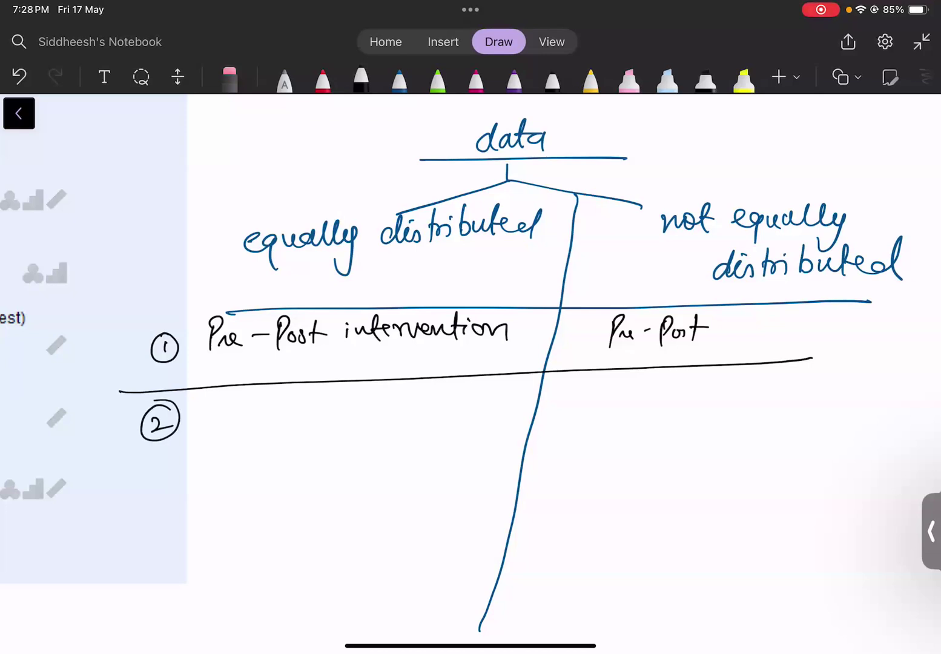
drag(216, 402, 207, 427)
mouse_move(223, 414)
mouse_down()
mouse_move(218, 422)
mouse_move(258, 411)
mouse_up()
mouse_move(283, 401)
mouse_down()
mouse_move(274, 417)
mouse_move(311, 404)
mouse_move(311, 414)
mouse_move(322, 399)
mouse_up()
drag(320, 407, 347, 388)
drag(186, 434, 366, 422)
mouse_move(208, 448)
mouse_down()
mouse_move(207, 466)
mouse_move(228, 468)
mouse_up()
drag(234, 454, 262, 464)
mouse_move(262, 440)
mouse_down()
mouse_move(280, 434)
mouse_move(277, 450)
mouse_up()
drag(280, 452, 340, 455)
drag(346, 427, 352, 453)
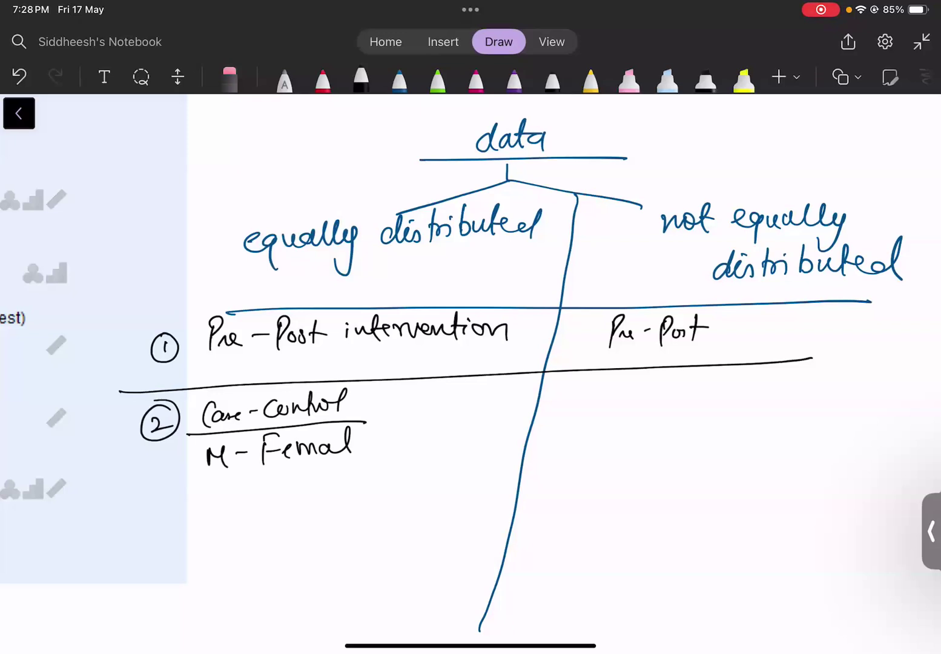
Write a boxed, underlined "Hb" linked to both group pairs, underline "M" and "Femal", and circle "Case" and "Control"
drag(421, 406, 421, 425)
drag(432, 405, 431, 426)
drag(443, 398, 459, 428)
drag(415, 437, 448, 435)
mouse_move(361, 399)
mouse_down()
mouse_move(411, 416)
mouse_move(371, 451)
mouse_up()
drag(195, 481, 346, 468)
mouse_move(231, 390)
mouse_down()
mouse_move(219, 388)
mouse_move(243, 405)
mouse_up()
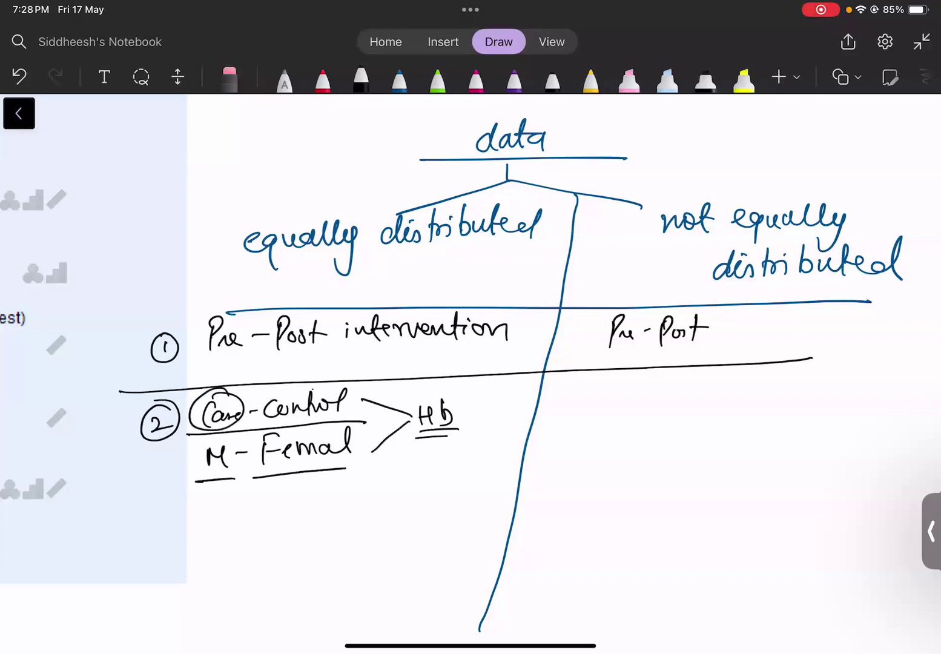
drag(303, 378, 316, 376)
mouse_move(409, 434)
mouse_down()
mouse_move(400, 398)
mouse_move(470, 422)
mouse_move(424, 435)
mouse_up()
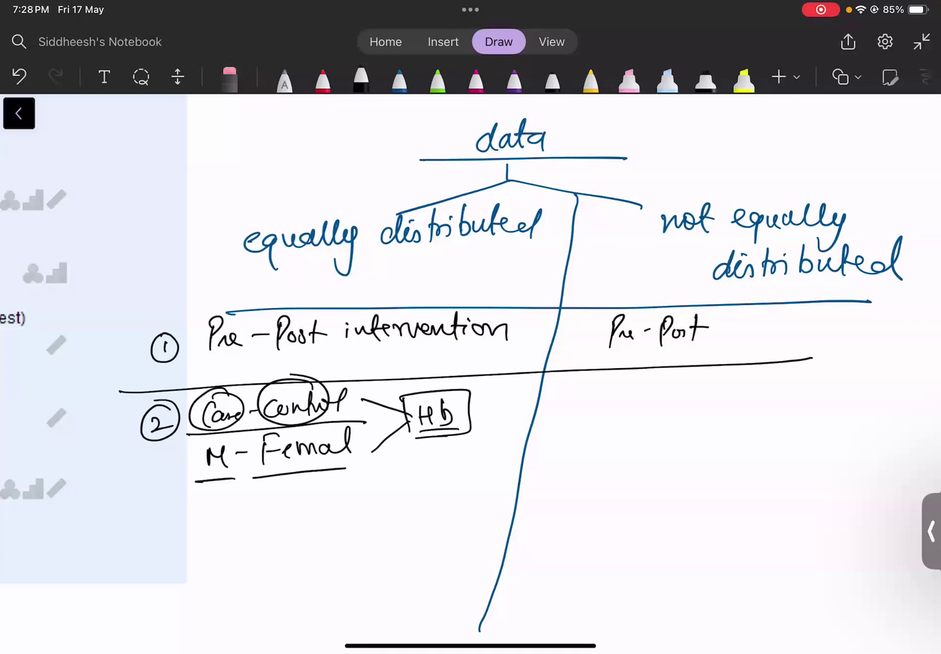
Draw a down arrow below "Femal", frame the second-row notes, and draw an arrow to a short line in the other column
mouse_move(274, 480)
mouse_down()
mouse_move(270, 501)
mouse_move(285, 500)
mouse_up()
mouse_move(192, 482)
mouse_down()
mouse_move(184, 383)
mouse_move(471, 423)
mouse_move(194, 481)
mouse_up()
mouse_move(476, 422)
mouse_down()
mouse_move(574, 416)
mouse_move(572, 430)
mouse_move(763, 450)
mouse_up()
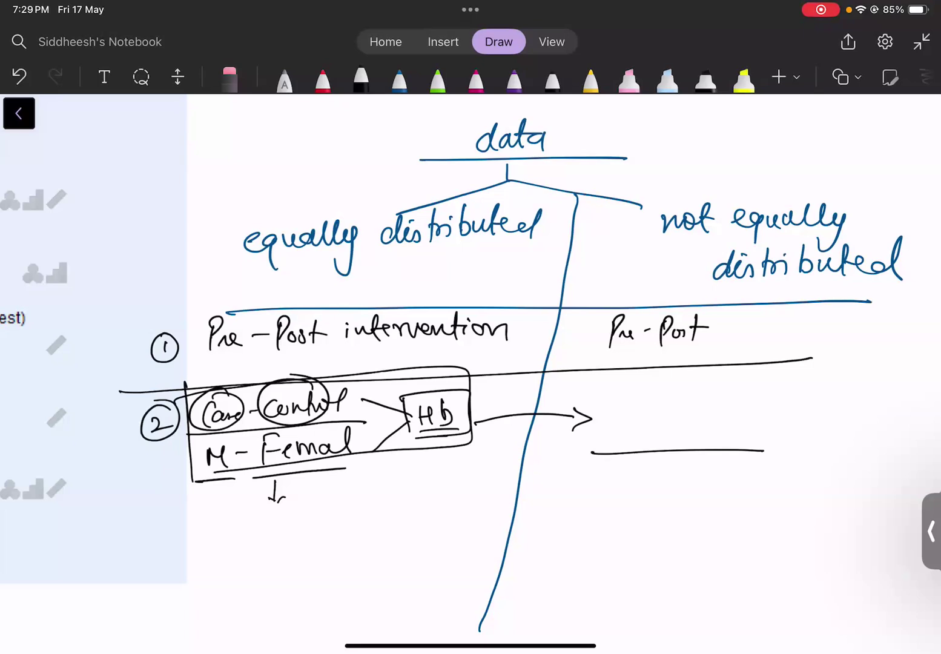
Write "Mean ± SD" in magenta below the down arrow in the equally distributed column
click(399, 79)
click(476, 78)
scroll(303, 424, up, 5)
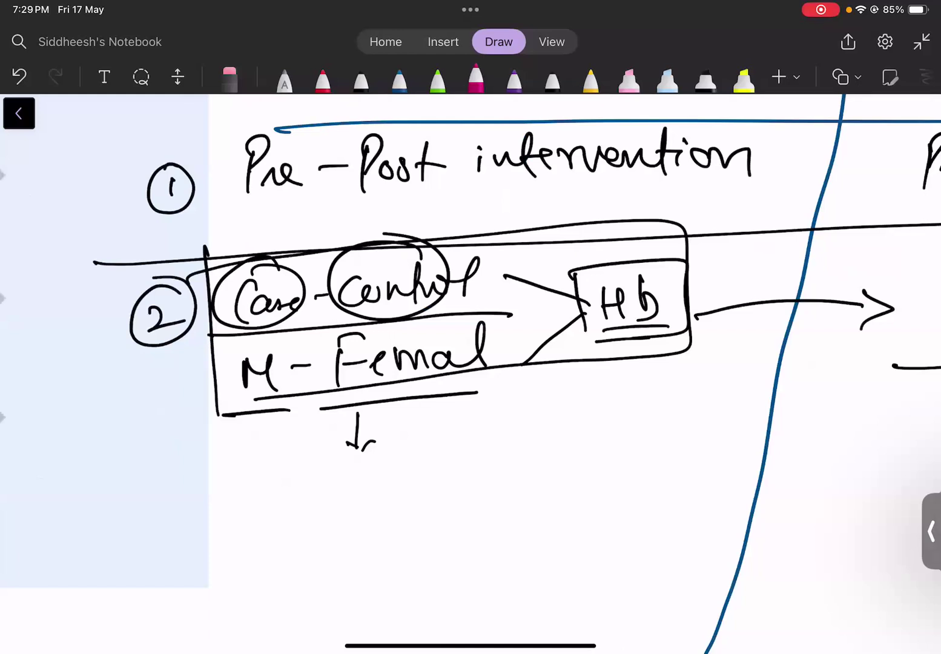
mouse_move(306, 529)
mouse_down()
mouse_move(330, 491)
mouse_move(337, 530)
mouse_up()
mouse_move(349, 513)
mouse_down()
mouse_move(359, 523)
mouse_move(403, 520)
mouse_up()
click(437, 483)
mouse_move(437, 480)
mouse_down()
mouse_move(440, 509)
mouse_move(460, 490)
mouse_up()
drag(419, 521, 449, 518)
drag(500, 479, 470, 516)
mouse_move(517, 478)
mouse_down()
mouse_move(516, 512)
mouse_move(493, 525)
mouse_up()
Draw a magenta box around "Mean ± SD" and write "p value" beside it
click(283, 554)
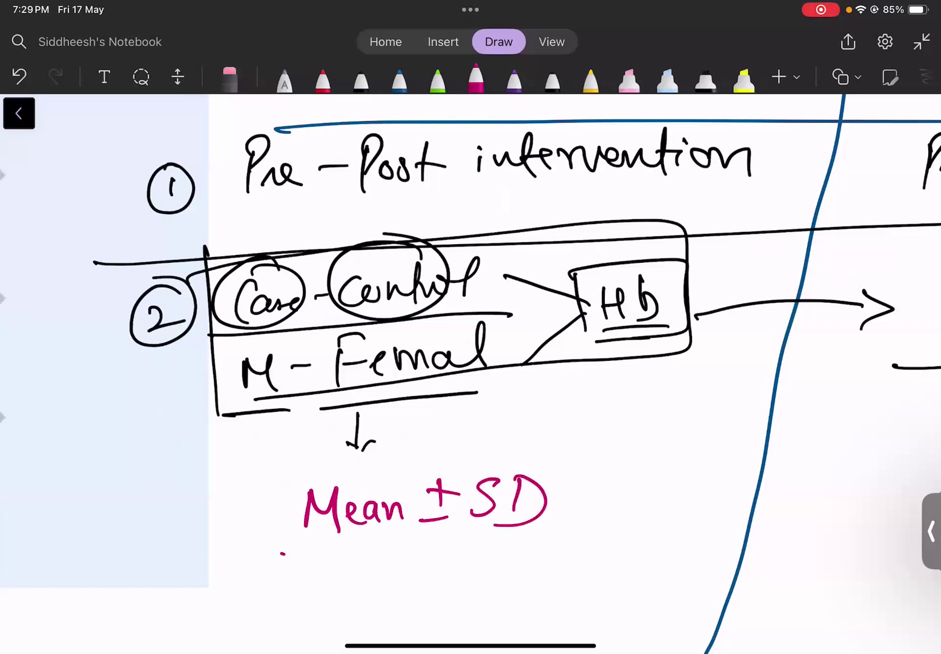
drag(280, 552, 596, 538)
drag(290, 461, 279, 552)
mouse_move(282, 462)
mouse_down()
mouse_move(576, 460)
mouse_move(525, 547)
mouse_up()
drag(613, 459, 614, 491)
drag(614, 465, 629, 475)
mouse_move(641, 455)
mouse_down()
mouse_move(648, 465)
mouse_move(701, 444)
mouse_move(713, 467)
mouse_move(755, 481)
mouse_up()
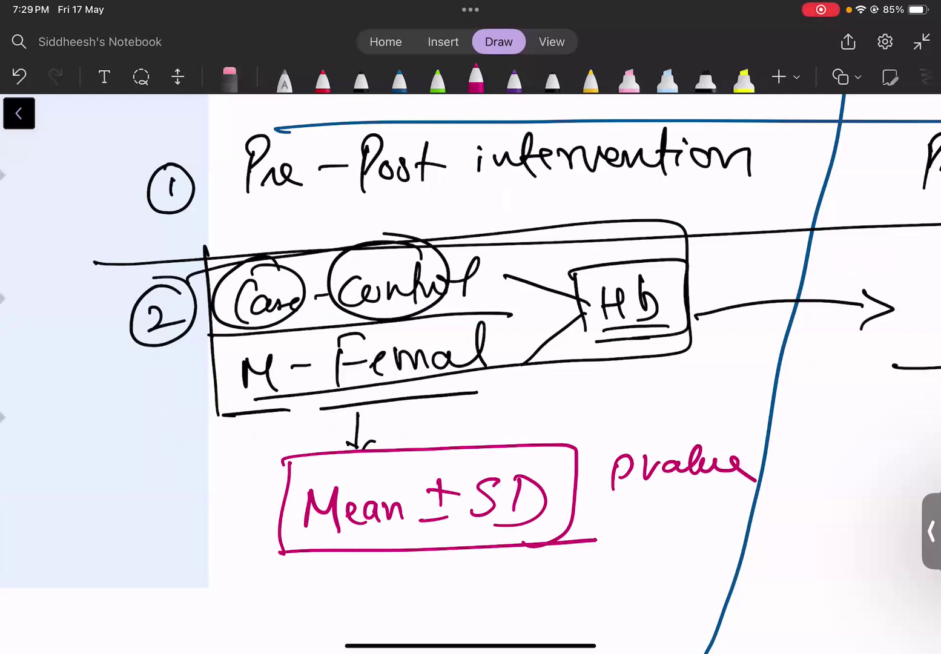
Write "Median (L-U)" in magenta below the short black line in the not equally distributed column
scroll(470, 373, right, 8)
scroll(470, 363, left, 1)
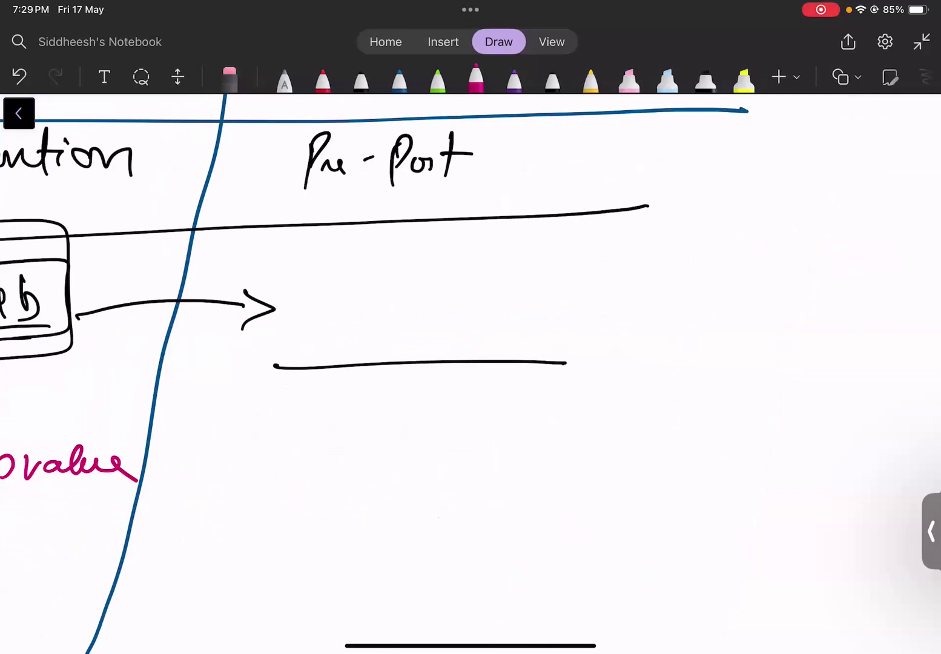
mouse_move(251, 456)
mouse_down()
mouse_move(248, 479)
mouse_move(369, 465)
mouse_up()
click(325, 448)
drag(432, 408, 411, 474)
mouse_move(441, 431)
mouse_down()
mouse_move(454, 455)
mouse_move(490, 440)
mouse_up()
mouse_move(514, 427)
mouse_down()
mouse_move(513, 454)
mouse_move(535, 431)
mouse_move(539, 474)
mouse_up()
Underline "Median (L-U)" and write "IQR" with "Median" beneath it
drag(187, 502, 566, 478)
drag(221, 517, 219, 552)
mouse_move(242, 520)
mouse_down()
mouse_move(230, 533)
mouse_move(254, 544)
mouse_up()
mouse_move(265, 530)
mouse_down()
mouse_move(272, 519)
mouse_move(270, 531)
mouse_move(301, 548)
mouse_up()
mouse_move(261, 580)
mouse_down()
mouse_move(257, 605)
mouse_move(321, 594)
mouse_up()
mouse_move(316, 582)
mouse_down()
mouse_move(330, 558)
mouse_move(339, 591)
mouse_up()
mouse_move(335, 562)
mouse_down()
mouse_move(368, 587)
mouse_move(388, 583)
mouse_up()
Write "50%" under the lower "Median" and "(25-100%)" in parentheses beside it
scroll(375, 374, down, 2)
mouse_move(312, 570)
mouse_down()
mouse_move(290, 599)
mouse_move(320, 570)
mouse_up()
mouse_move(357, 568)
mouse_down()
mouse_move(342, 592)
mouse_move(338, 570)
mouse_move(359, 576)
mouse_up()
mouse_move(449, 526)
mouse_down()
mouse_move(429, 593)
mouse_move(467, 577)
mouse_up()
drag(501, 545, 479, 572)
drag(512, 558, 550, 569)
drag(566, 545, 583, 546)
mouse_move(624, 540)
mouse_down()
mouse_move(607, 563)
mouse_move(602, 544)
mouse_move(625, 559)
mouse_up()
drag(652, 515, 648, 576)
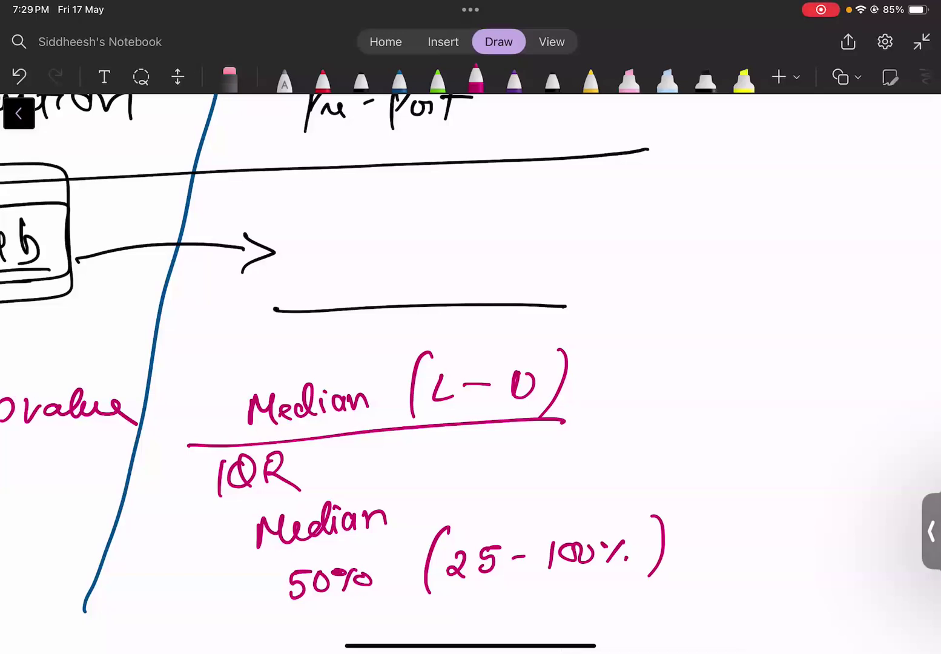
scroll(470, 363, up, 5)
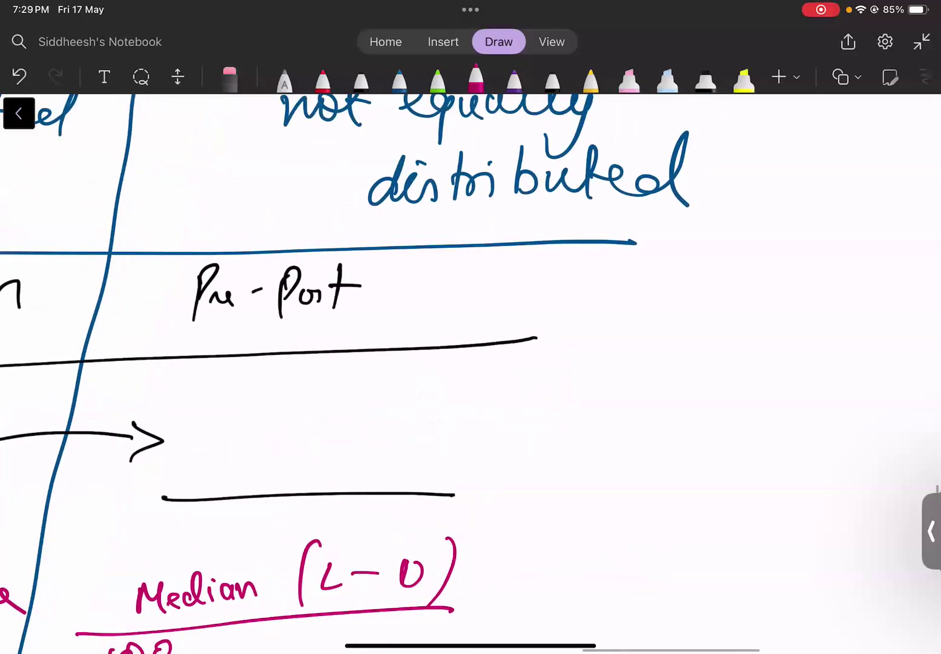
Write "20 (10-50)" in magenta beside the not equally distributed column and an underlined "p value" next to it
mouse_move(449, 383)
mouse_down()
mouse_move(470, 400)
mouse_move(484, 379)
mouse_up()
drag(524, 354, 512, 409)
drag(533, 376, 531, 396)
drag(543, 377, 547, 375)
mouse_move(568, 379)
mouse_down()
mouse_move(597, 376)
mouse_move(593, 389)
mouse_move(627, 366)
mouse_up()
drag(657, 346, 648, 401)
mouse_move(732, 313)
mouse_down()
mouse_move(730, 337)
mouse_move(764, 309)
mouse_up()
mouse_move(773, 310)
mouse_down()
mouse_move(799, 321)
mouse_move(843, 312)
mouse_up()
drag(710, 353, 857, 350)
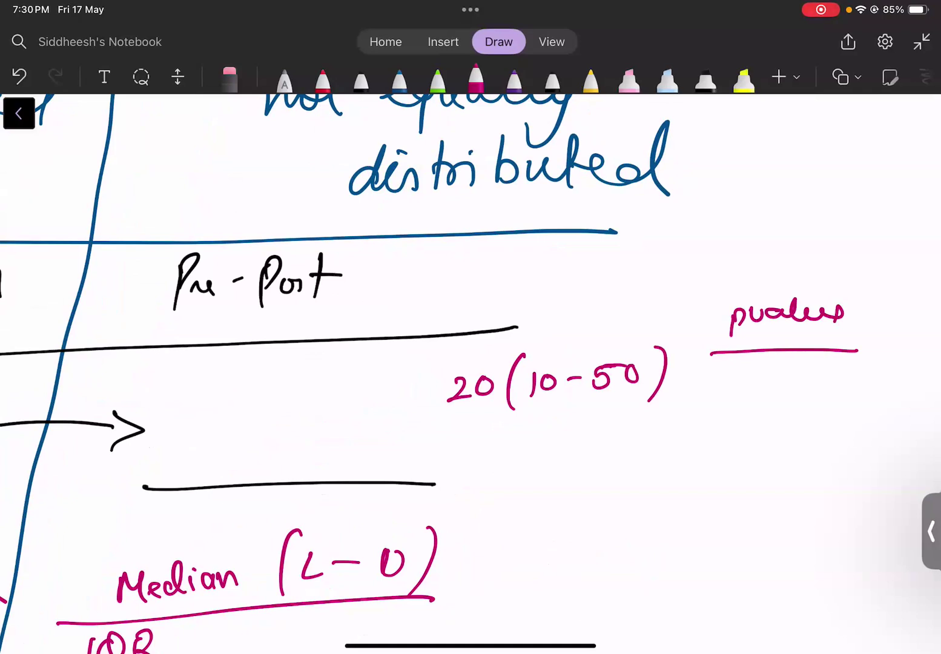
Write "20 ± 5.4" in magenta below "20 (10-50)" and underline it
mouse_move(585, 479)
mouse_down()
mouse_move(606, 493)
mouse_move(621, 474)
mouse_up()
drag(648, 465, 646, 482)
drag(639, 475, 655, 473)
drag(635, 489, 690, 465)
click(696, 482)
mouse_move(673, 467)
mouse_down()
mouse_move(669, 491)
mouse_move(721, 481)
mouse_up()
drag(717, 466, 719, 491)
drag(555, 509, 758, 498)
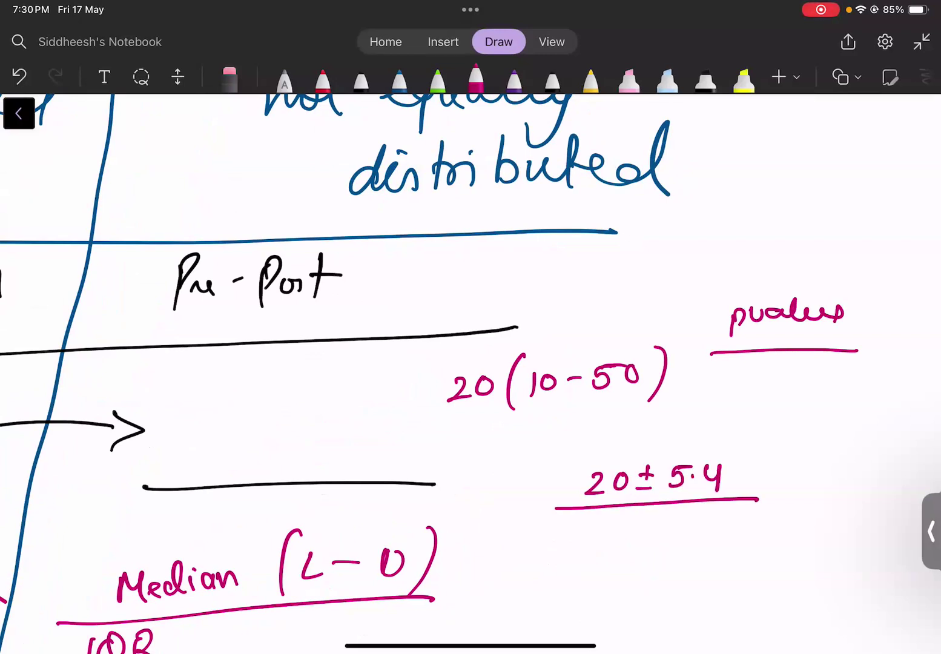
Write "20 (10-28)" in magenta directly beneath the underlined "20 ± 5.4"
mouse_move(552, 540)
mouse_down()
mouse_move(570, 559)
mouse_move(585, 540)
mouse_up()
mouse_move(622, 518)
mouse_down()
mouse_move(612, 564)
mouse_move(640, 532)
mouse_up()
mouse_move(659, 536)
mouse_down()
mouse_move(690, 527)
mouse_move(700, 547)
mouse_move(718, 525)
mouse_move(723, 533)
mouse_up()
drag(746, 510, 729, 554)
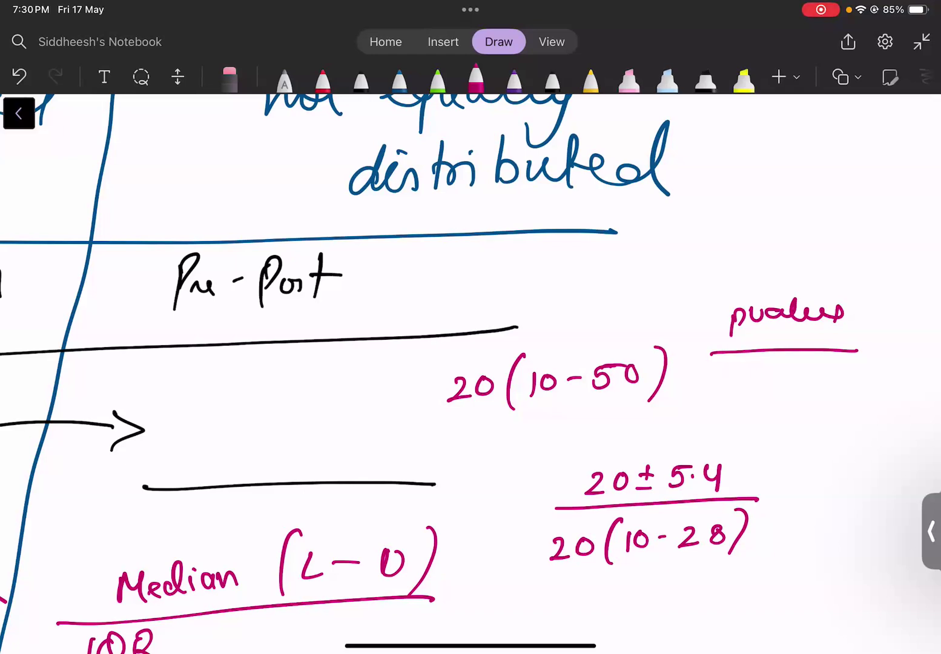
Mark "20 ± 5.4" with "eq" and a tick, "20 (10-28)" with "eq" and a circled cross, and double-underline the lower "20"
drag(691, 453, 739, 437)
mouse_move(763, 426)
mouse_down()
mouse_move(754, 451)
mouse_move(780, 431)
mouse_up()
drag(789, 428, 840, 416)
mouse_move(658, 573)
mouse_down()
mouse_move(662, 583)
mouse_move(702, 592)
mouse_move(703, 618)
mouse_up()
mouse_move(749, 580)
mouse_down()
mouse_move(735, 599)
mouse_move(751, 598)
mouse_up()
mouse_move(726, 582)
mouse_down()
mouse_move(755, 581)
mouse_move(751, 566)
mouse_up()
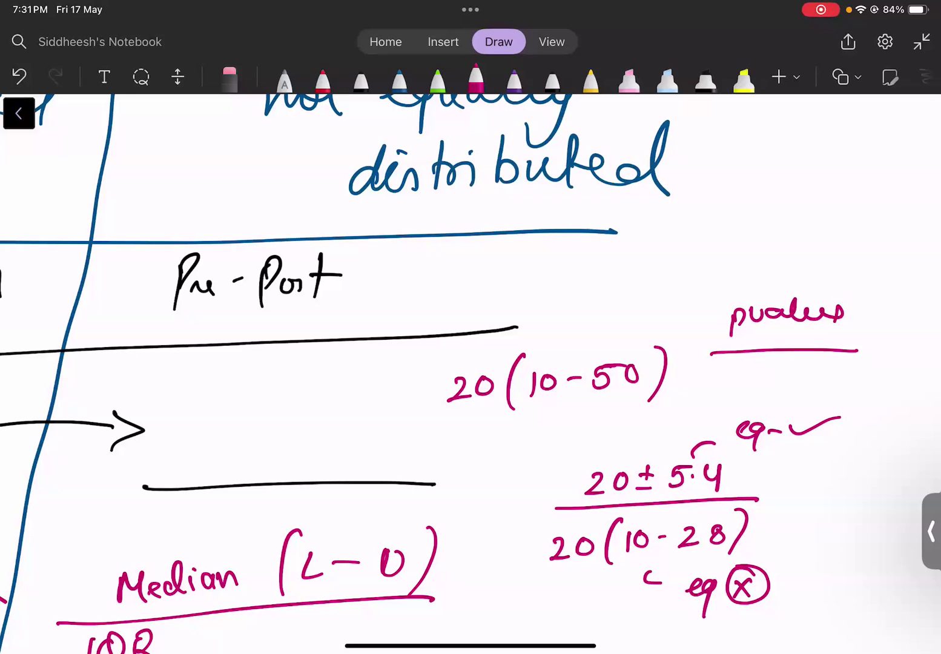
drag(536, 571, 612, 567)
drag(530, 582, 611, 577)
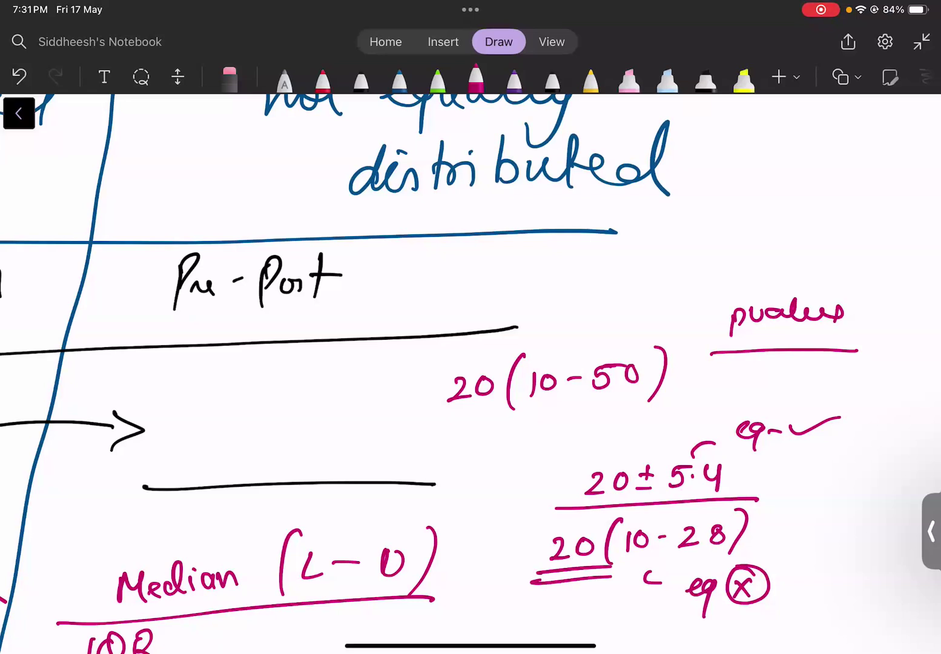
Review the finished distribution notes and the annotated nonparametric test dialog screenshots on the page
scroll(470, 372, down, 5)
drag(364, 363, 593, 398)
scroll(470, 372, up, 3)
scroll(471, 373, down, 3)
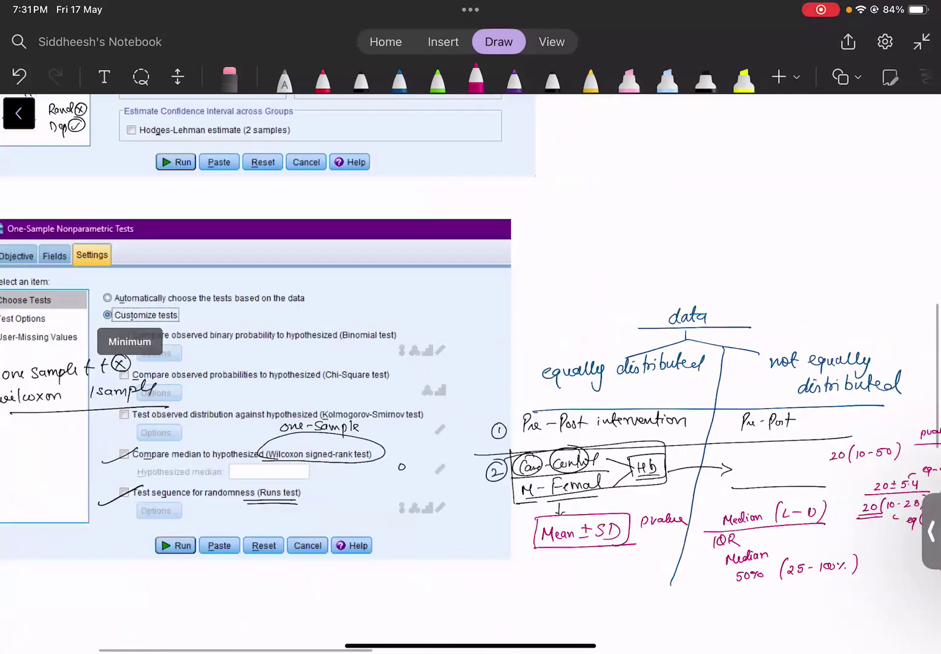
scroll(315, 484, down, 2)
scroll(470, 373, up, 2)
drag(471, 372, 553, 494)
scroll(412, 373, up, 10)
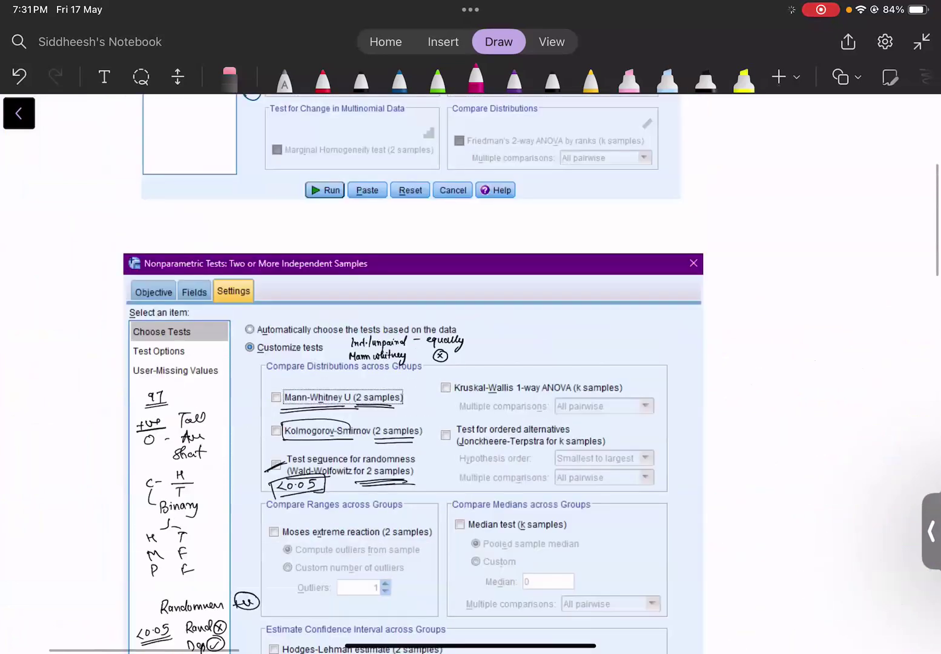
scroll(363, 373, down, 3)
scroll(424, 212, up, 5)
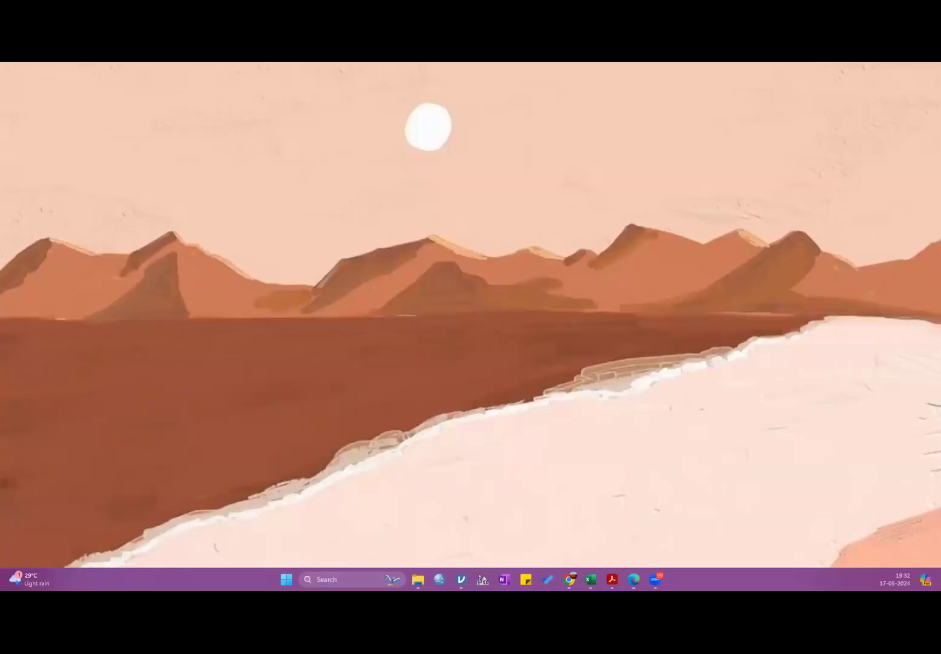
Switch to SPSS Statistics and browse to the SPSS CLASS folder on the Desktop for opening a data file
click(438, 579)
key(alt+Tab)
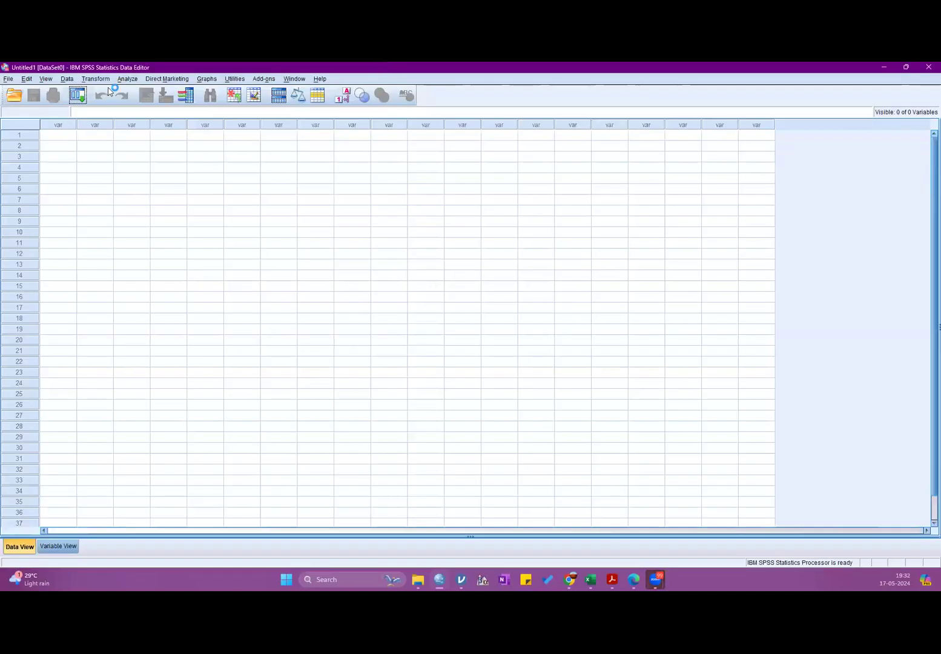
click(8, 79)
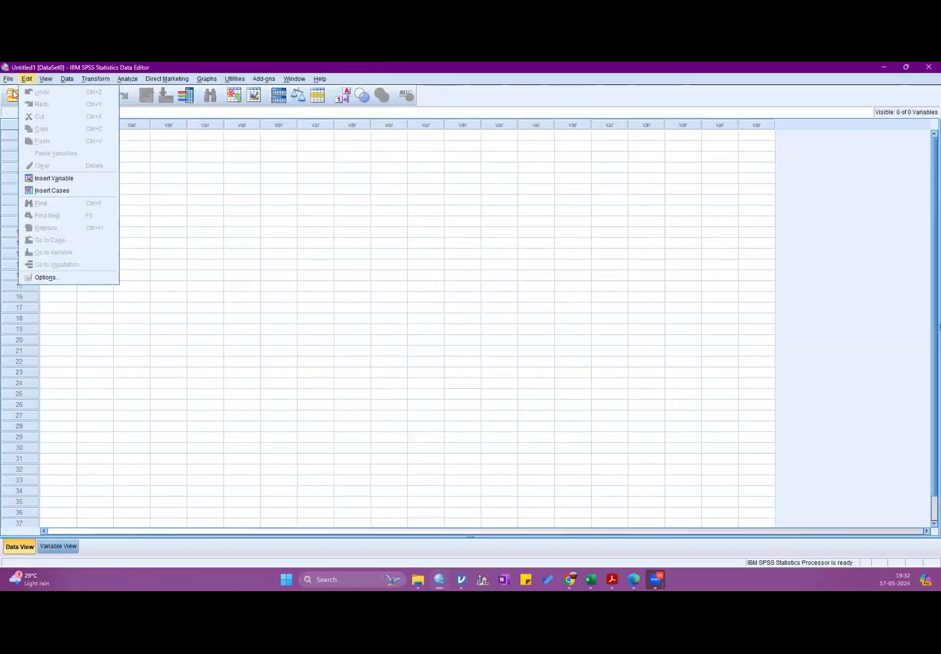
mouse_move(23, 103)
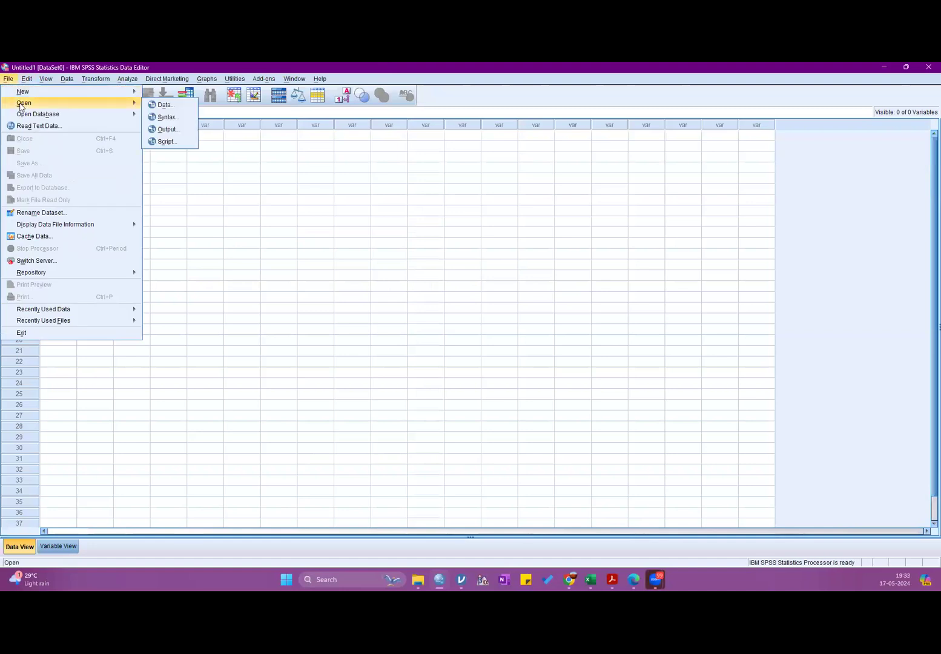
click(190, 106)
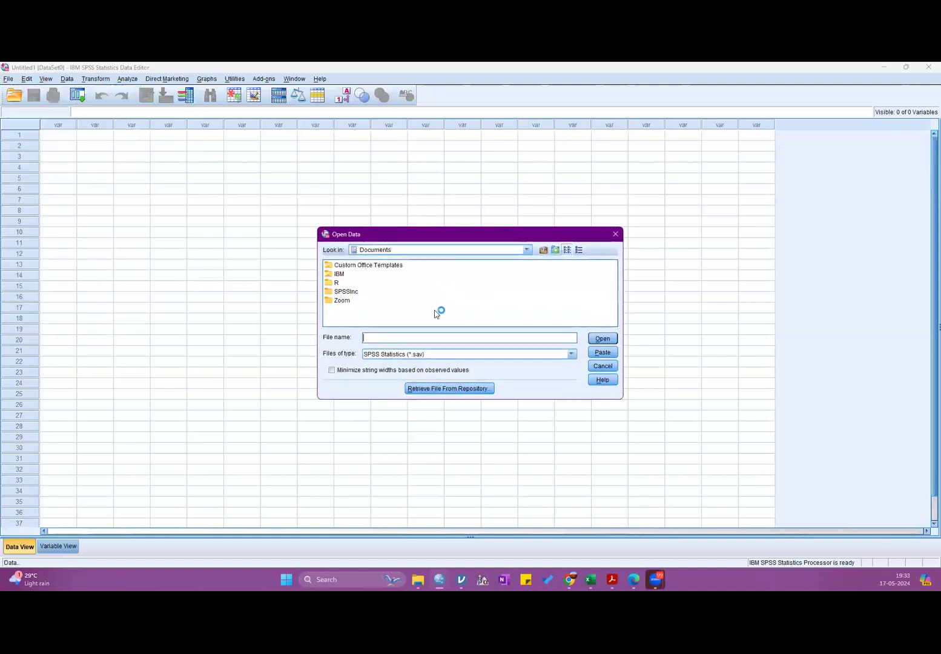
click(376, 250)
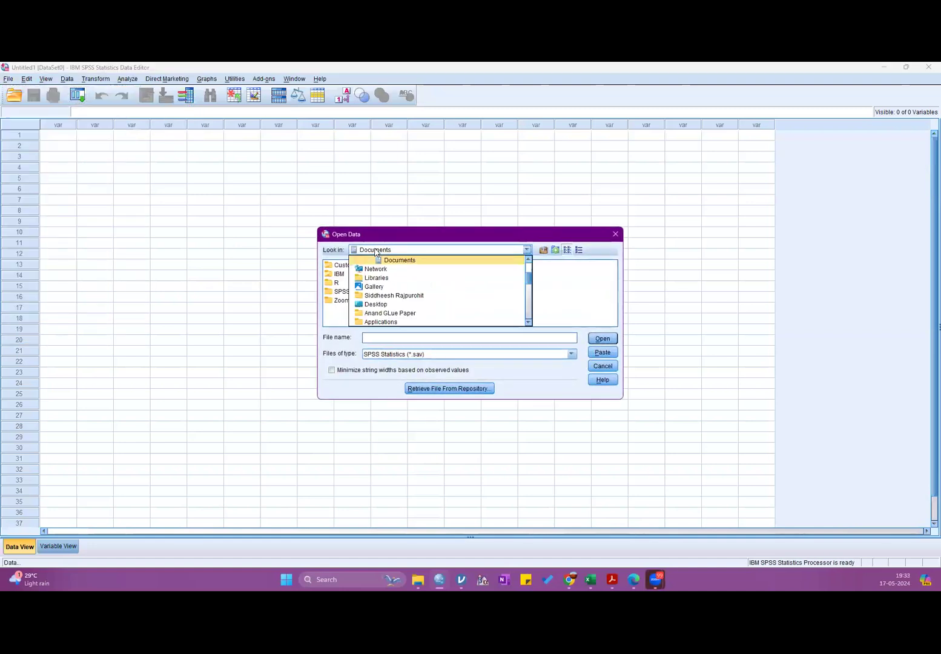
click(380, 304)
drag(380, 327, 502, 325)
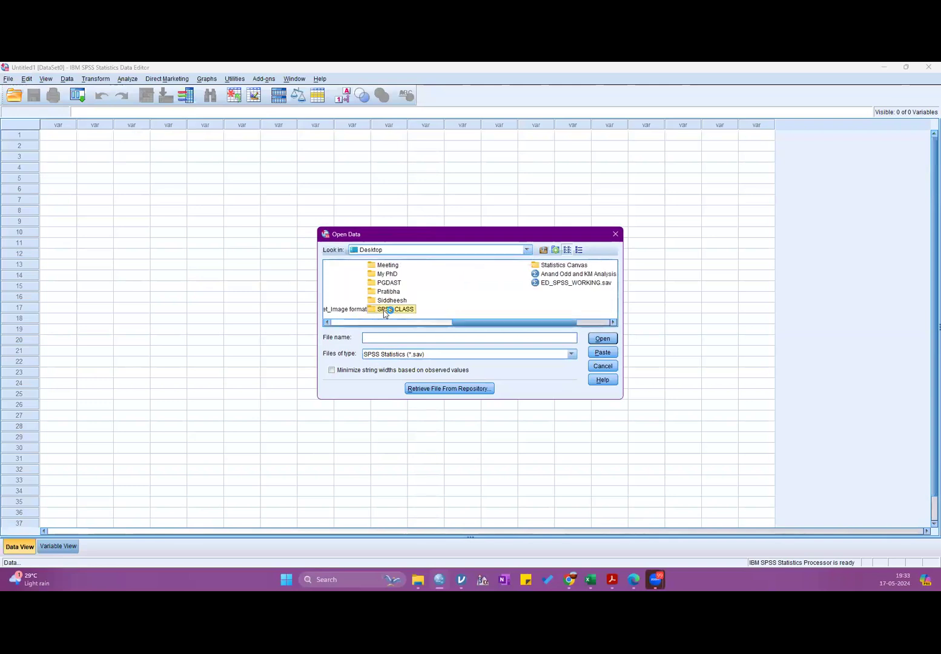
double_click(383, 309)
Set the file type to Excel and open "Paired sample t test.xlsx" as a dataset
click(385, 362)
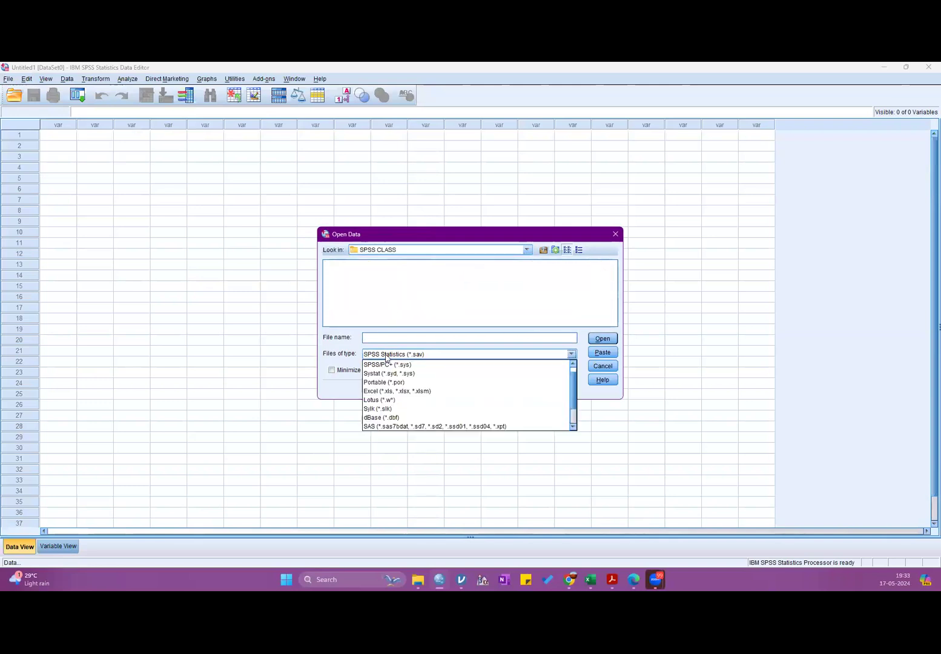
click(387, 390)
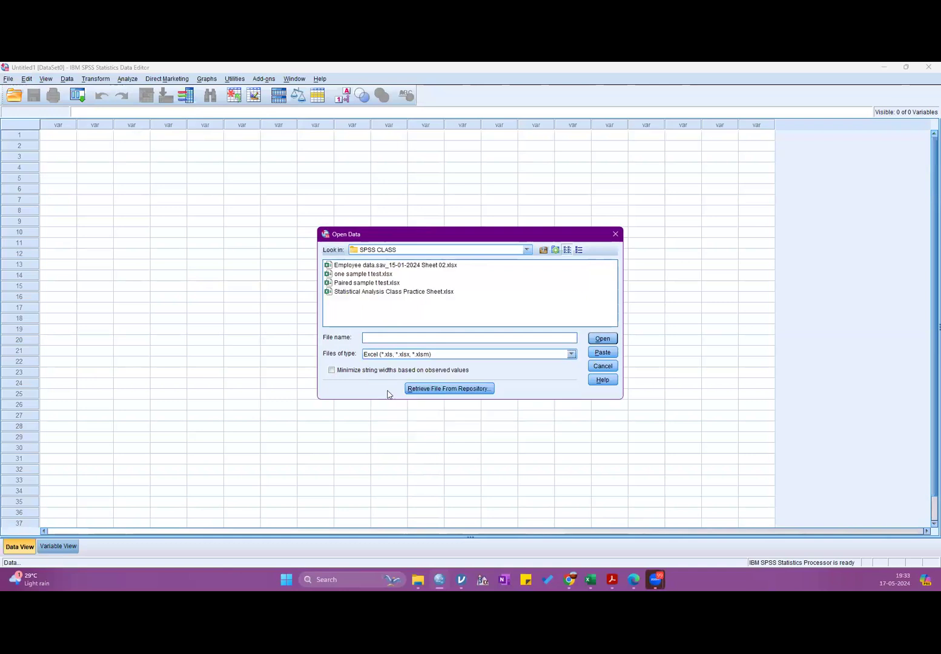
click(363, 283)
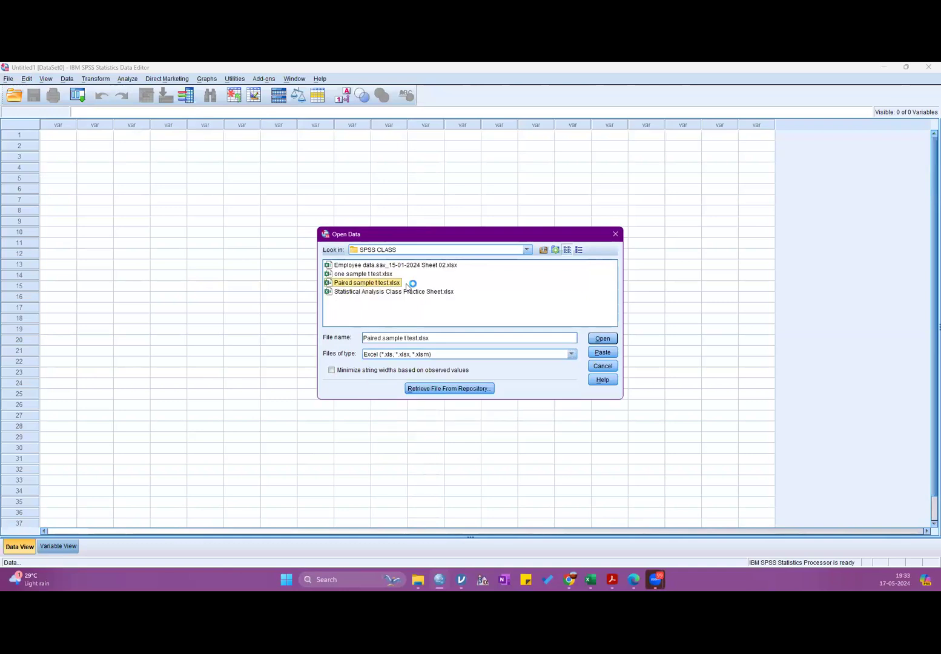
click(604, 339)
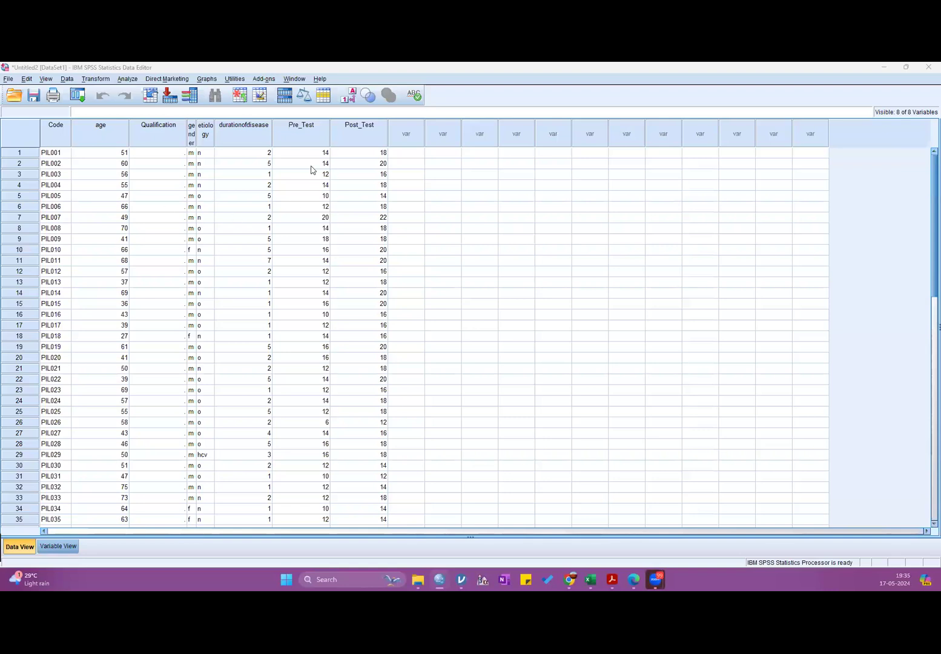
Highlight the Pre_Test and Post_Test columns one after the other in the dataset
click(298, 134)
click(354, 136)
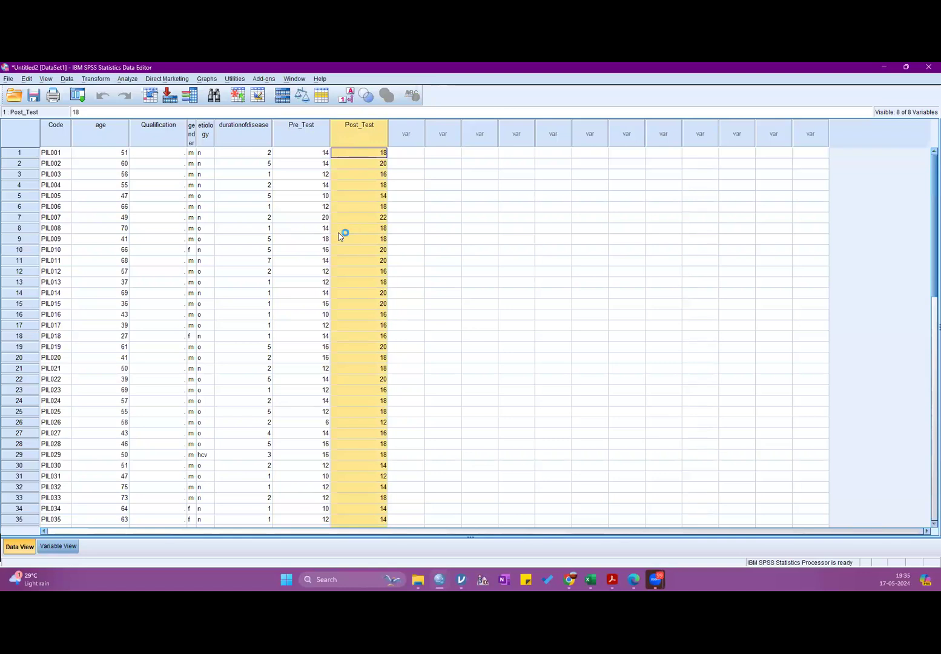
click(129, 81)
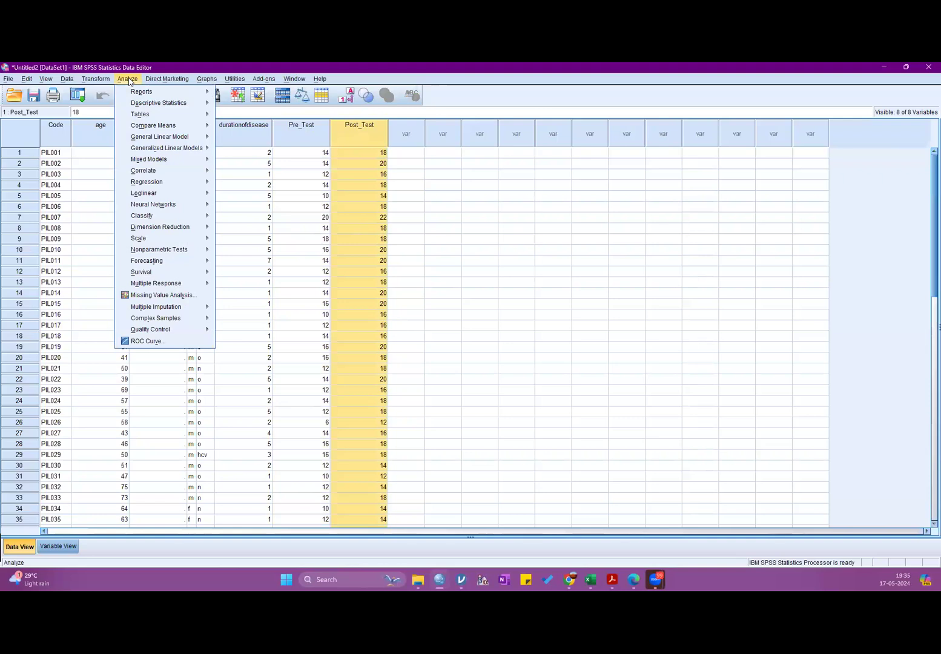
mouse_move(140, 104)
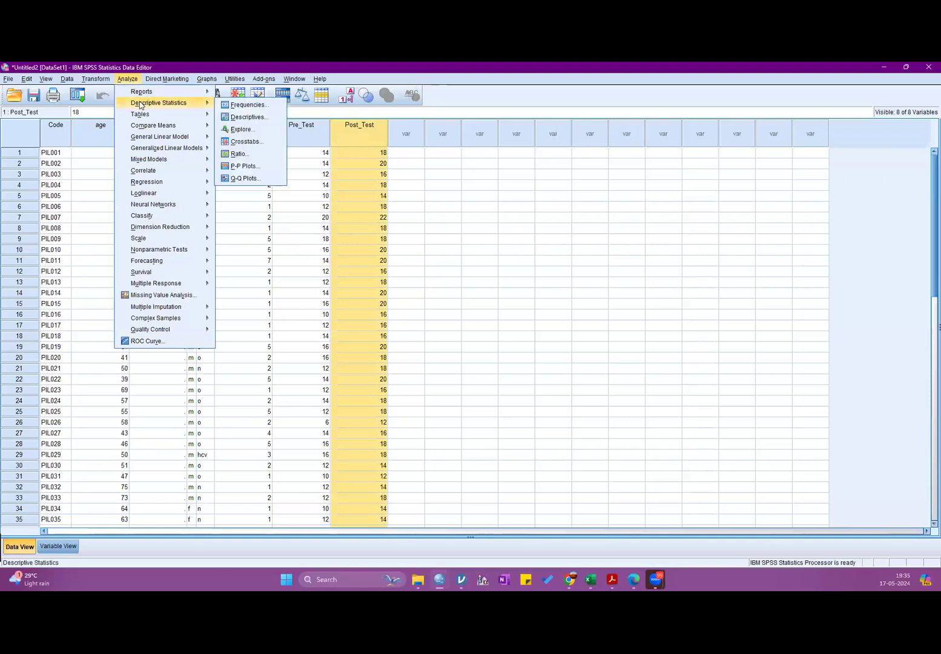
click(245, 130)
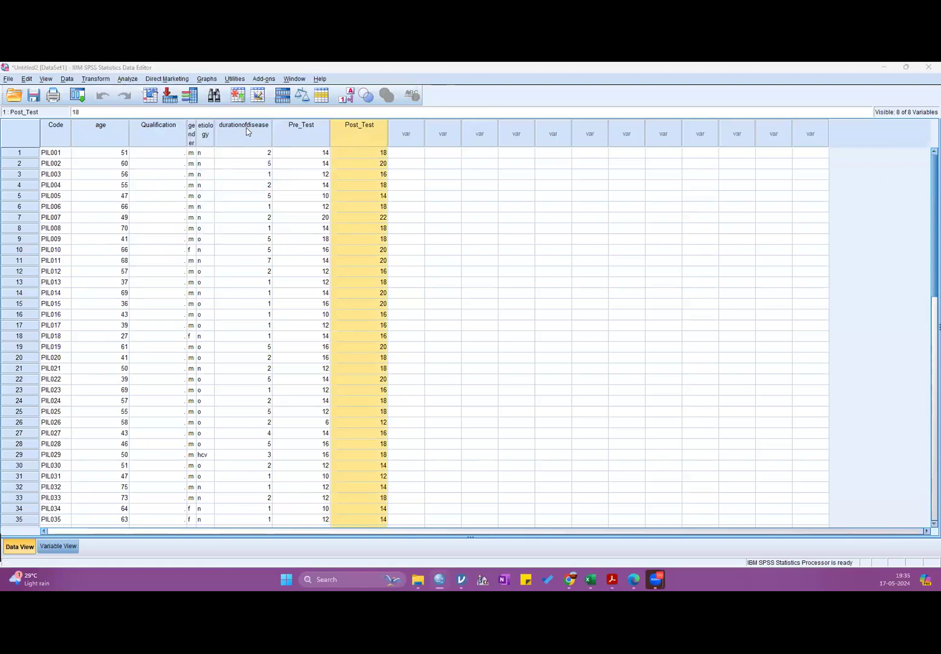
click(573, 240)
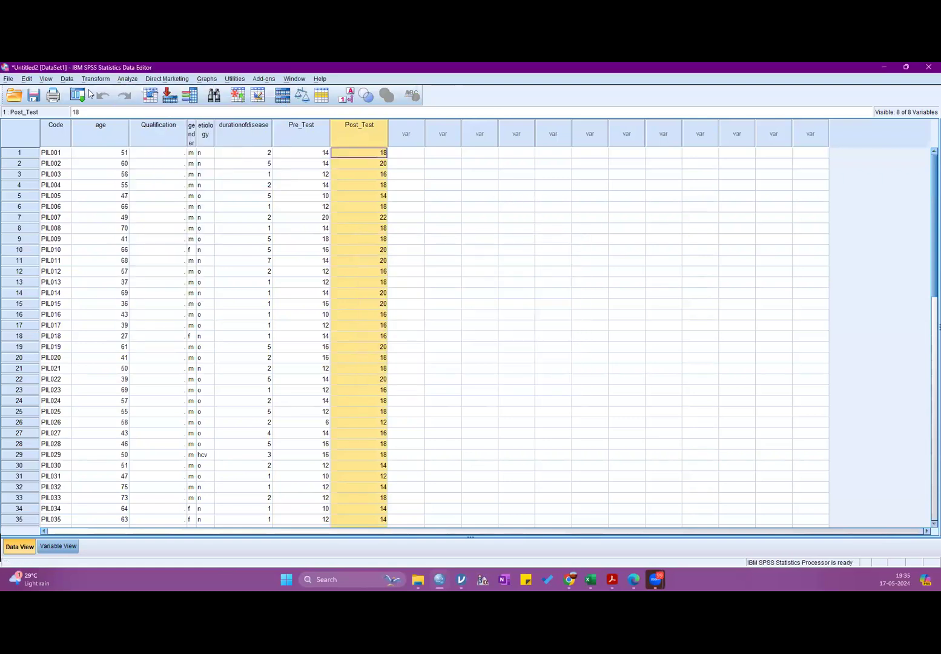
click(127, 78)
mouse_move(146, 105)
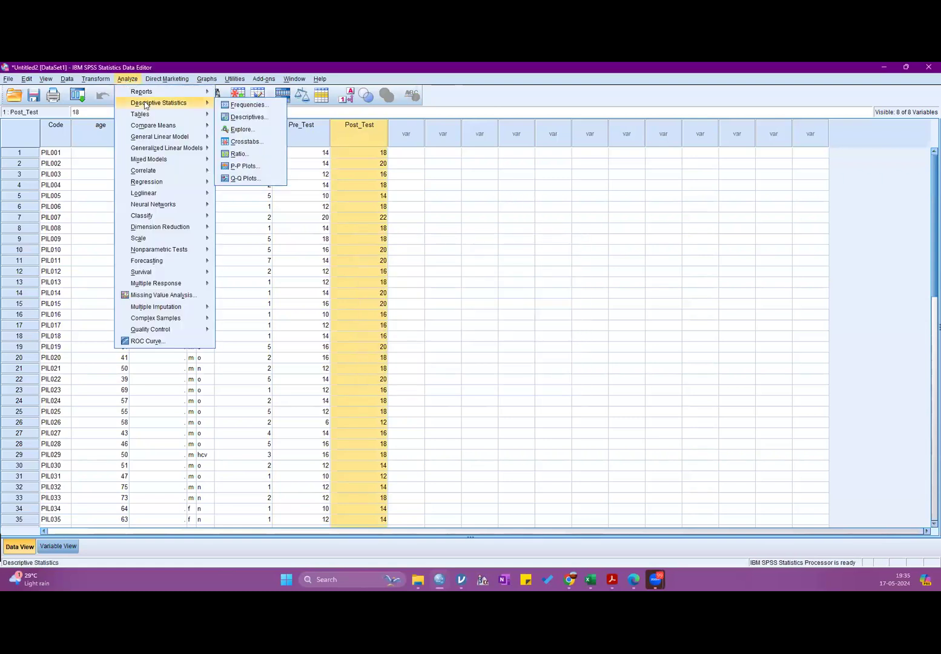
click(242, 128)
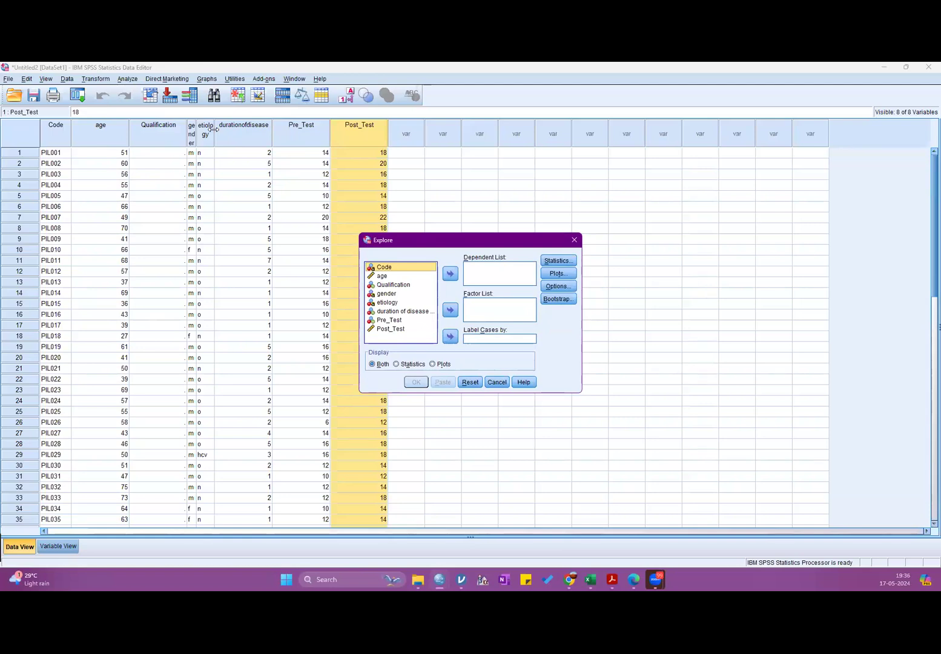
click(387, 321)
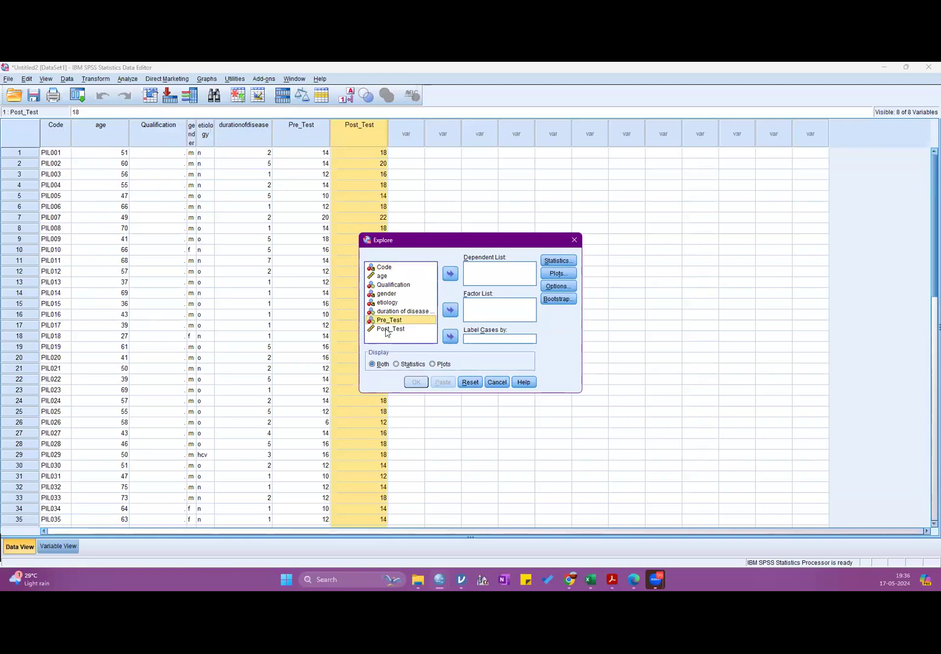
shift+click(385, 330)
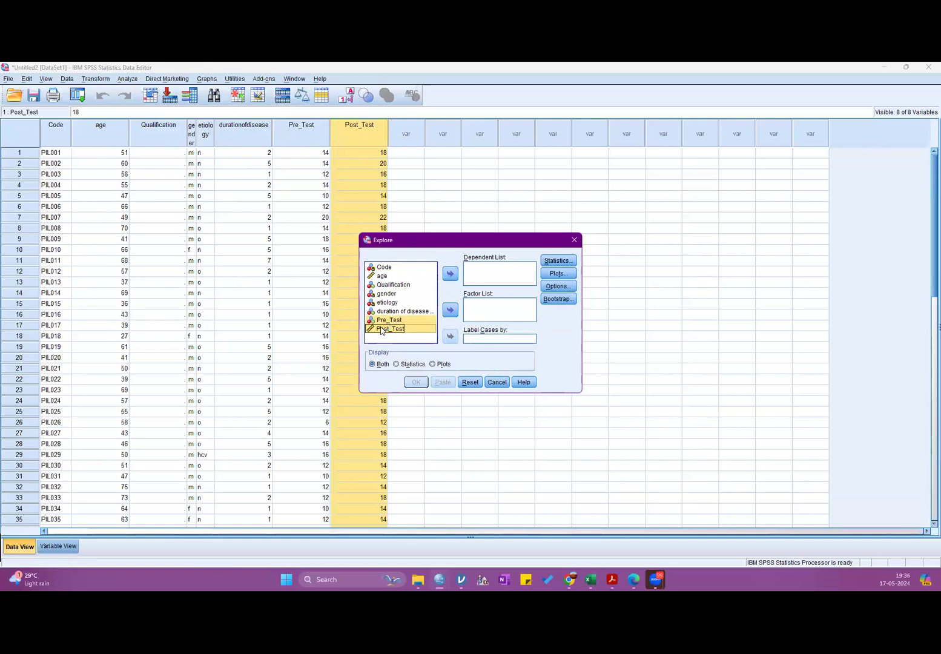
click(574, 239)
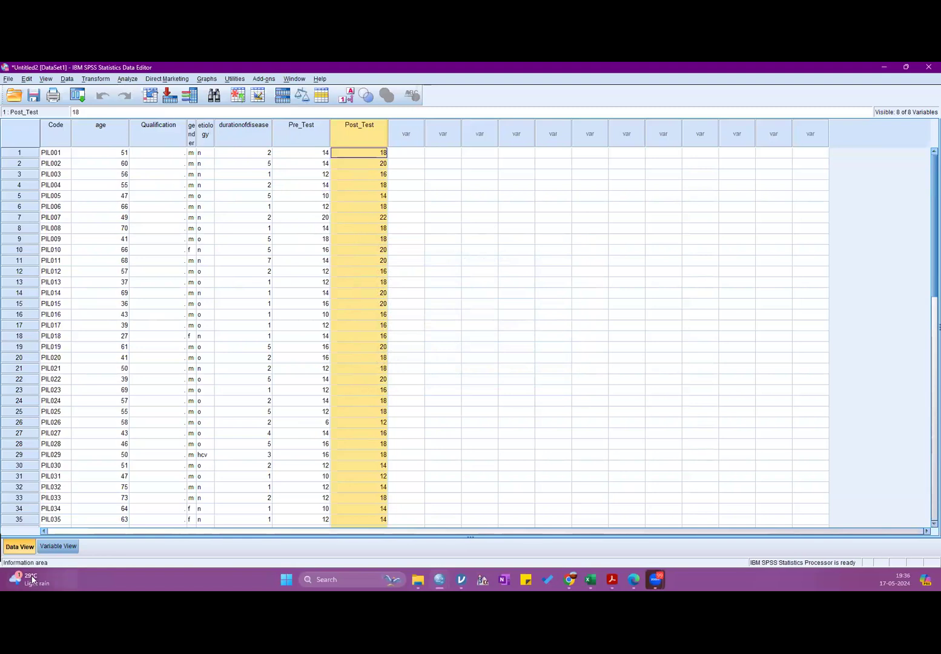
Set the measurement level of Pre_Test to Scale in the variable definitions and return to the data rows
click(57, 547)
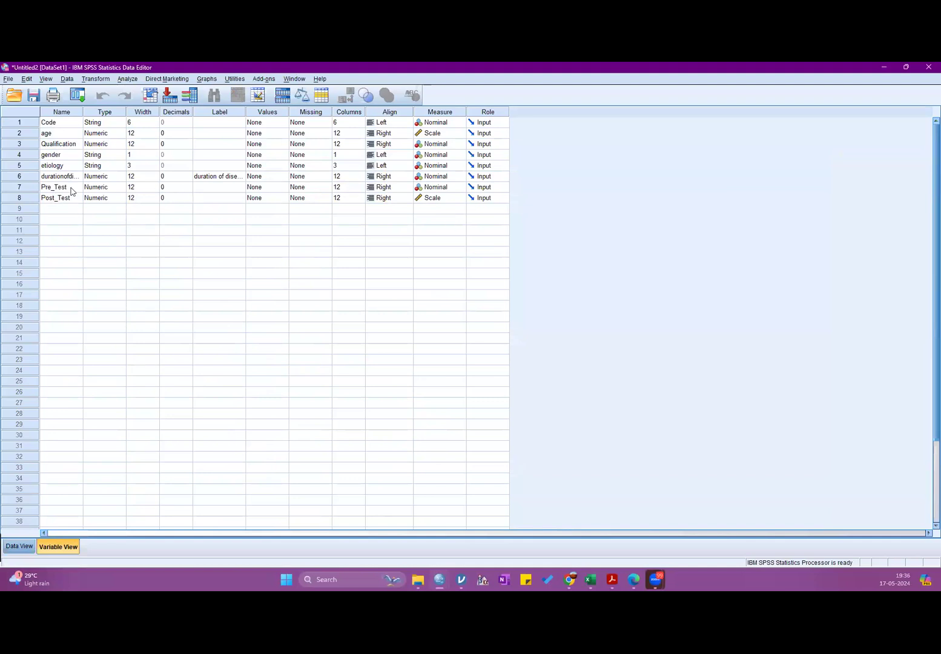
click(428, 190)
click(428, 189)
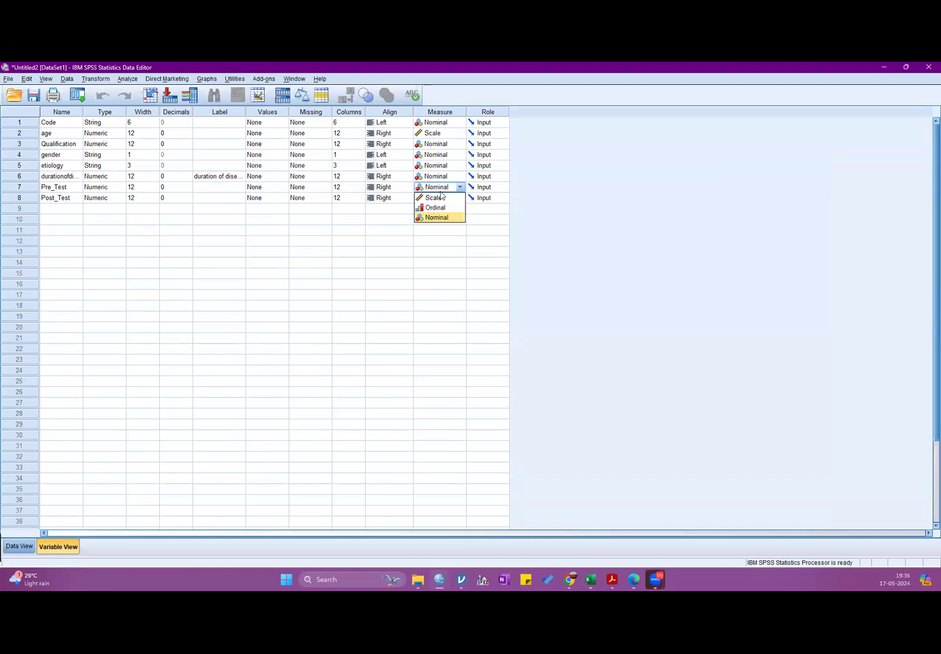
click(442, 197)
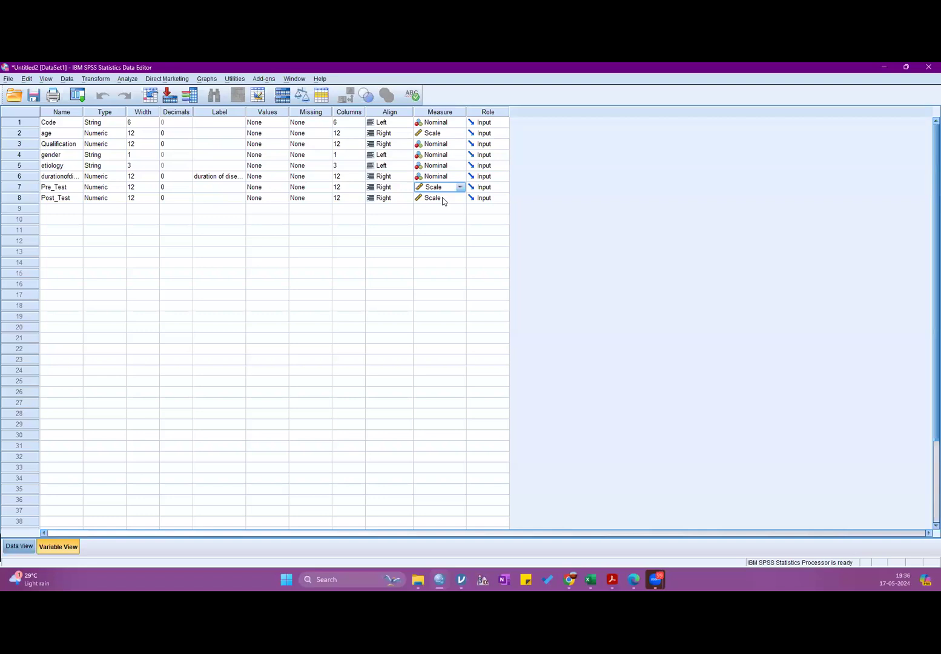
click(442, 198)
click(443, 200)
click(18, 546)
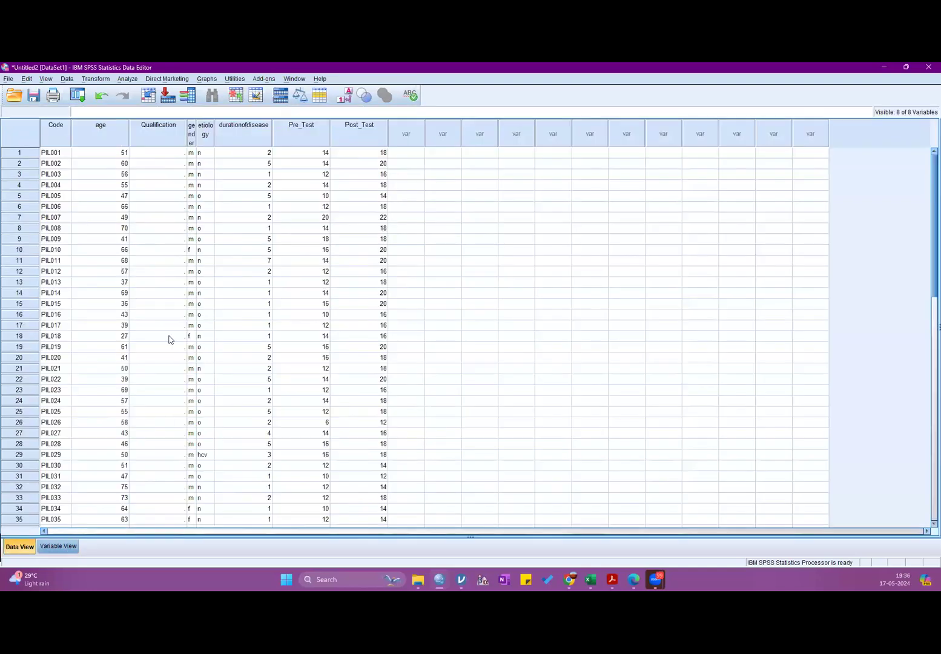
Start an Explore analysis and add Pre_Test and Post_Test as its dependent variables
click(127, 79)
mouse_move(147, 103)
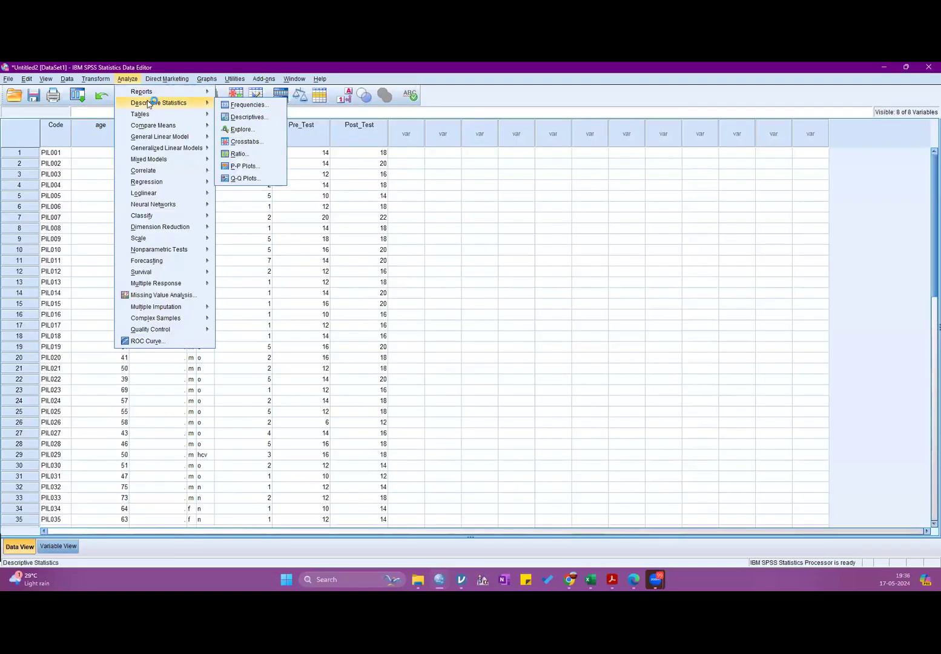
click(243, 127)
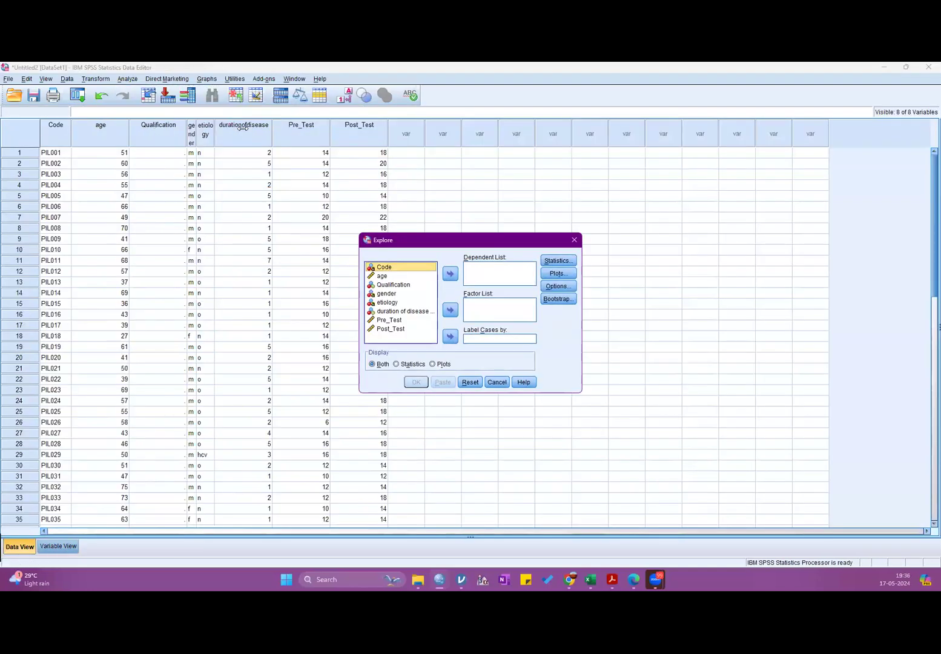
click(395, 320)
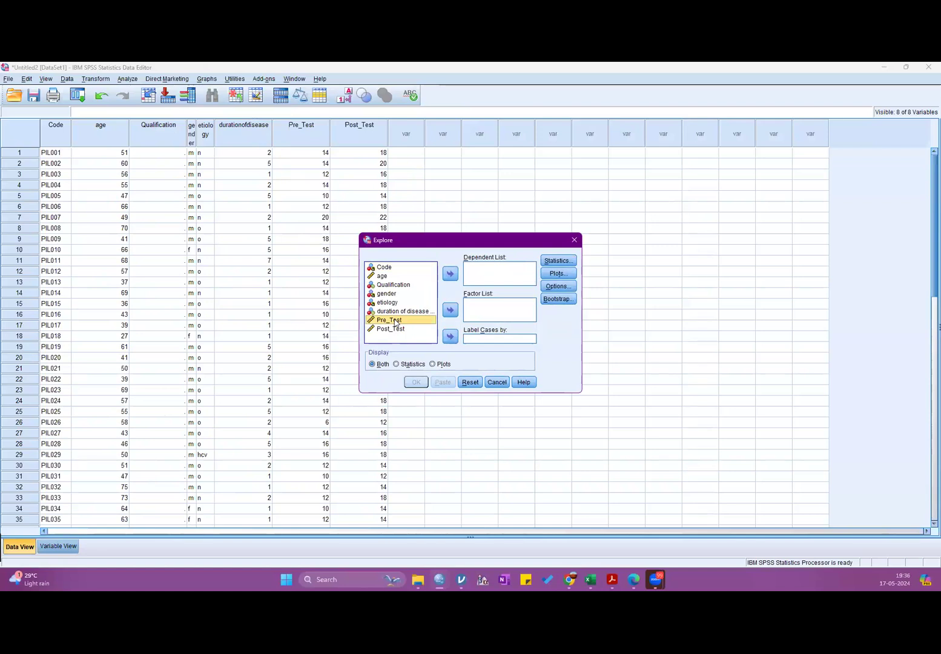
shift+click(391, 328)
click(450, 274)
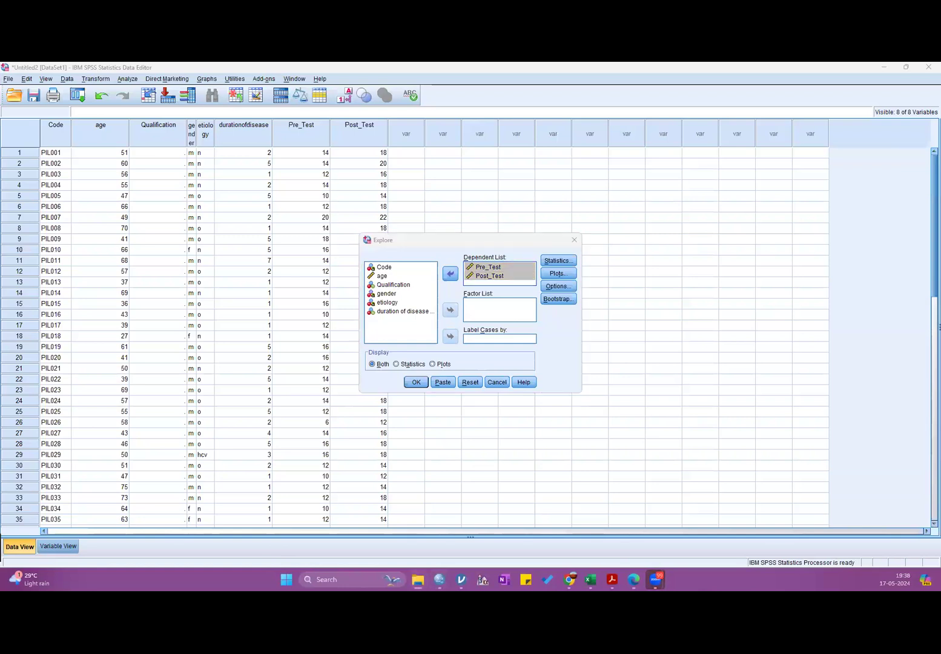
Switch to File Explorer and open the VC9 folder inside IBM > SPSS > Statistics > 20
key(alt+Tab)
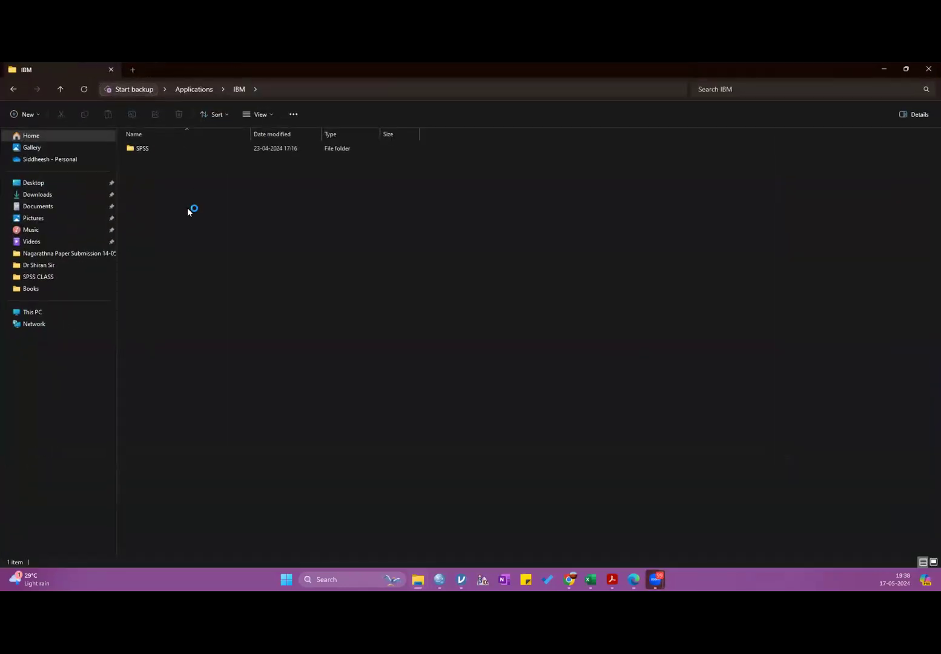
double_click(145, 149)
double_click(145, 150)
double_click(145, 149)
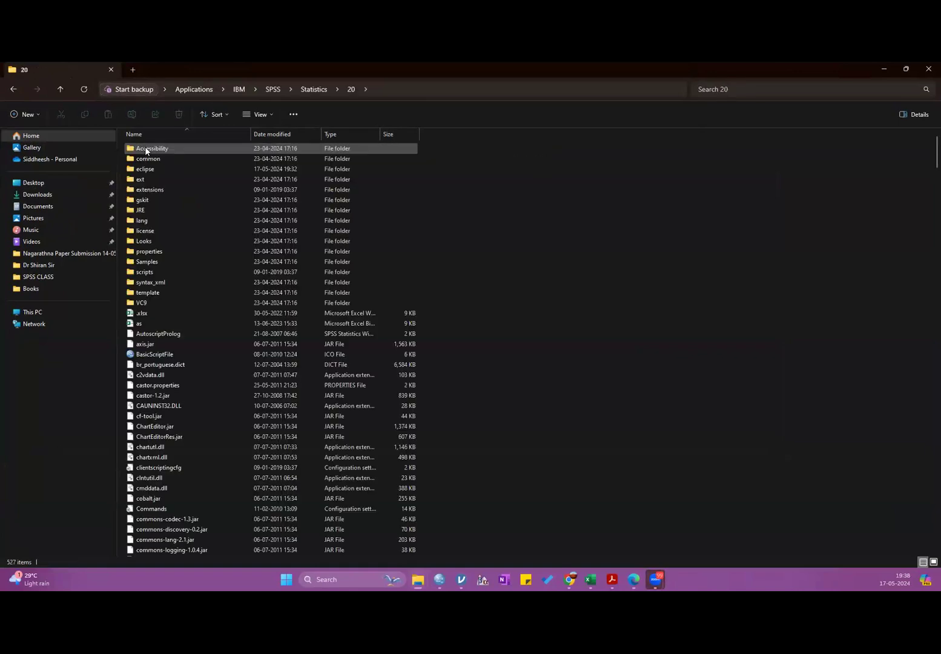
click(161, 304)
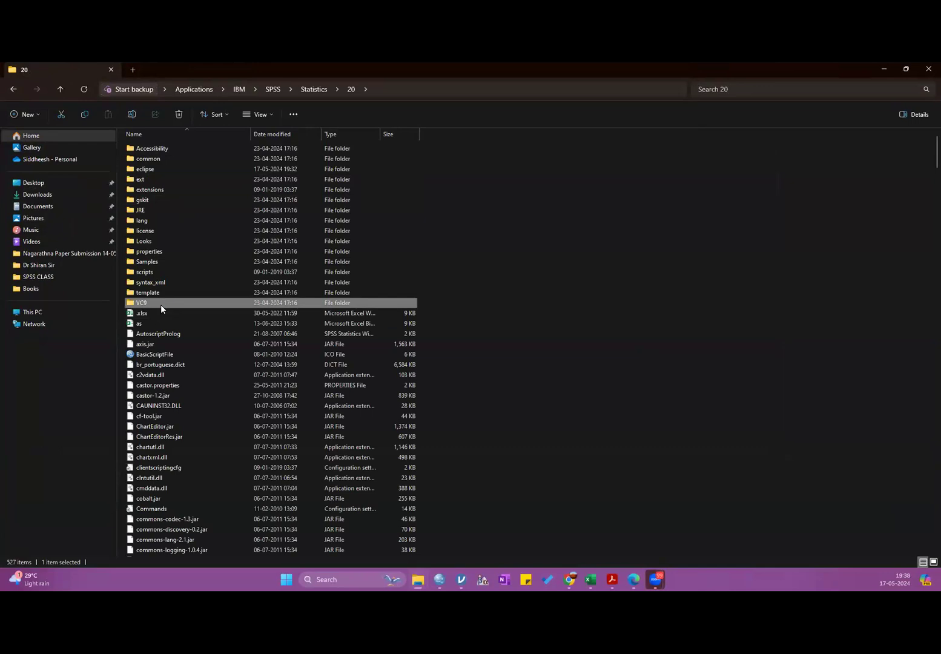
double_click(160, 304)
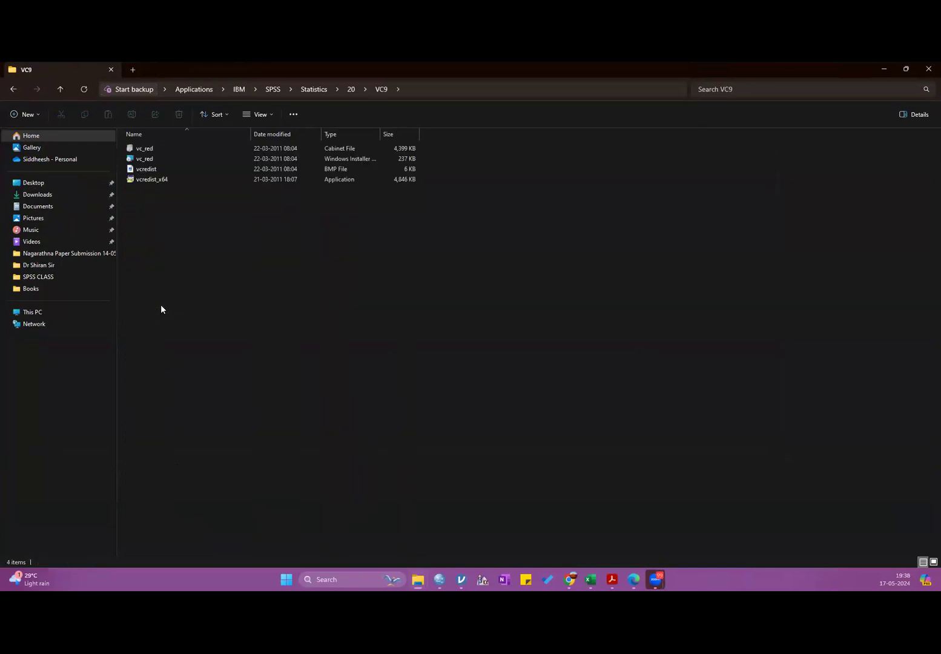
Run the vcredist_x64 application as administrator, then return to the Explore setup in SPSS Statistics
right_click(178, 178)
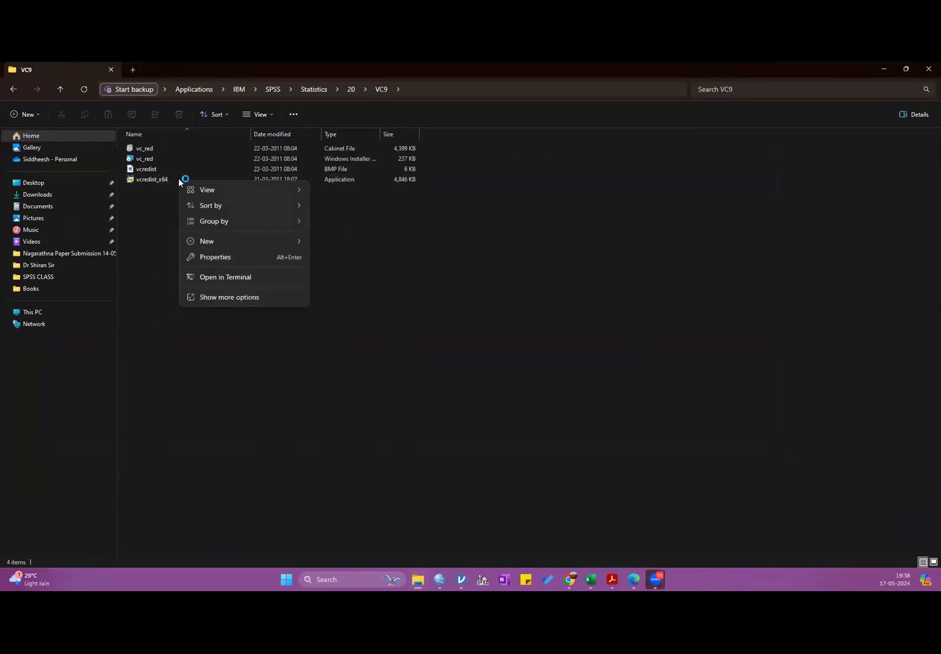
click(145, 180)
right_click(146, 180)
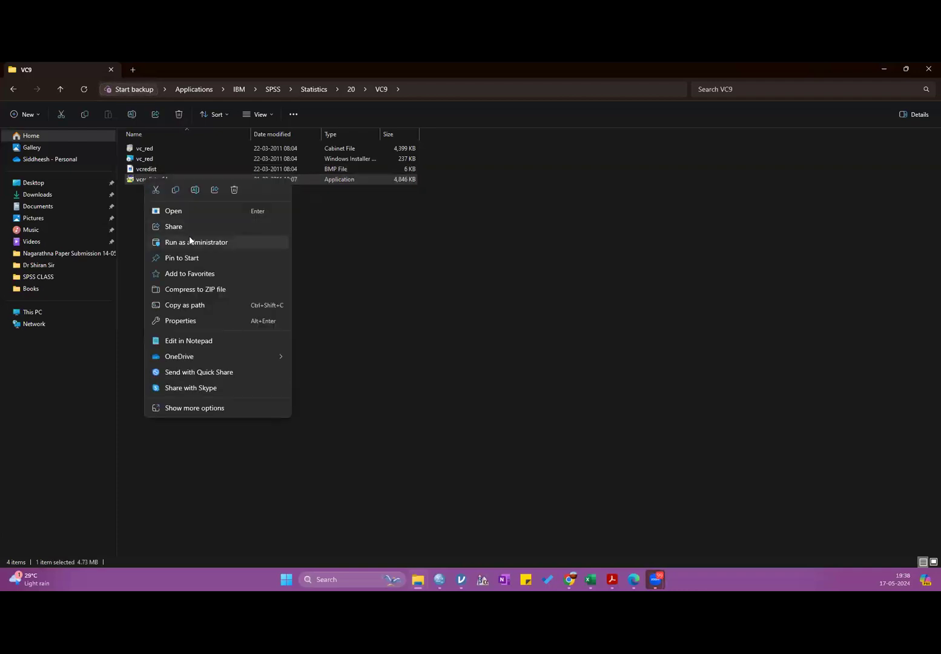
click(189, 241)
click(357, 375)
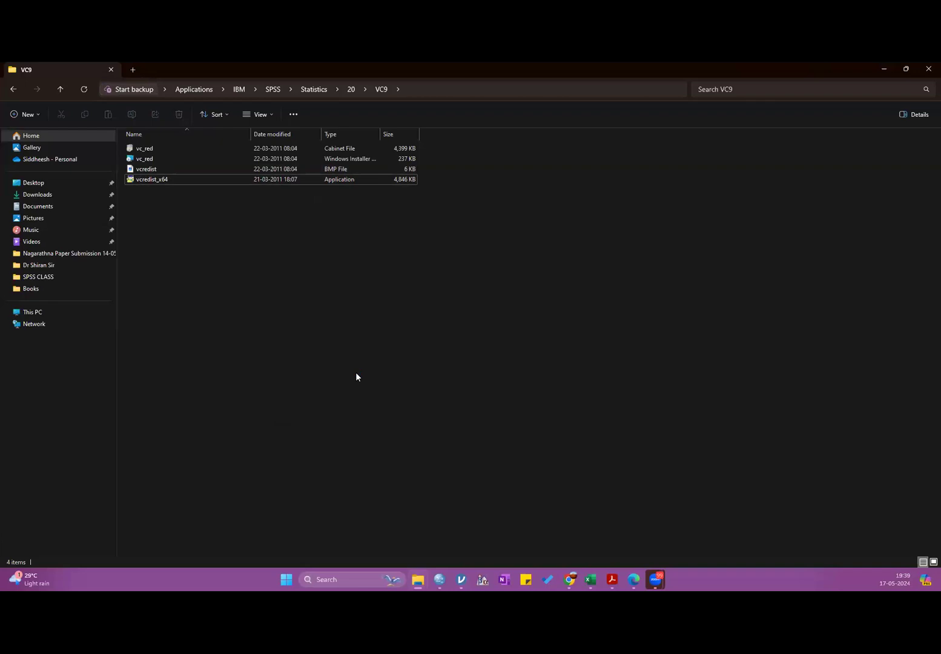
click(883, 69)
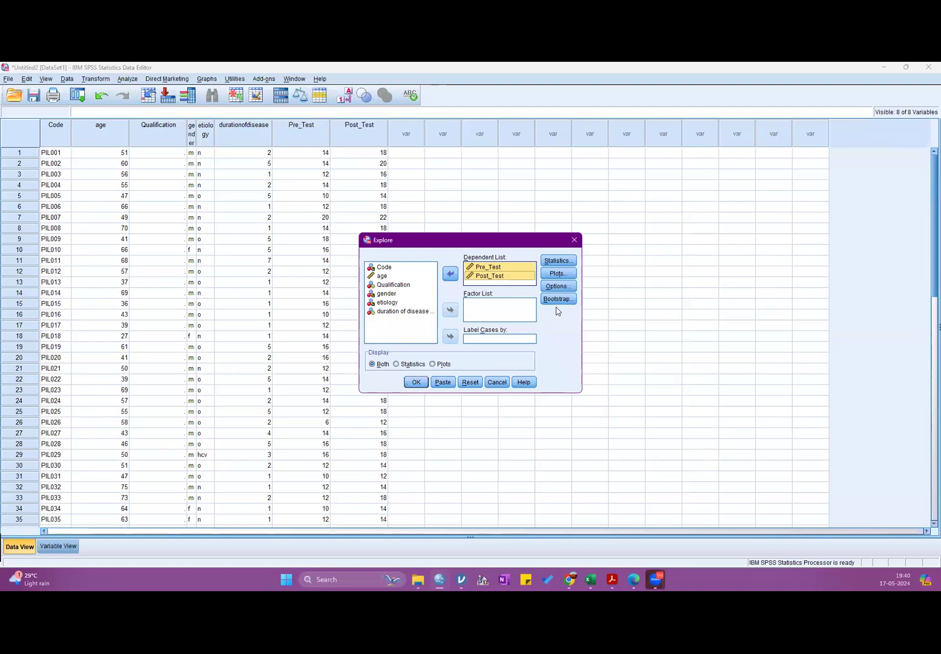
Keep Descriptives with a 95% confidence interval, enable normality plots with tests, and run the Explore analysis
click(562, 261)
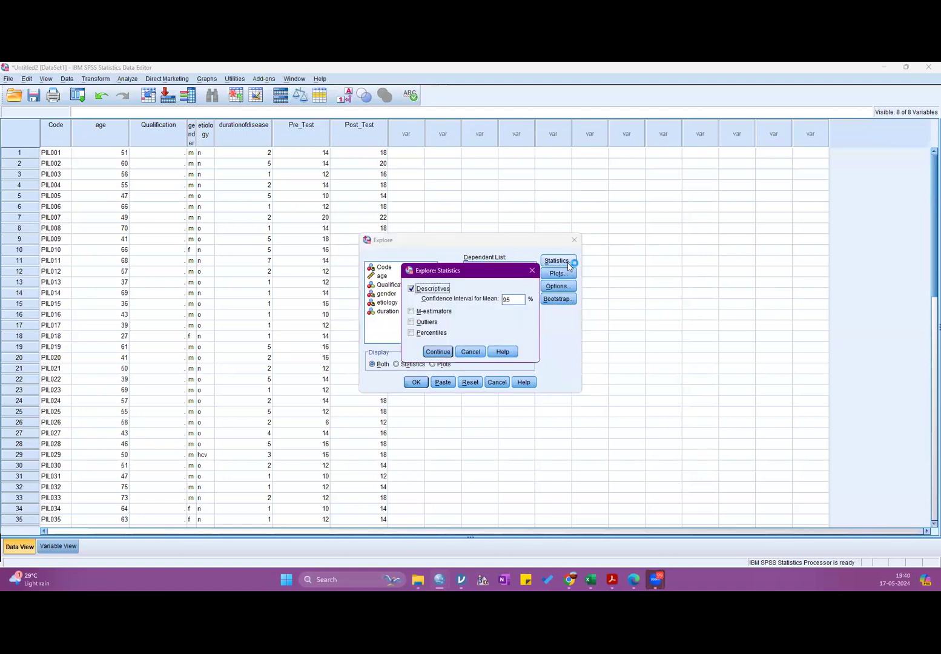
click(437, 351)
click(558, 273)
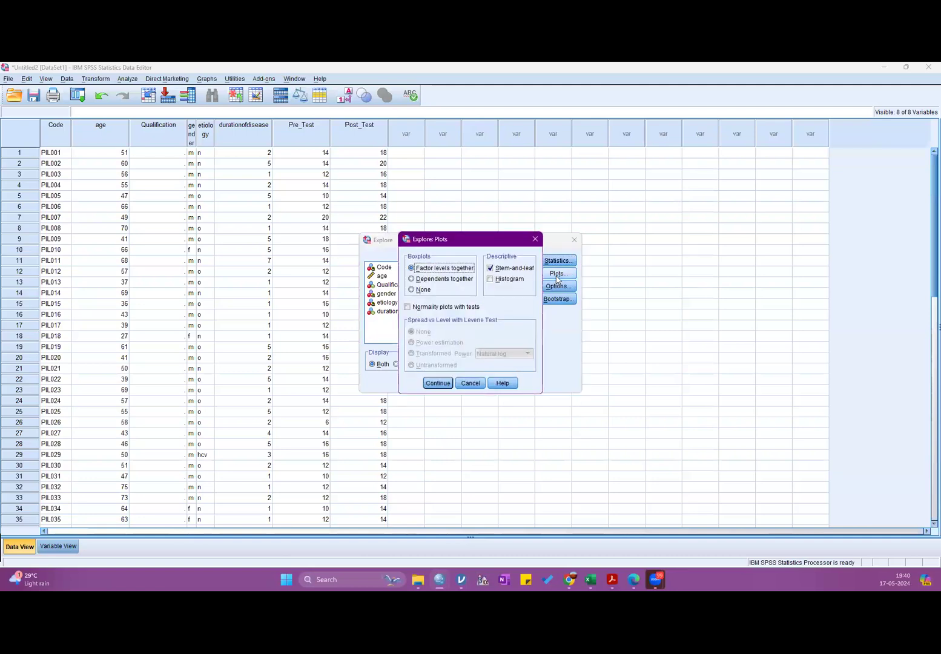
click(409, 307)
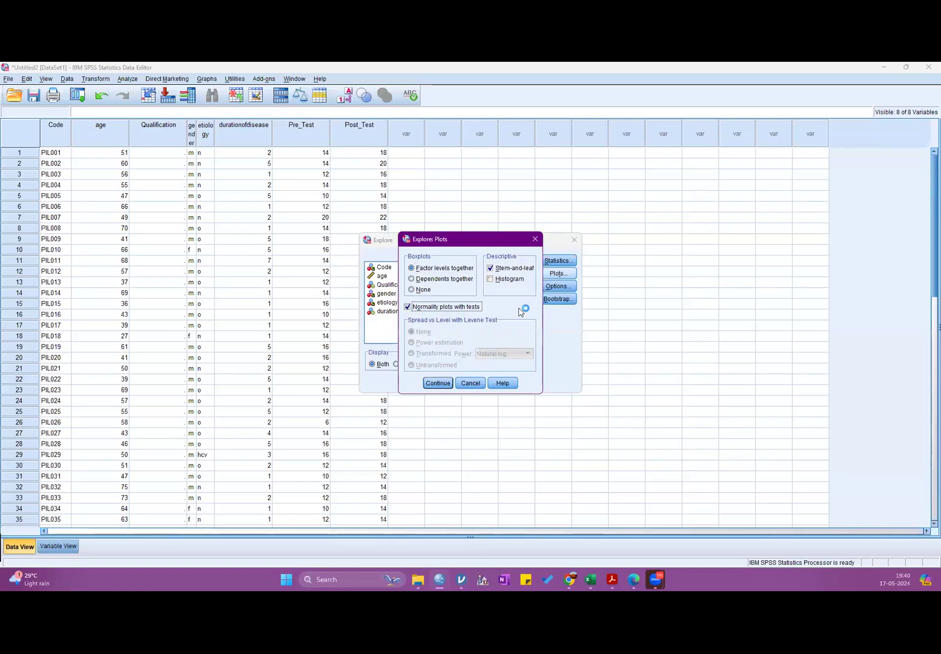
click(435, 383)
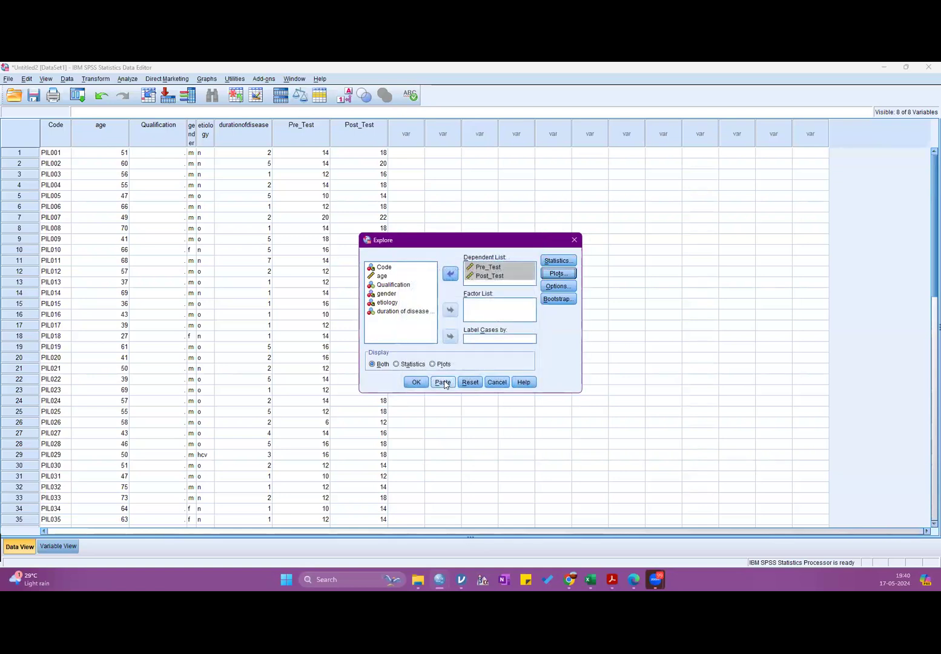
click(415, 382)
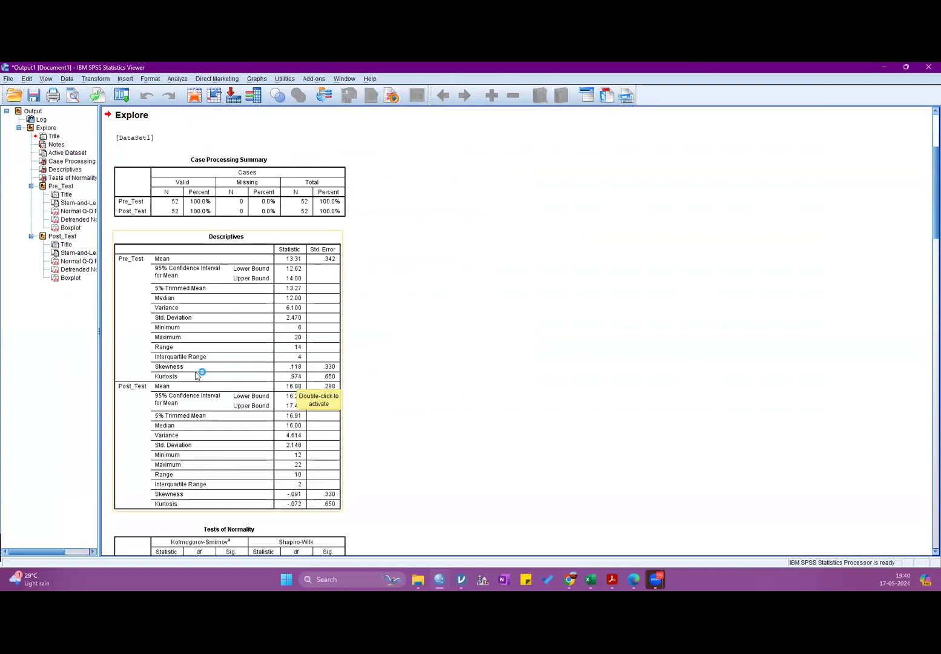
Examine the skewness values in the Descriptives table and the Kolmogorov-Smirnov and Shapiro-Wilk significance values in the Tests of Normality table
double_click(295, 368)
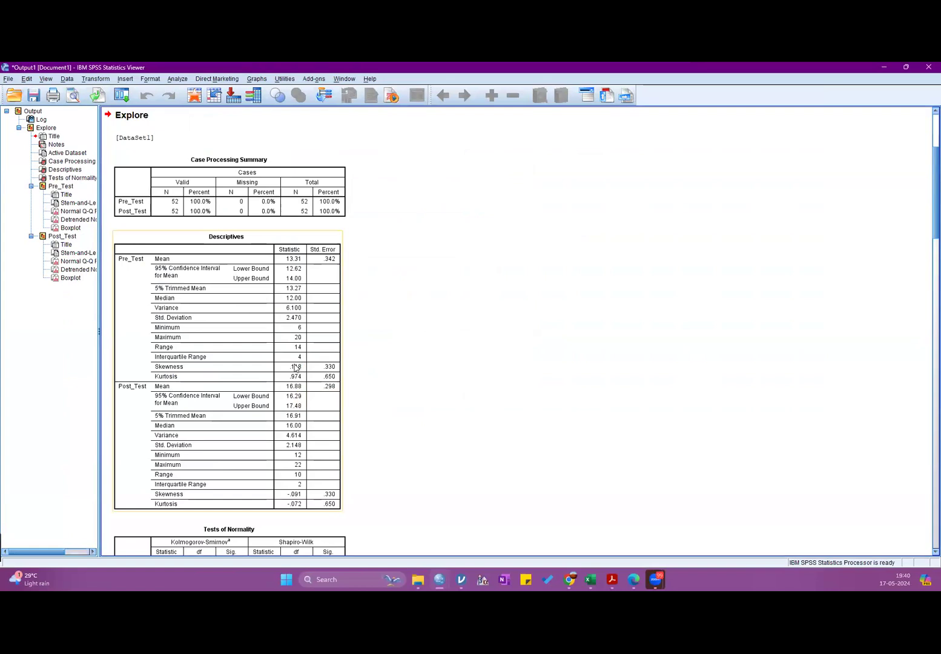
scroll(295, 368, down, 3)
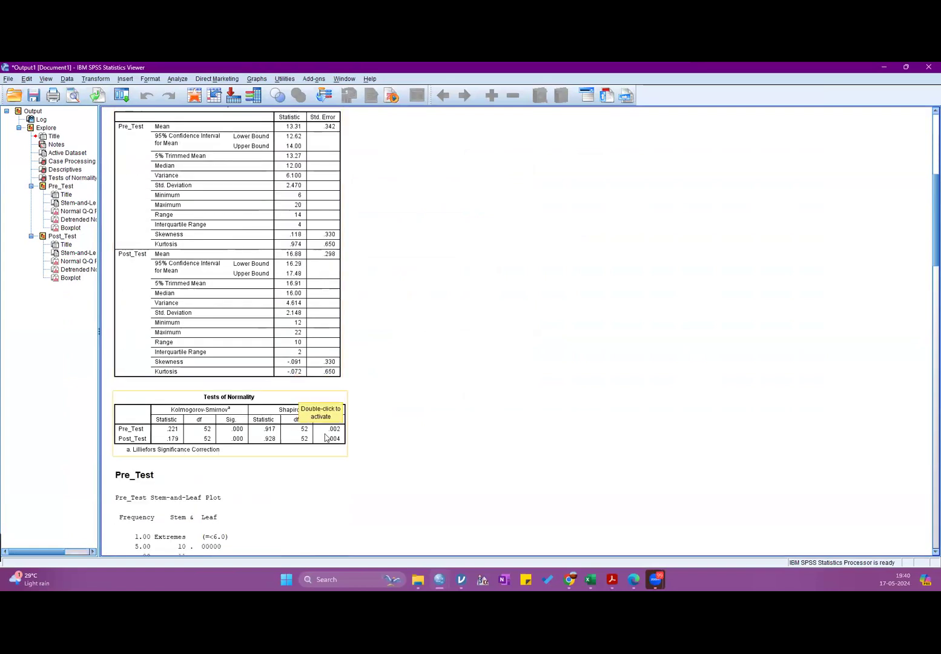
click(176, 429)
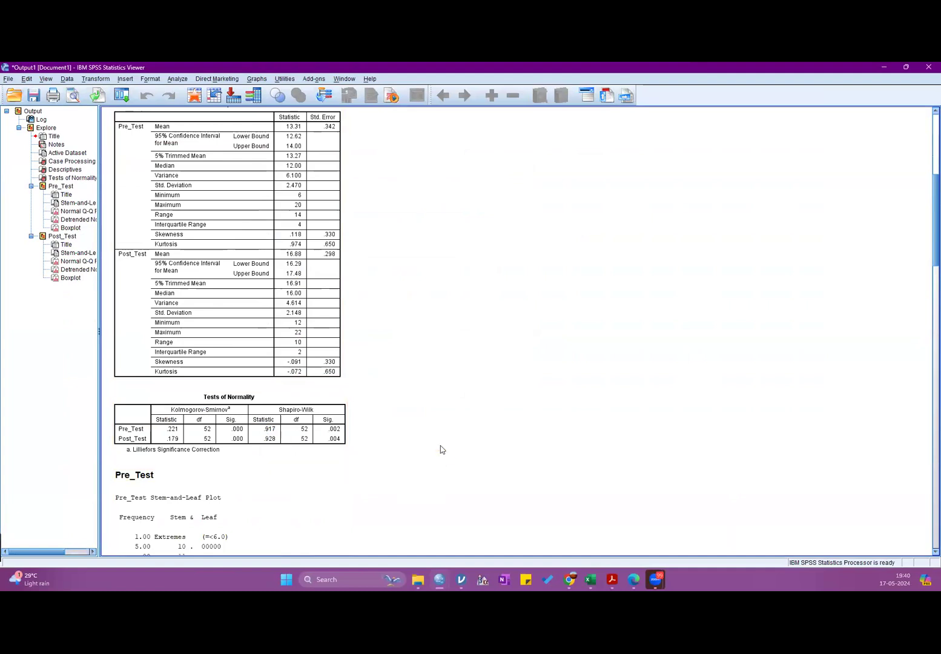
click(515, 456)
click(292, 419)
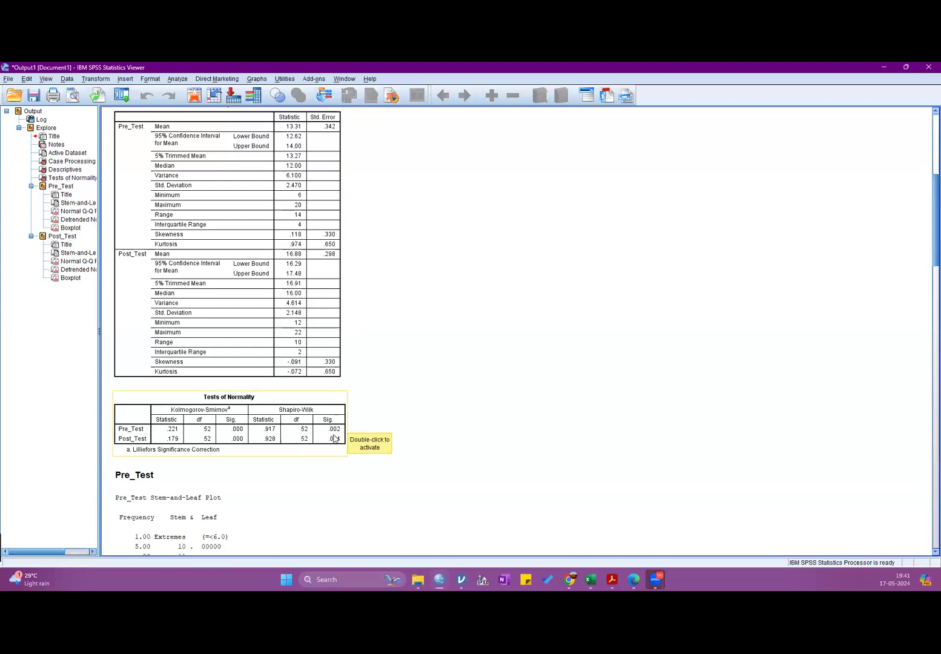
double_click(167, 448)
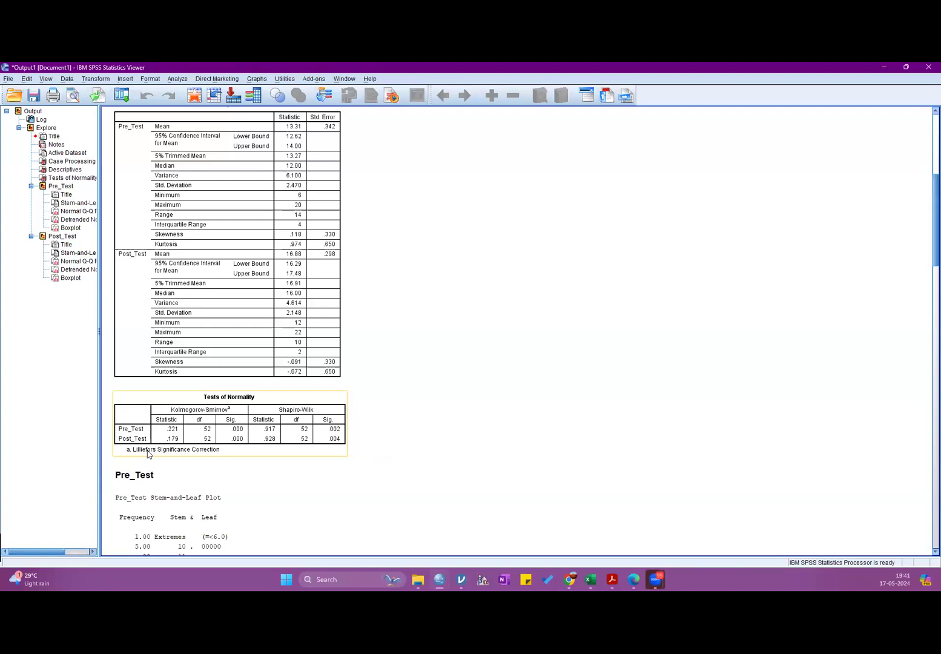
double_click(149, 453)
click(654, 115)
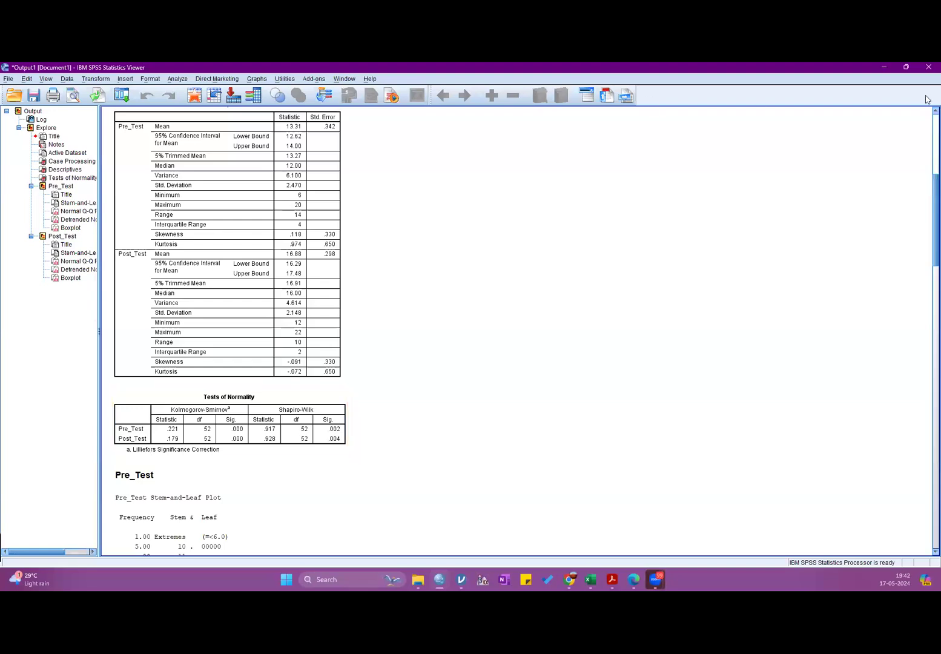
Return to the dataset and highlight the Code values and the Pre_Test and Post_Test columns in turn
click(883, 68)
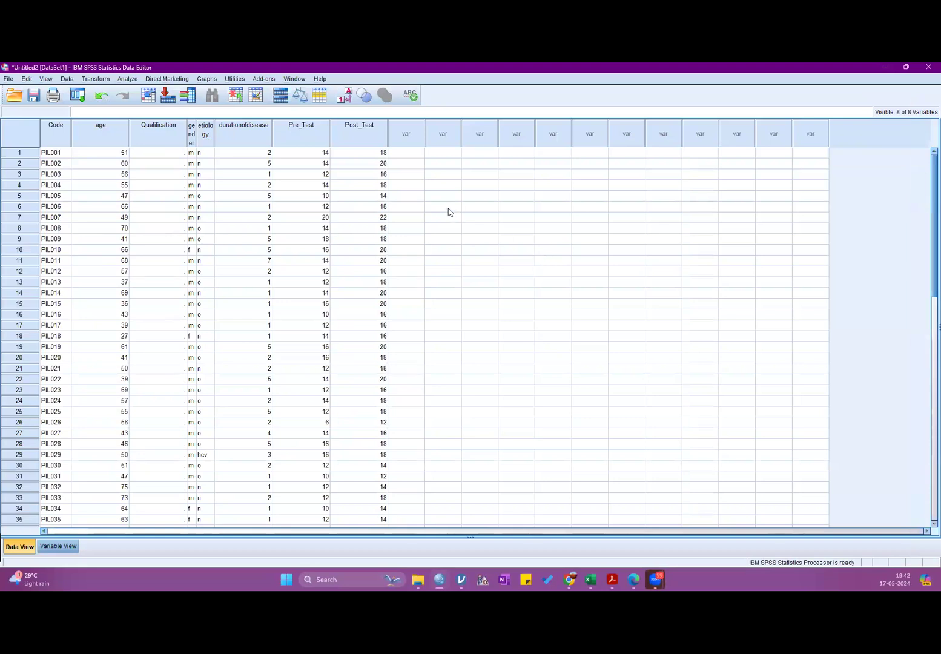
click(357, 130)
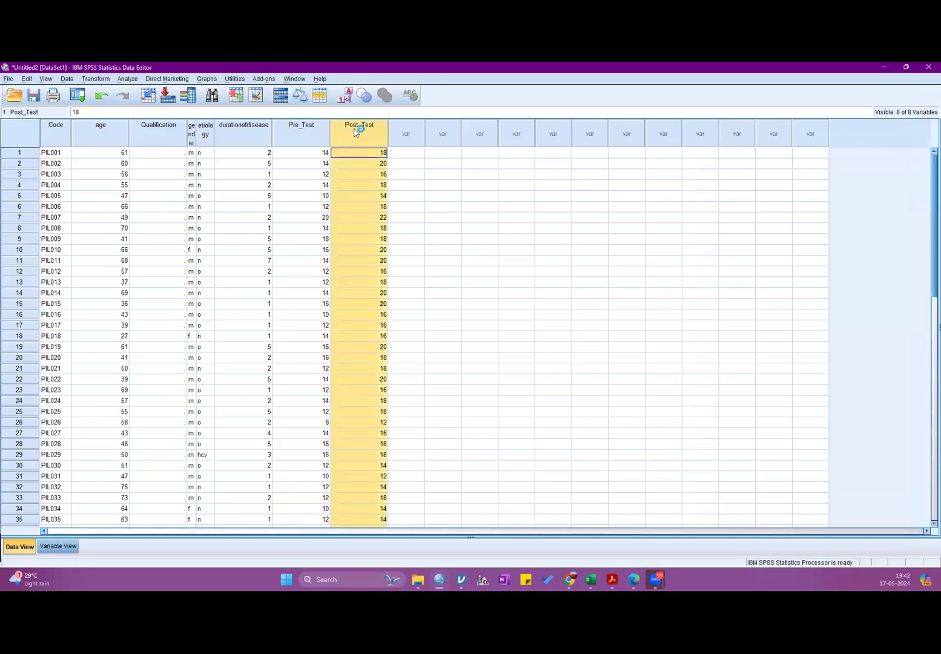
scroll(51, 158, down, 2)
drag(55, 159, 47, 127)
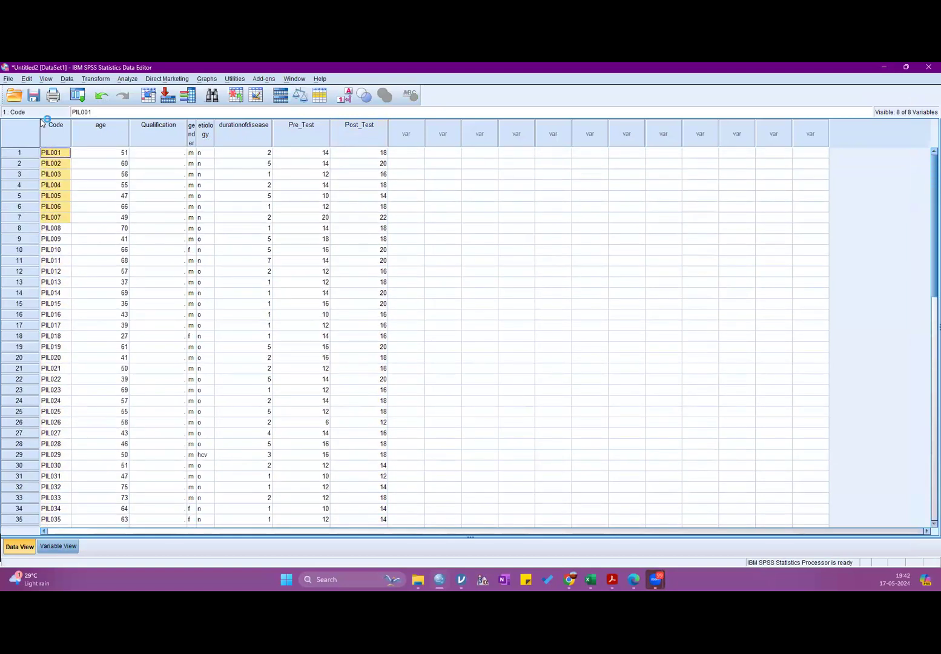
click(297, 127)
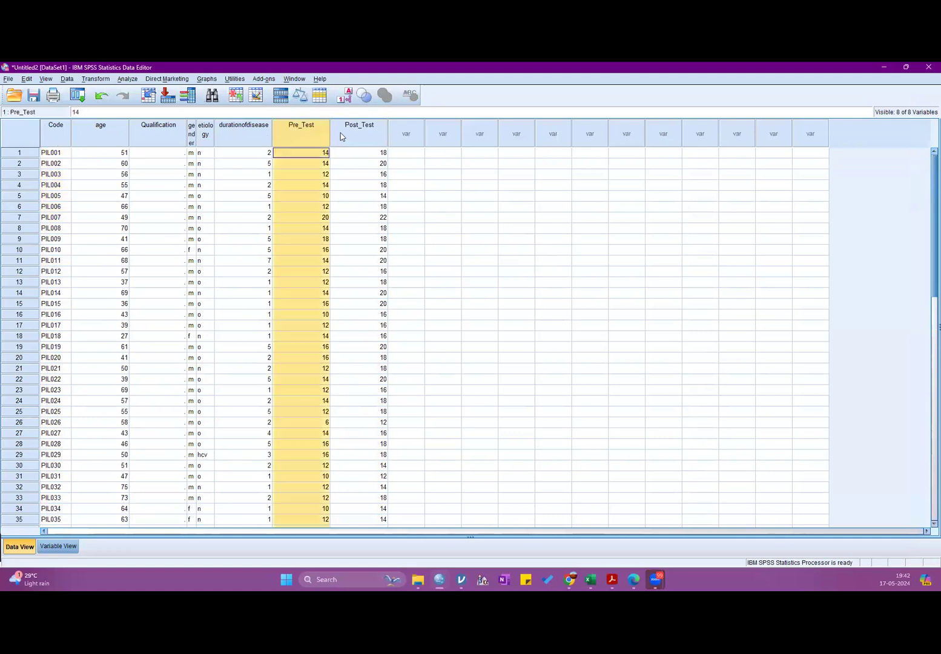
click(340, 132)
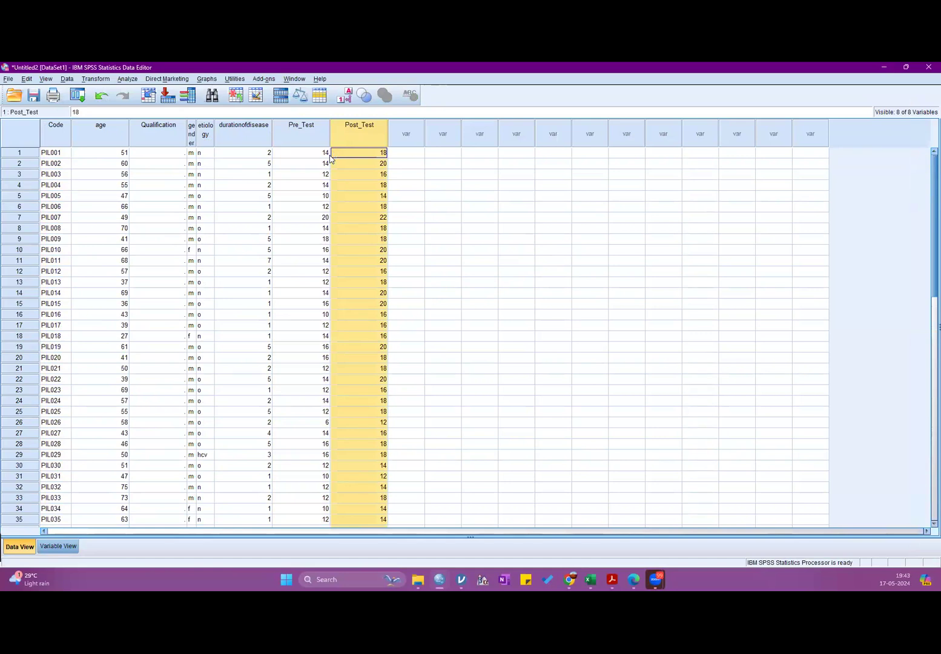
click(330, 155)
Set up an Explore analysis with Pre_Test and Post_Test as the dependent variables
click(125, 81)
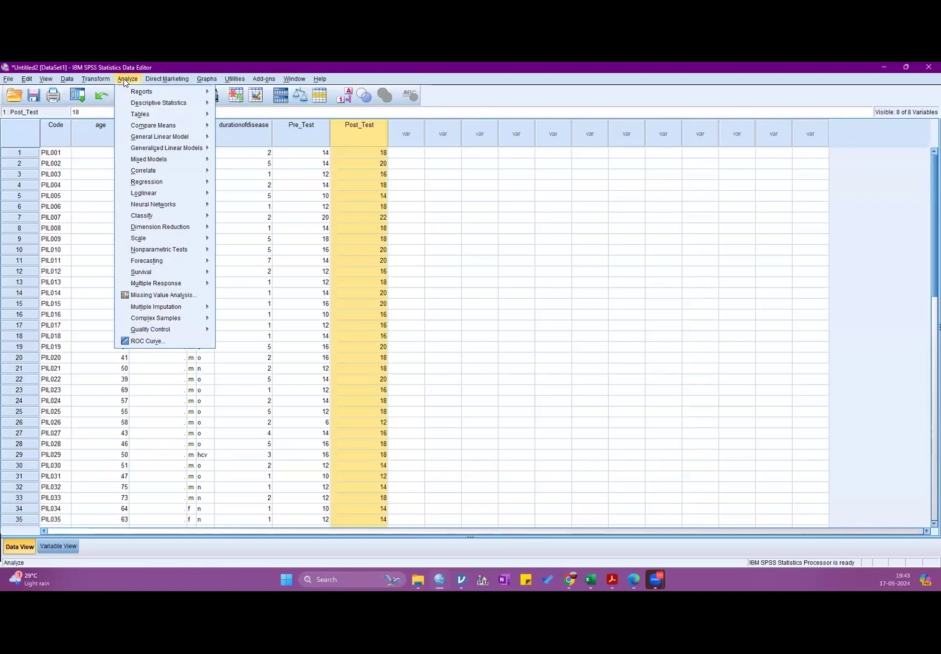
click(149, 102)
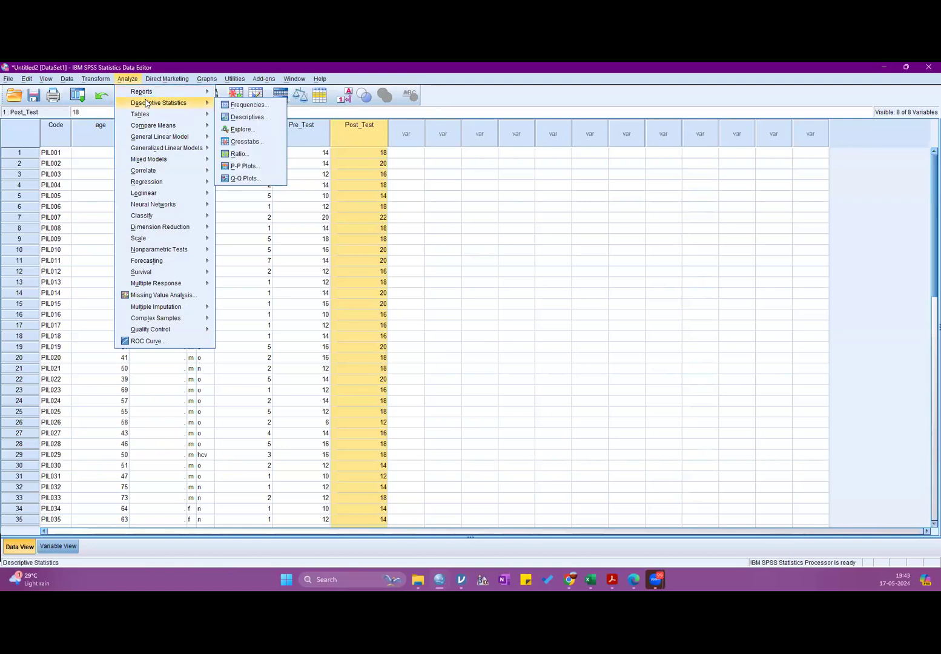
click(247, 130)
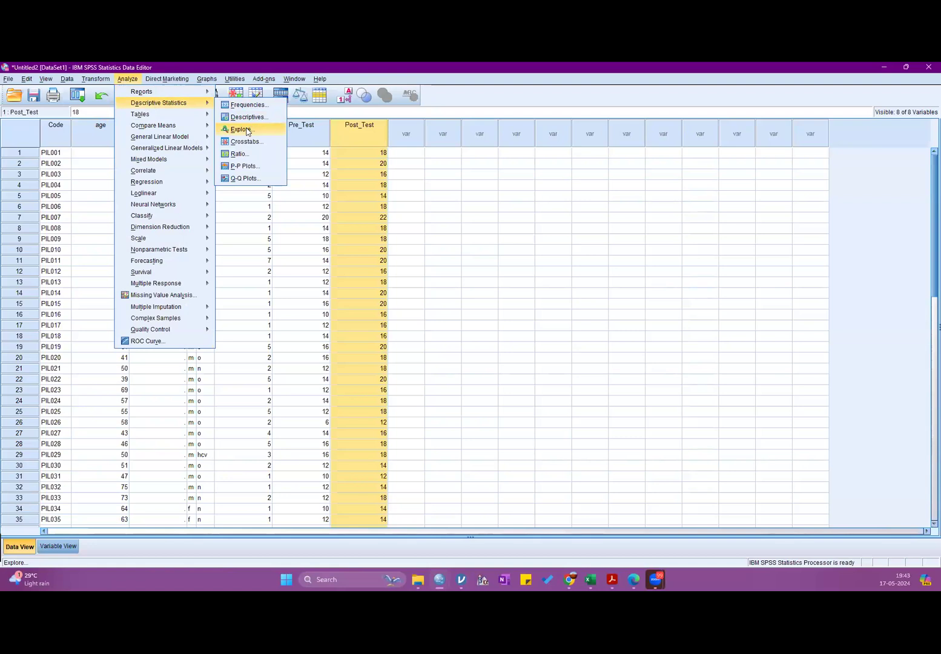
click(246, 130)
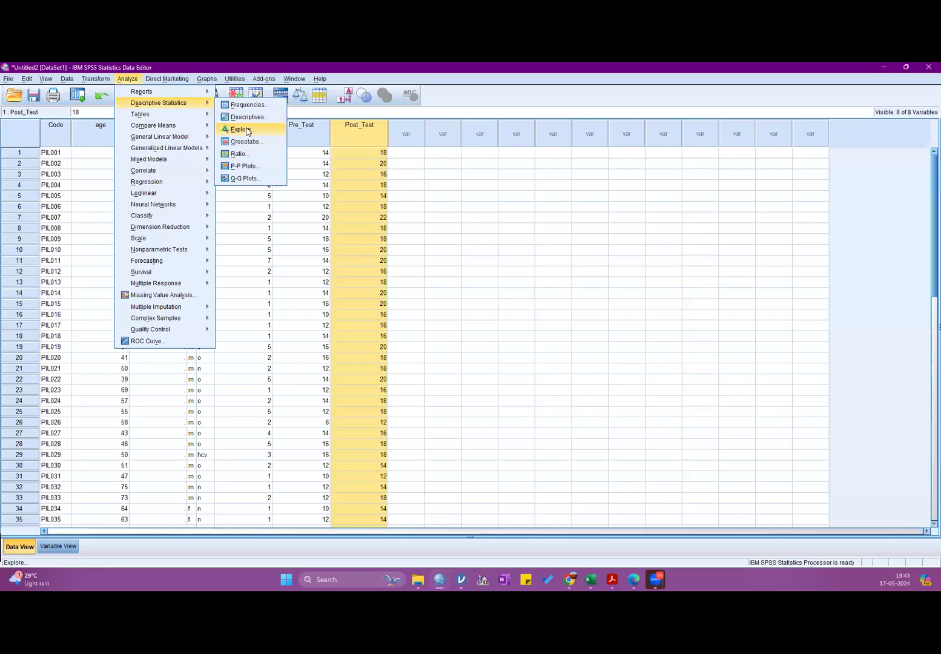
click(248, 130)
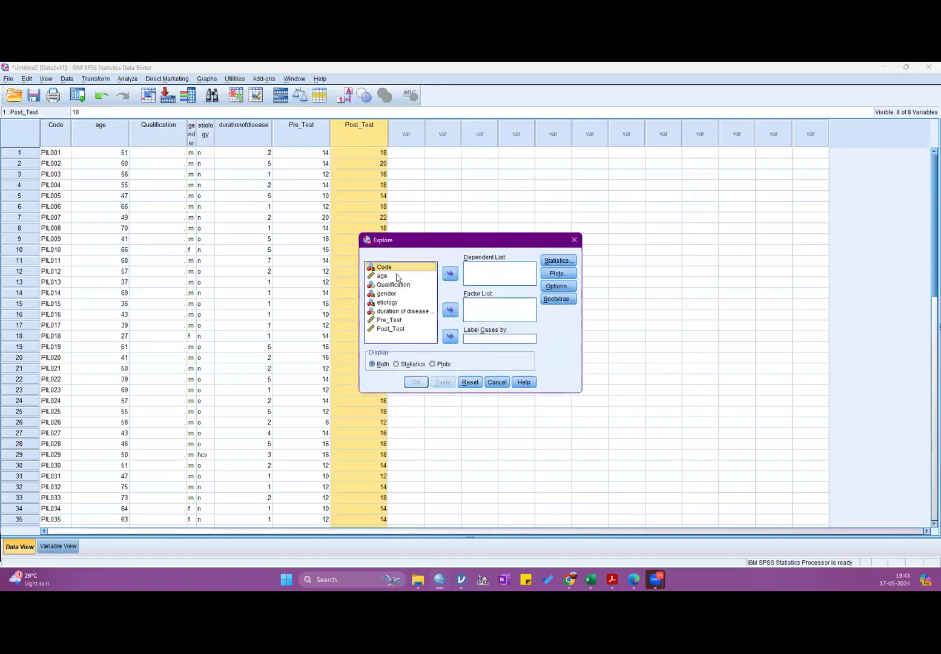
click(397, 321)
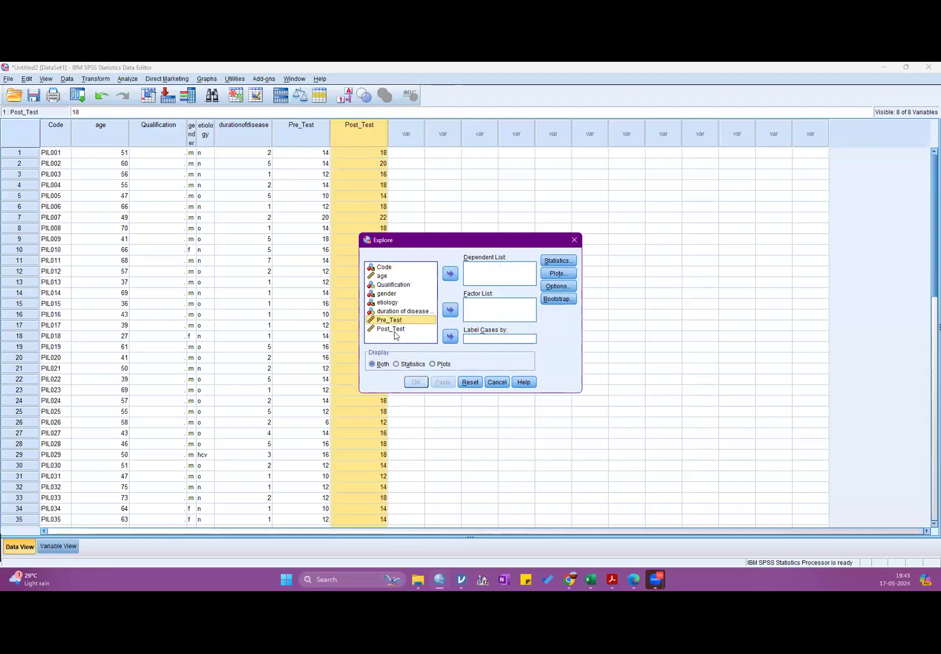
shift+click(397, 333)
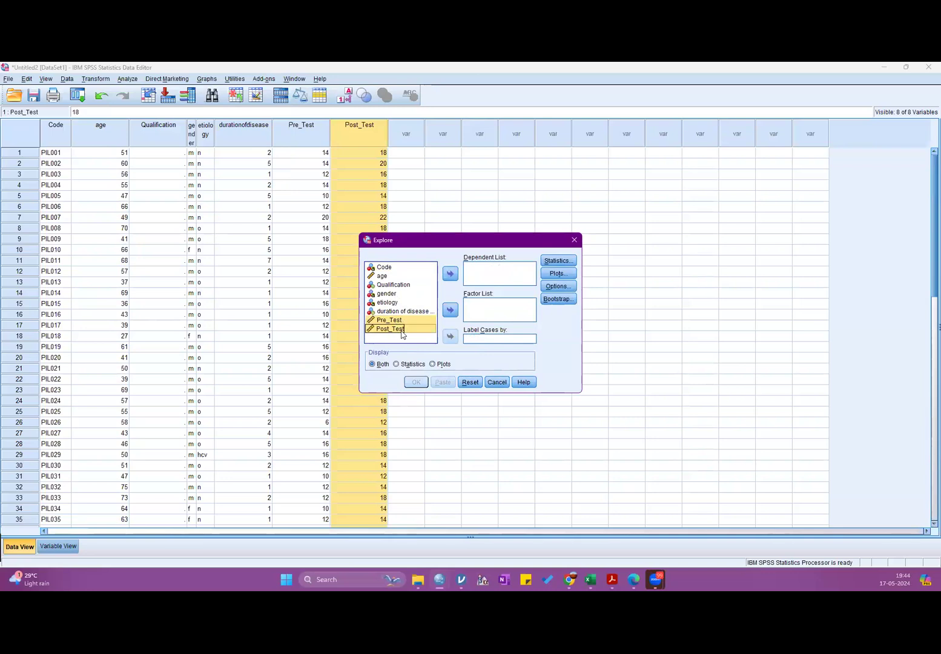
click(448, 276)
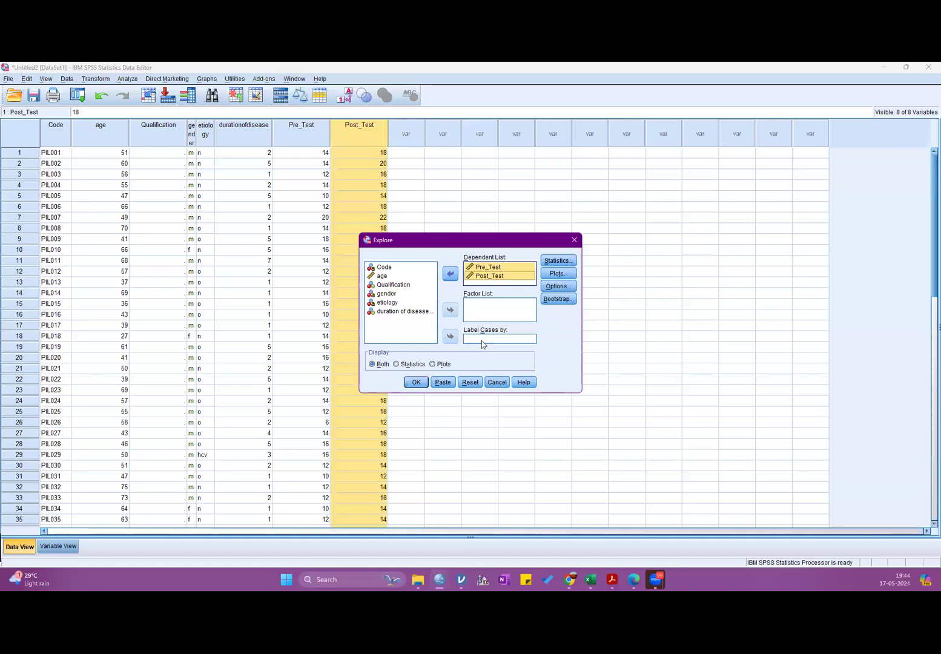
Keep Descriptives with the 95% confidence interval, enable normality plots with tests, and run the Explore analysis on both variables
click(556, 261)
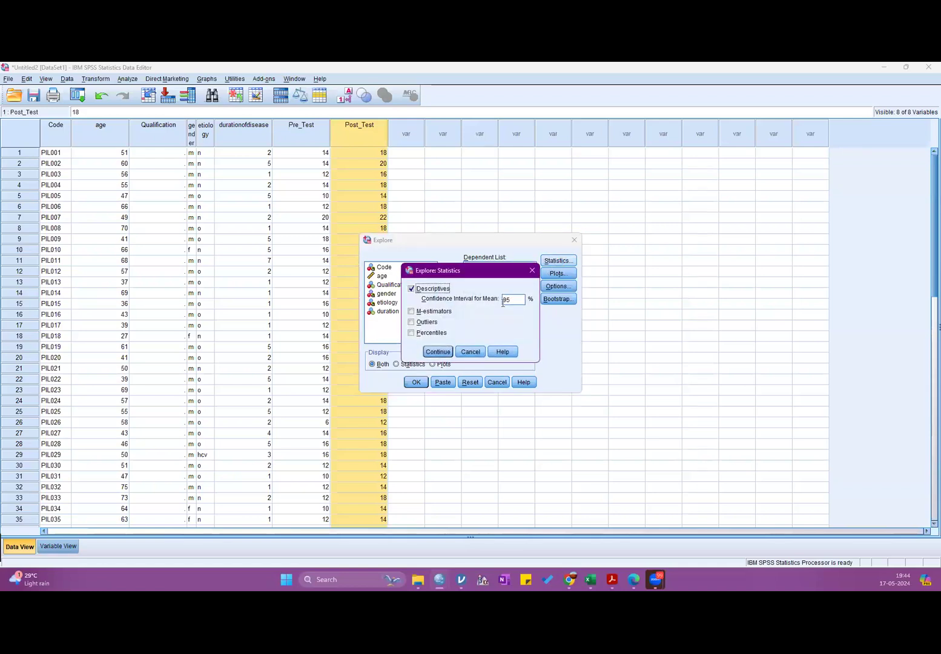
click(439, 351)
click(556, 275)
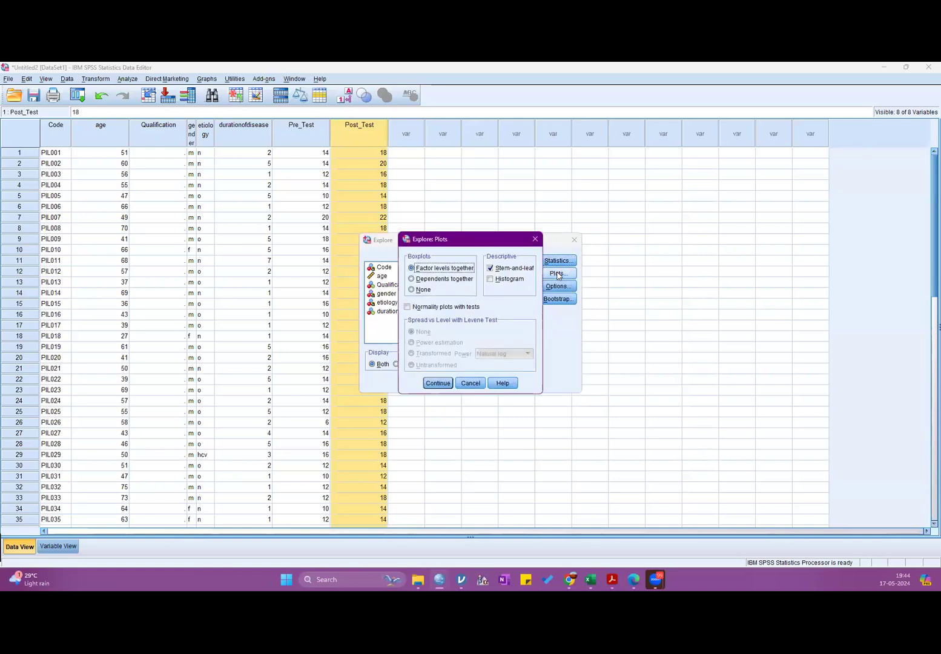
click(434, 308)
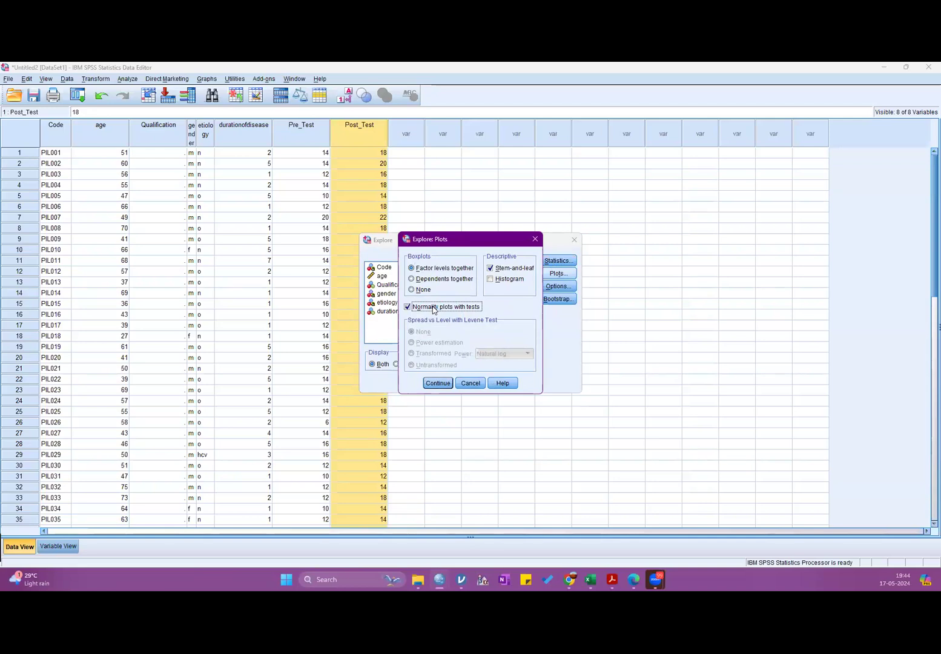
click(438, 383)
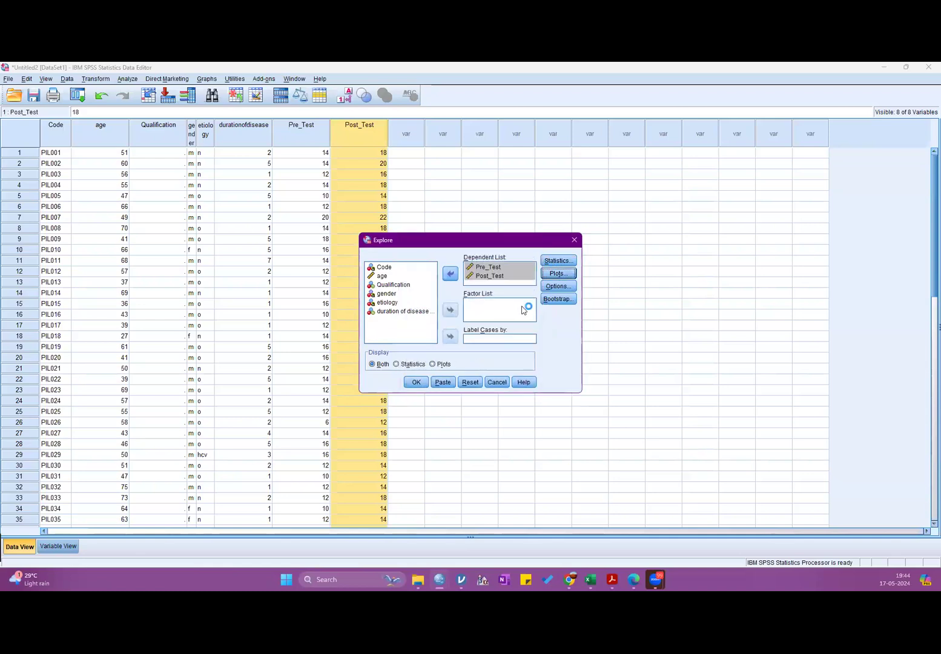
click(417, 382)
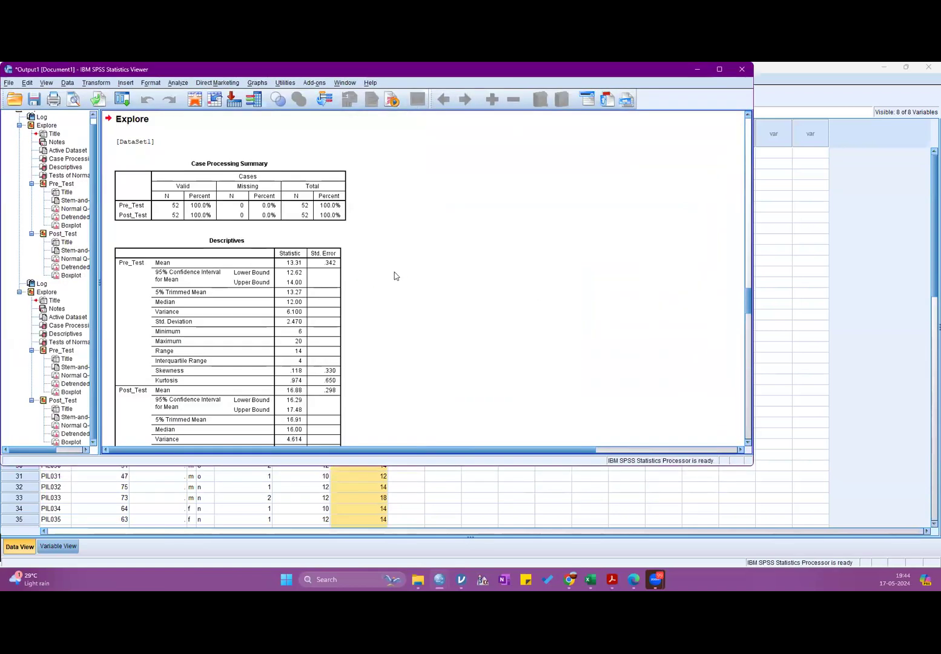
Examine the Case Processing Summary, Descriptives and Tests of Normality tables in the new output, and return to the dataset
click(225, 189)
click(246, 309)
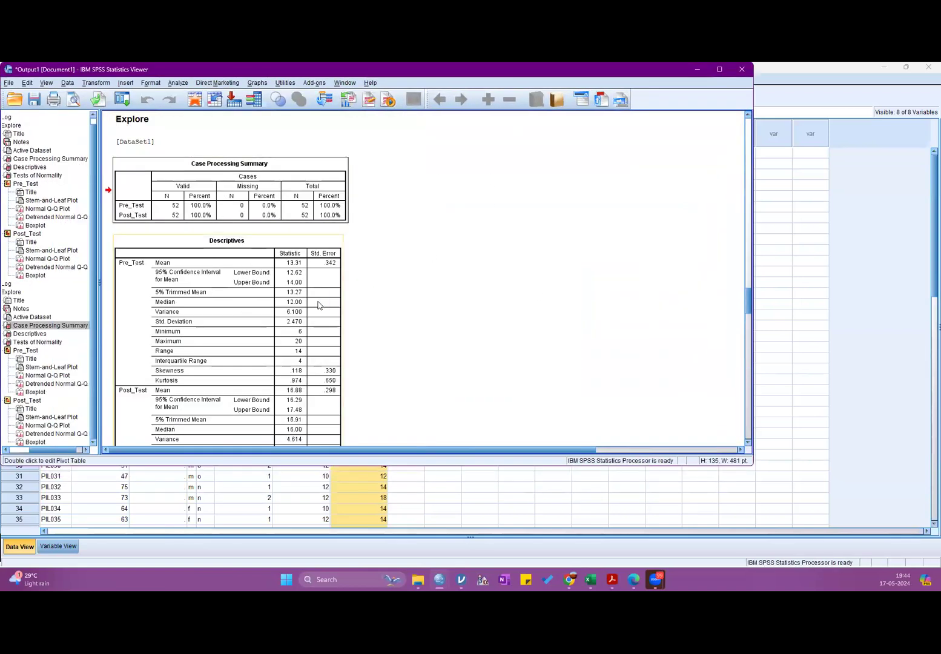
scroll(262, 272, down, 5)
click(262, 272)
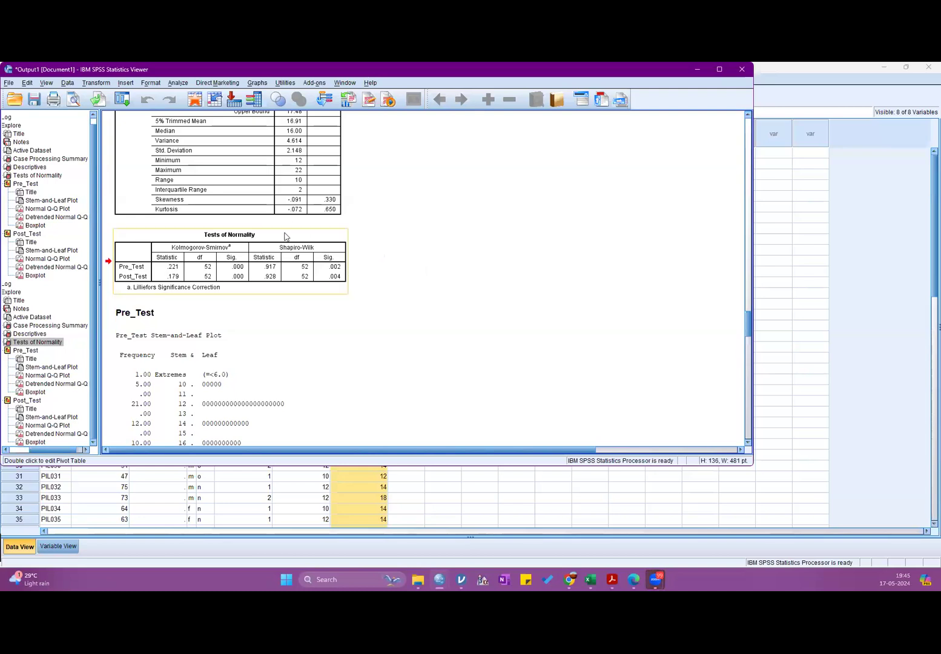
double_click(345, 272)
double_click(345, 272)
double_click(345, 272)
double_click(345, 272)
double_click(345, 272)
click(697, 69)
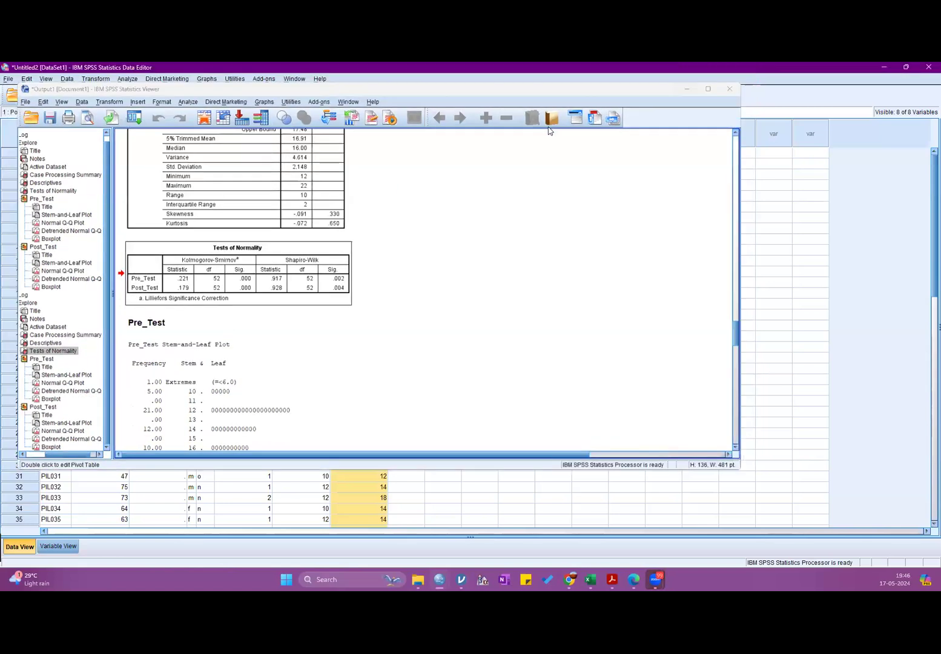
click(127, 79)
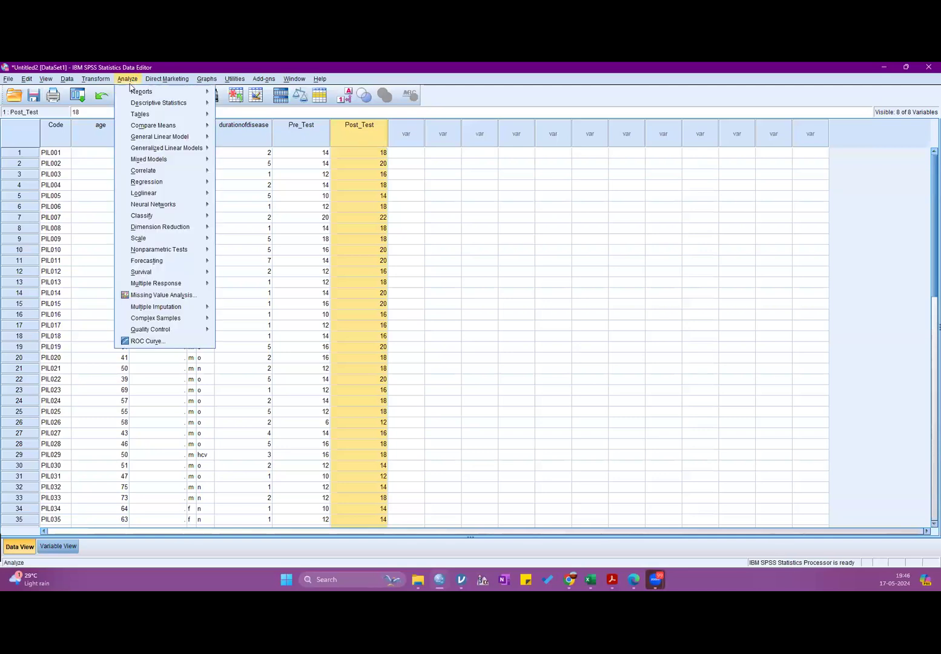
mouse_move(143, 126)
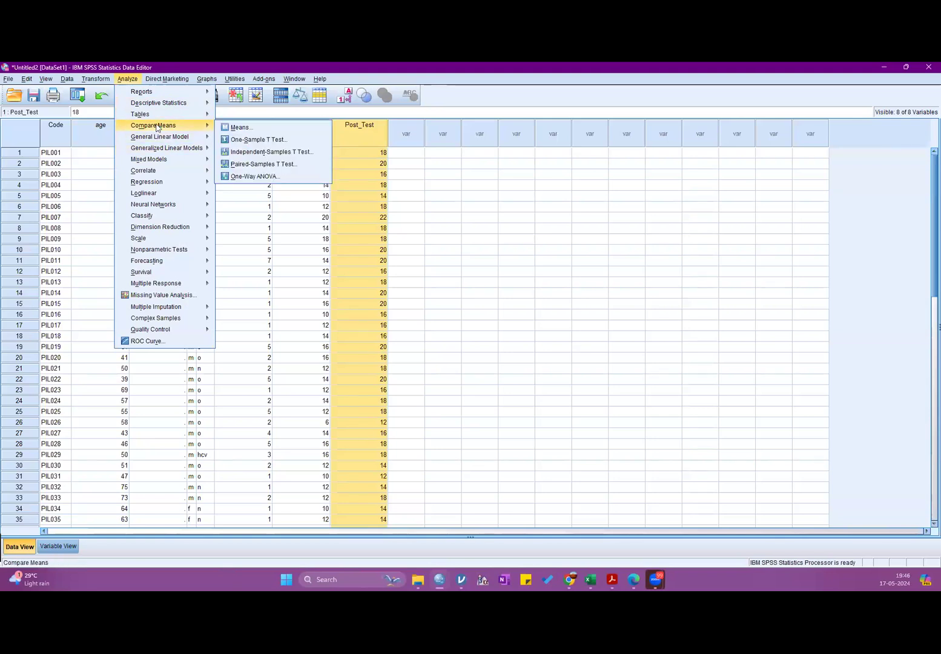
mouse_move(171, 250)
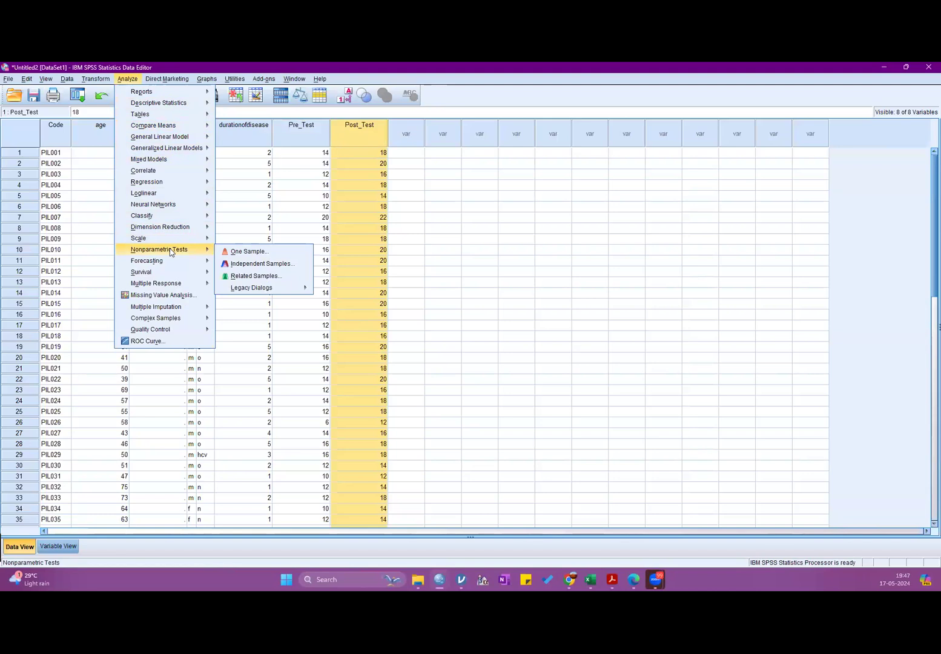
click(246, 277)
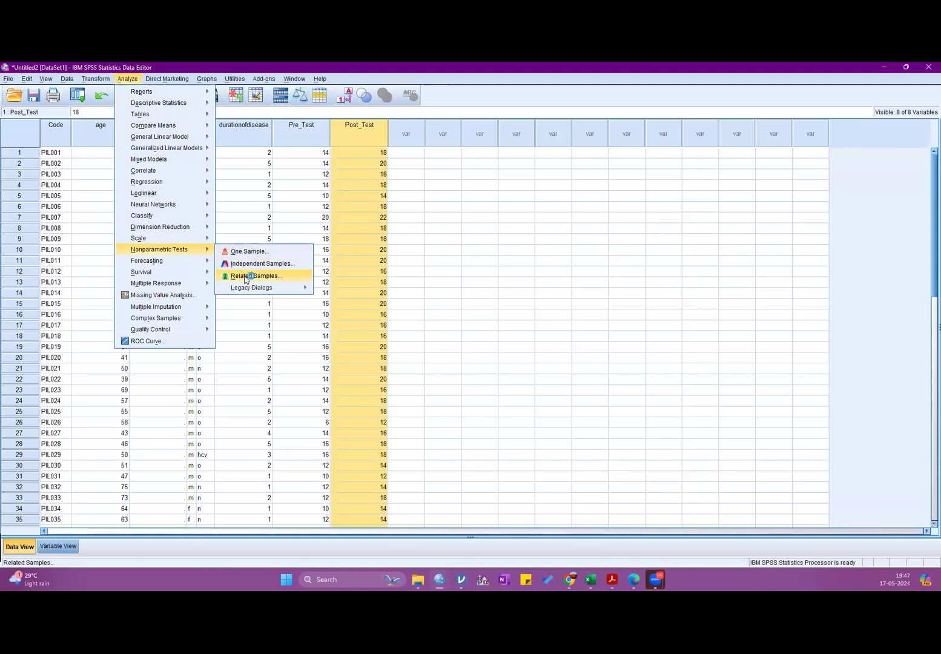
mouse_move(246, 293)
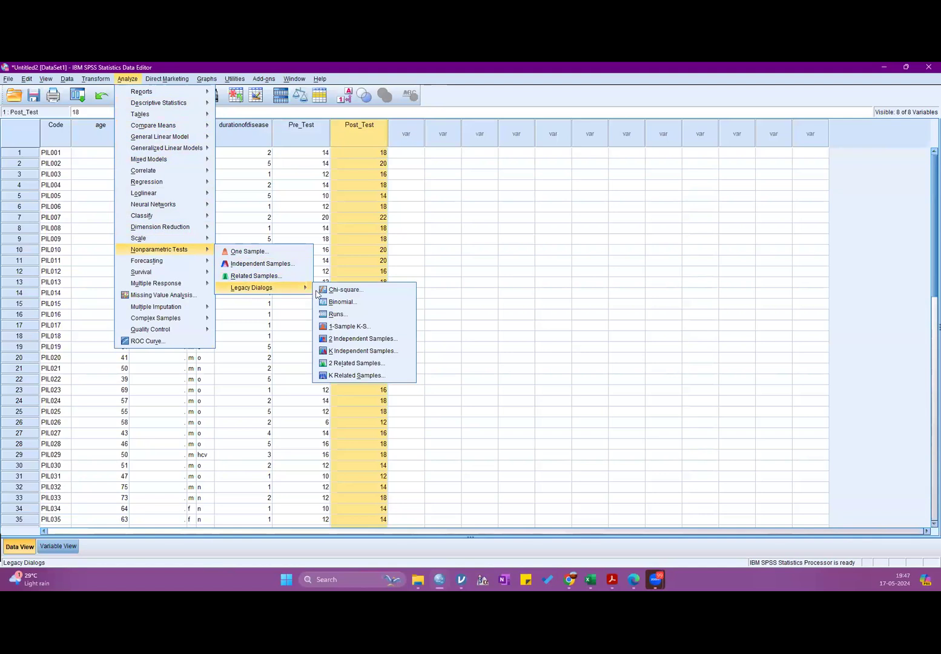
click(349, 302)
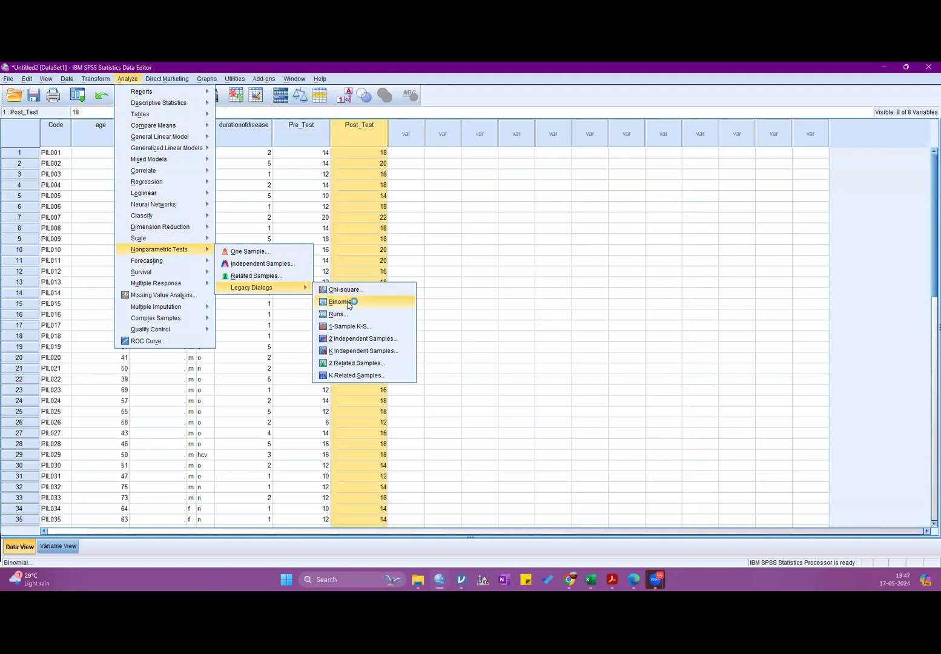
click(358, 366)
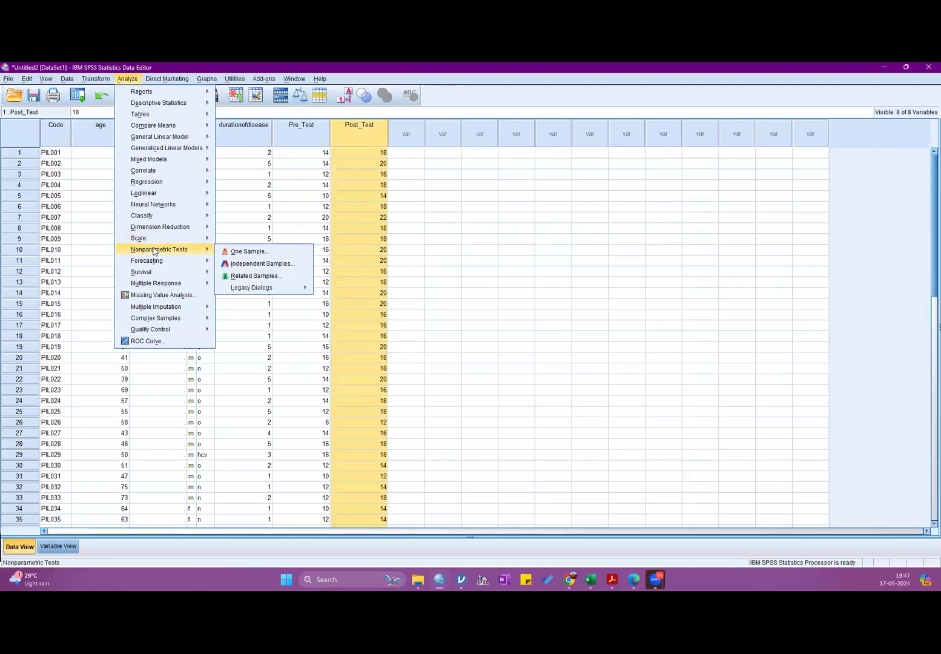
click(271, 276)
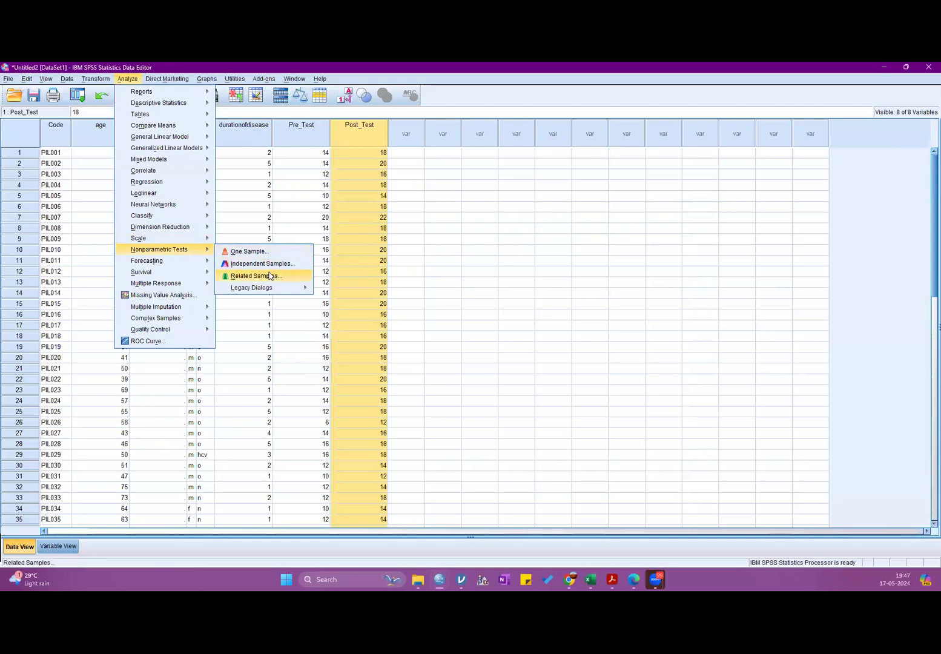
click(270, 275)
click(271, 275)
click(262, 279)
click(261, 277)
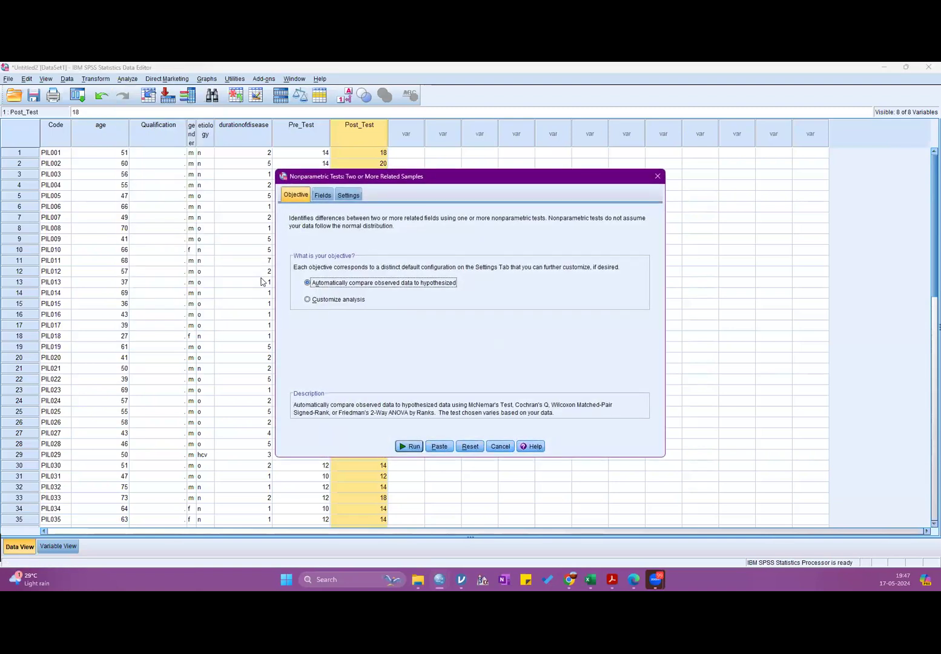
click(262, 280)
click(262, 281)
click(657, 176)
Bring up the available nonparametric test procedures for the dataset
click(128, 79)
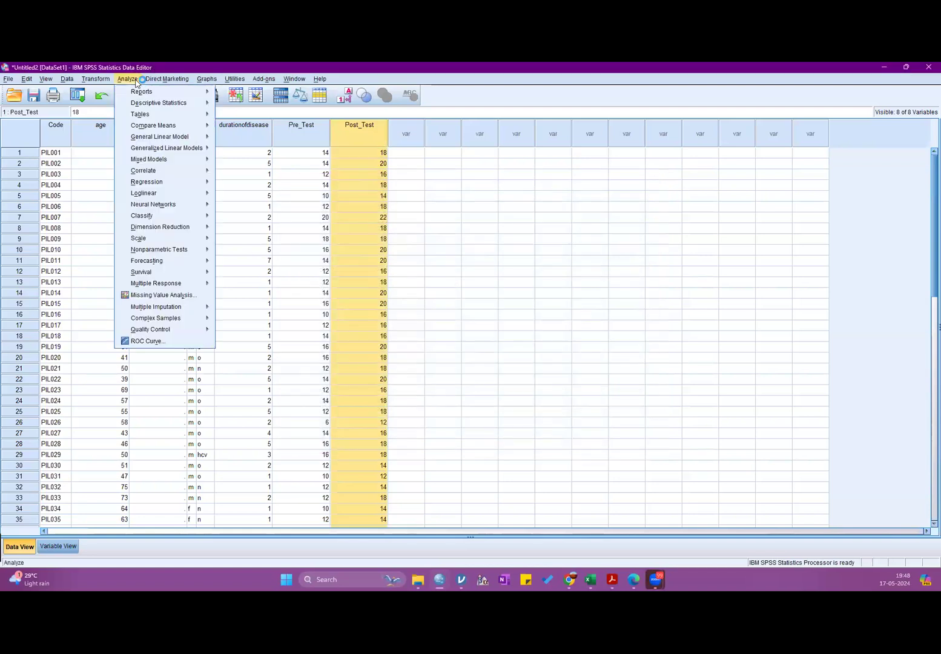
mouse_move(170, 254)
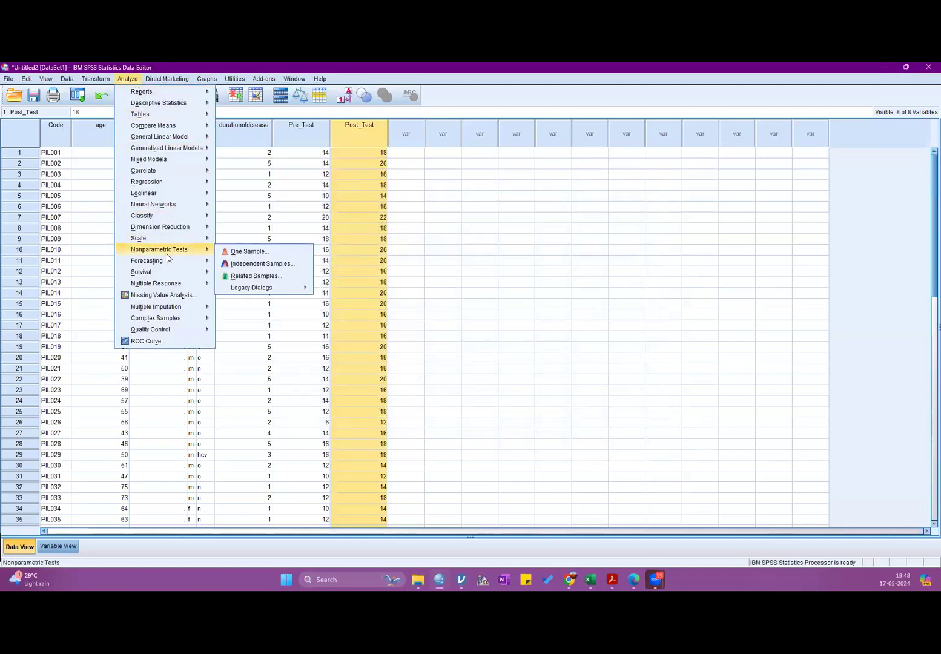
Start a related-samples nonparametric test with only Pre_Test and Post_Test as the test fields
click(252, 278)
click(252, 277)
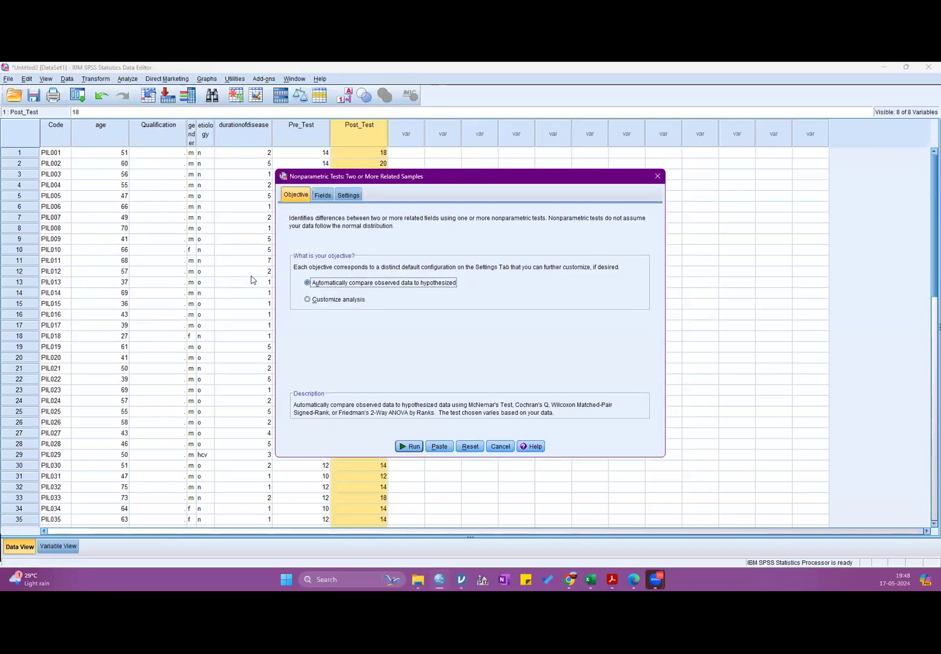
click(324, 196)
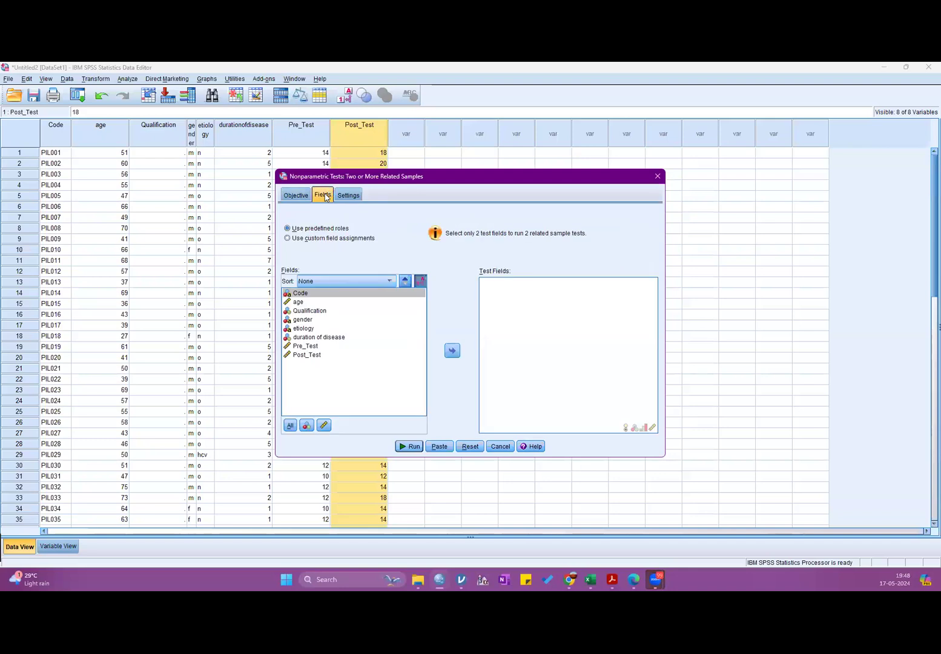
ctrl+click(305, 346)
ctrl+click(306, 355)
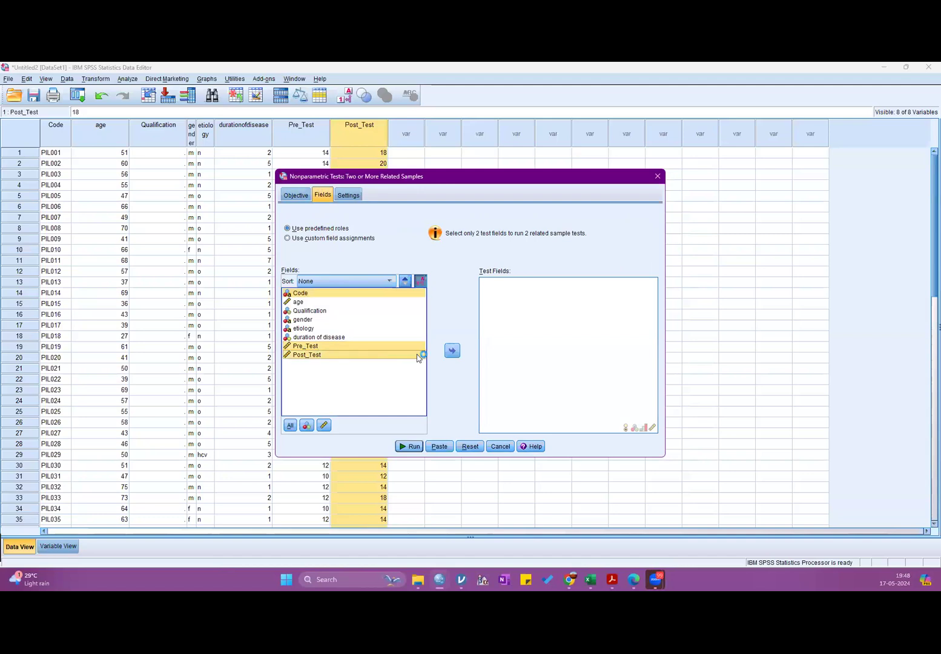
click(451, 351)
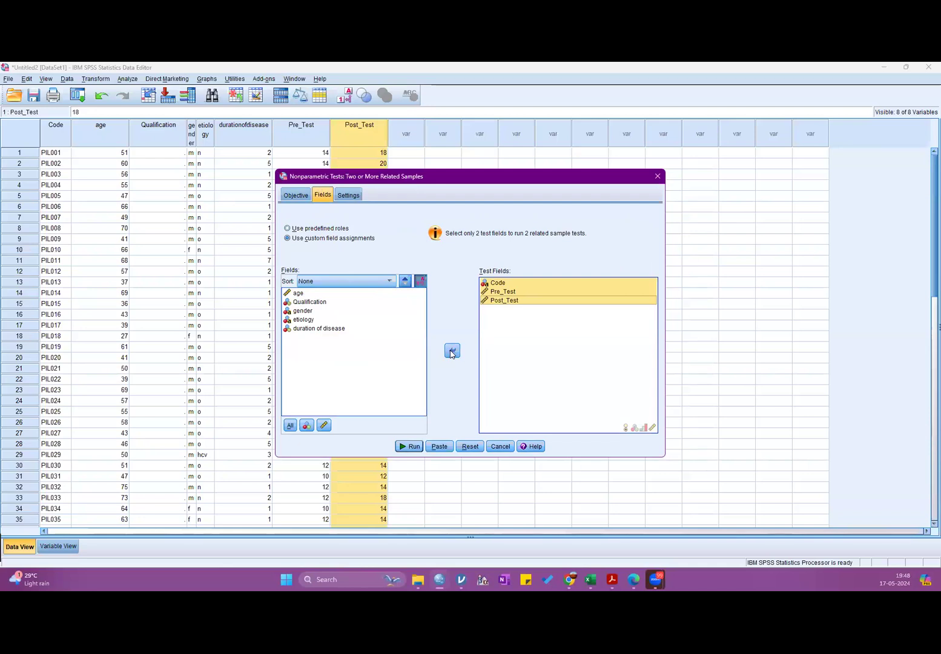
click(512, 292)
click(515, 282)
click(458, 351)
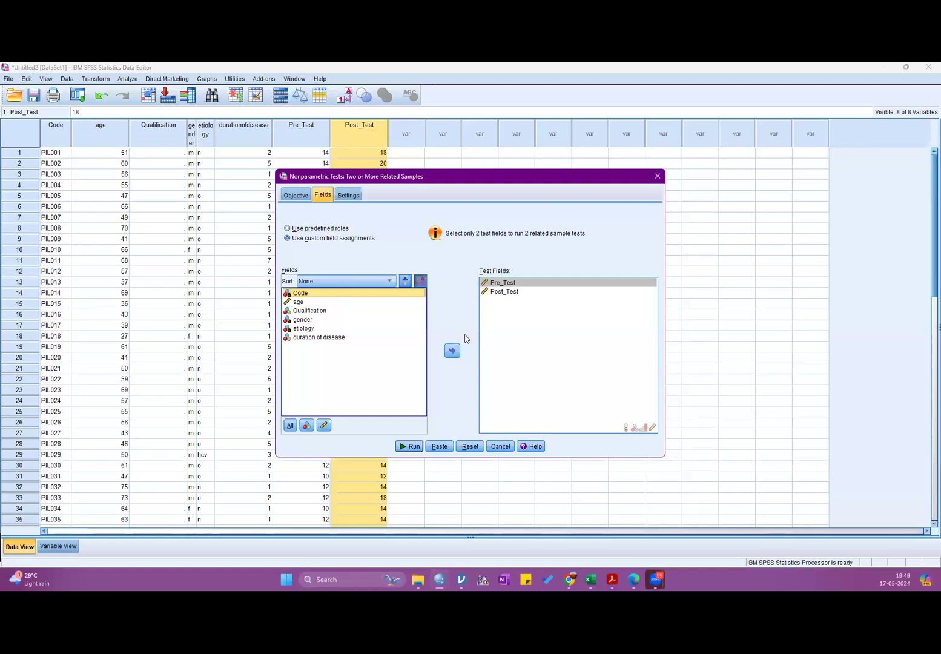
Customize the tests to use only the Wilcoxon matched-pair signed-rank test and run the analysis
click(348, 195)
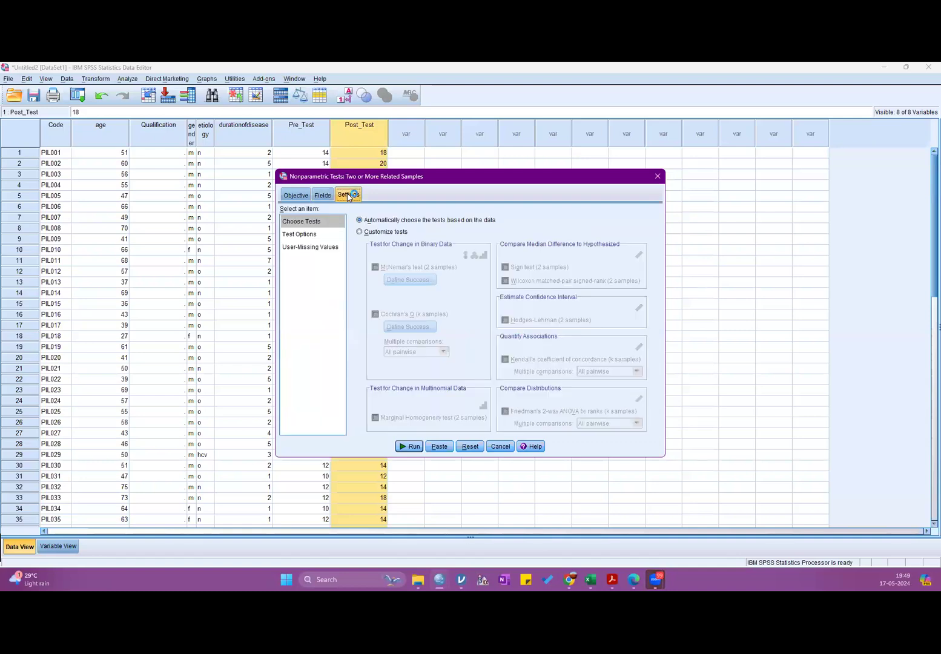
click(360, 232)
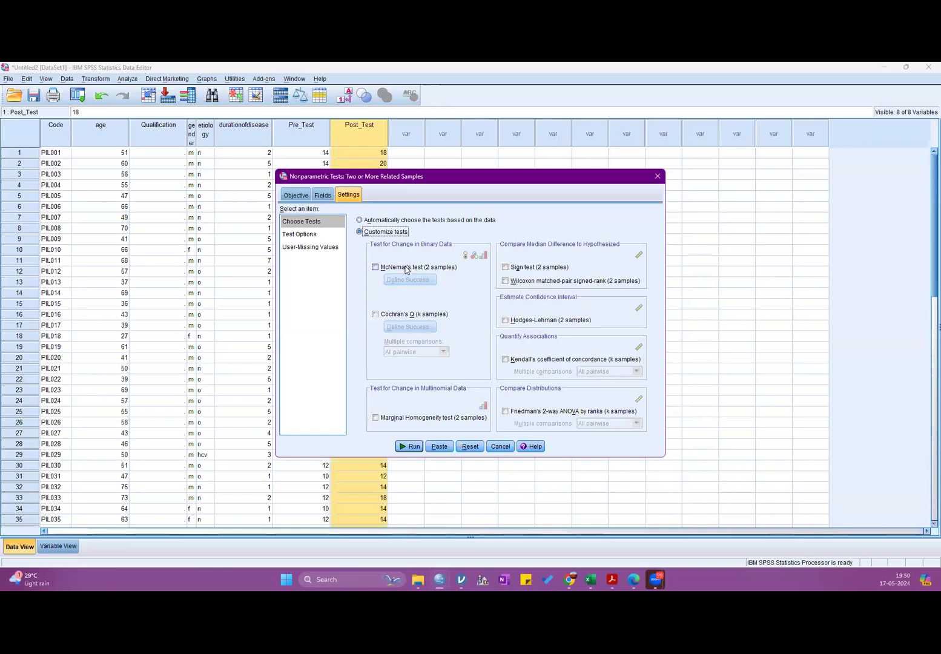
click(511, 282)
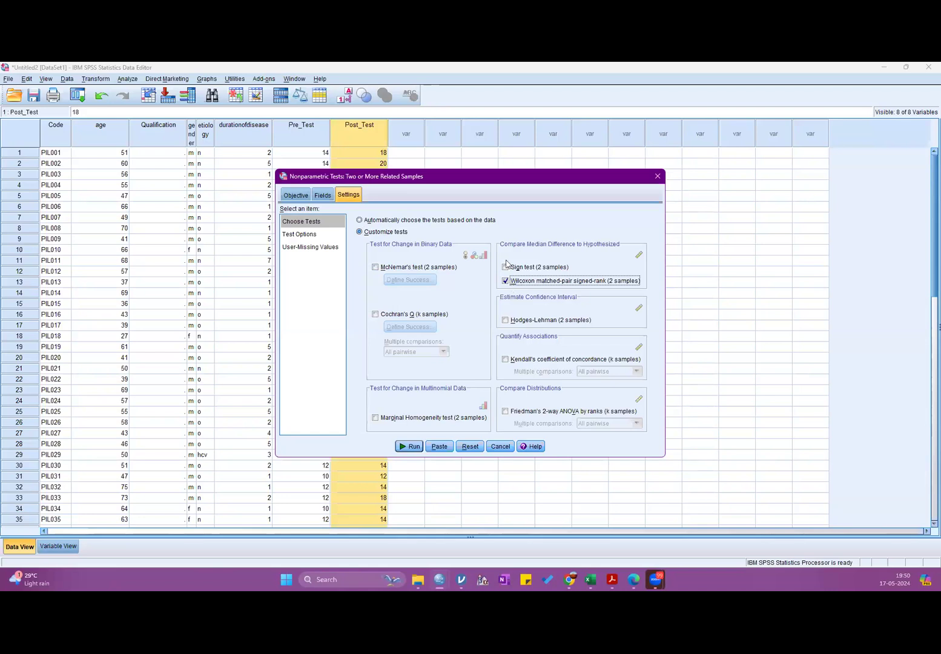
click(507, 267)
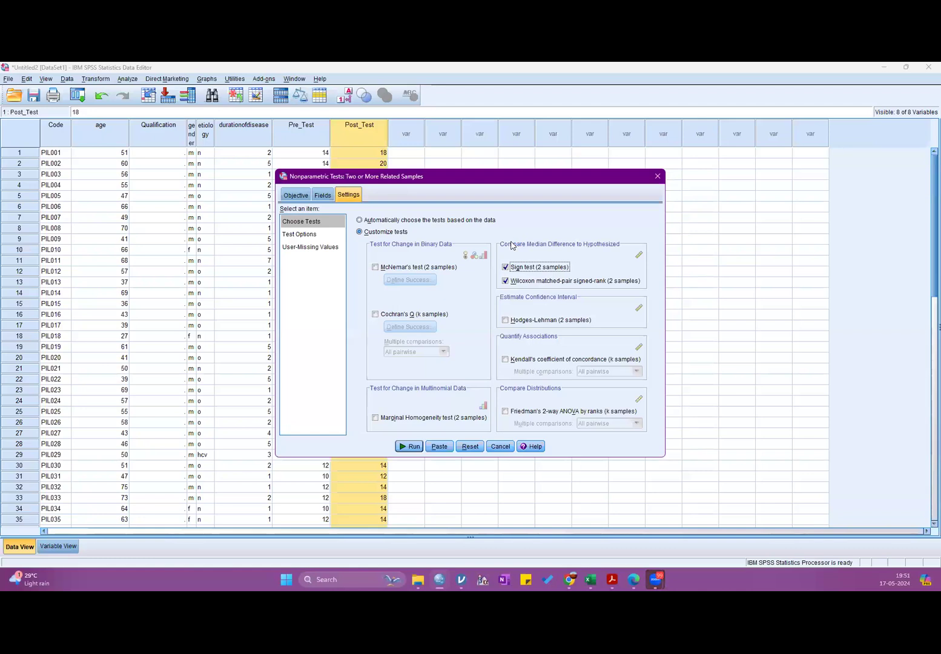
click(506, 267)
click(408, 444)
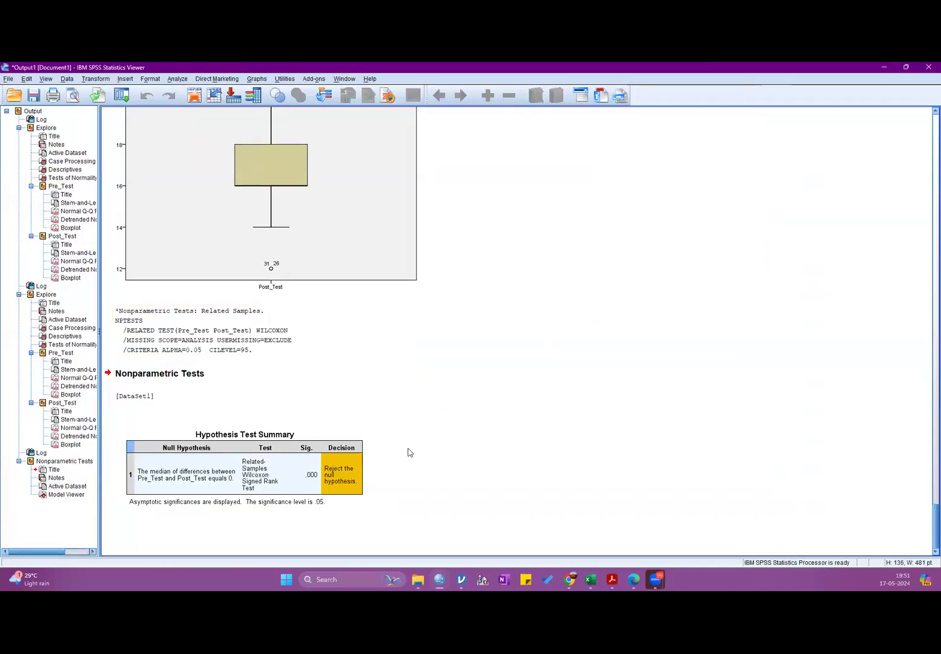
double_click(398, 510)
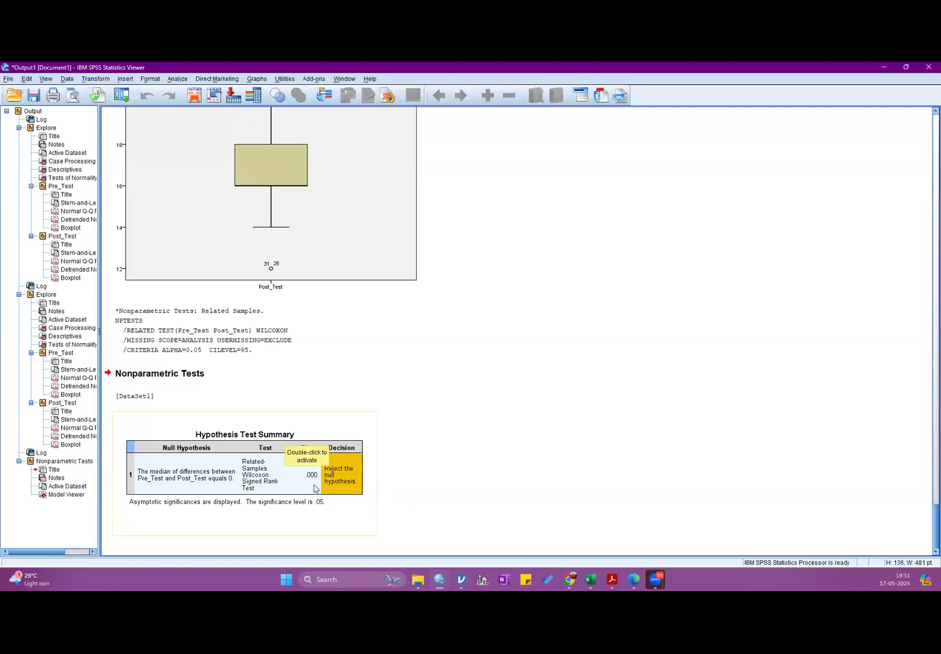
click(178, 79)
mouse_move(198, 101)
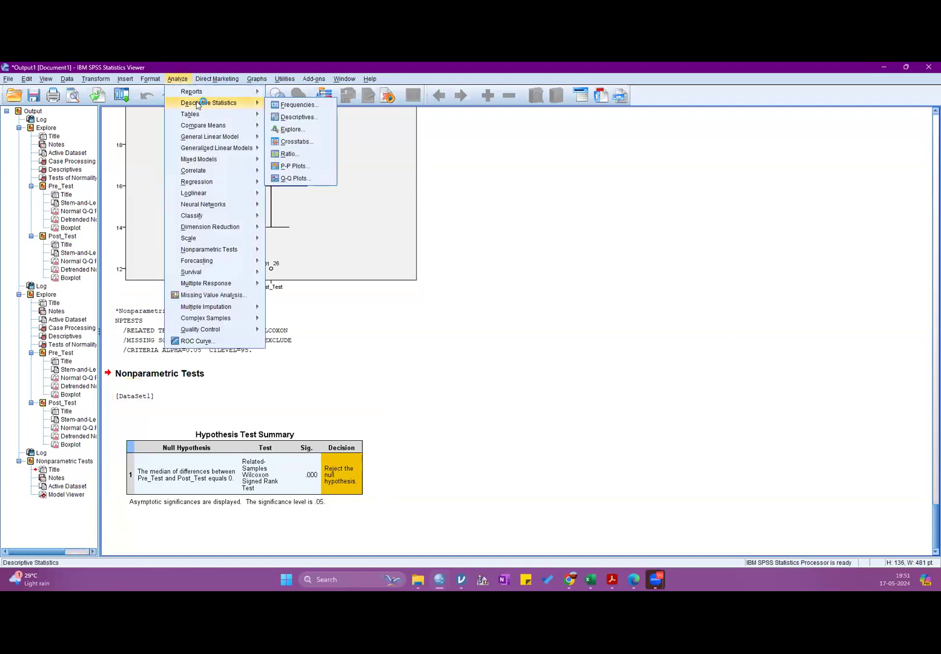
click(277, 103)
click(389, 329)
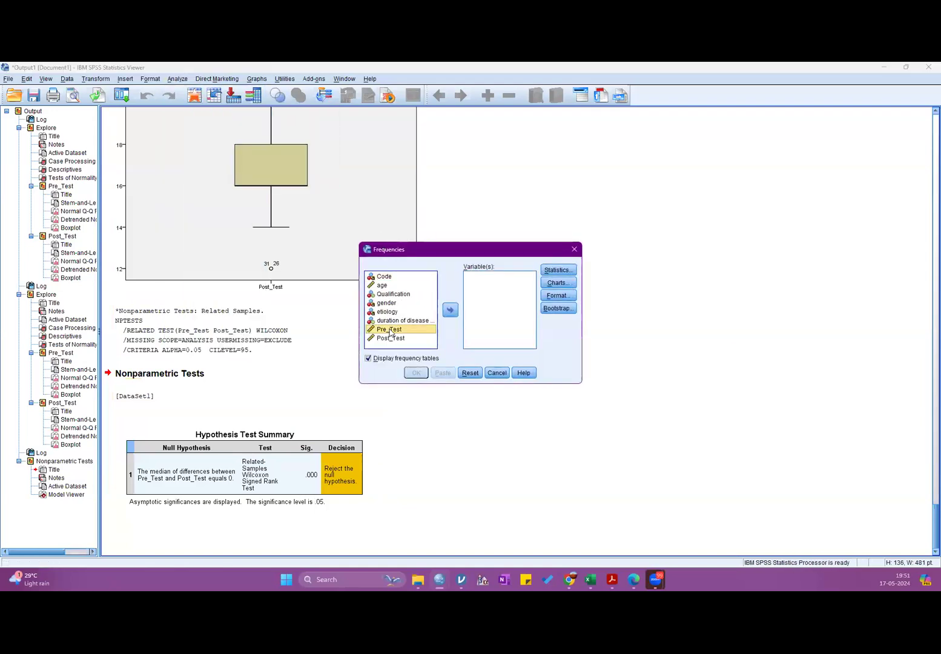
shift+click(389, 339)
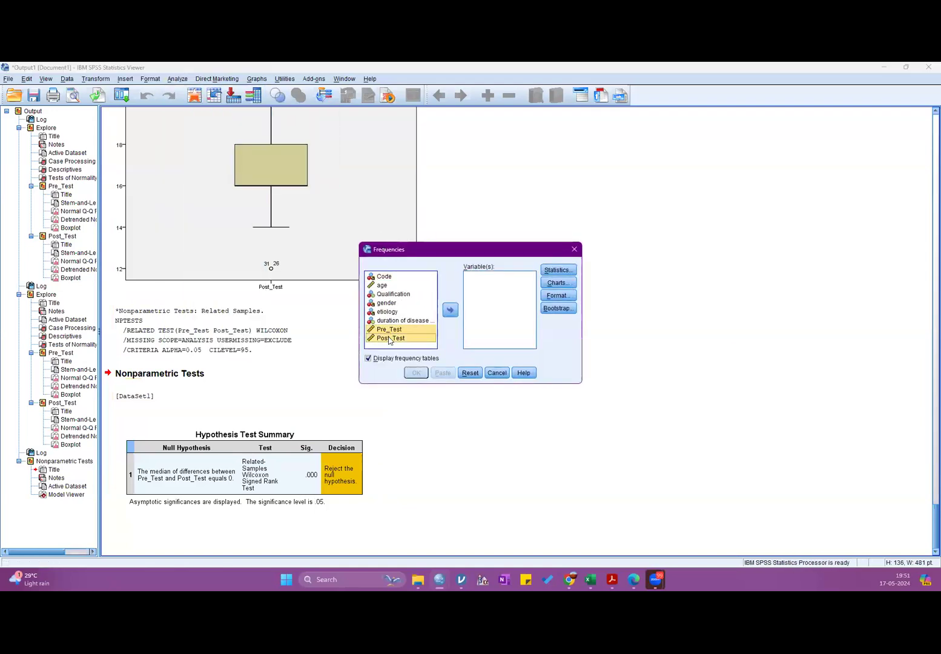
click(449, 311)
click(557, 270)
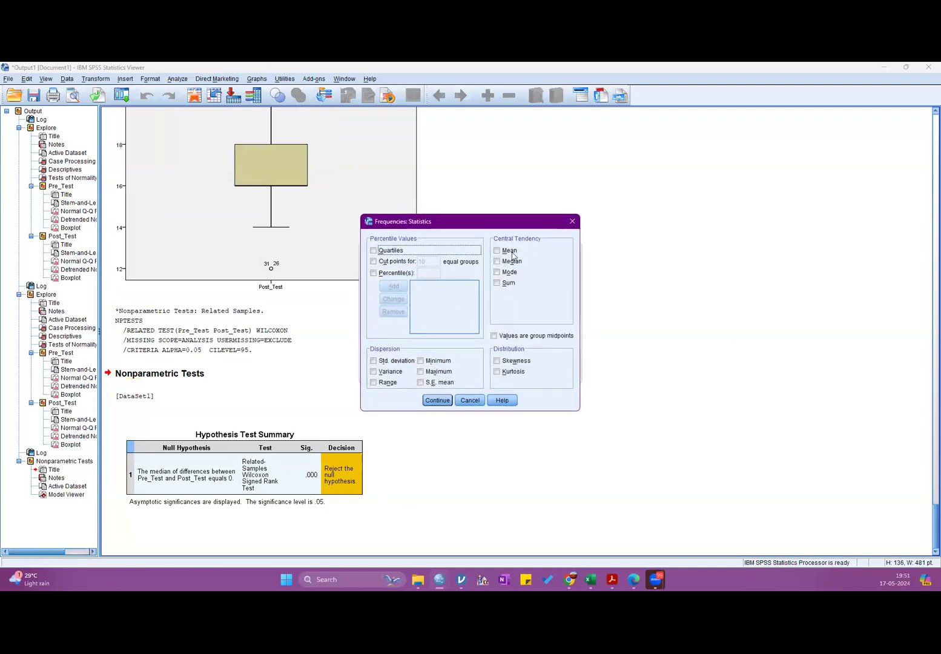
click(497, 261)
click(497, 250)
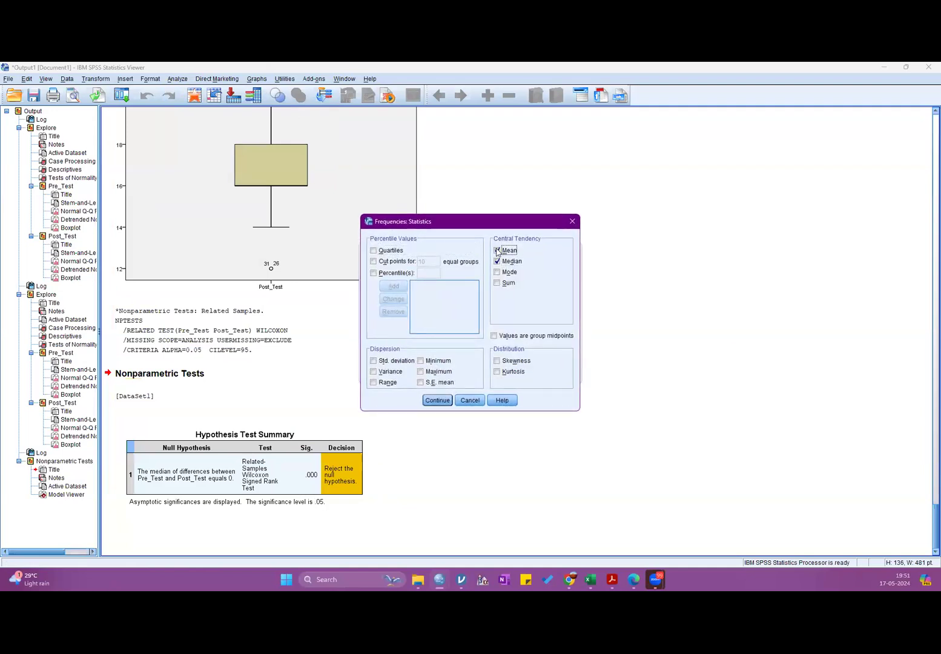
click(398, 360)
click(389, 252)
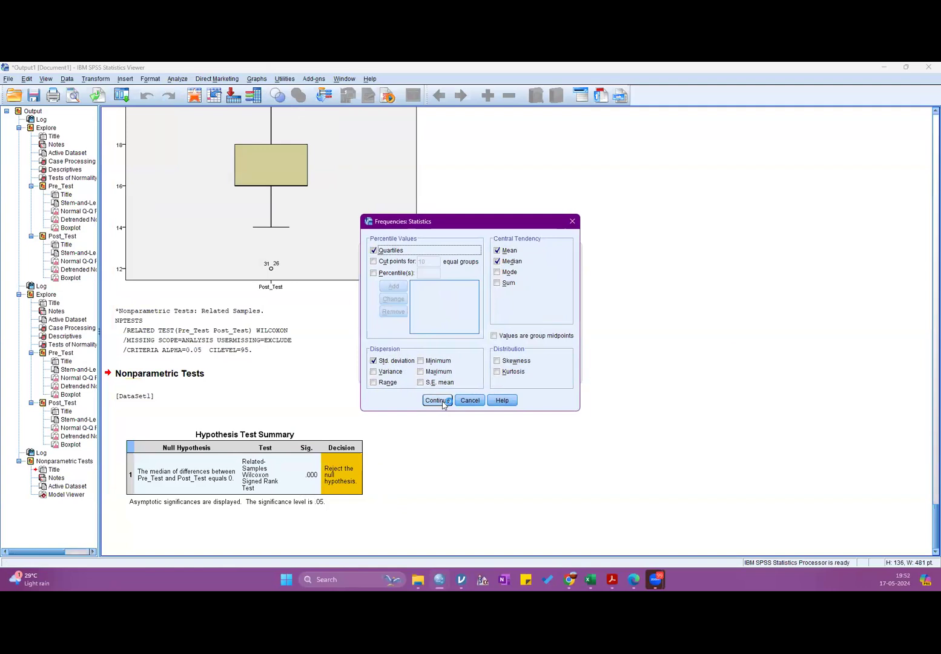
drag(450, 226, 596, 210)
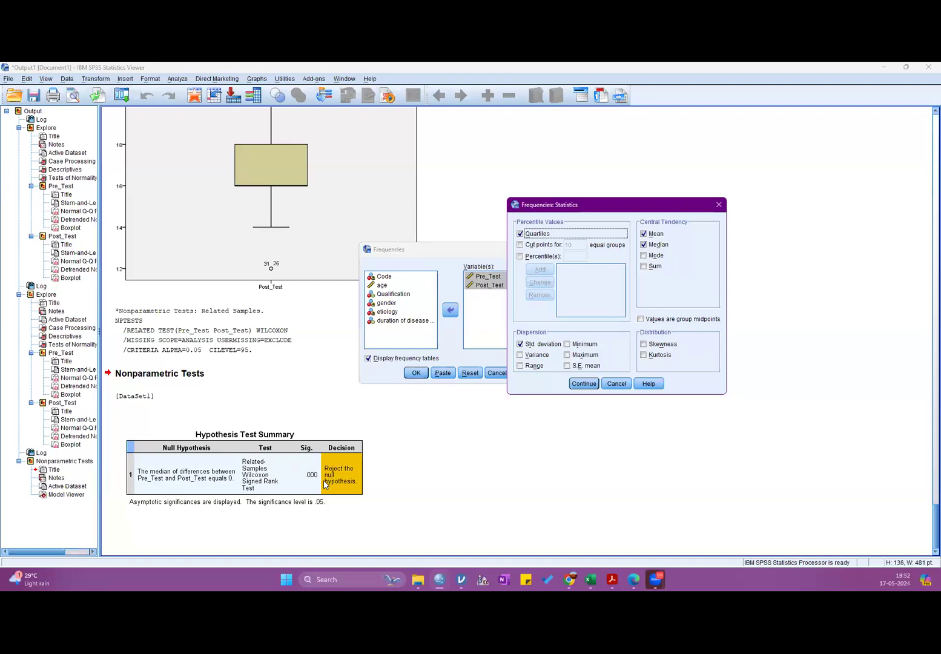
click(717, 206)
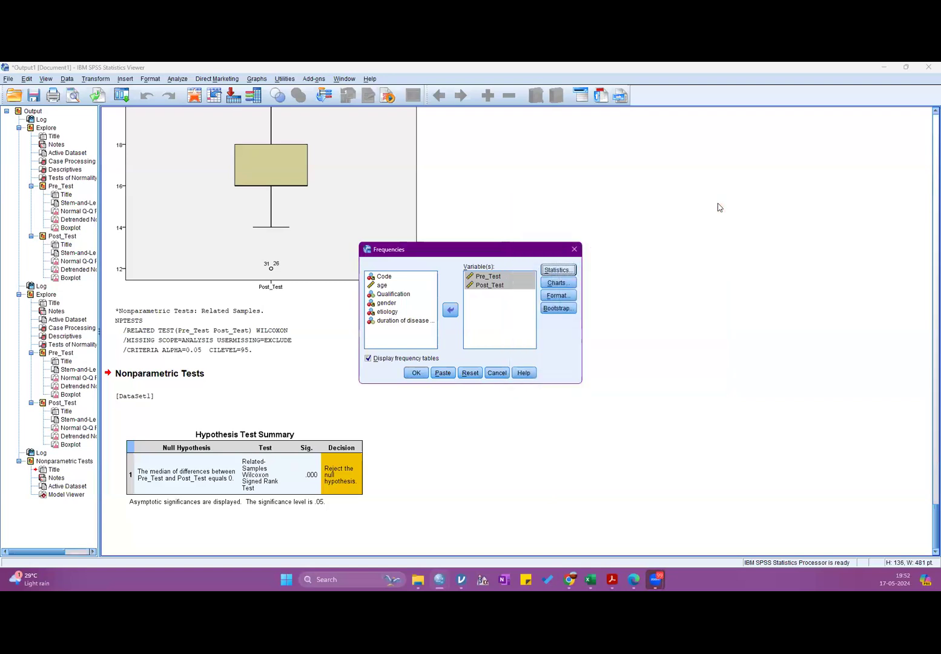
click(570, 253)
Start a Frequencies analysis with Pre_Test and Post_Test as its variables
click(178, 80)
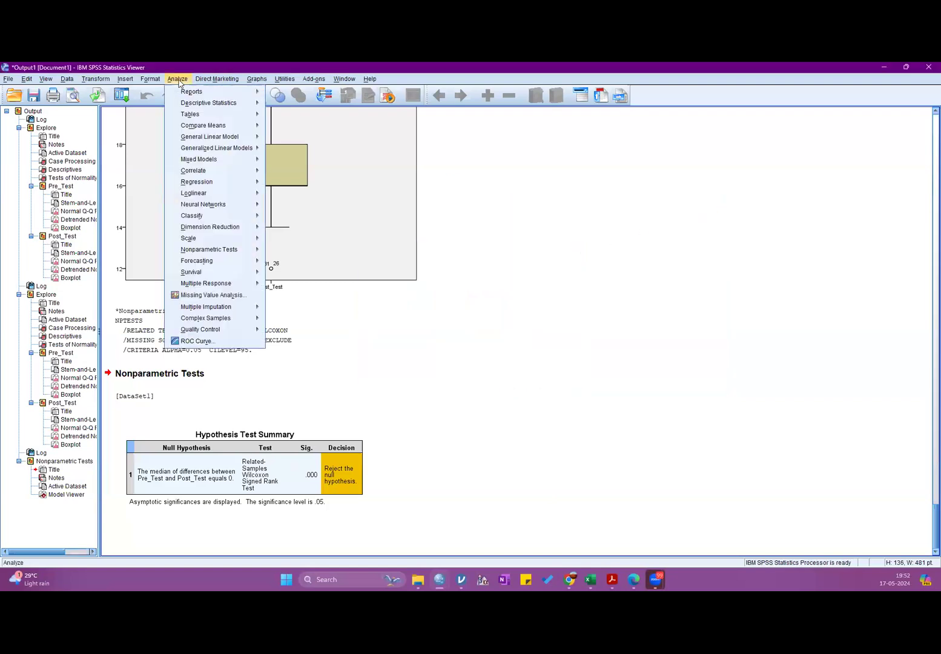
mouse_move(186, 98)
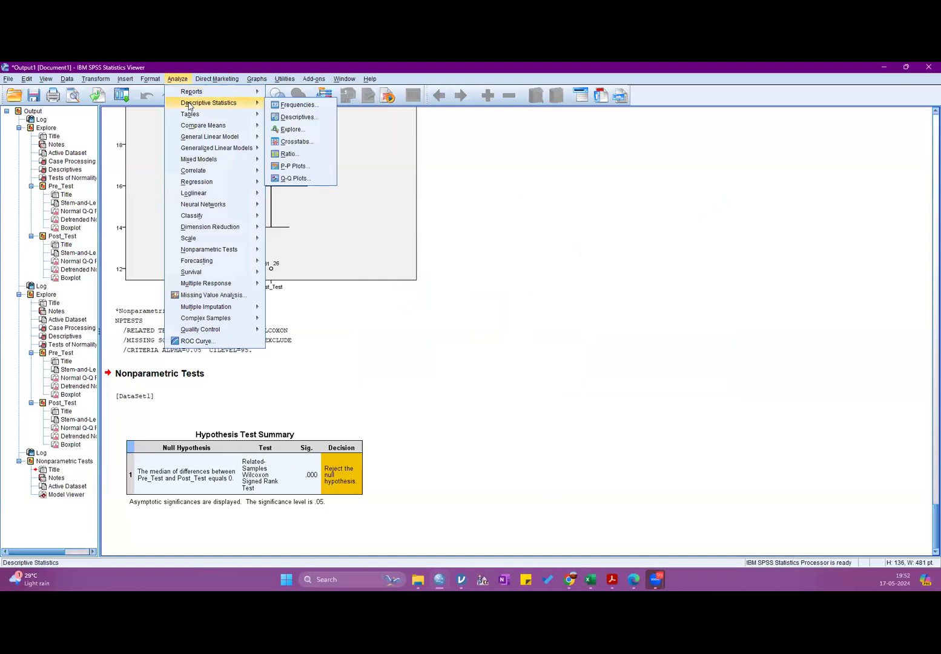
click(297, 105)
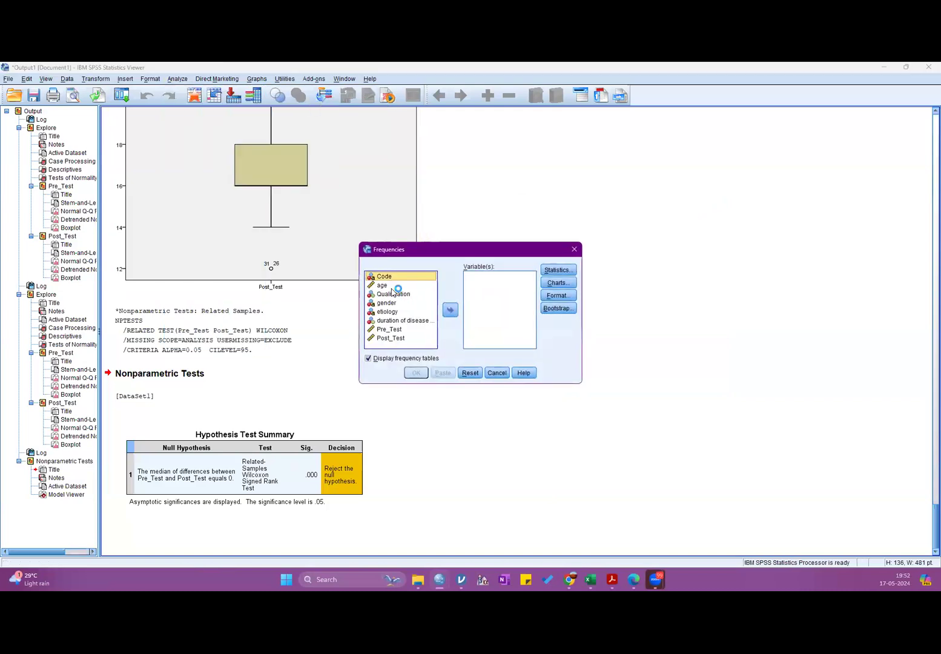
click(392, 329)
shift+click(393, 339)
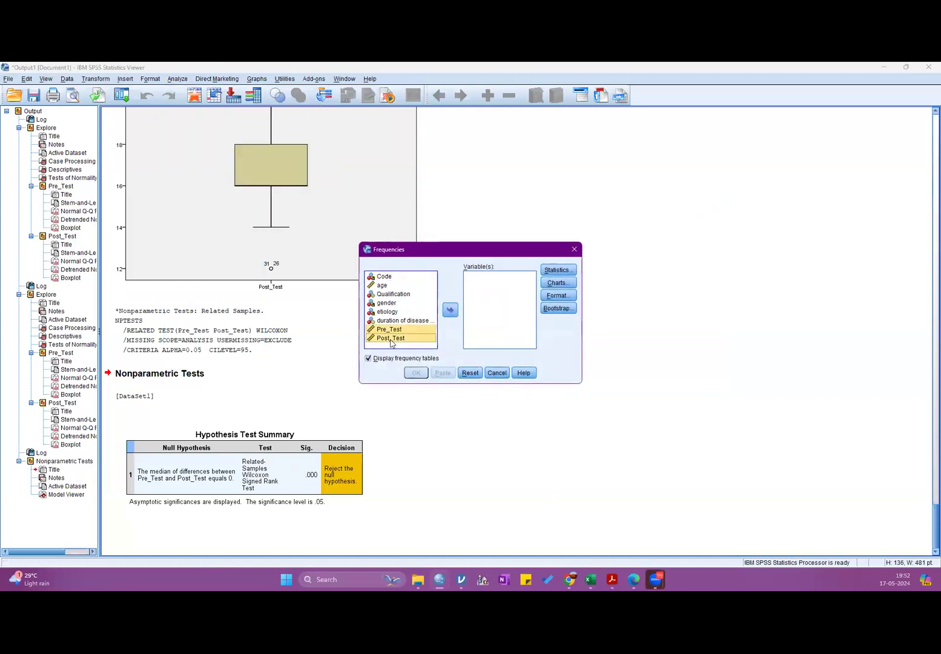
click(449, 311)
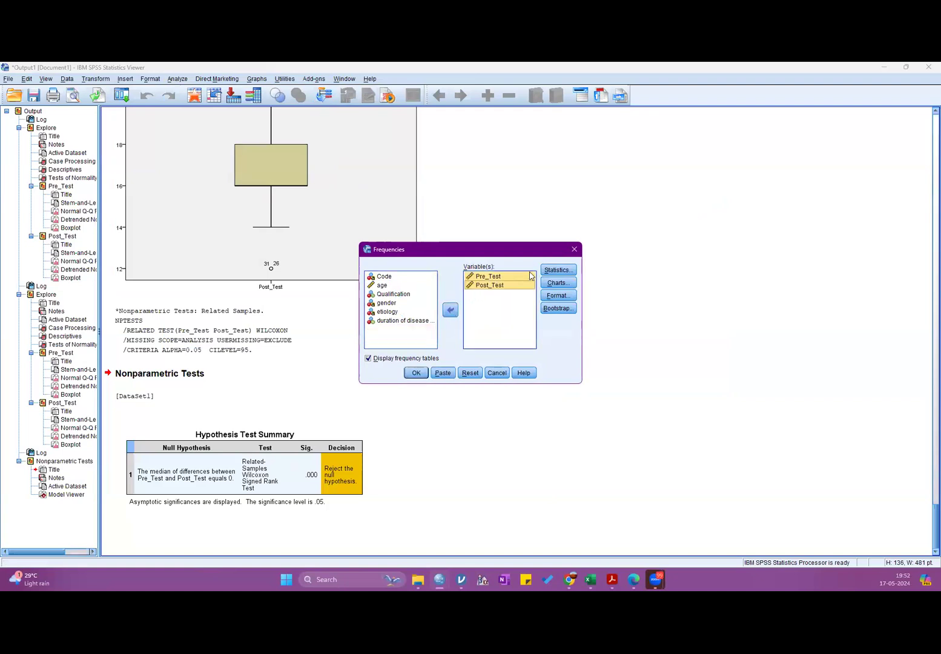
Request mean, median, quartiles and standard deviation for the Frequencies analysis and run it
click(558, 270)
click(496, 250)
click(497, 261)
click(373, 251)
click(391, 360)
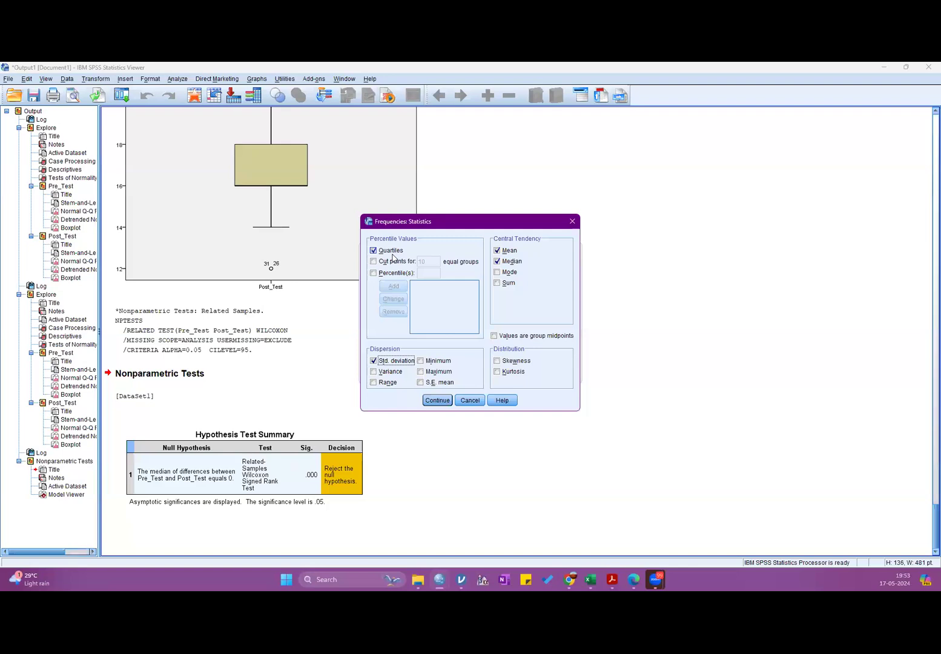
click(437, 400)
click(415, 373)
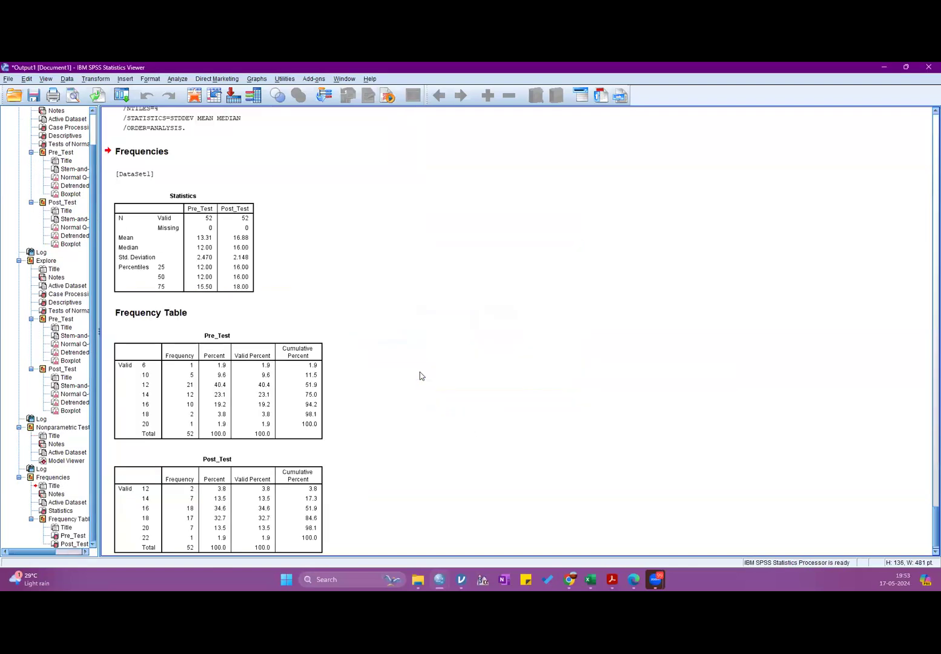
Open a blank Word document and arrange it side by side with the SPSS output showing the Statistics table
scroll(427, 374, down, 1)
scroll(433, 374, up, 5)
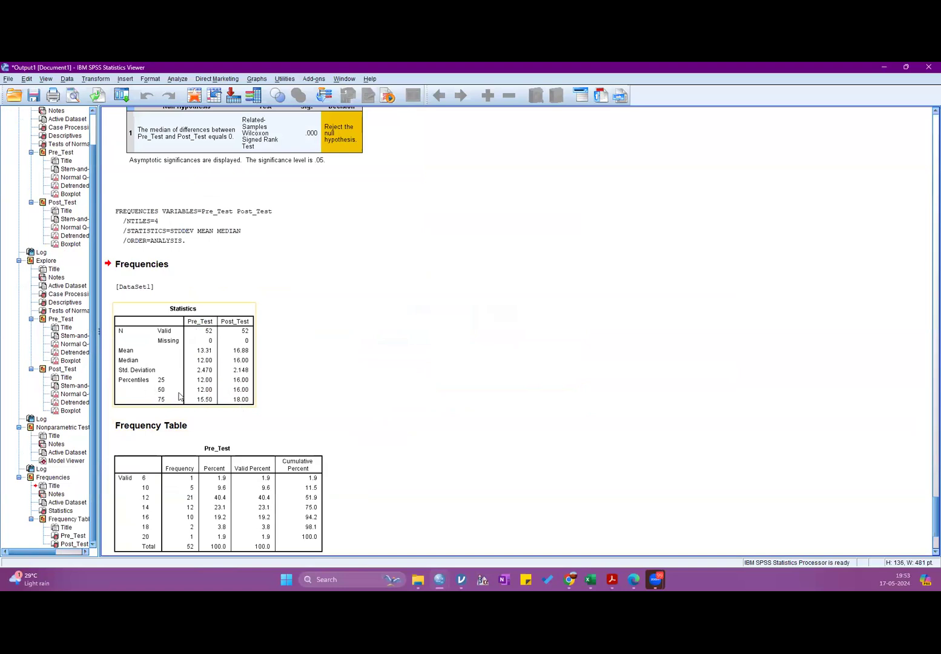
click(341, 576)
text(w)
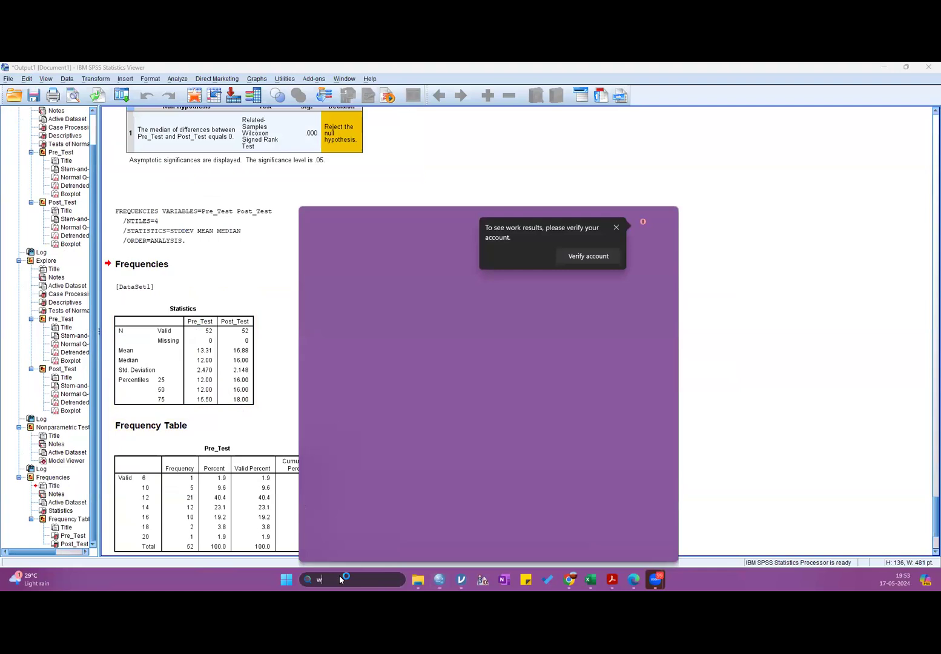
text(ord)
key(Return)
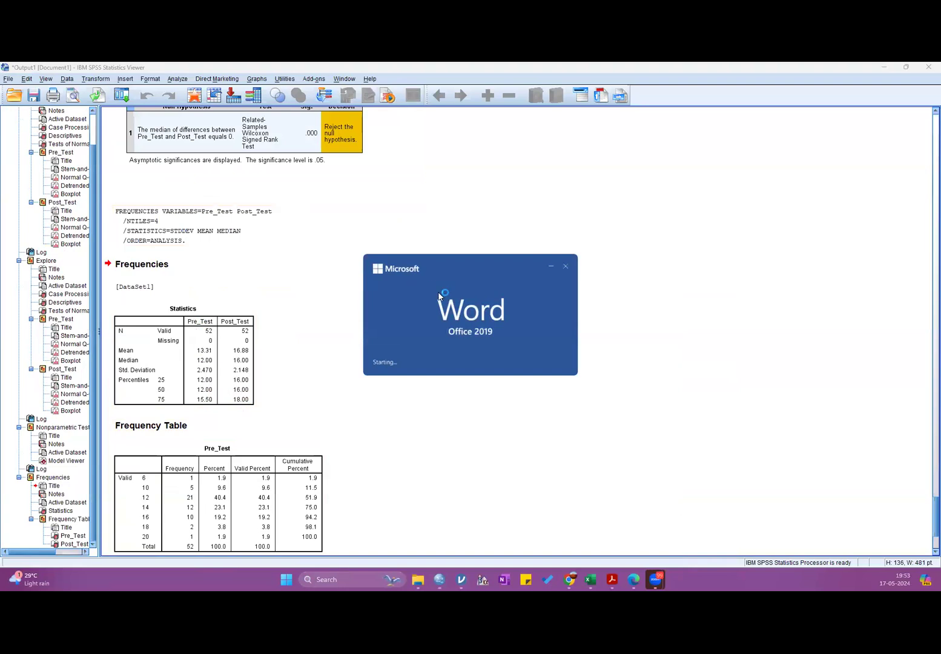
key(Escape)
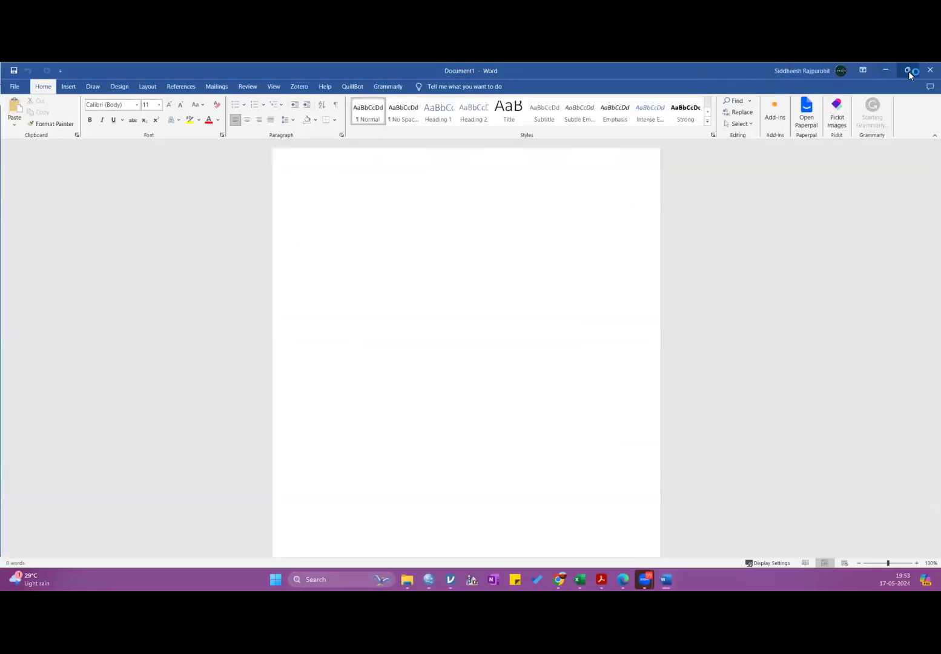
mouse_move(909, 71)
click(789, 97)
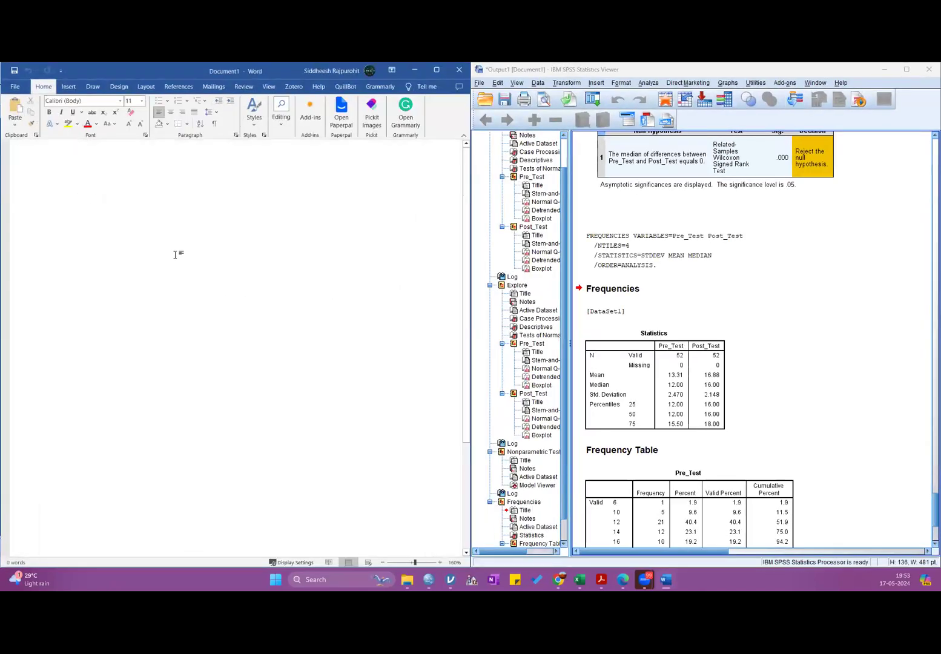
Insert a four-column, one-row table in the blank document and add two more rows below it
click(68, 86)
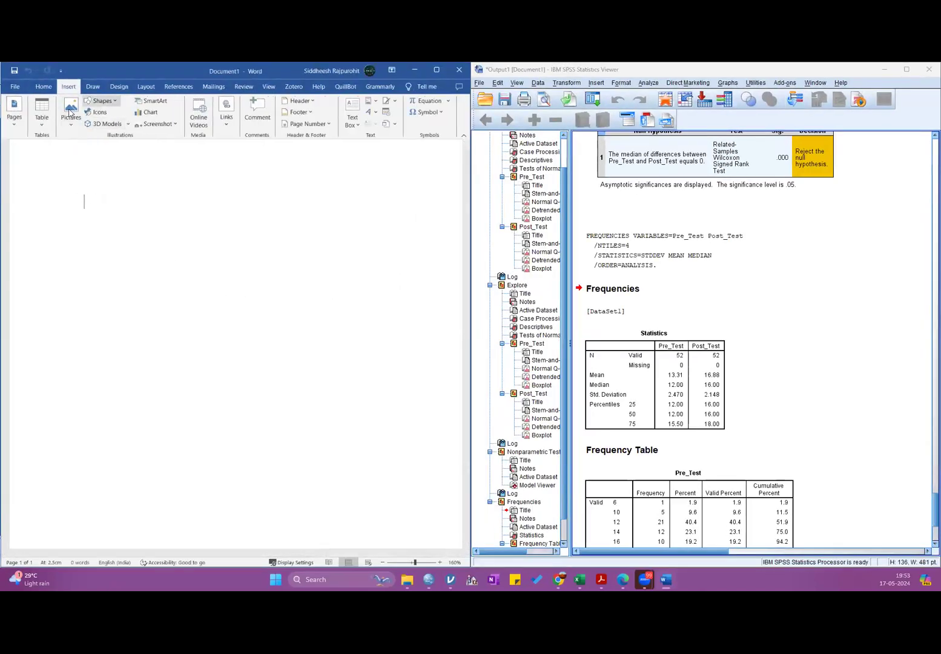
click(41, 112)
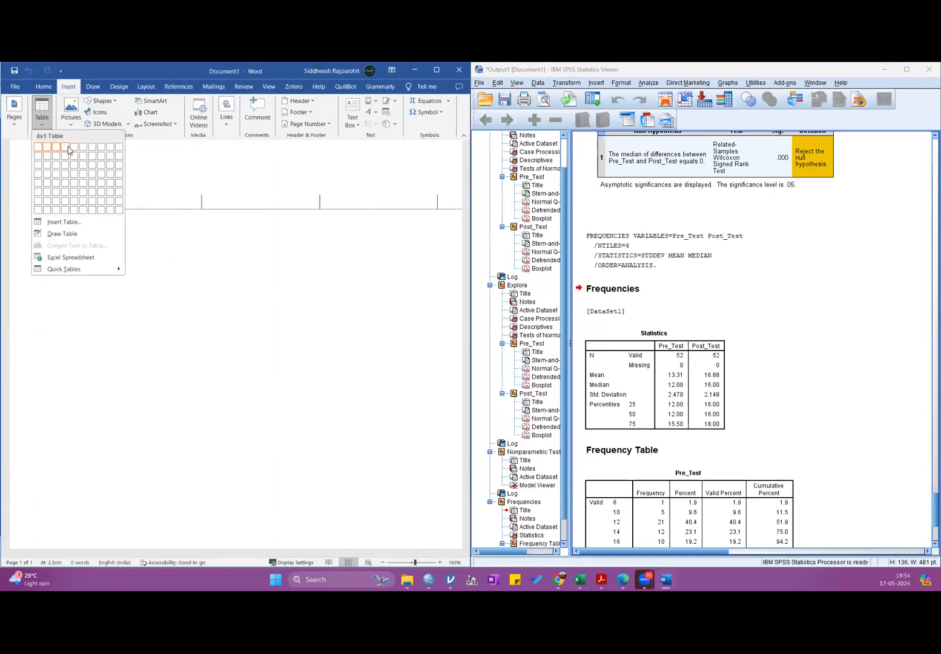
click(69, 149)
click(79, 210)
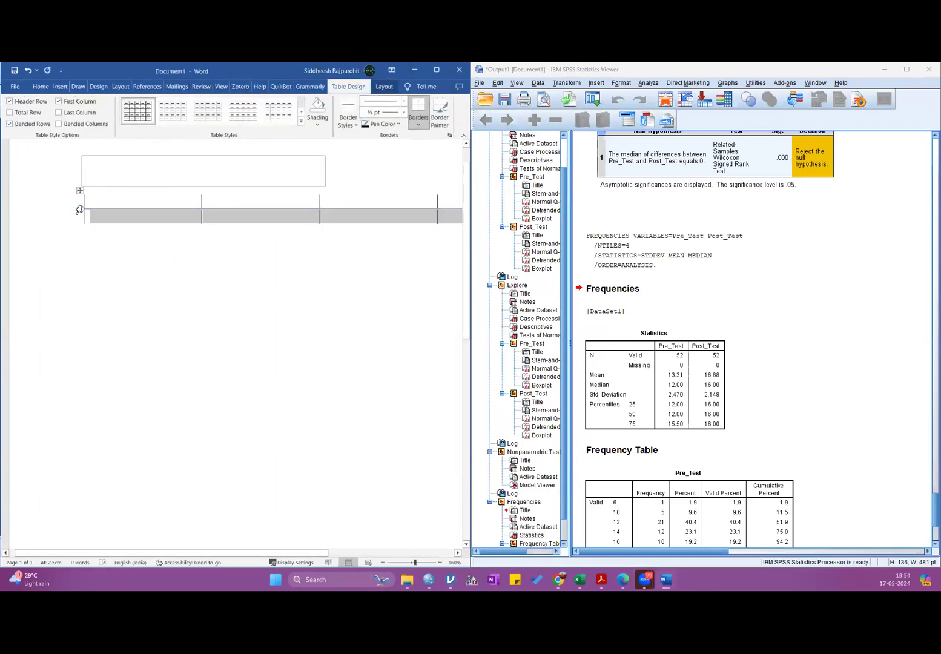
click(79, 210)
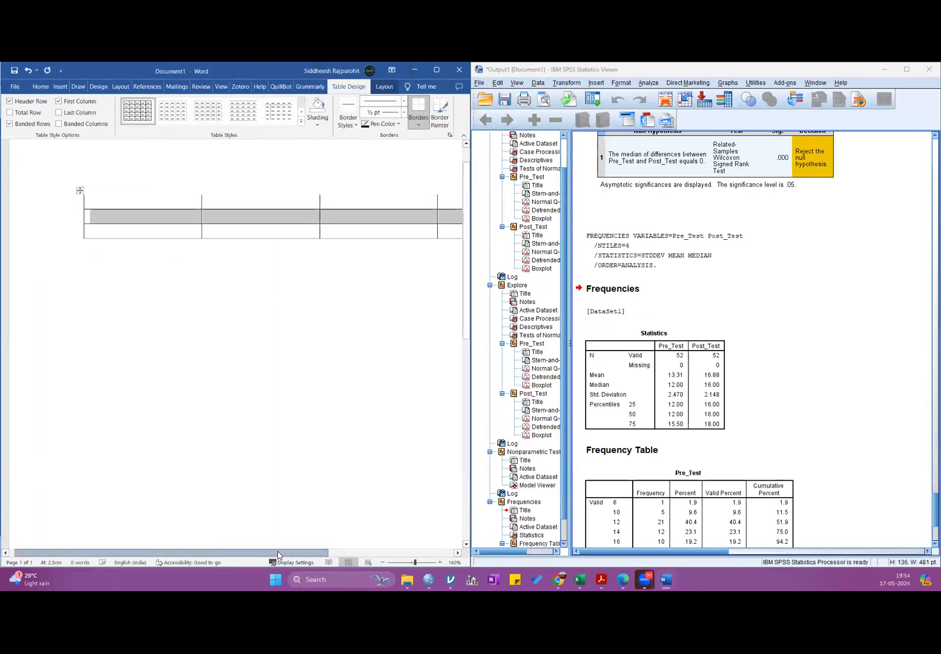
Fill the Word table's header row with Variable, Pre, Post and P-value, correcting the spelling of the first heading
drag(278, 555, 324, 554)
scroll(276, 357, down, 2)
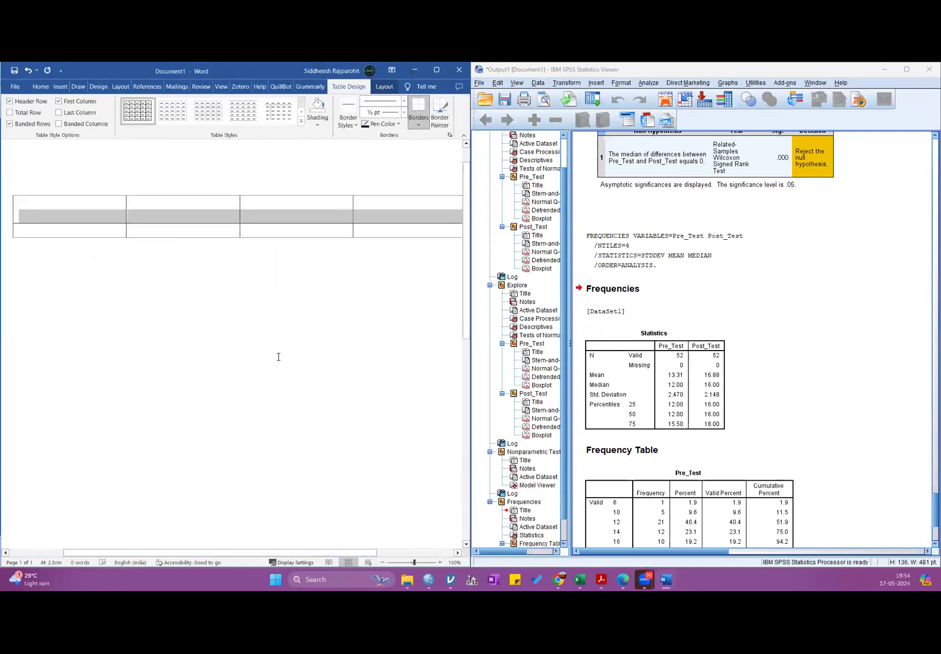
click(60, 204)
text(Variba)
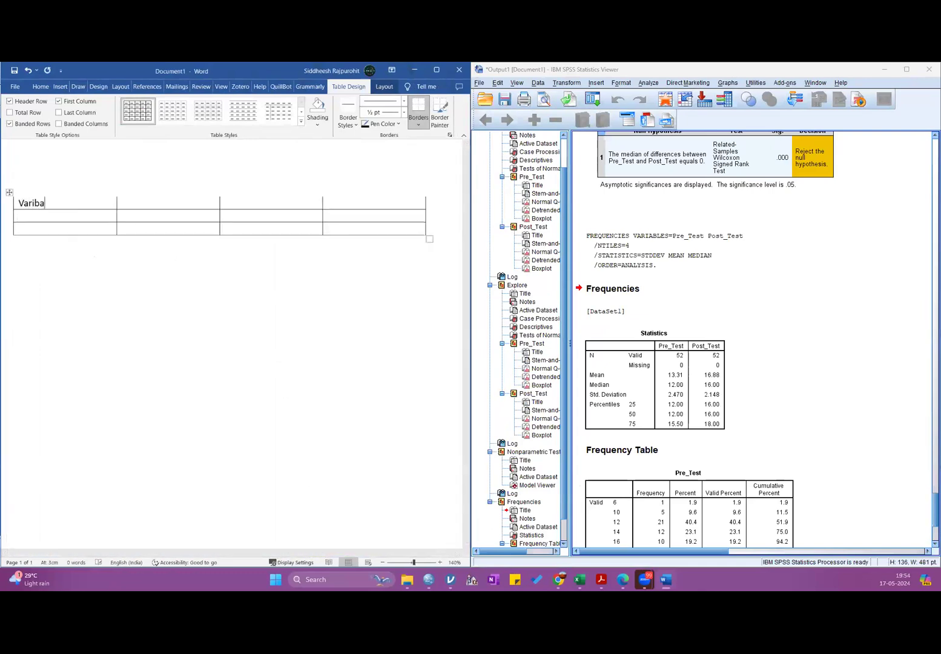
key(BackSpace)
text(ale)
key(Tab)
text(Pre)
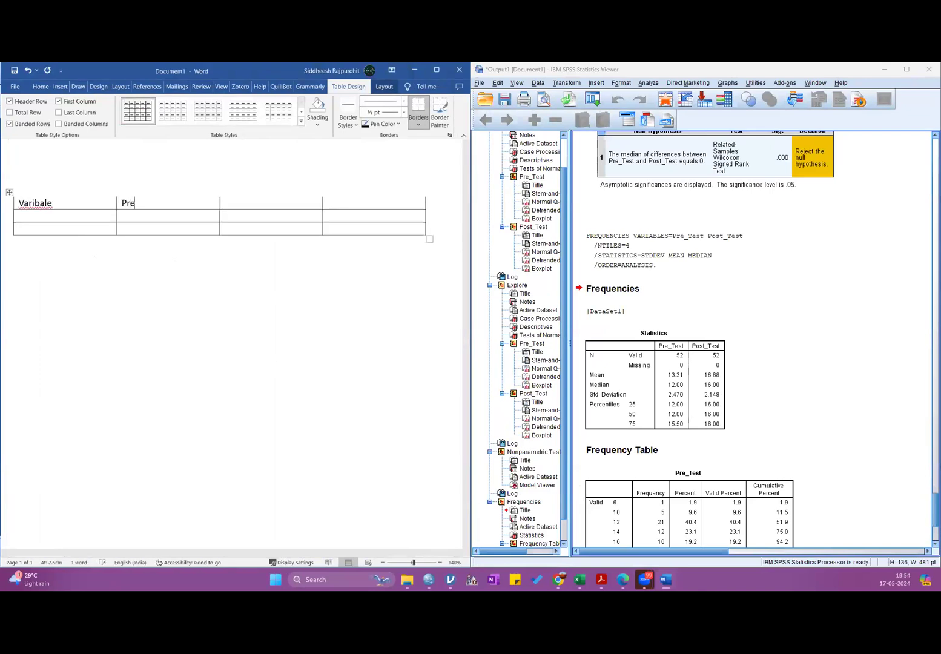
key(Tab)
text(Post )
text(P-value)
right_click(39, 208)
click(53, 216)
Enter Education as the variable in the first cell of the second table row
click(53, 219)
text(Edu)
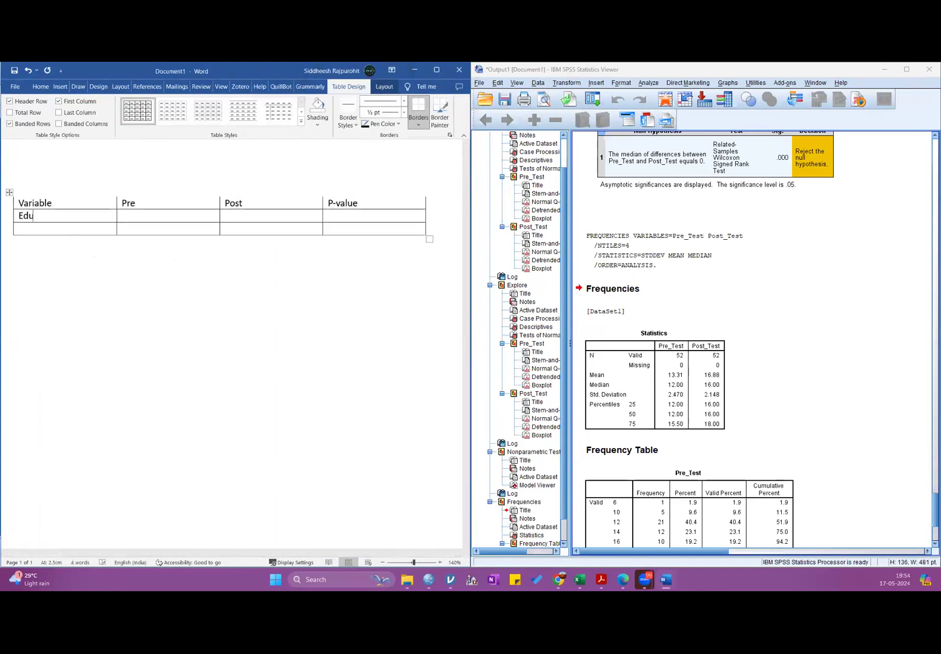
text(cation )
text(Med)
text(_)
key(BackSpace)
text((L-U))
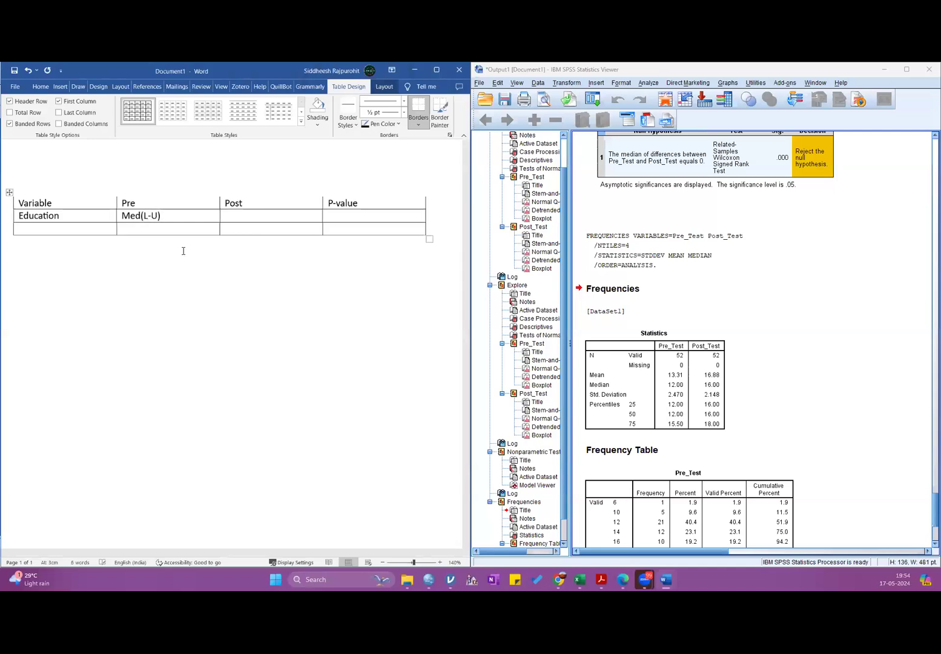
key(BackSpace)
key(BackSpace)
key(BackSpace)
key(BackSpace)
key(BackSpace)
key(BackSpace)
key(BackSpace)
key(BackSpace)
text(50(25-75))
key(BackSpace)
key(BackSpace)
key(BackSpace)
key(BackSpace)
key(BackSpace)
key(BackSpace)
key(BackSpace)
key(BackSpace)
key(BackSpace)
Enter 12 (12-16) under Pre and 16 (16-18) under Post in the Education row
text(12 ()
text(12)
text(-)
text(4)
text(5)
key(BackSpace)
key(BackSpace)
text(16))
key(Tab)
text(16 (16-18))
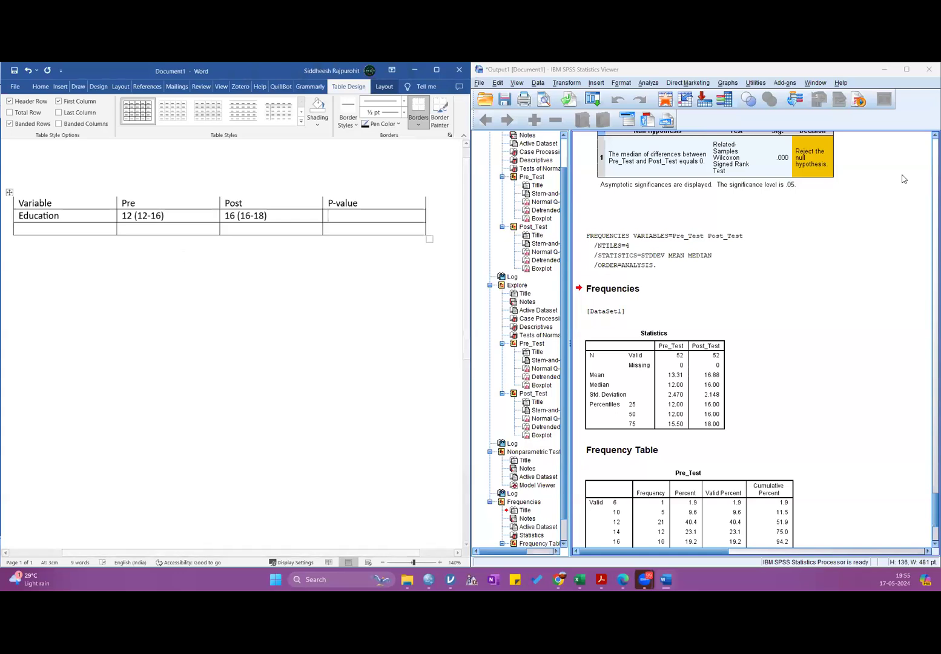
Examine the significance and decision in the Wilcoxon signed-rank Hypothesis Test Summary in the SPSS output
scroll(871, 224, up, 3)
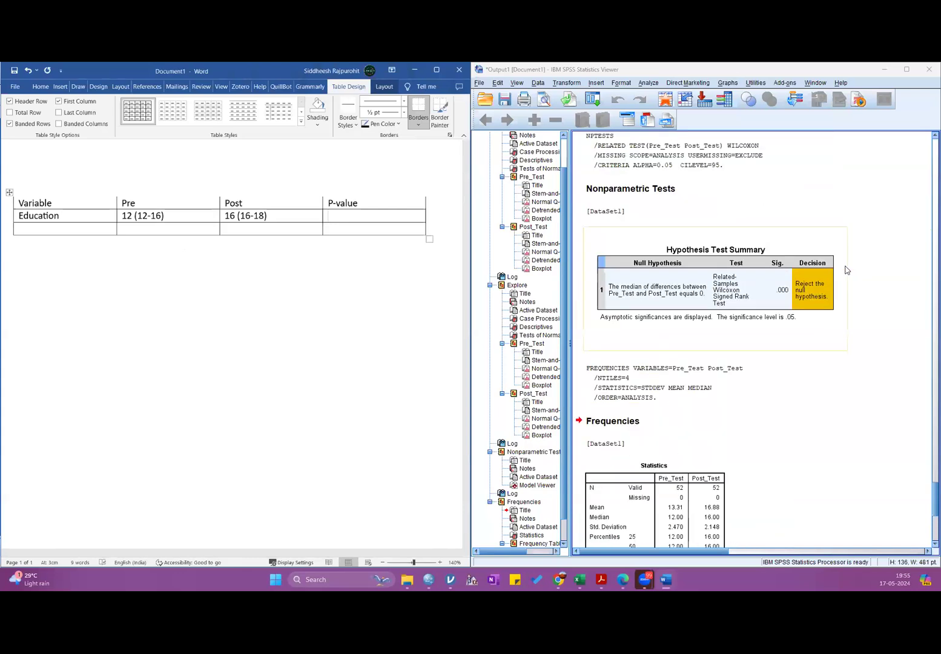
double_click(807, 303)
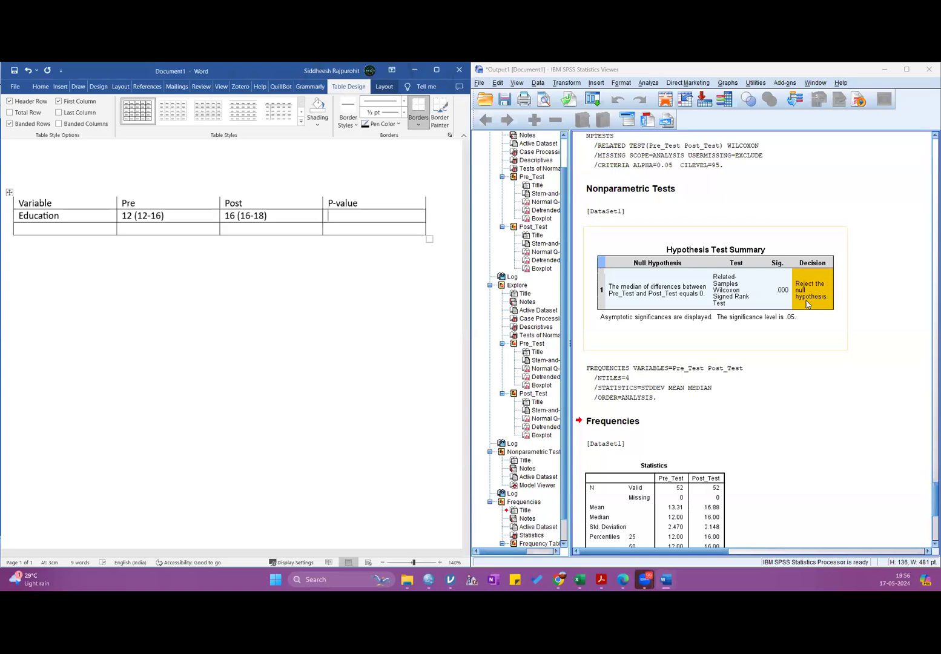
double_click(806, 304)
double_click(807, 304)
Delete the Pre_Test and Post_Test frequency tables from the SPSS output
scroll(741, 369, down, 5)
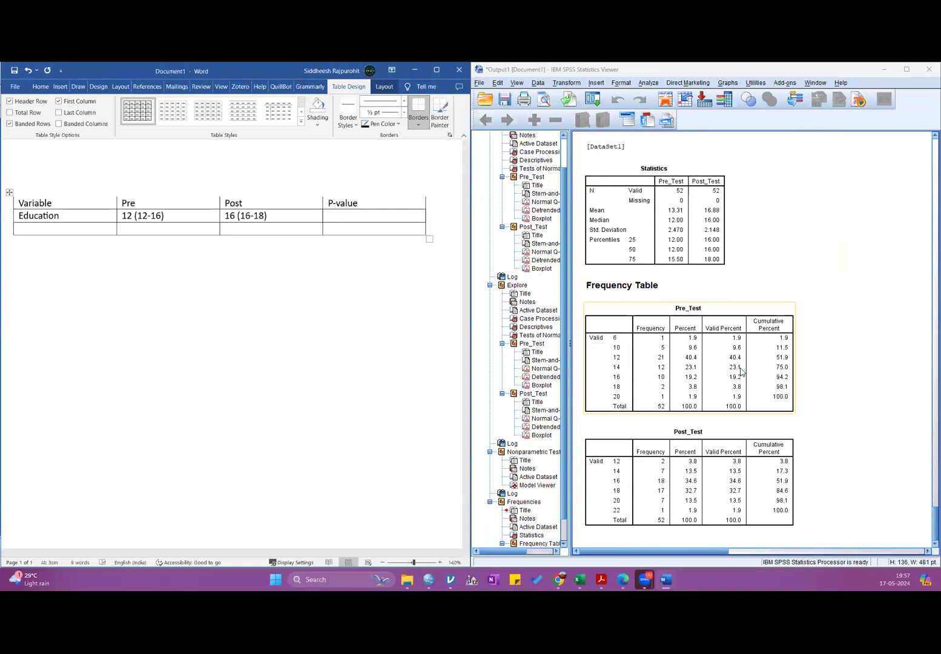
double_click(740, 370)
click(717, 319)
key(Delete)
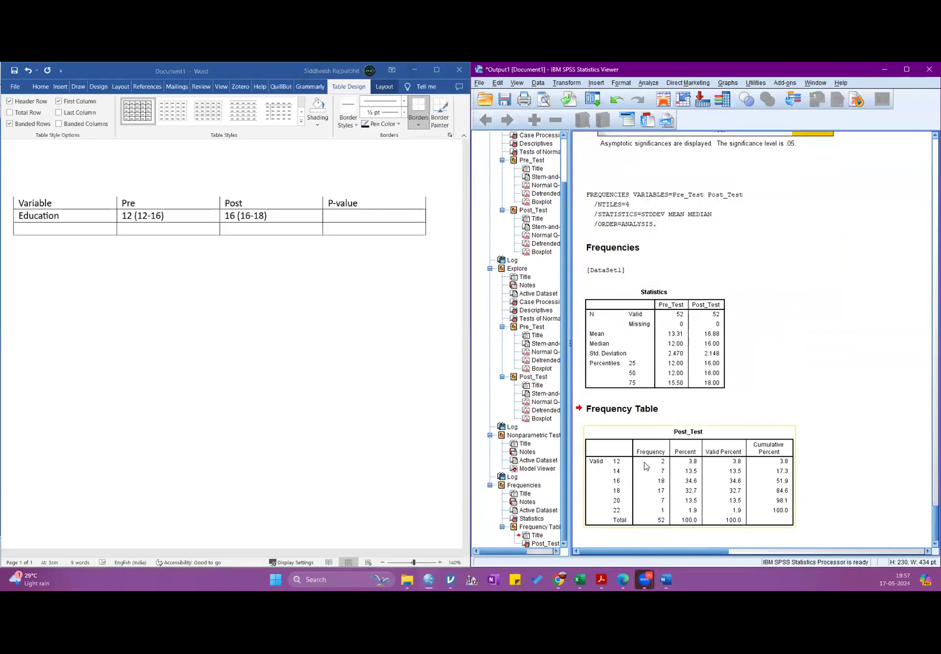
Enter a p-value of less than .05 in the Education row of the Word table
scroll(675, 435, up, 3)
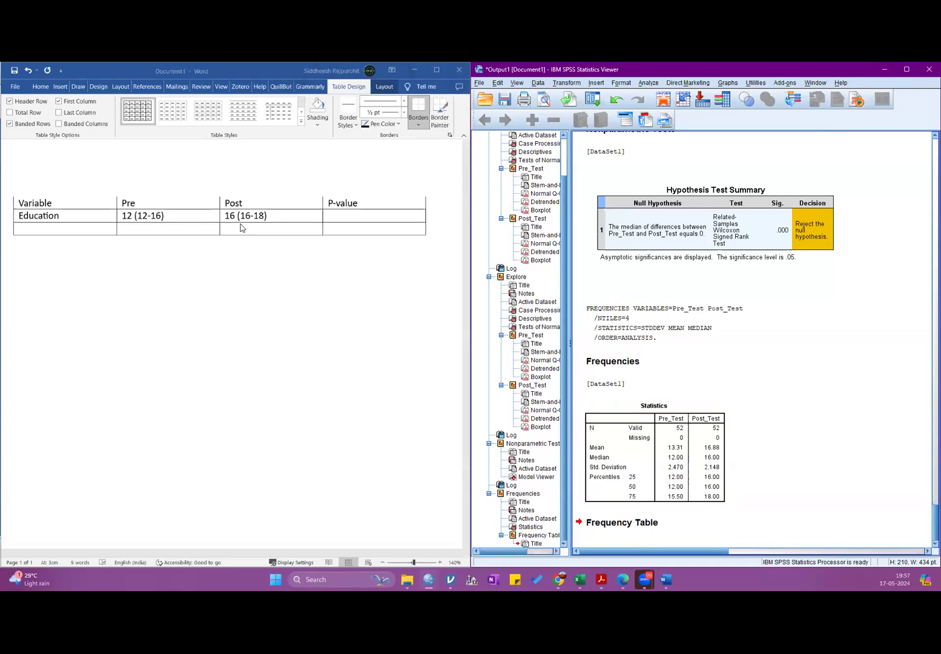
click(349, 215)
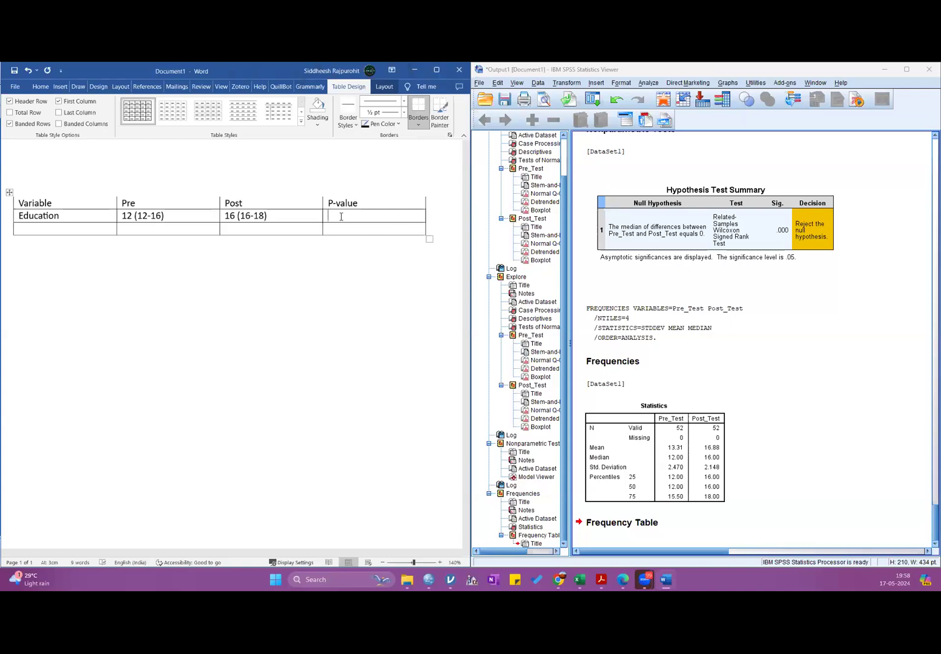
text(<005)
click(337, 215)
text(.05)
Maximize the SPSS output, switch to the SPSS Data Editor and create a new blank dataset
click(906, 69)
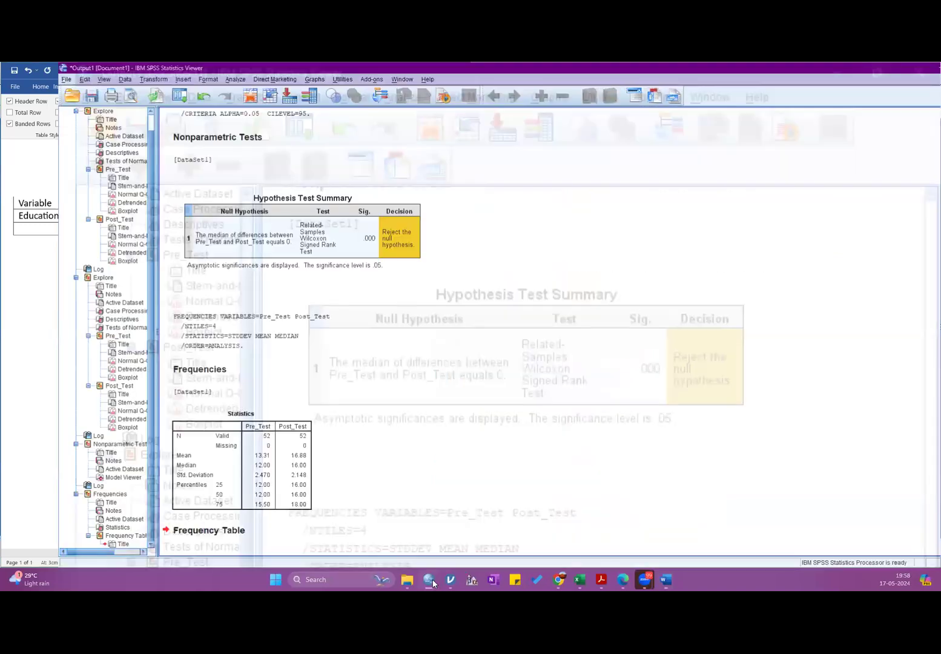
mouse_move(431, 581)
click(492, 539)
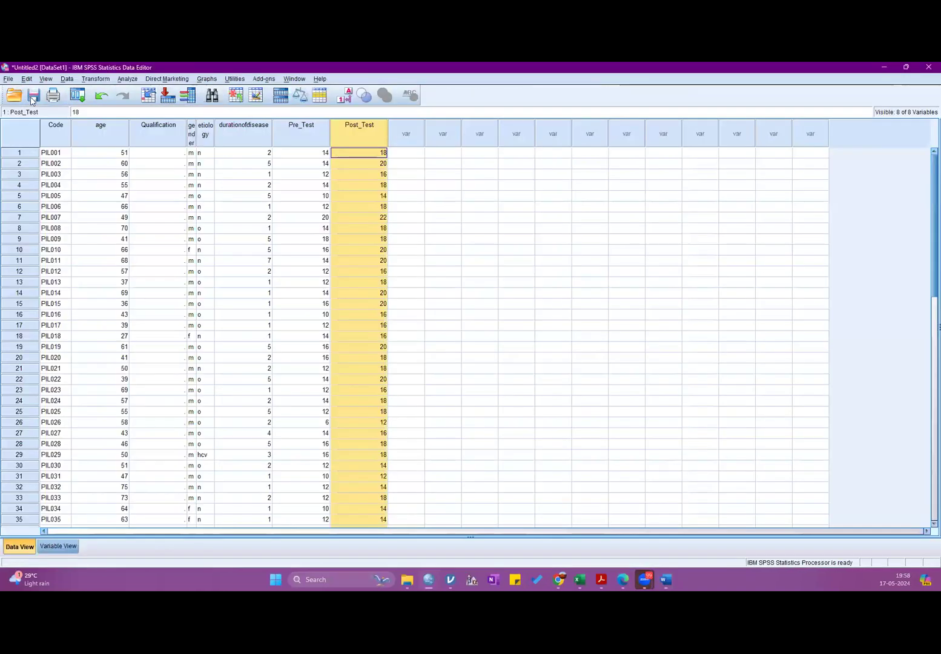
click(7, 78)
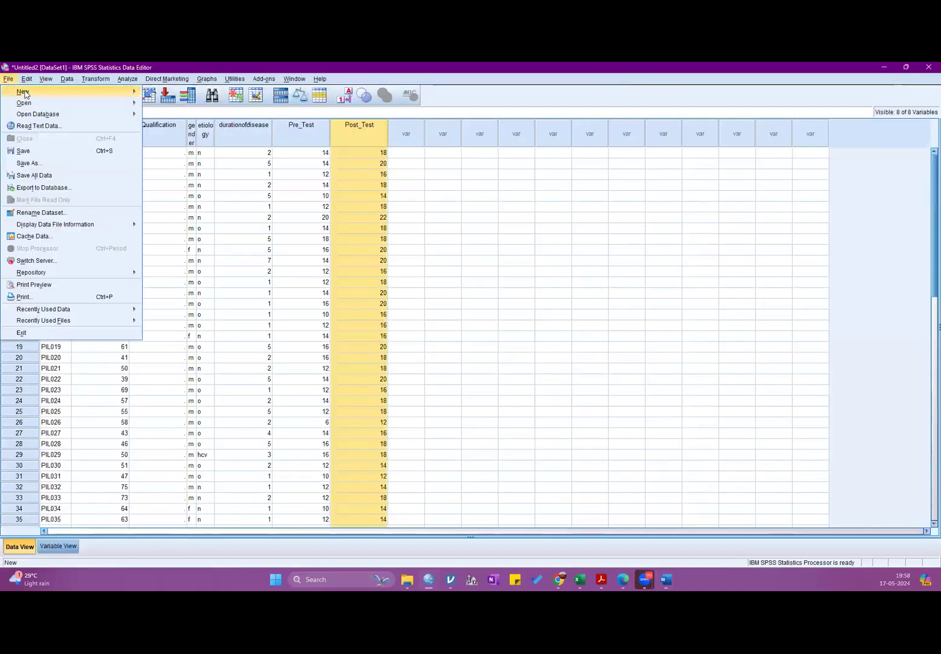
mouse_move(25, 92)
click(178, 92)
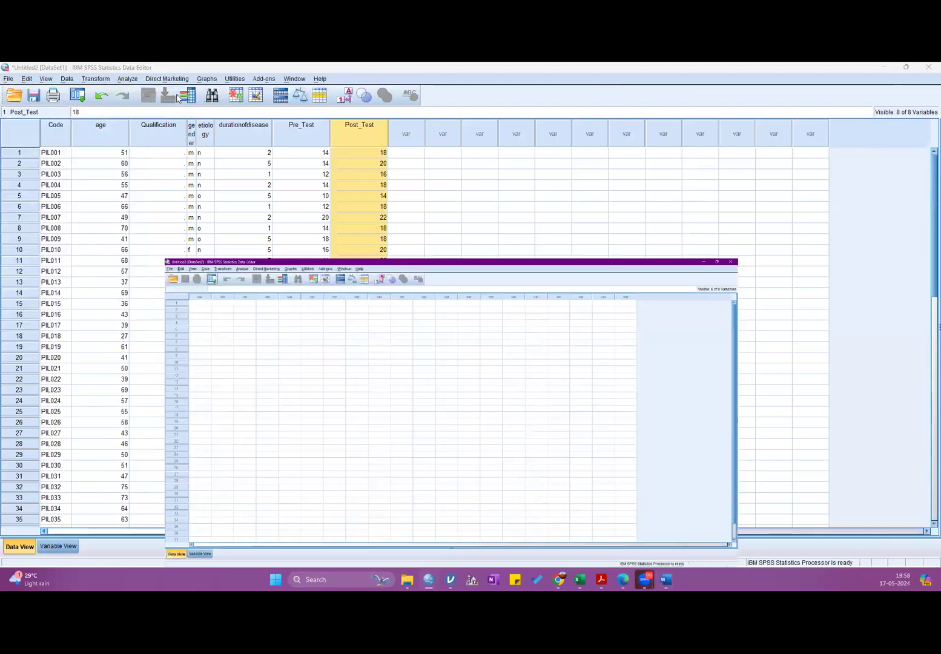
Open the Excel file one sample t test.xlsx from the SPSS CLASS folder as SPSS data
click(8, 78)
mouse_move(25, 103)
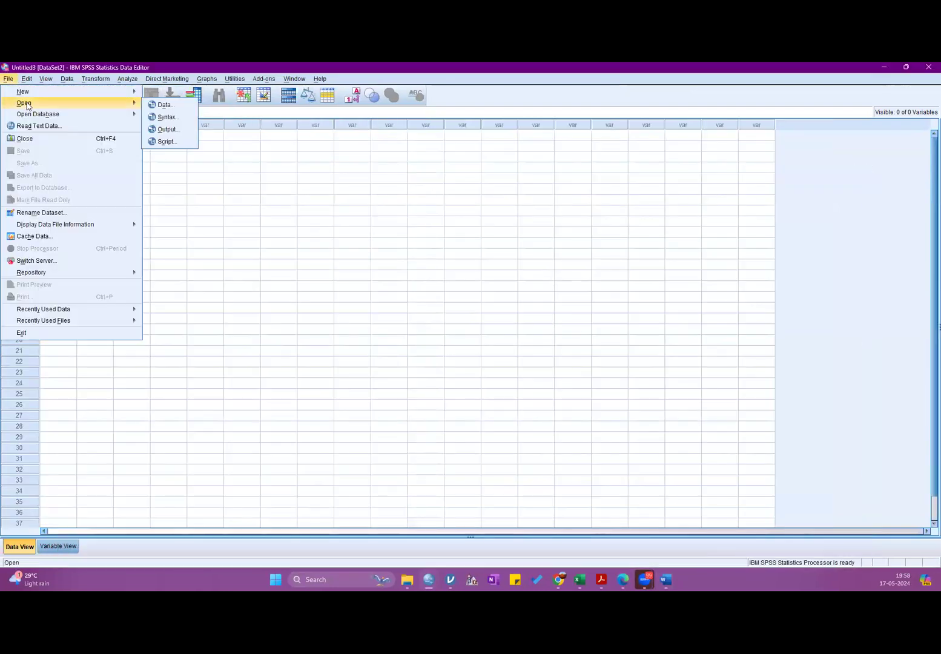
click(166, 105)
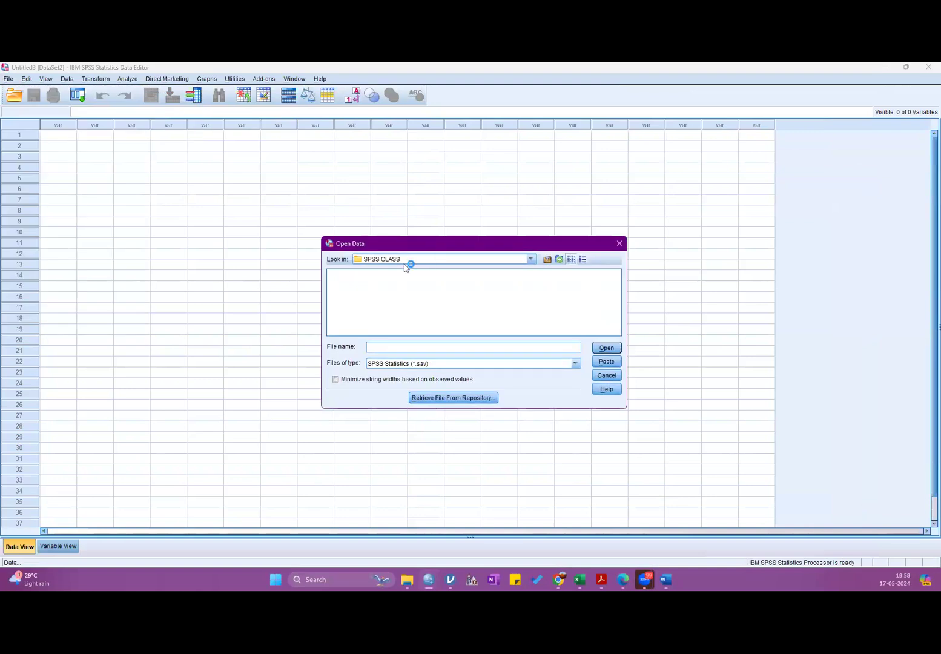
click(405, 363)
click(405, 399)
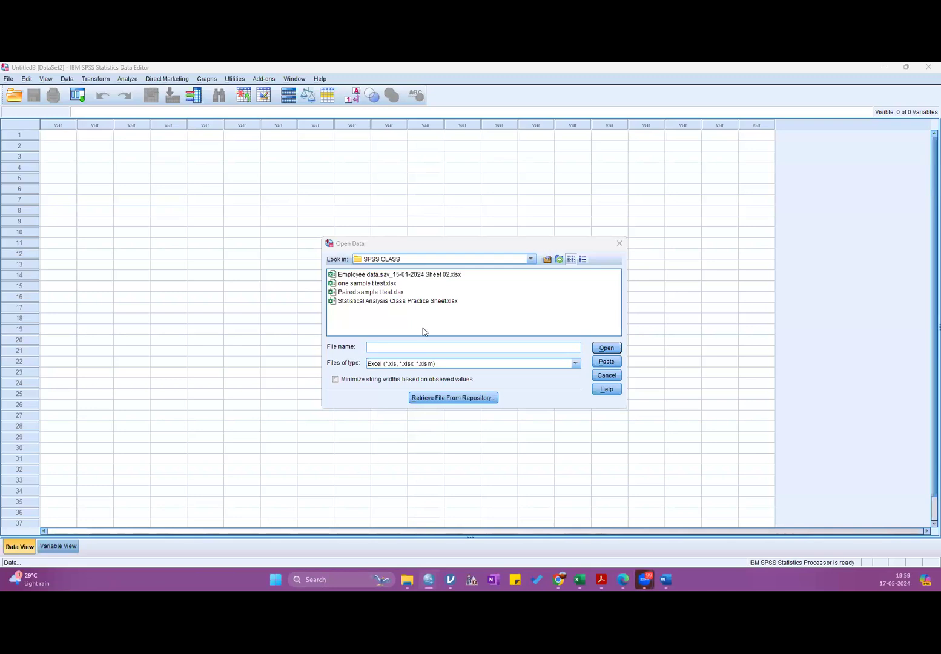
click(369, 283)
click(605, 349)
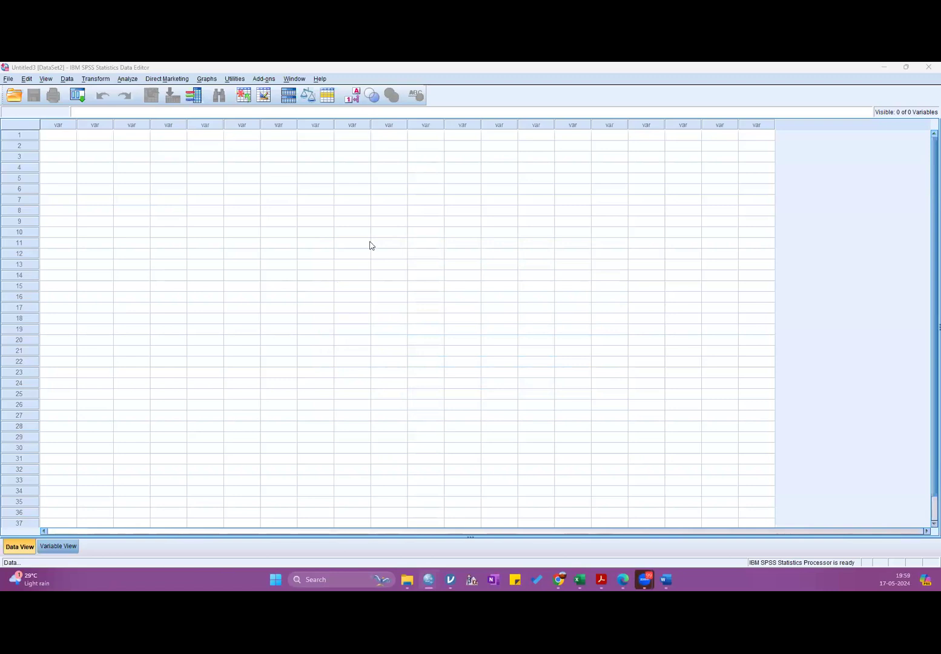
click(322, 329)
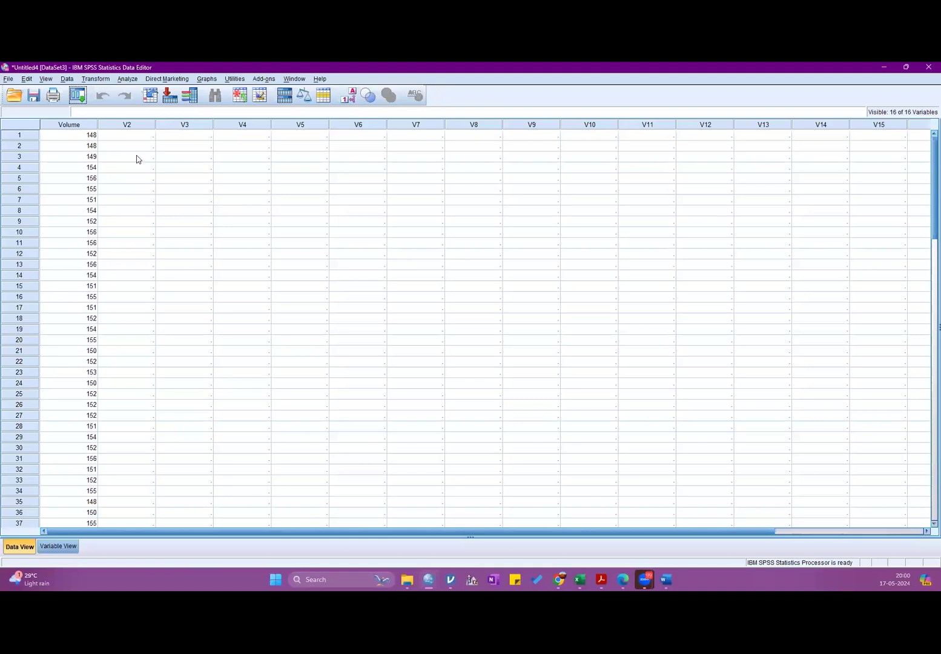
Start an Explore analysis with Volume as the dependent variable, enlarging the dialog to show all variables
click(127, 79)
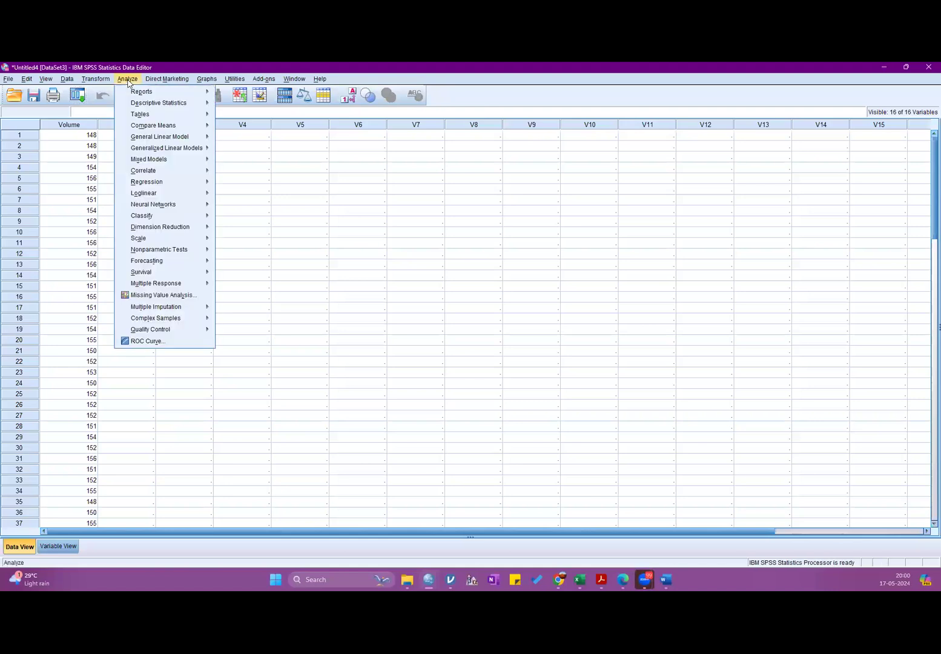
mouse_move(145, 104)
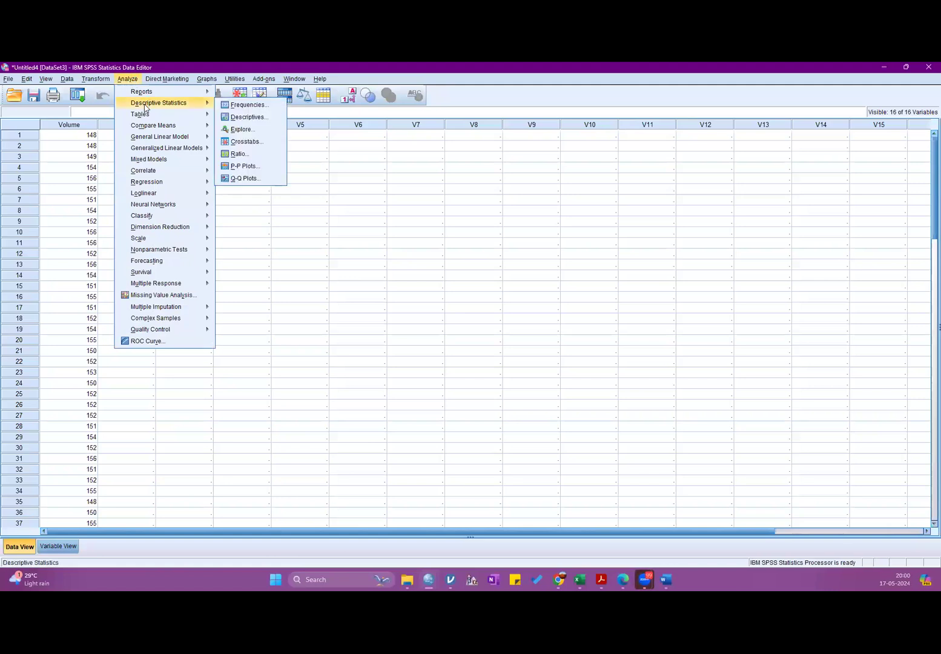
click(248, 117)
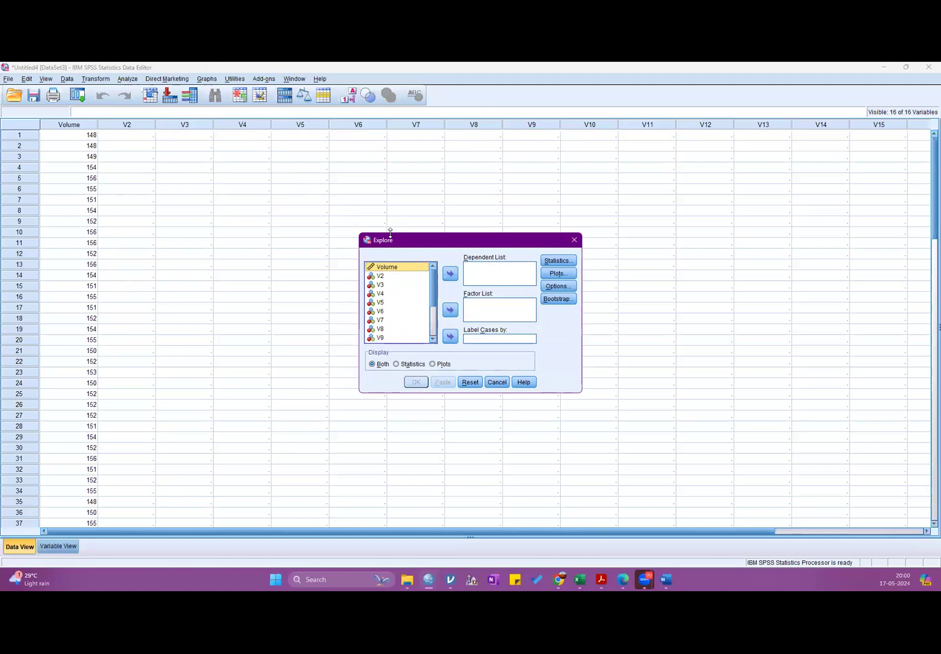
drag(402, 234, 402, 134)
drag(357, 213, 150, 224)
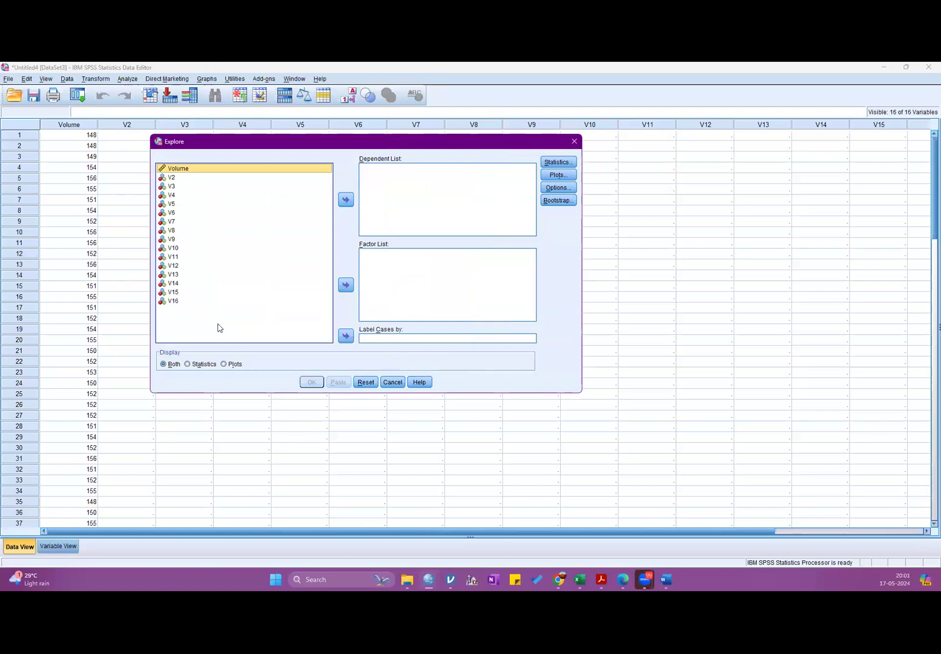
drag(207, 141, 286, 159)
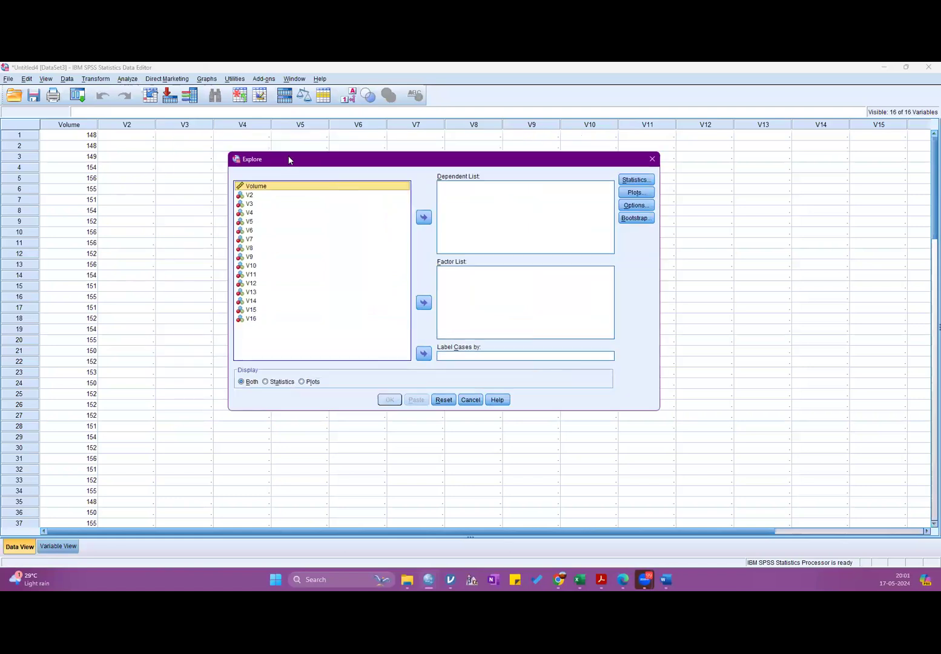
click(249, 195)
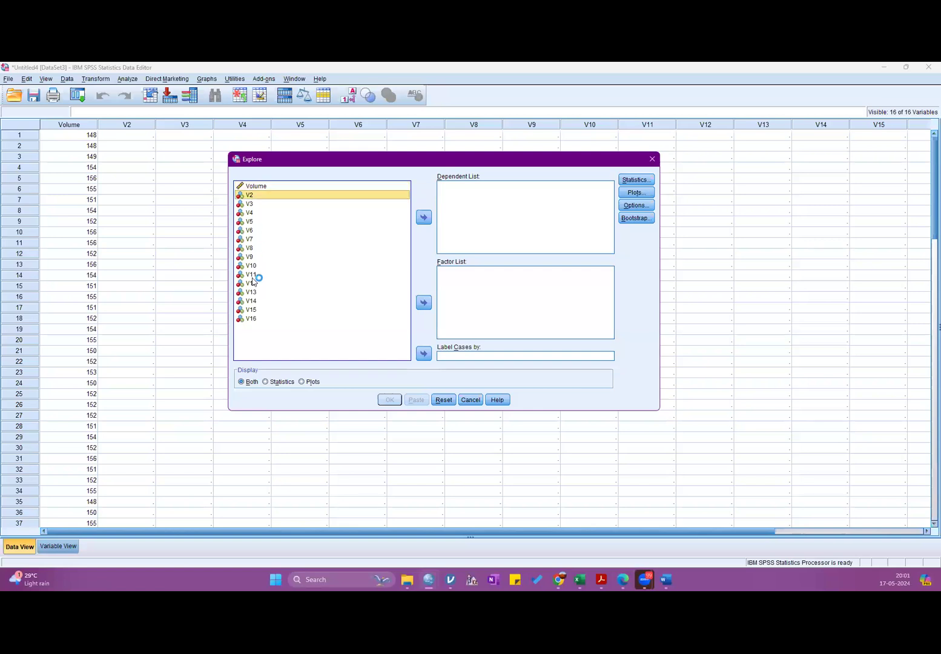
click(249, 318)
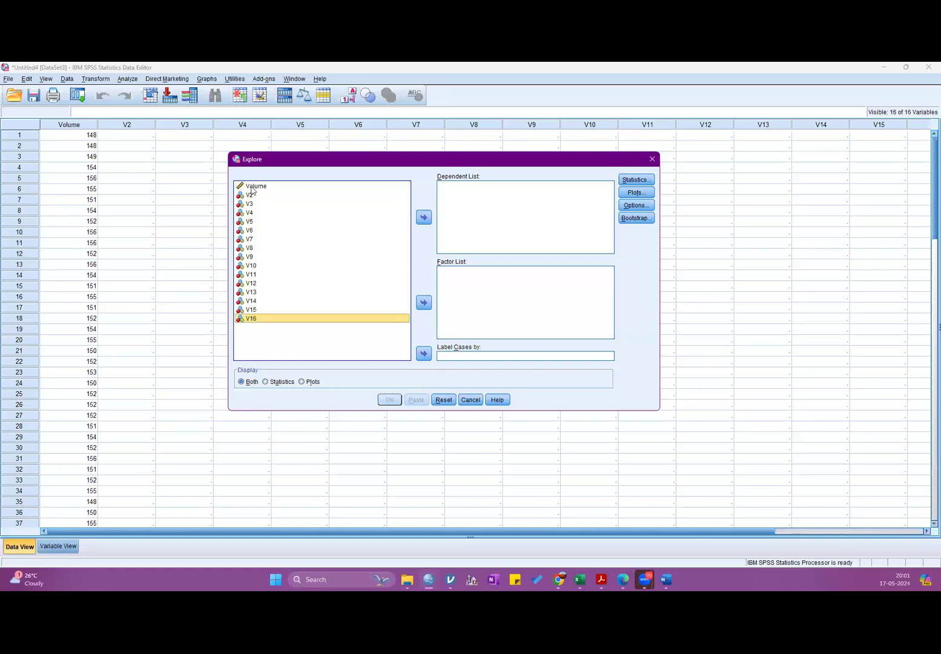
click(253, 189)
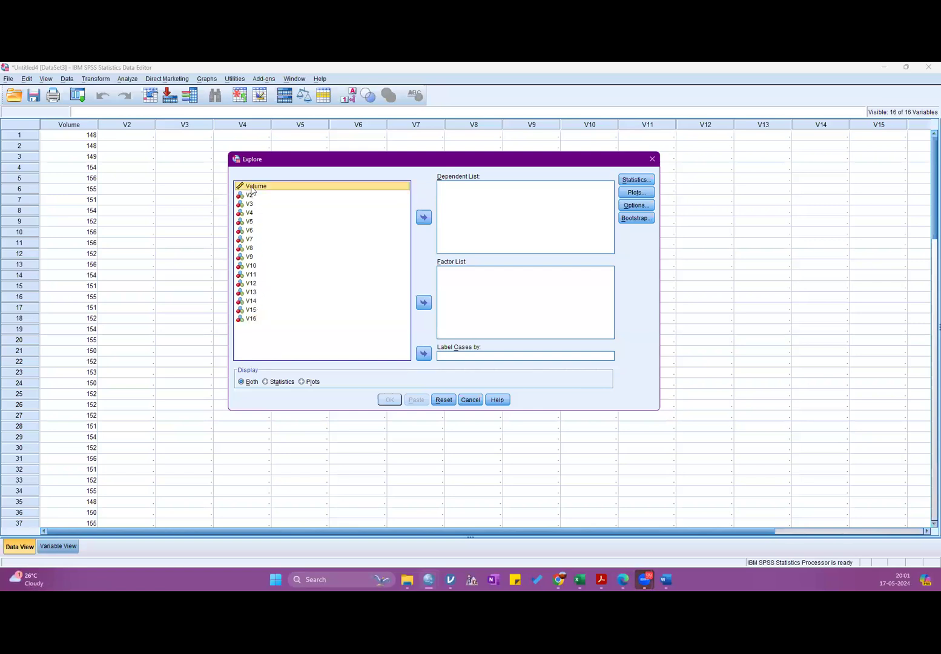
click(252, 189)
click(424, 218)
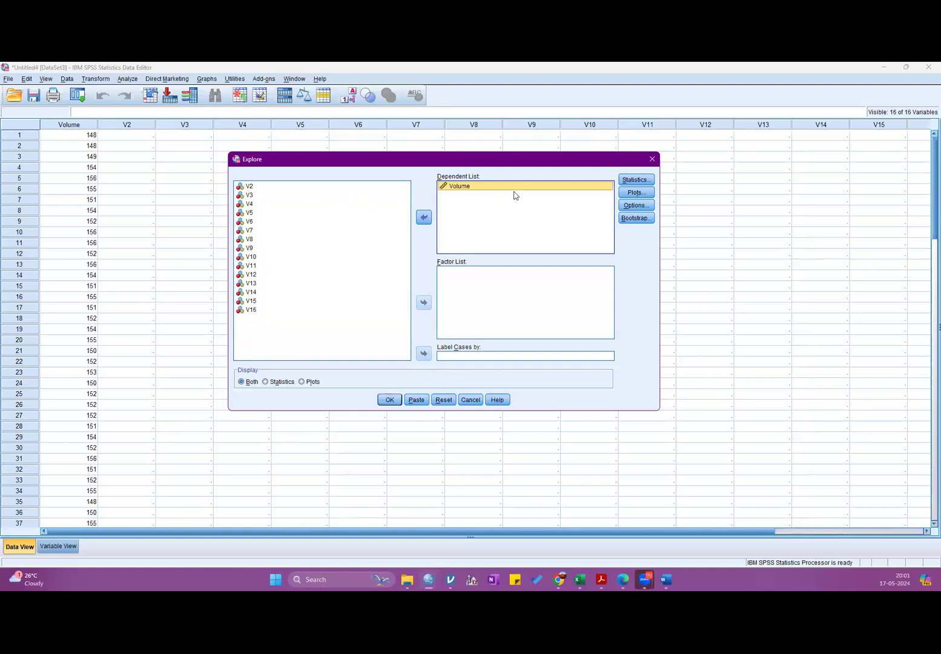
Keep Descriptives with a 95% confidence interval and add normality plots with tests to the Explore analysis
click(634, 182)
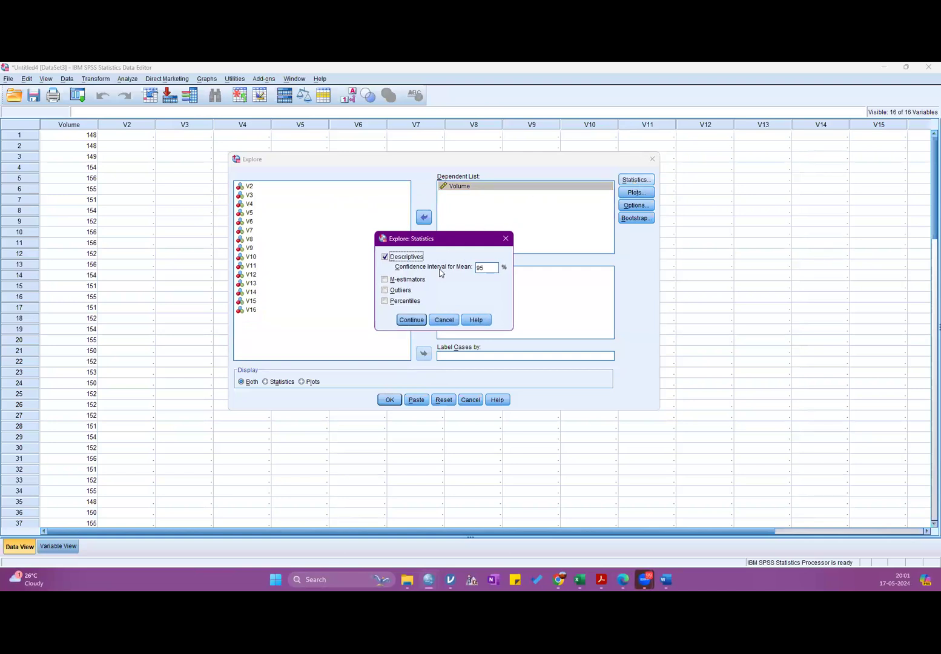
click(417, 319)
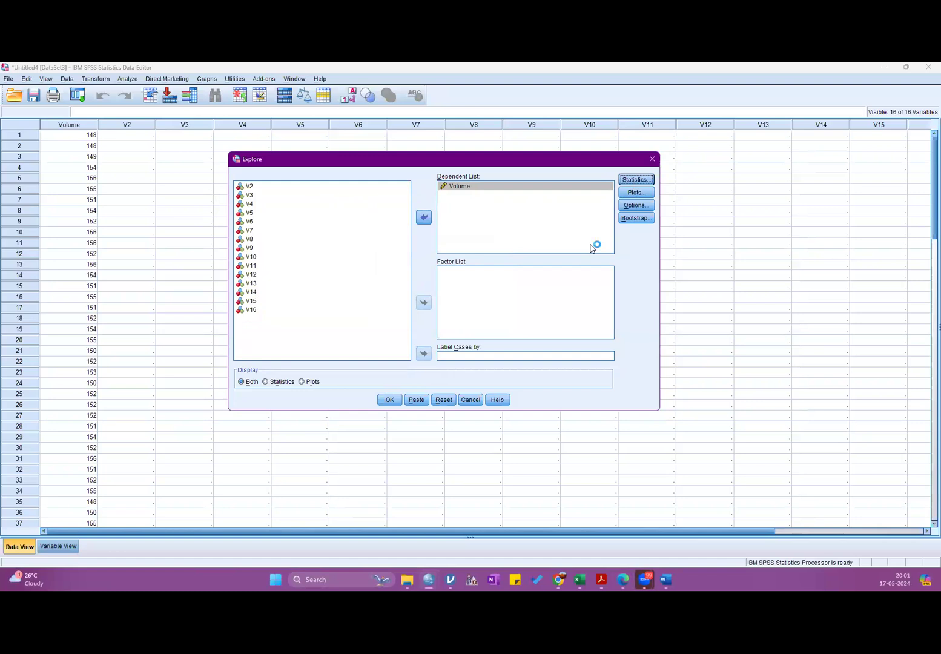
click(635, 192)
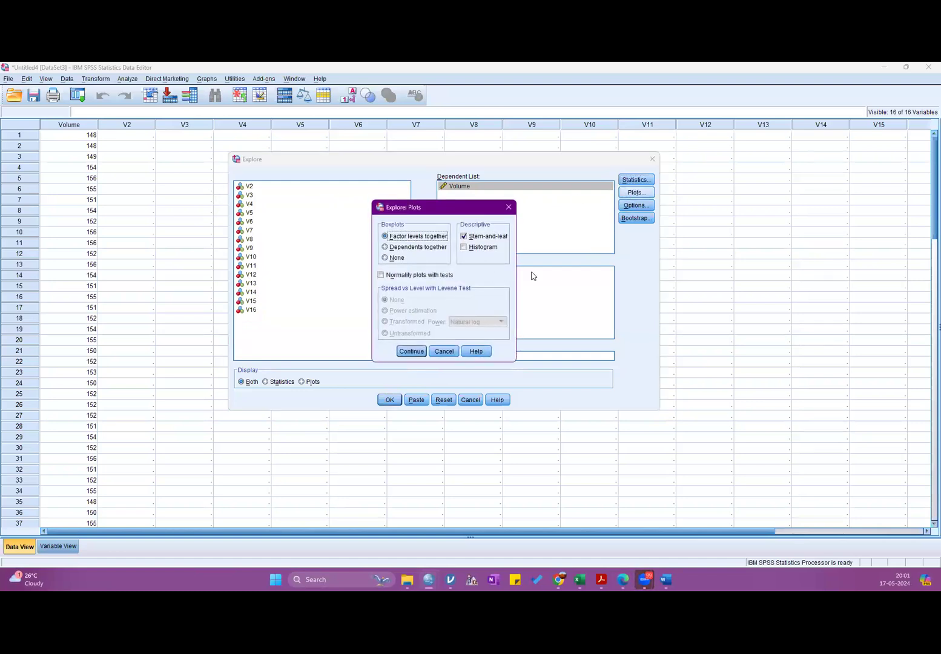
click(426, 275)
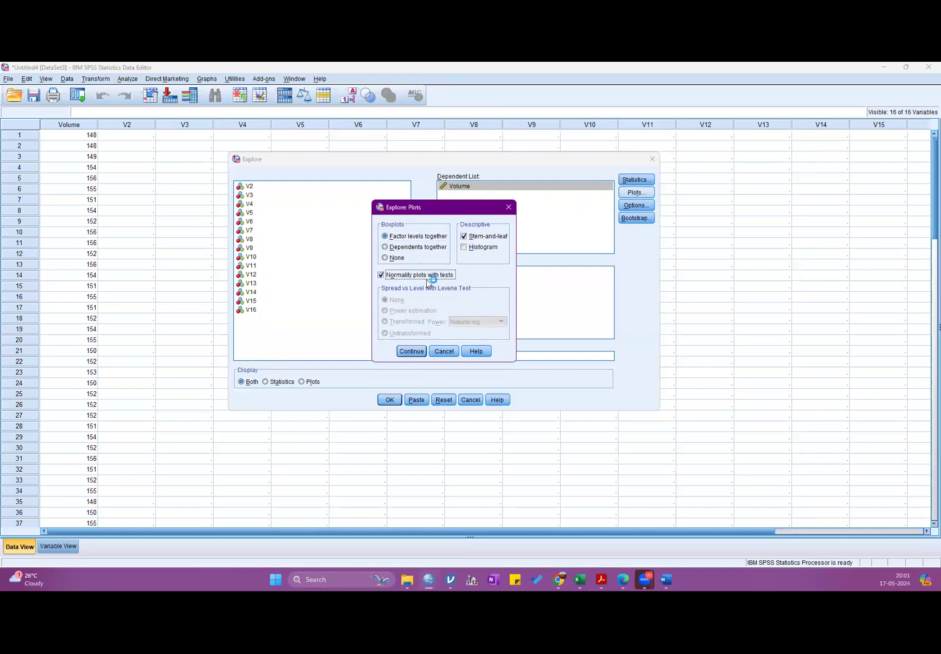
click(411, 351)
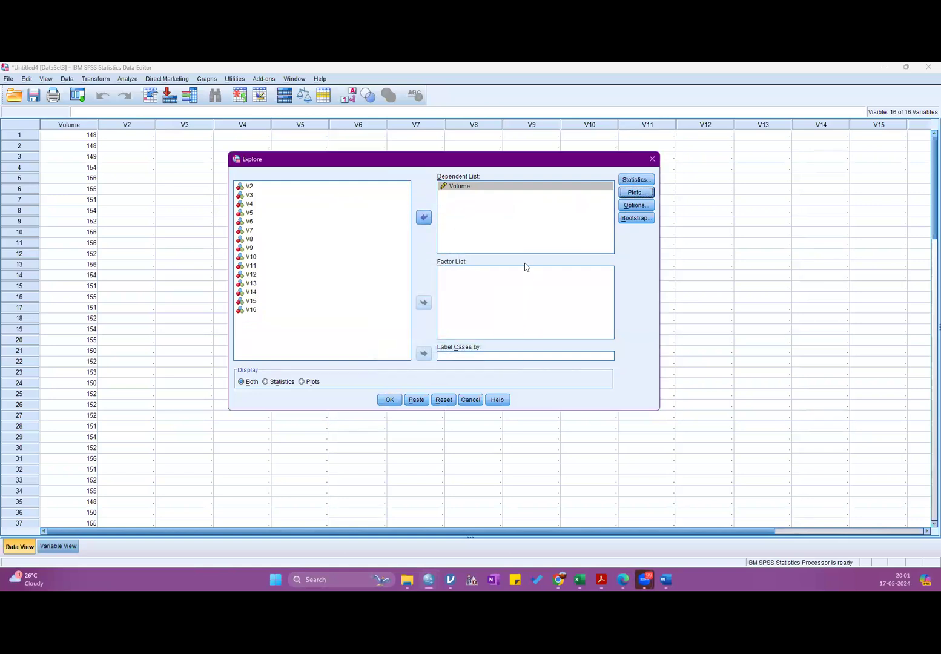
Run the Explore analysis on Volume and examine the Tests of Normality table, including the Shapiro-Wilk significance
click(394, 400)
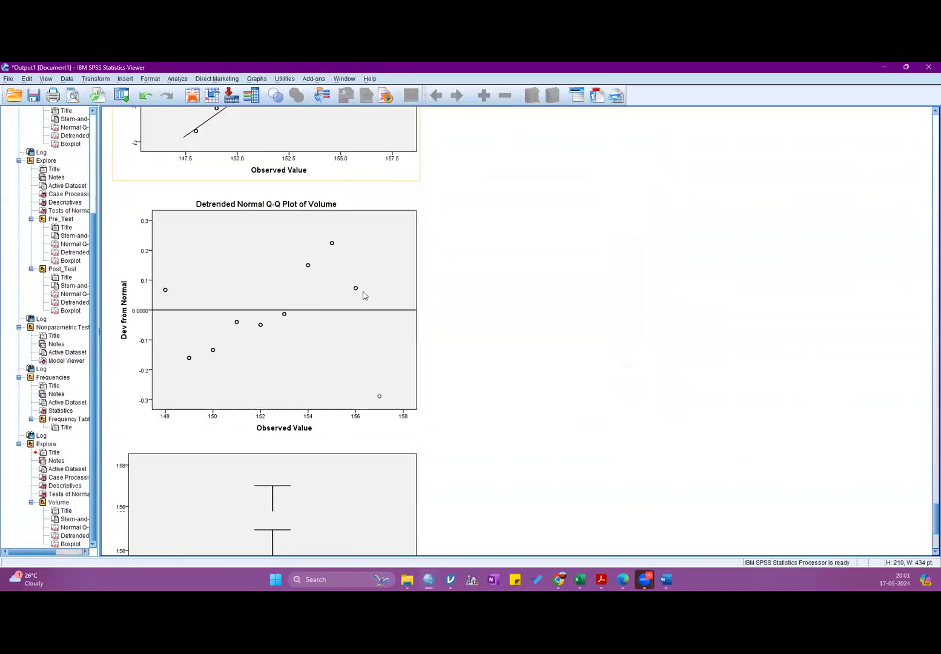
scroll(364, 296, up, 3)
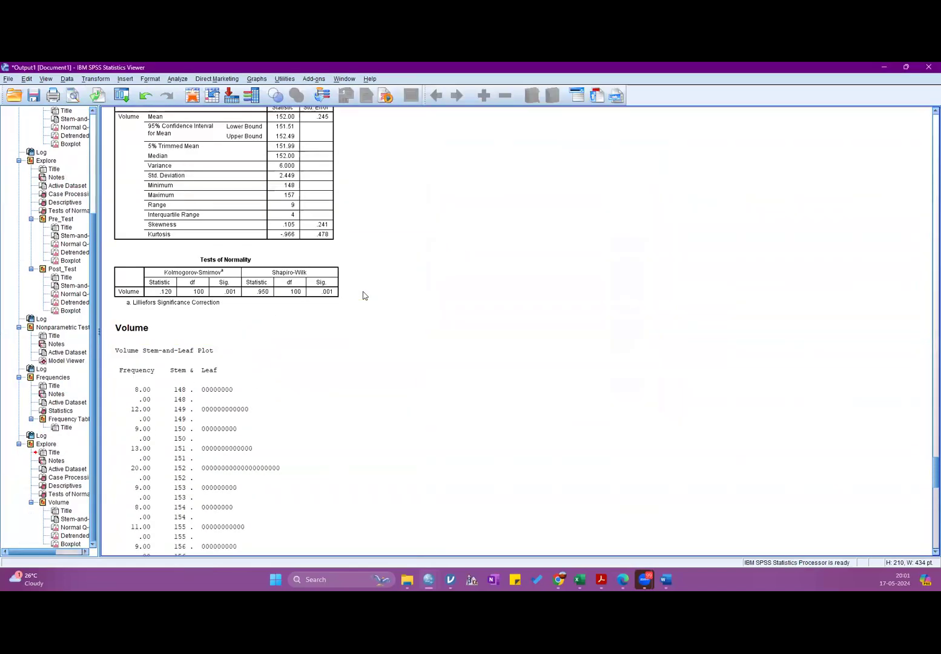
scroll(364, 295, up, 2)
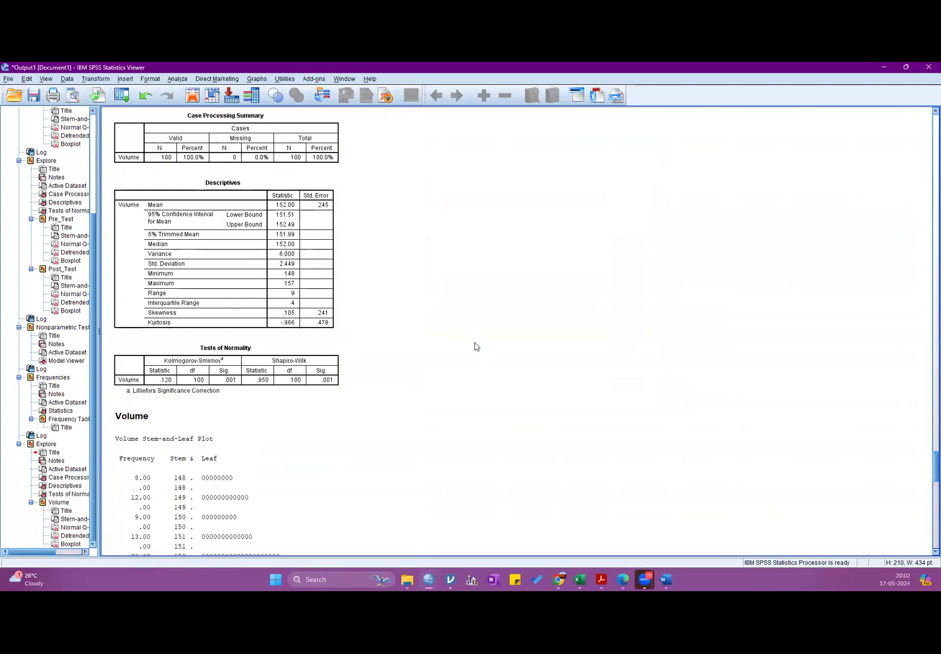
click(194, 365)
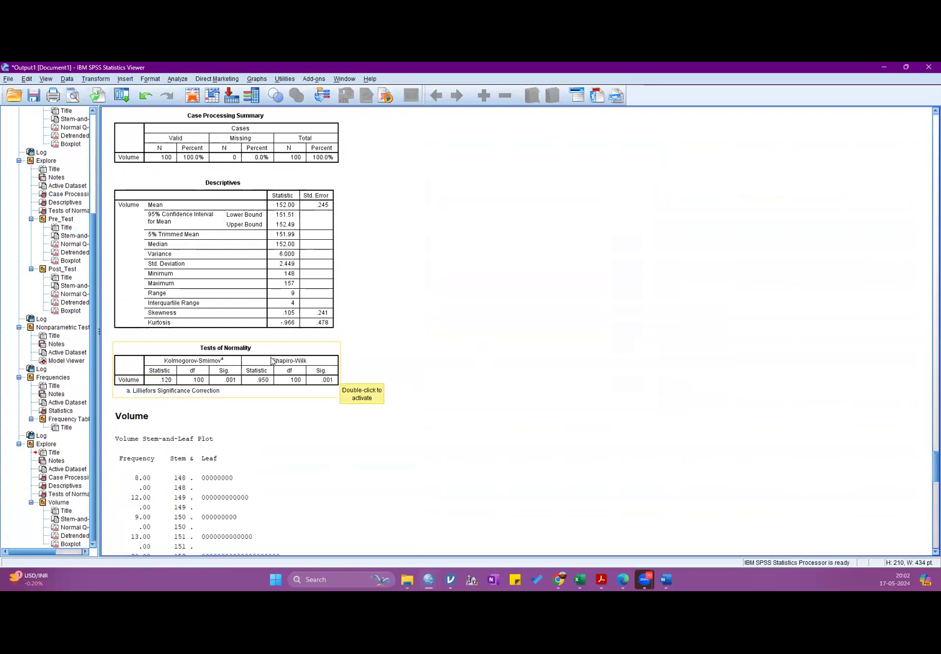
double_click(325, 388)
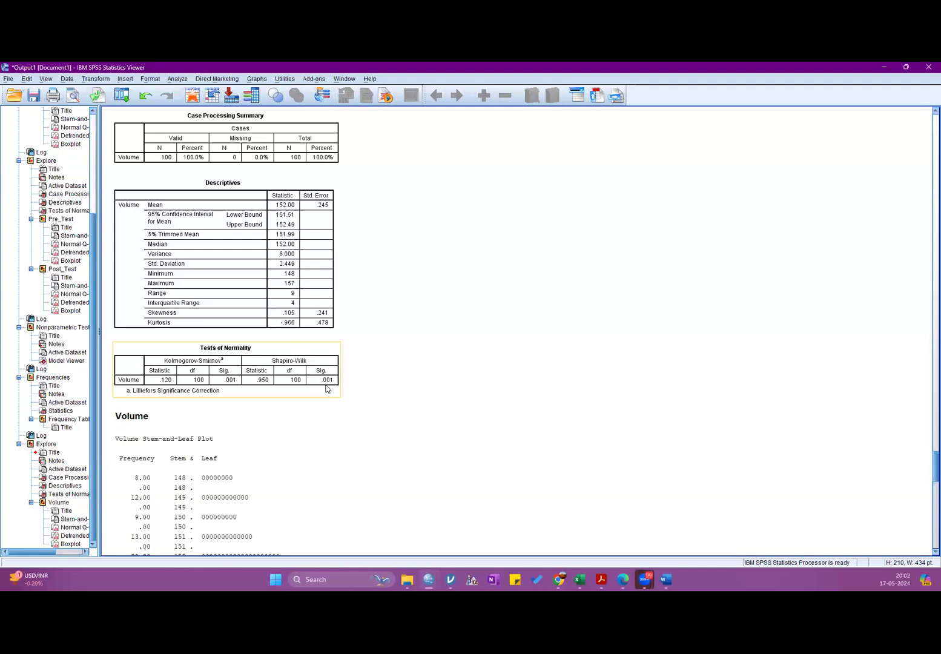
double_click(327, 388)
double_click(326, 389)
click(796, 141)
Return to the Data Editor and open the One-Sample Nonparametric Tests dialog
click(883, 68)
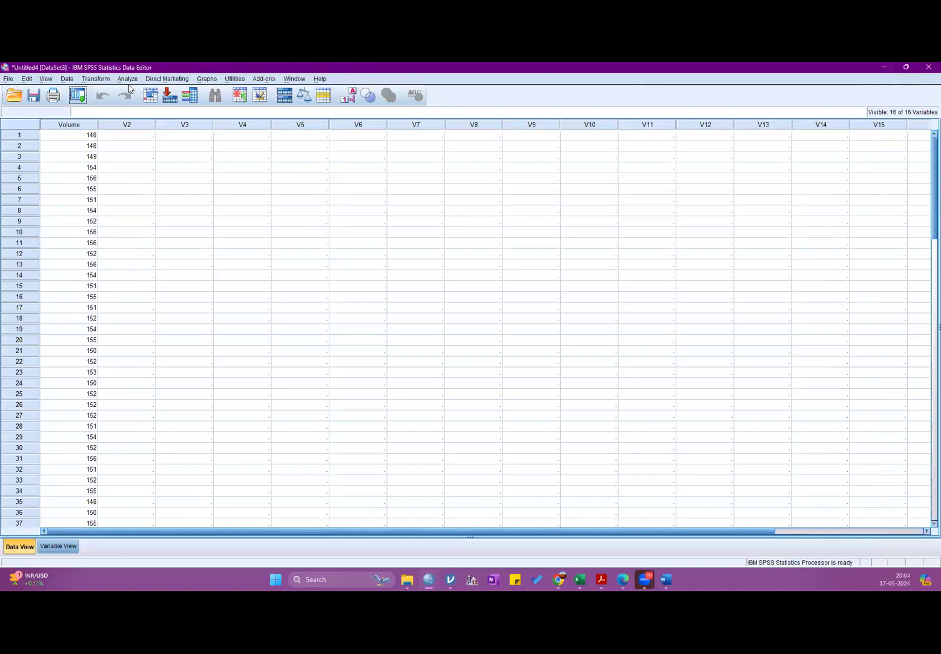
click(129, 79)
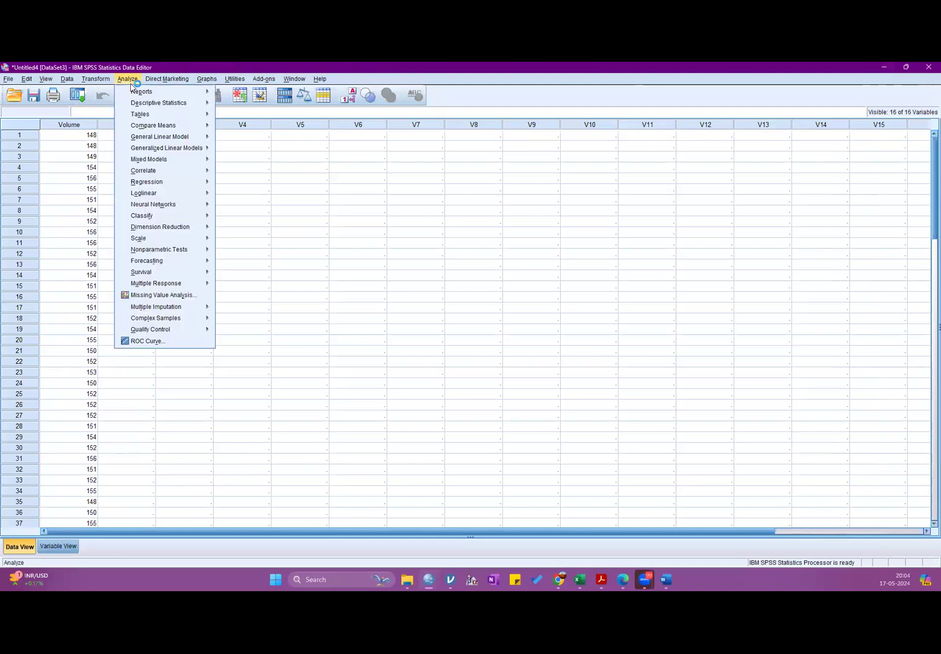
mouse_move(157, 251)
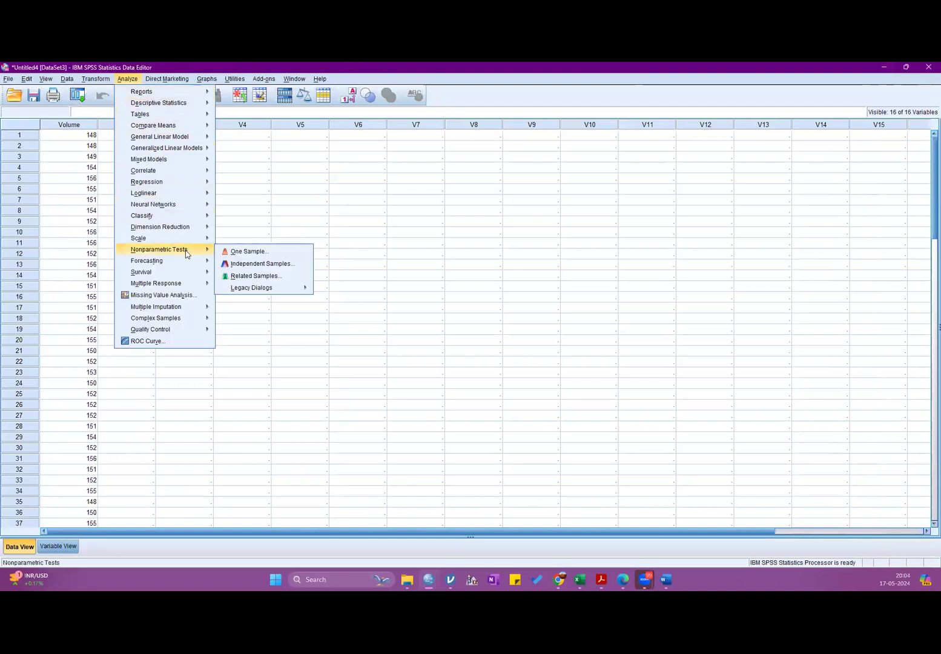
click(242, 255)
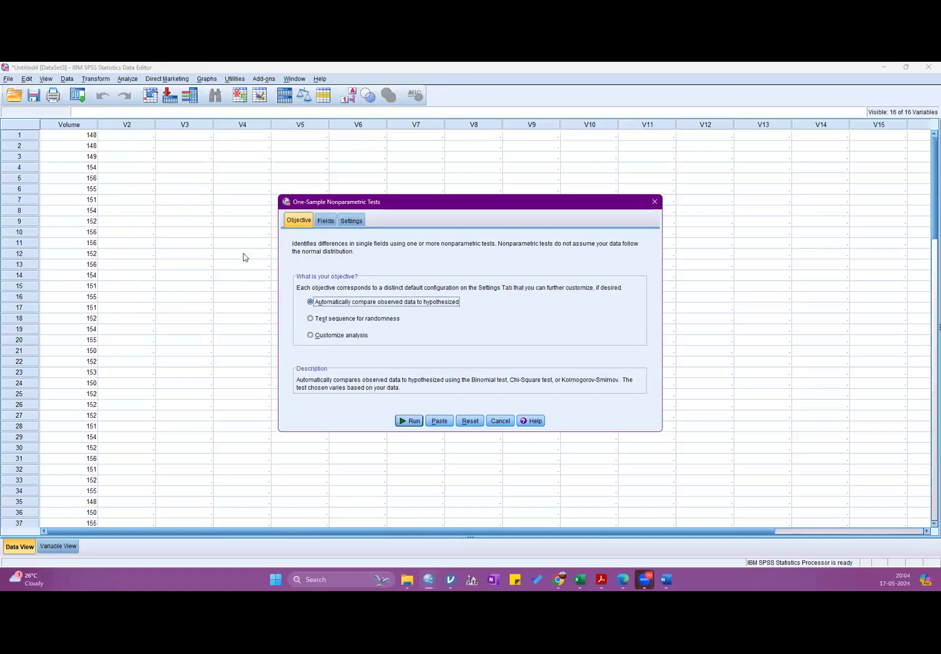
click(128, 80)
mouse_move(168, 255)
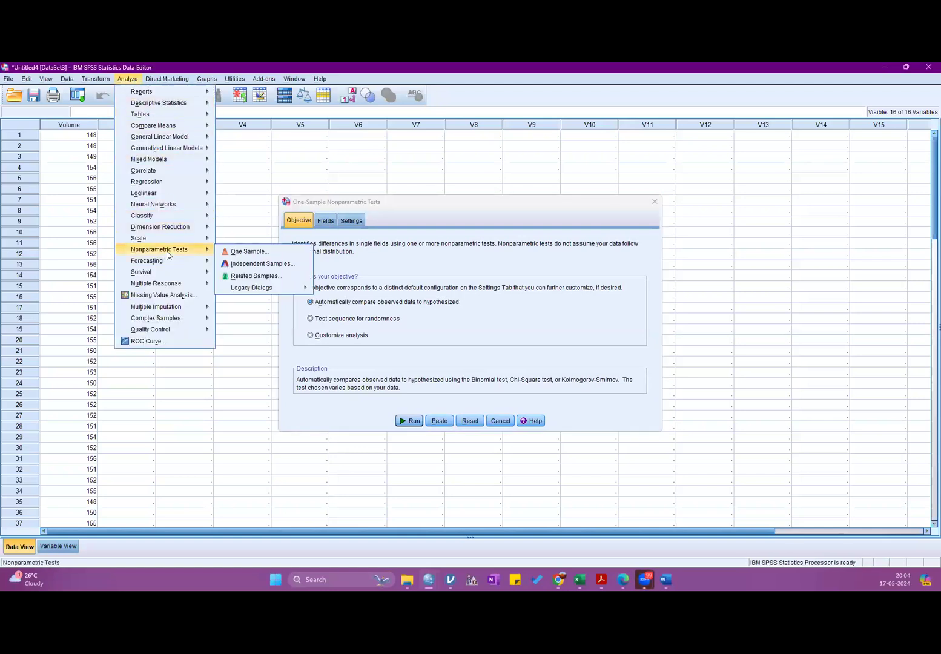
click(235, 253)
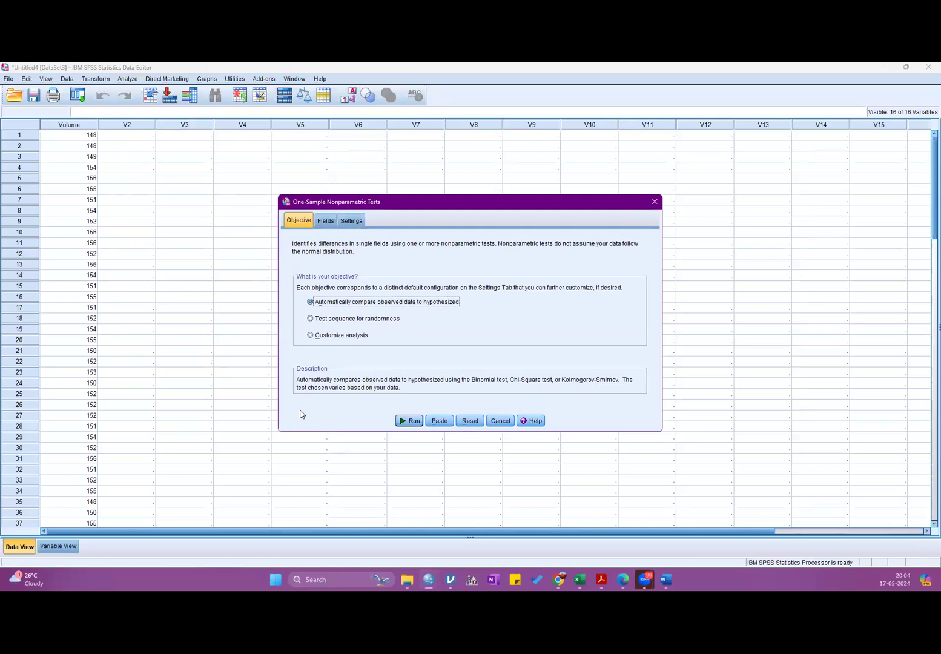
Use custom field assignments for the one-sample test, removing all test fields and adding back only Volume
click(325, 222)
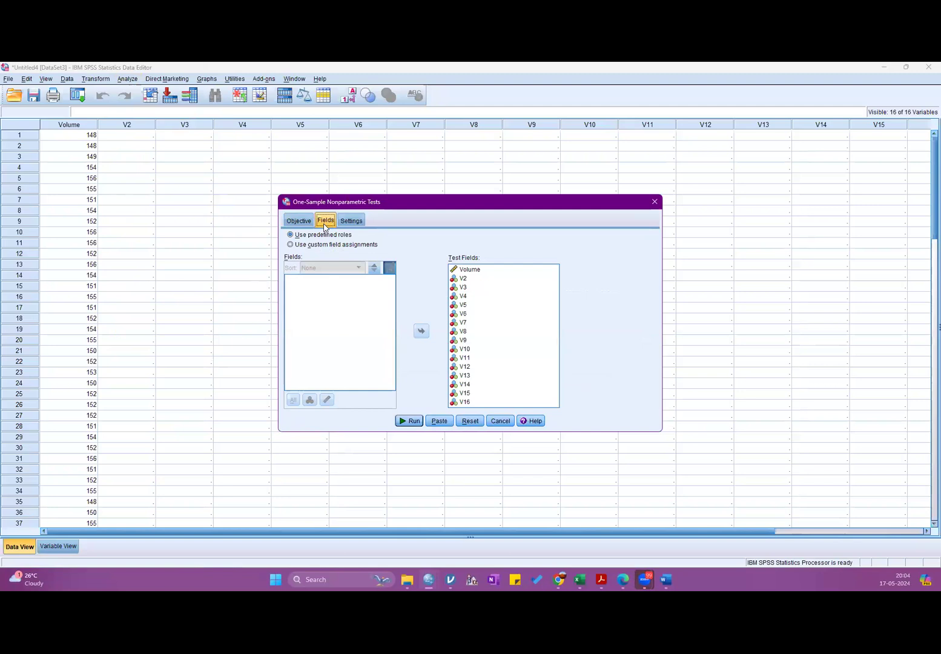
click(463, 313)
key(ctrl+a)
click(422, 330)
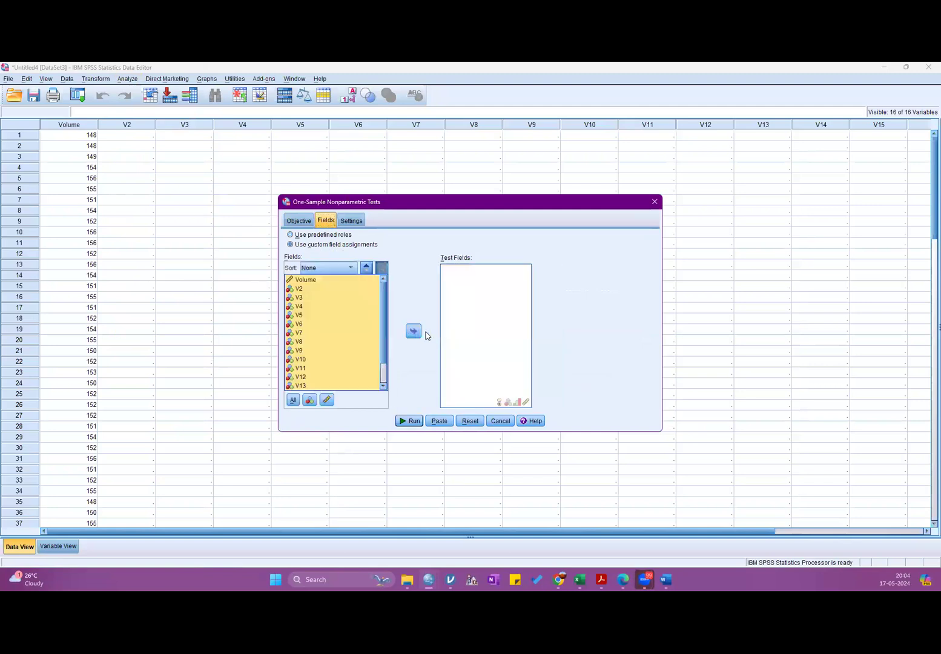
click(306, 280)
click(415, 332)
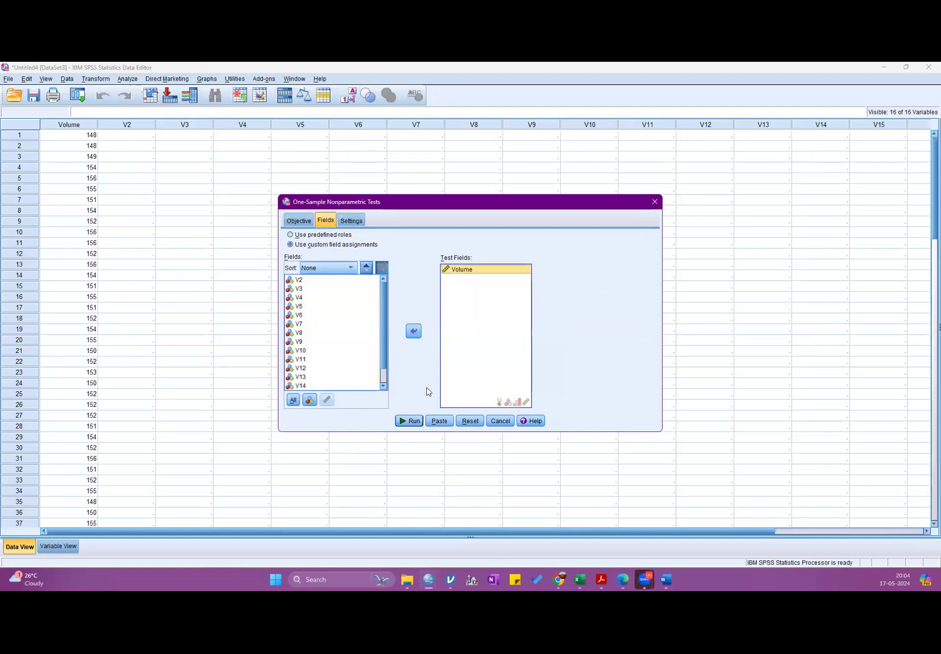
Customize the tests to a Wilcoxon signed-rank test with hypothesized median 150, run it and check the Hypothesis Test Summary
click(348, 218)
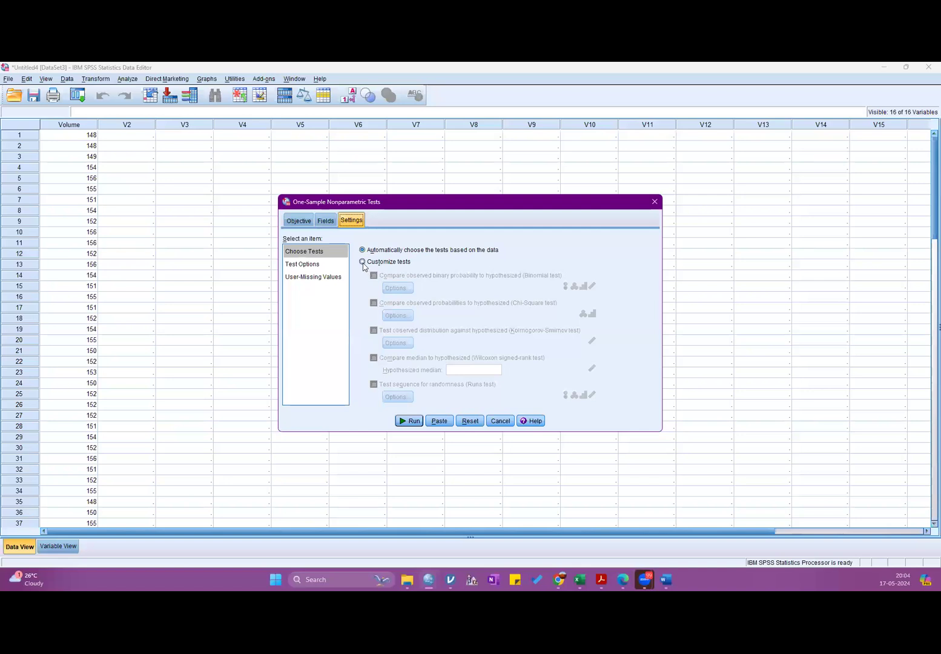
click(362, 262)
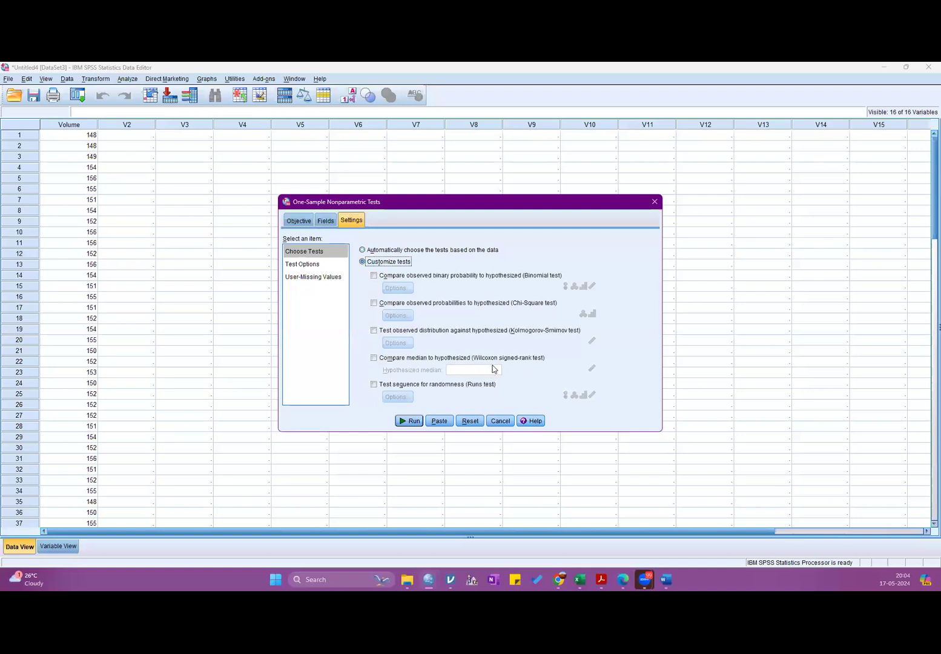
click(374, 358)
click(460, 371)
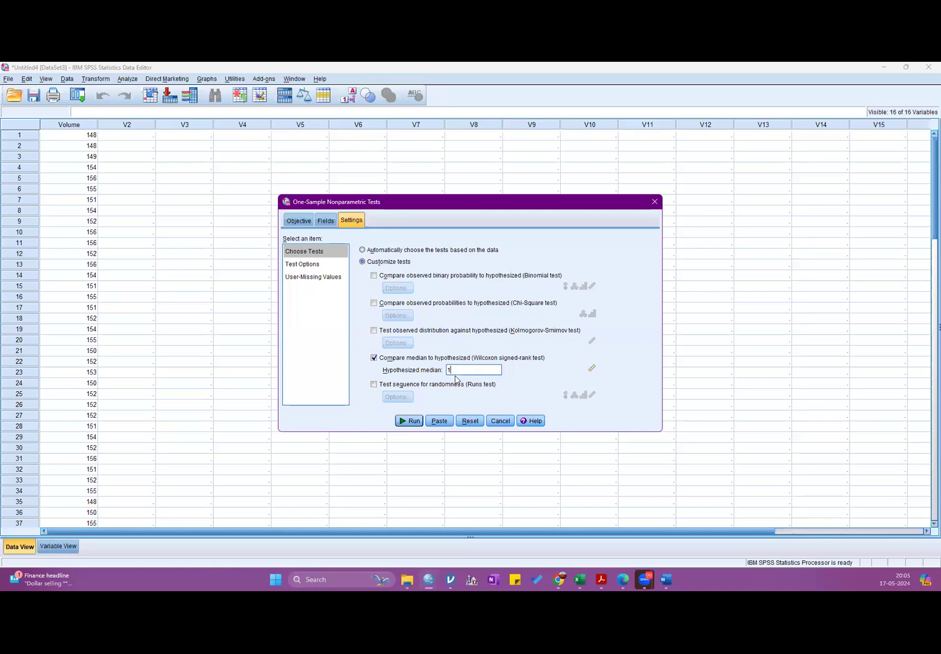
text(0)
text(12)
key(BackSpace)
key(BackSpace)
text(0)
click(413, 422)
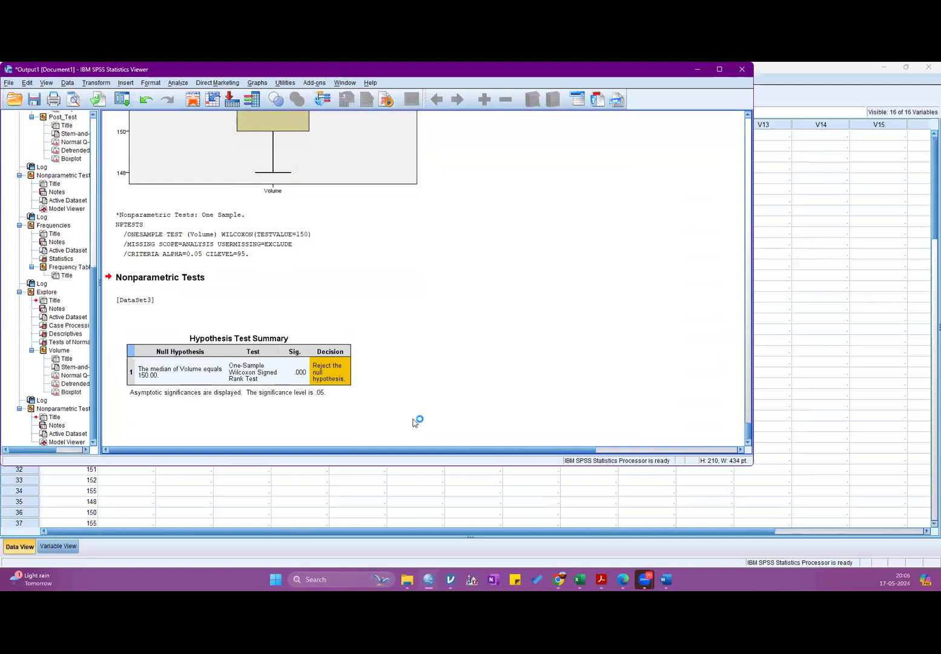
double_click(307, 368)
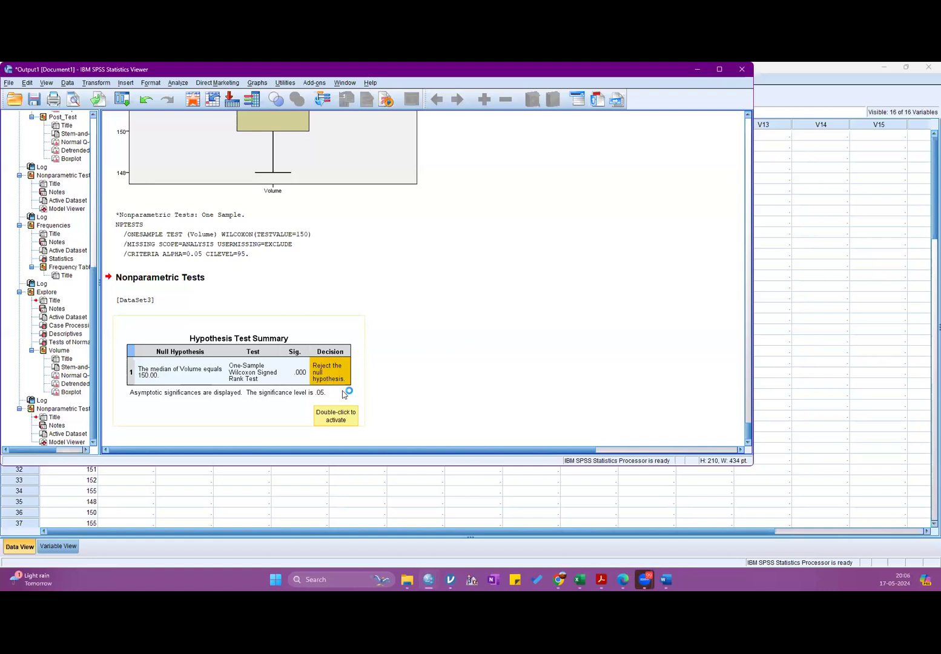
Run a Frequencies analysis on Volume with quartiles and check the percentiles in the Statistics table
click(173, 85)
mouse_move(219, 111)
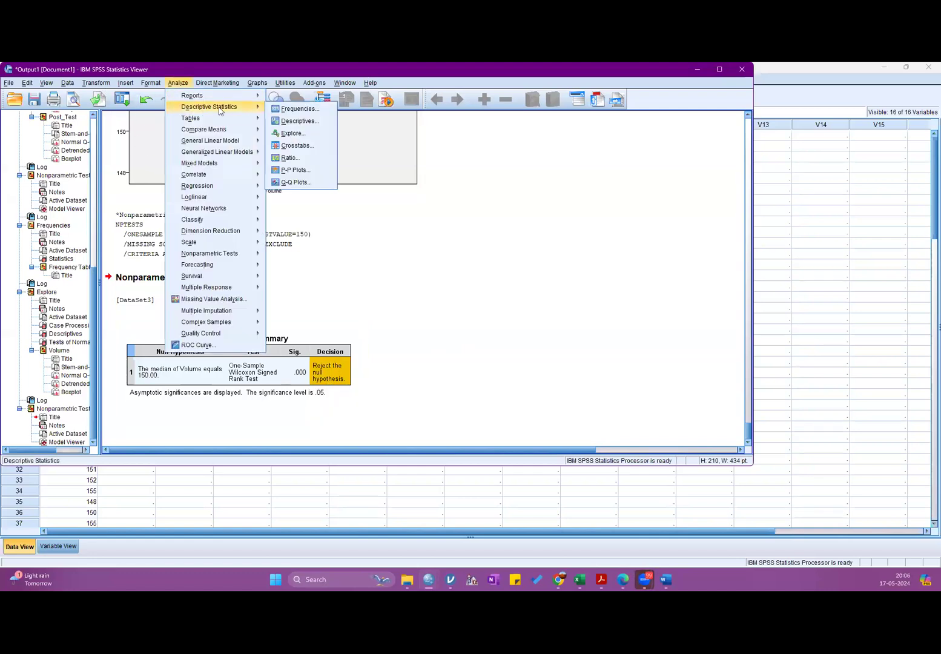
click(294, 110)
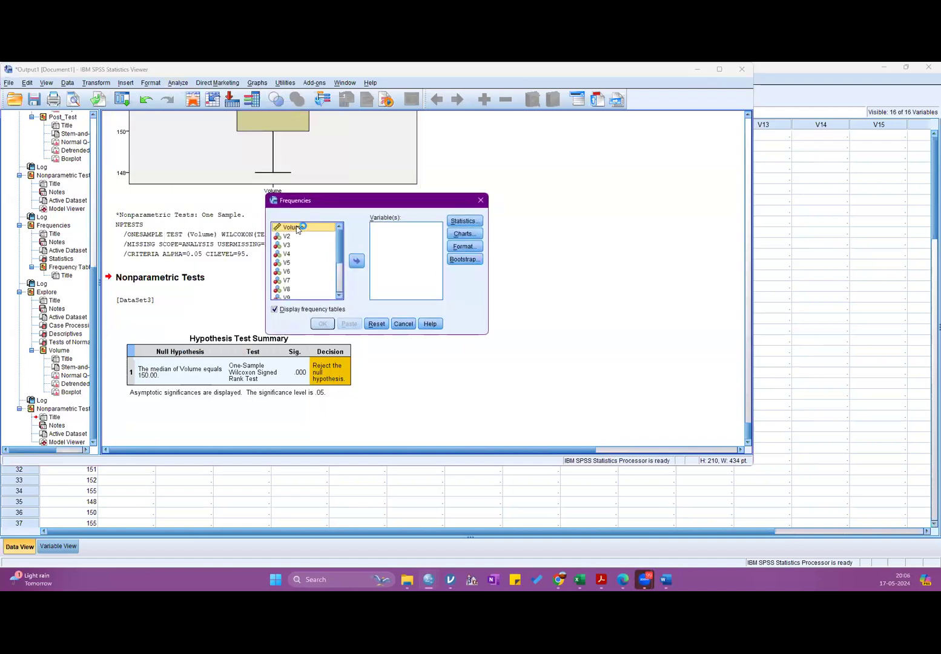
click(356, 260)
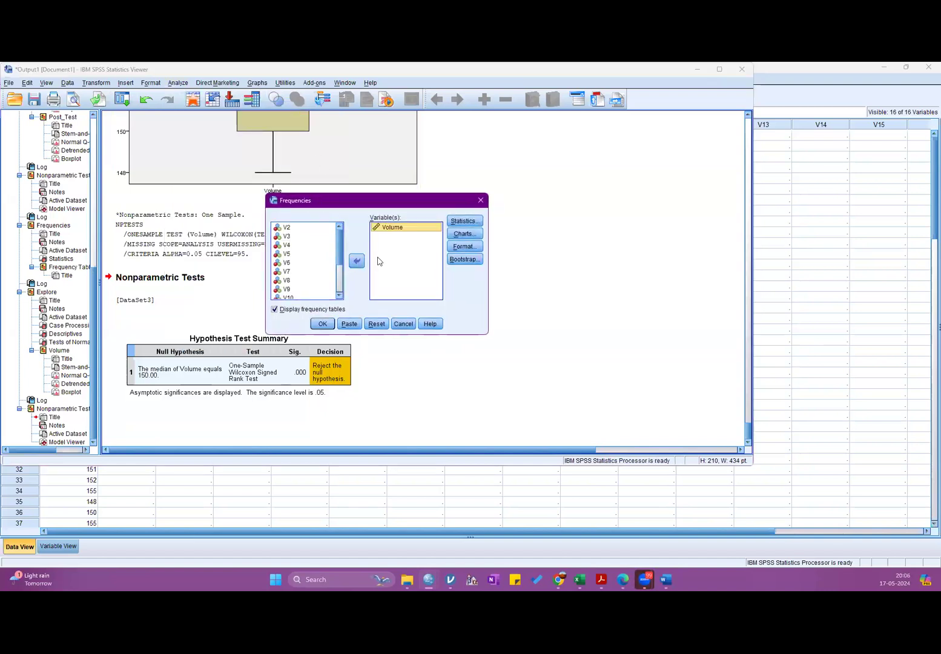
click(464, 221)
click(296, 203)
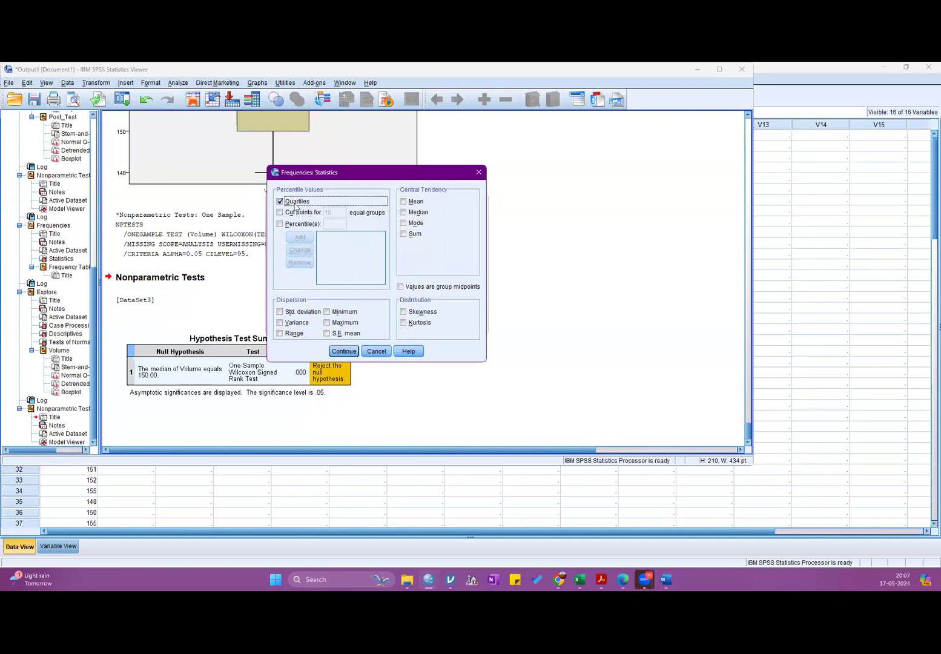
click(343, 351)
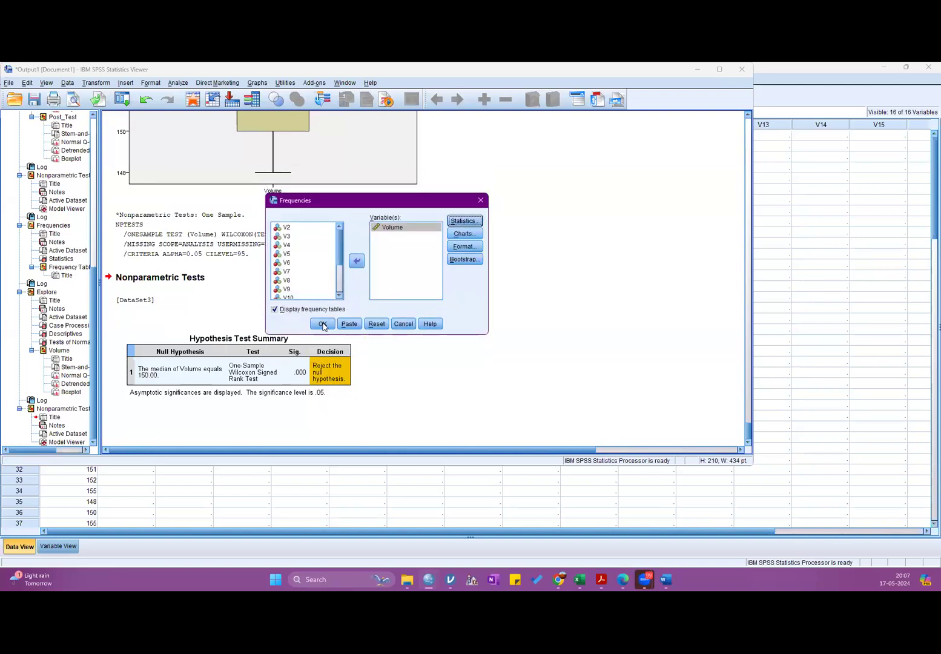
click(323, 324)
click(208, 281)
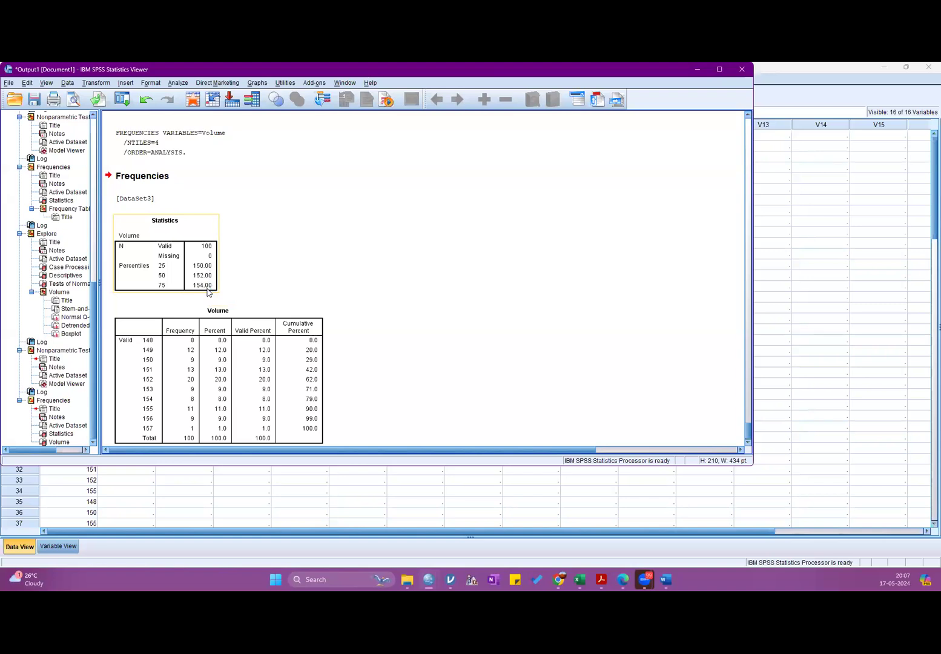
Switch to the Word document and write "150ml/ bottle" below the results table
mouse_move(663, 584)
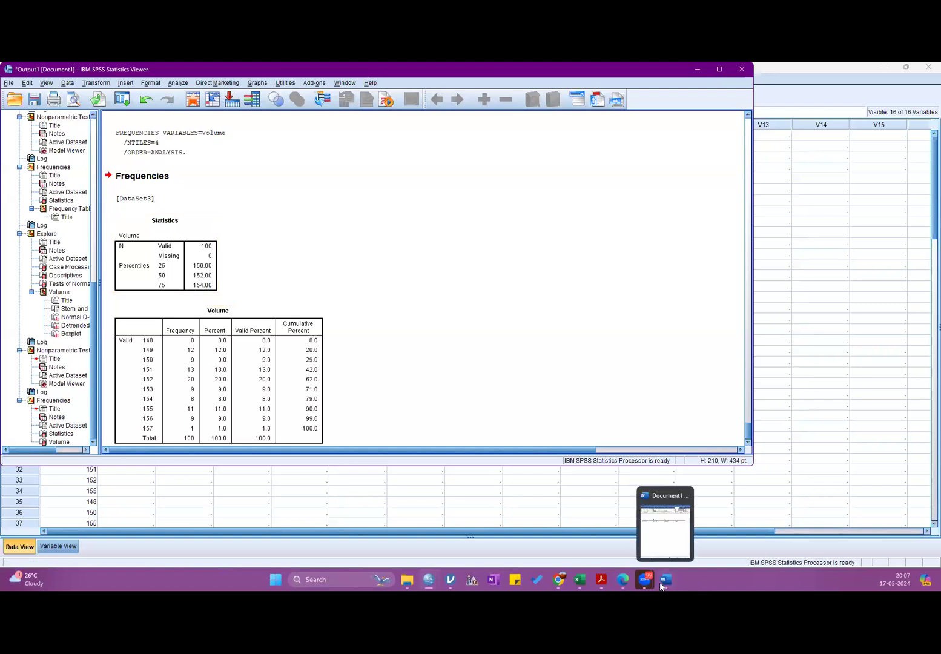
click(673, 534)
click(90, 279)
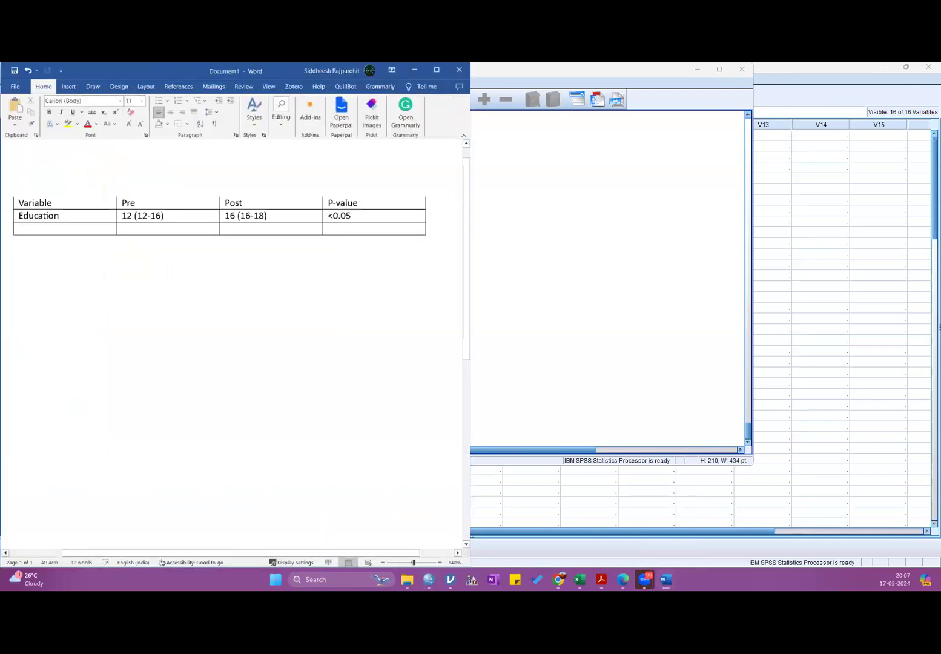
text(150)
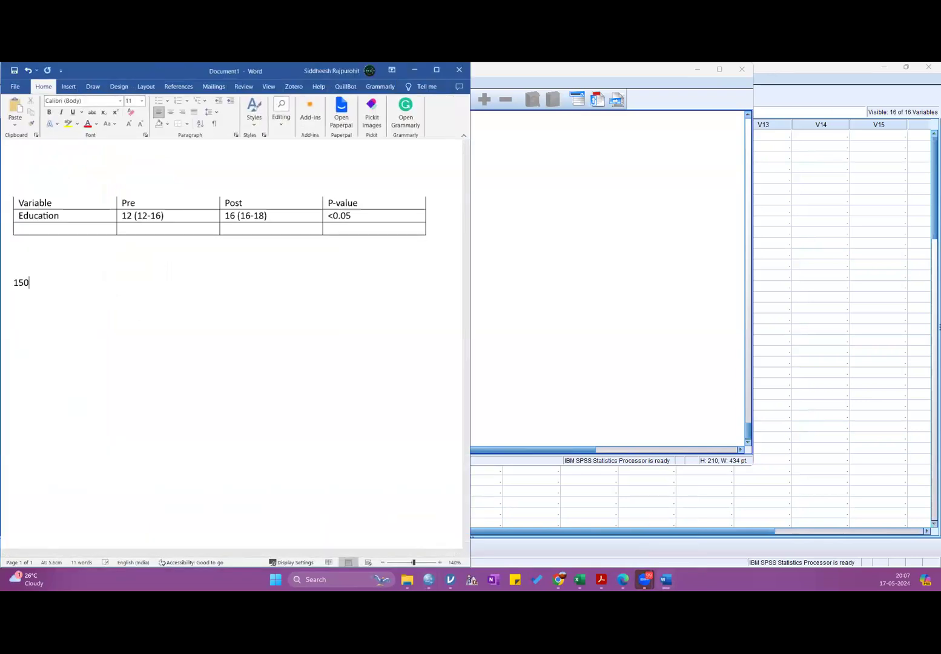
text(ml/ bottle)
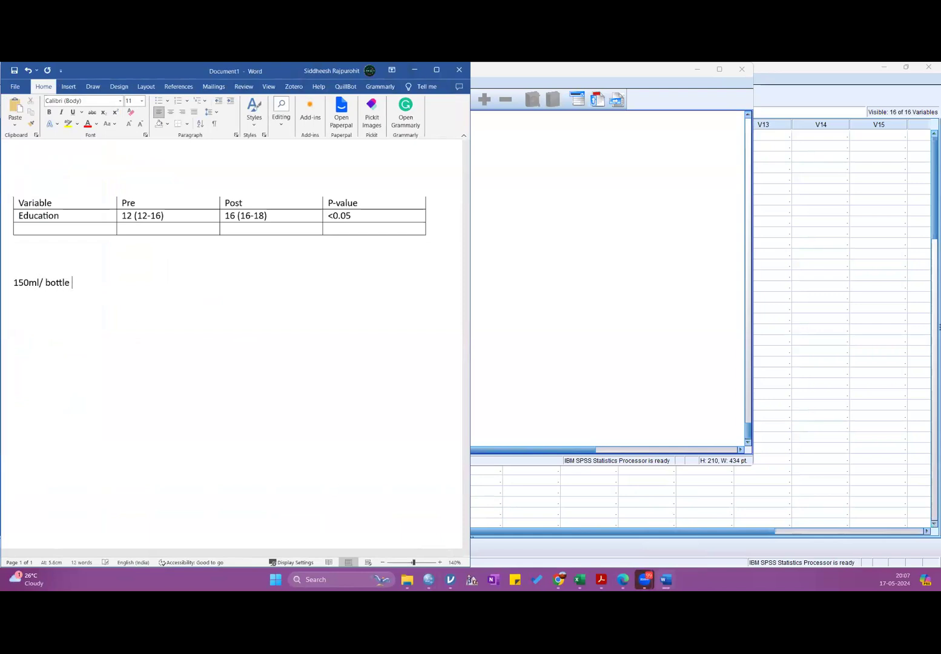
Below the bottle note, add "Significant" and "152 (150-154) <0.05", restoring the Word window to a smaller size beside the output
key(Return)
key(Return)
text(Significant 152 (150-)
key(super+Down)
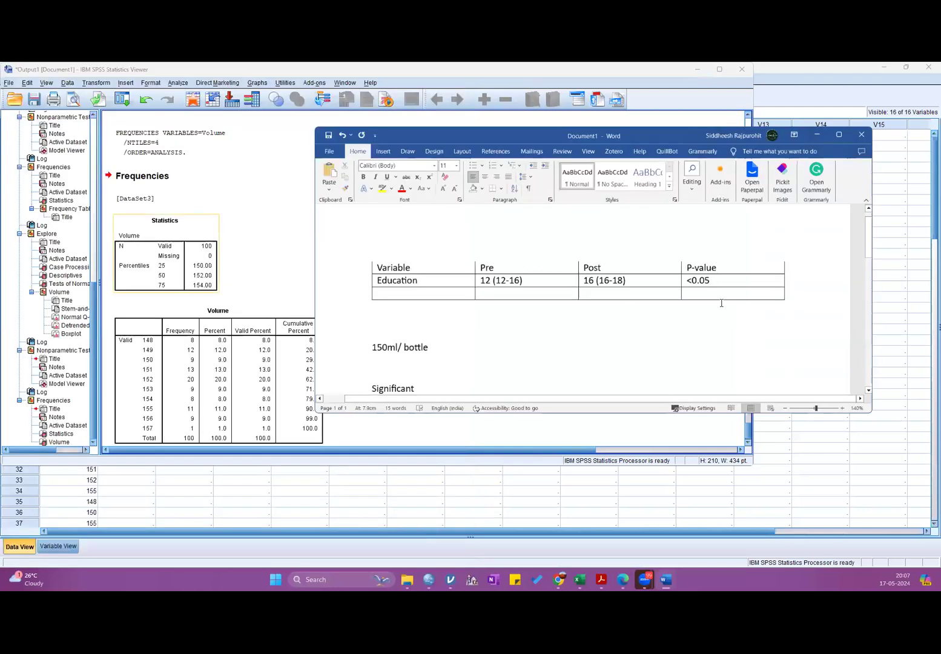
scroll(646, 307, down, 3)
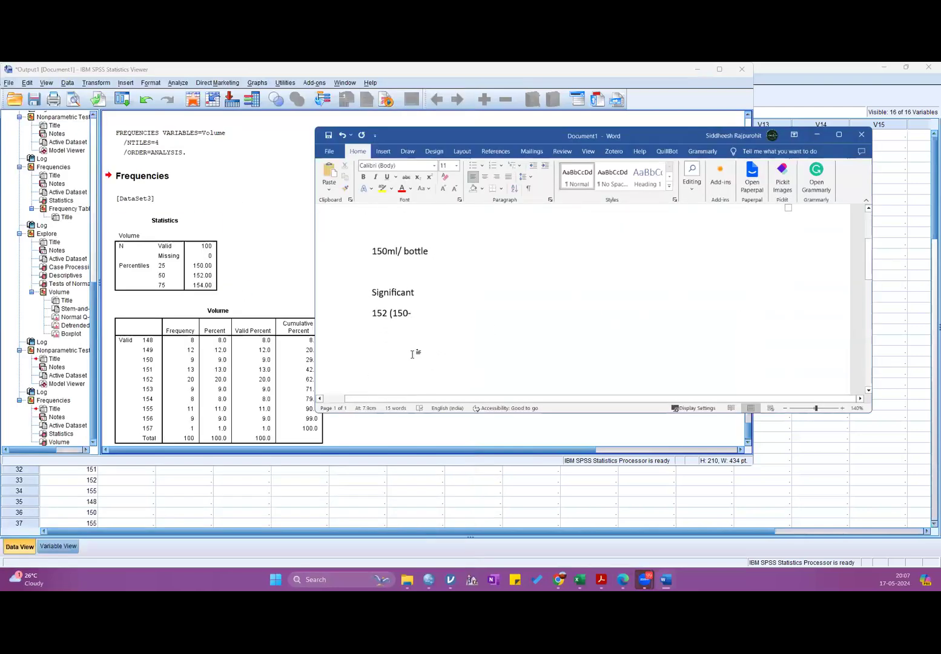
text(154) )
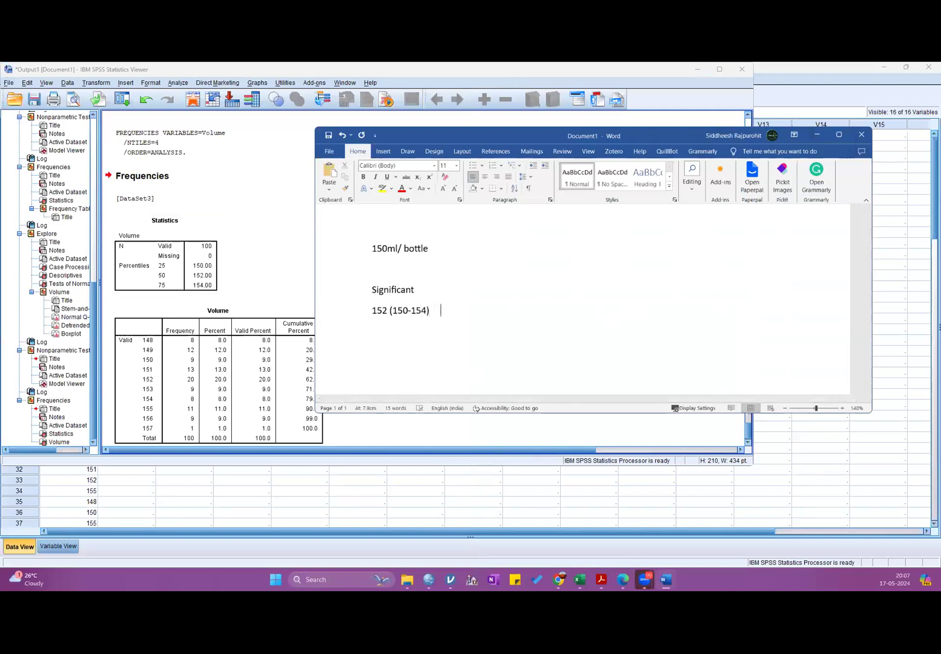
text(    <0.05)
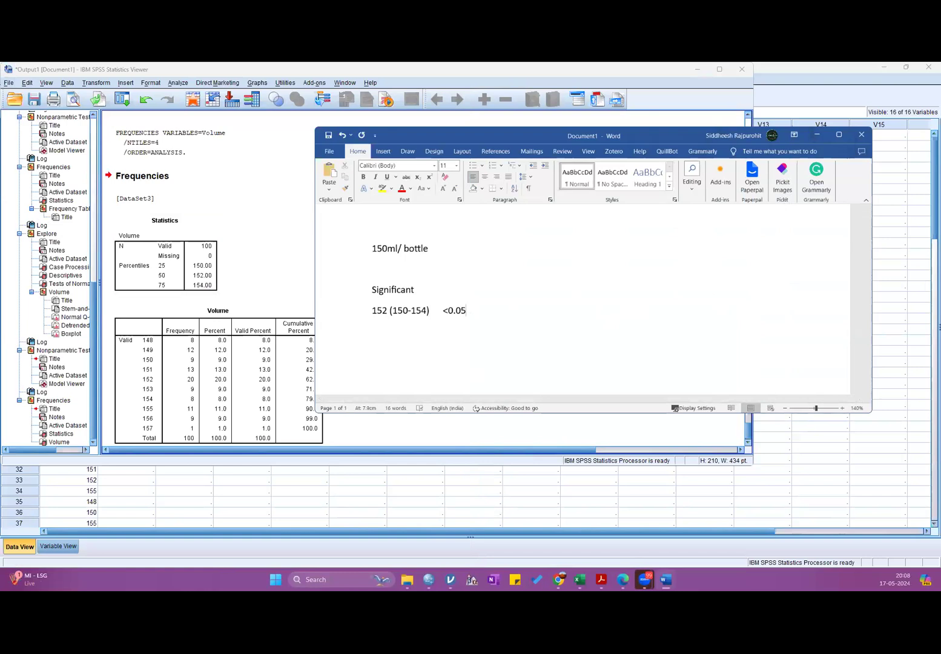
In the data editor's variable definitions, set the measurement level of Volume to Scale
click(61, 549)
click(58, 547)
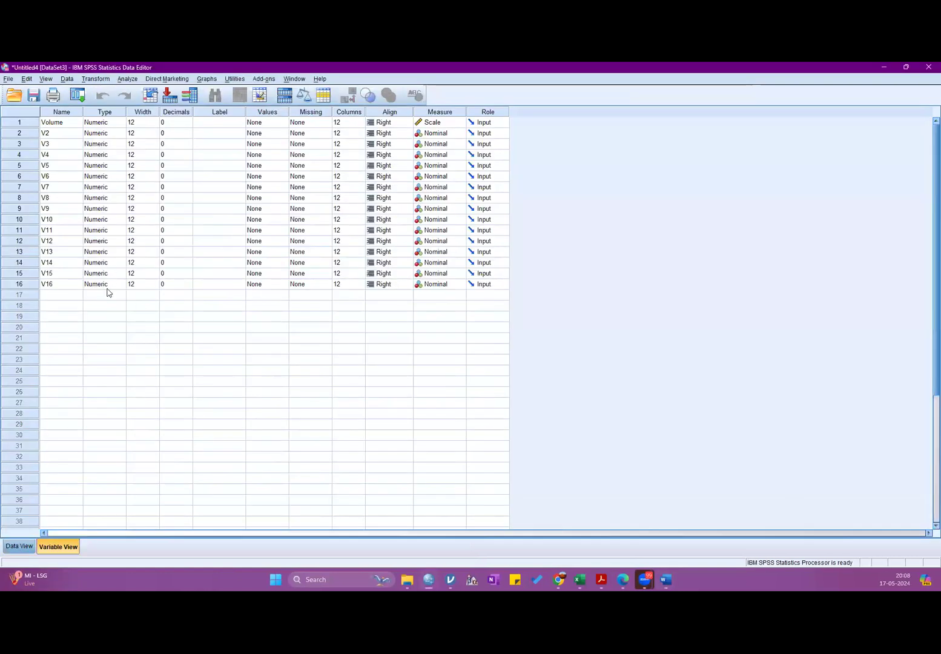
click(439, 122)
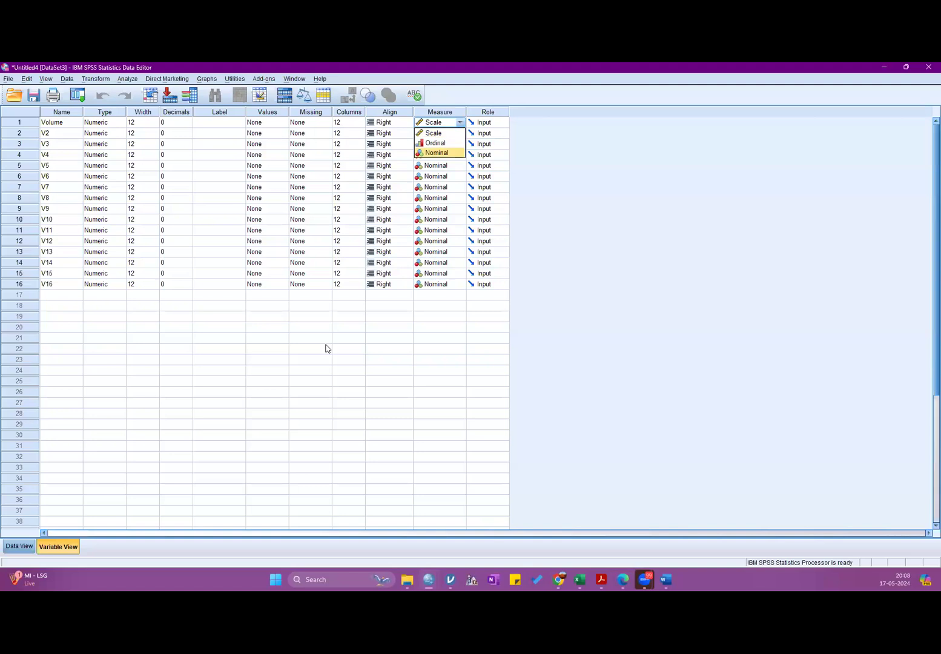
click(448, 134)
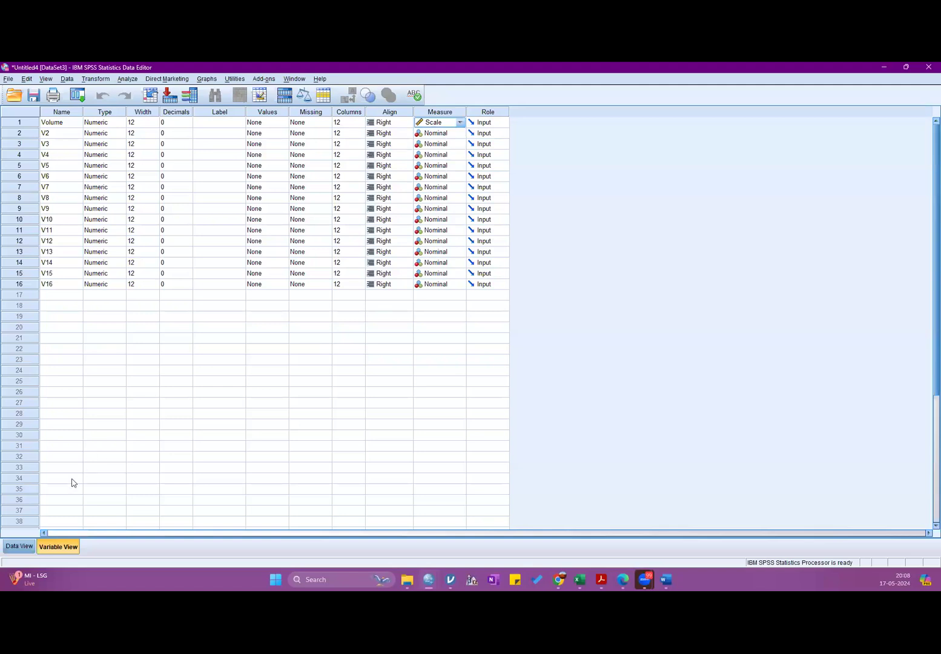
Rerun the one-sample Wilcoxon signed-rank test on Volume with hypothesized median 150 and check the Hypothesis Test Summary
click(23, 547)
click(127, 78)
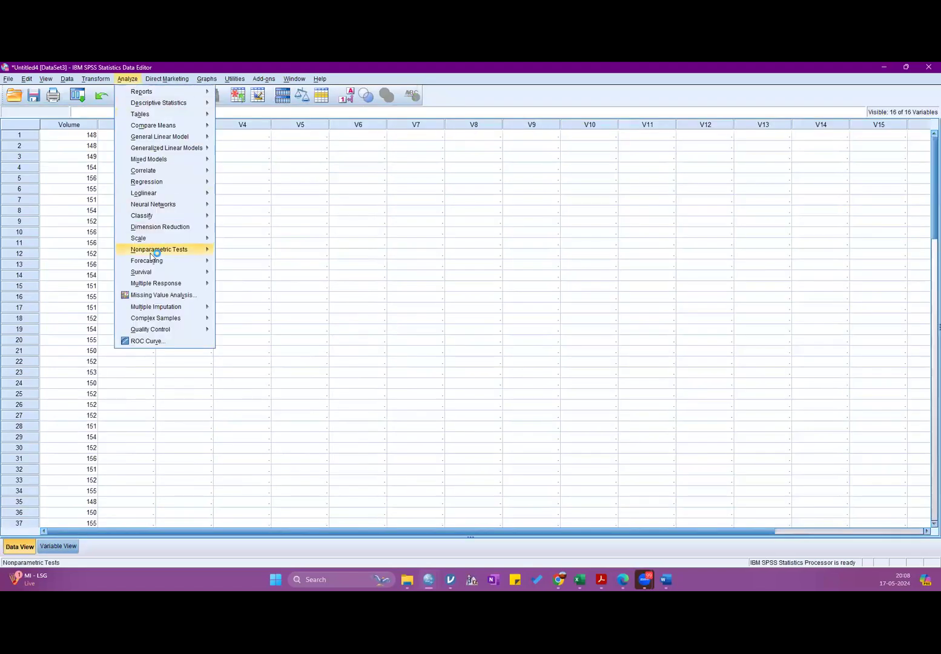
mouse_move(155, 251)
click(237, 252)
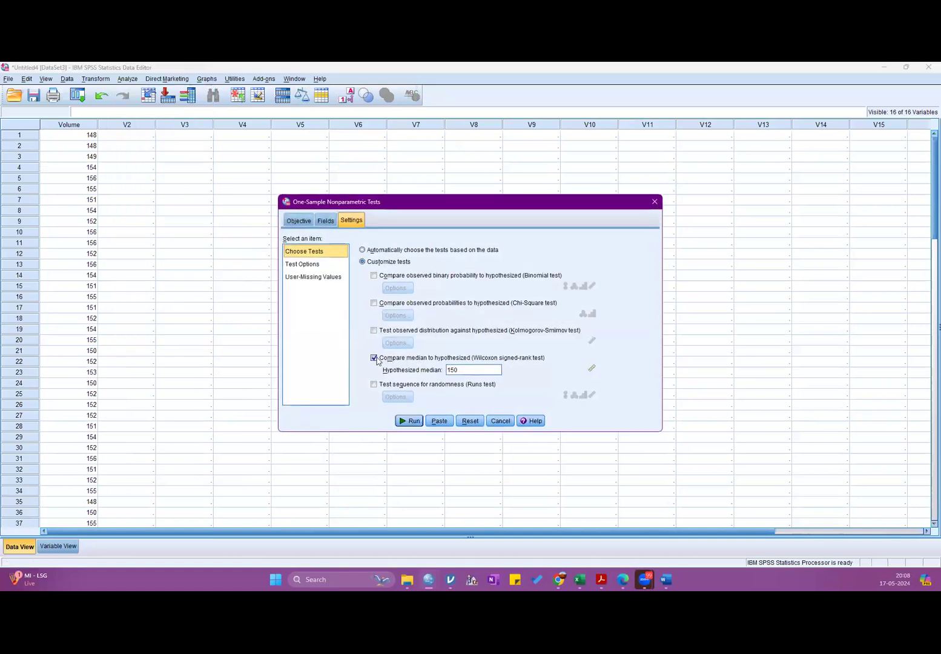
click(409, 420)
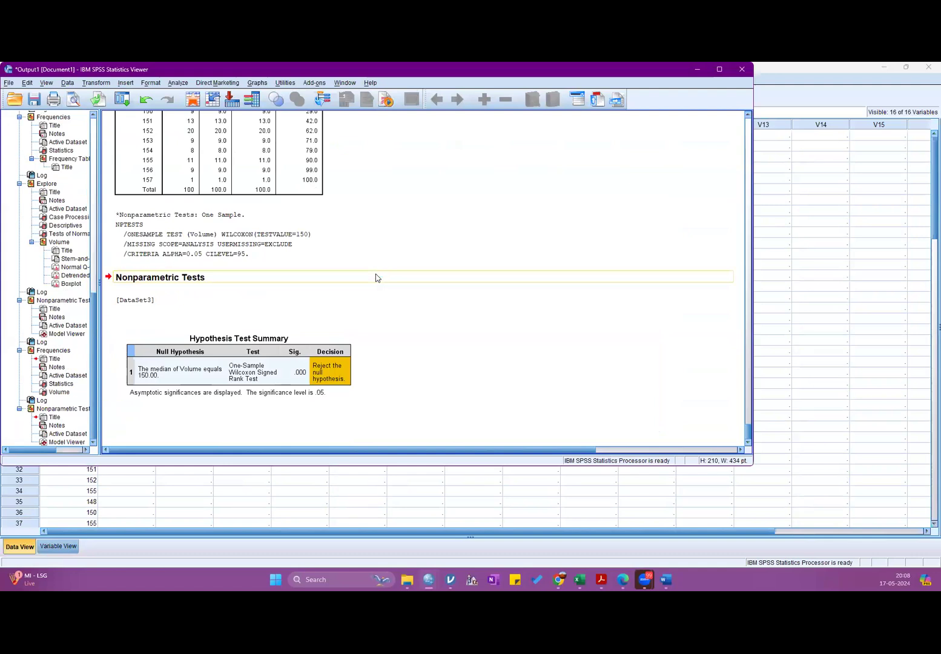
click(317, 406)
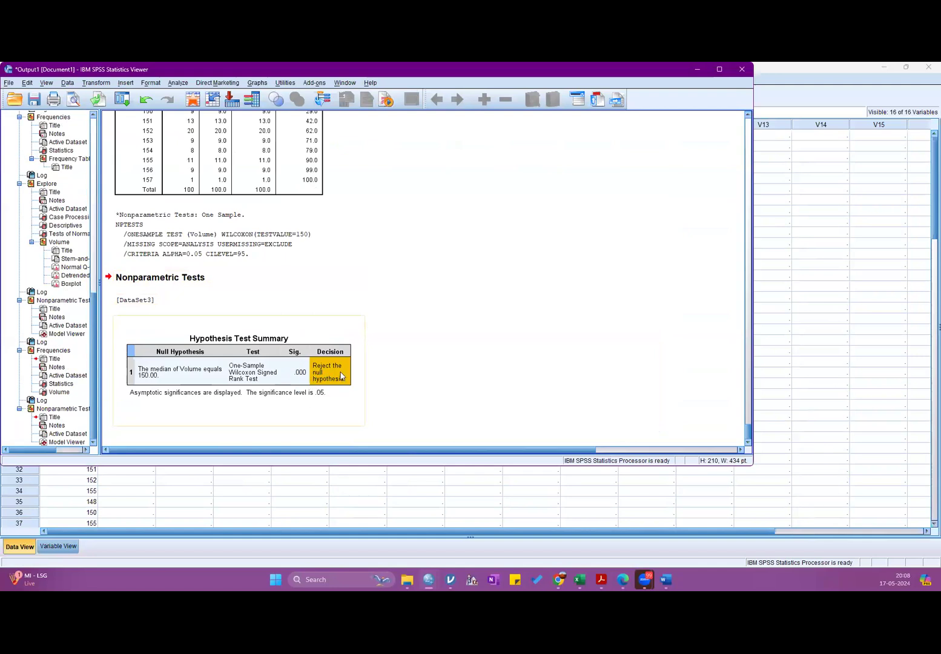
click(196, 116)
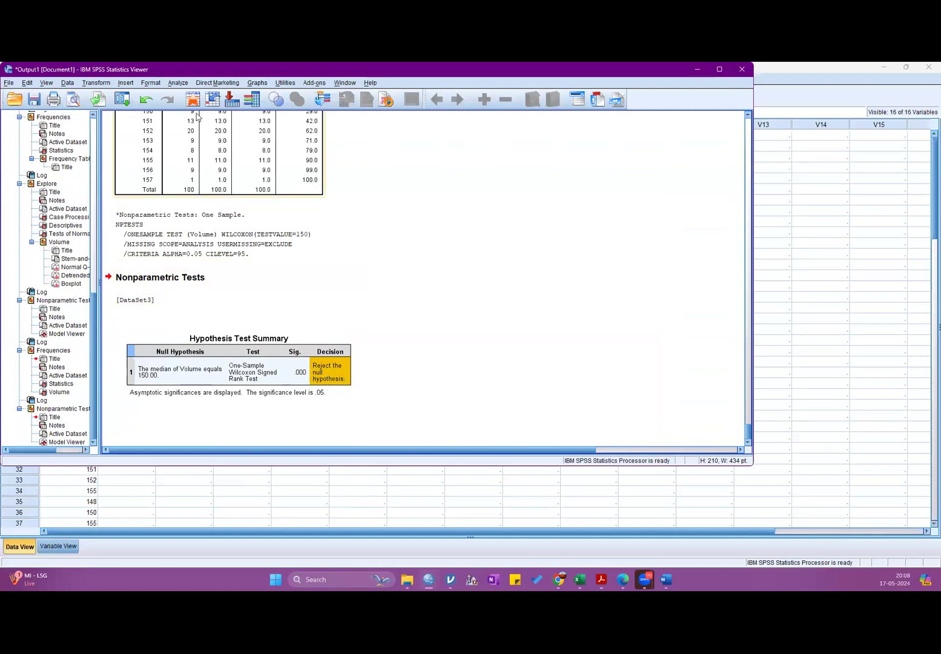
Run Frequencies on Volume with quartiles again and delete the resulting Volume frequency table, keeping the Statistics table
click(129, 85)
mouse_move(178, 85)
mouse_move(230, 107)
click(294, 108)
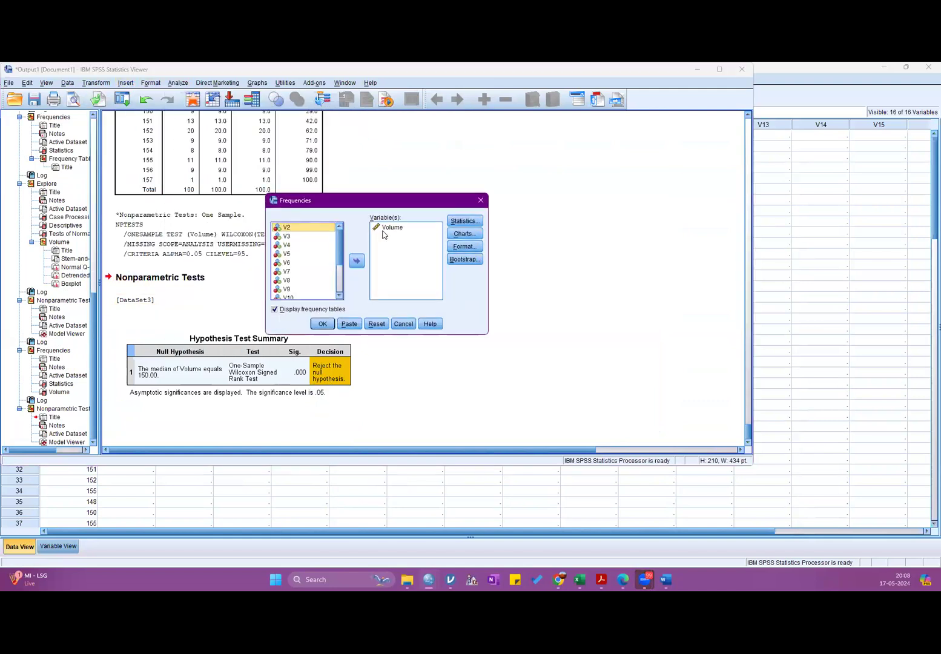
click(464, 221)
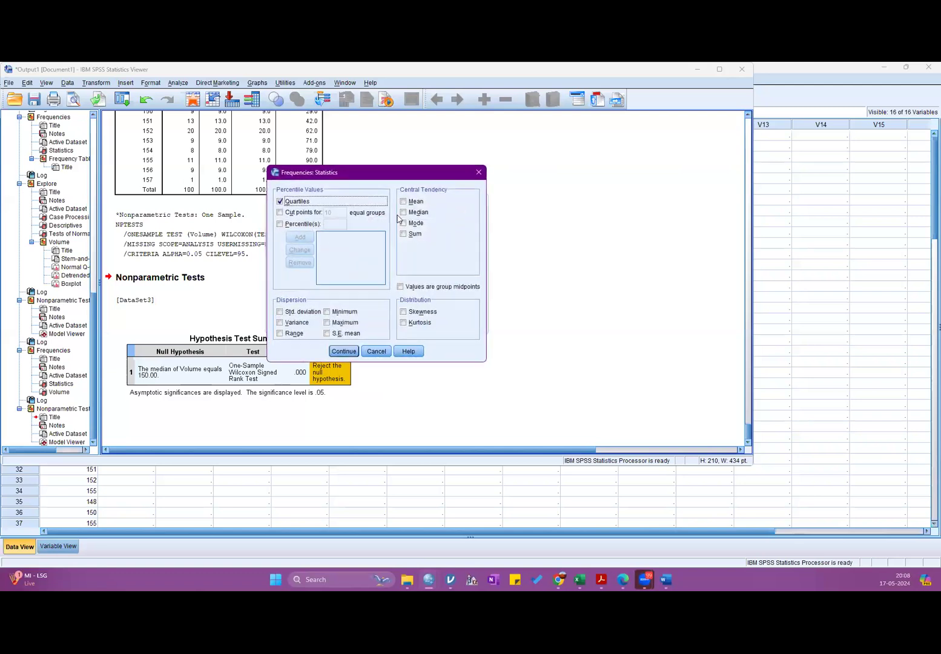
click(337, 352)
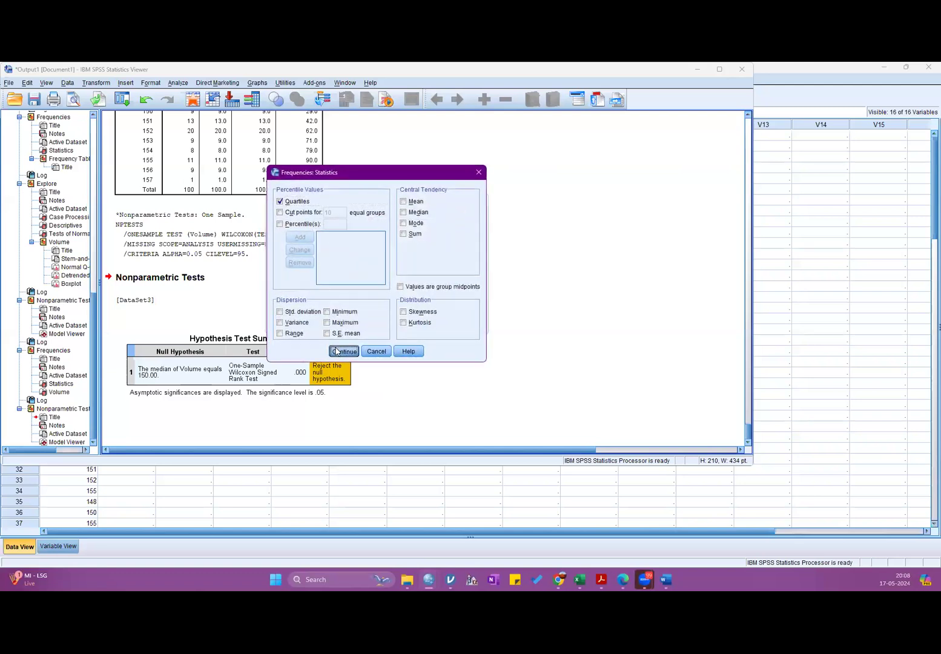
click(329, 324)
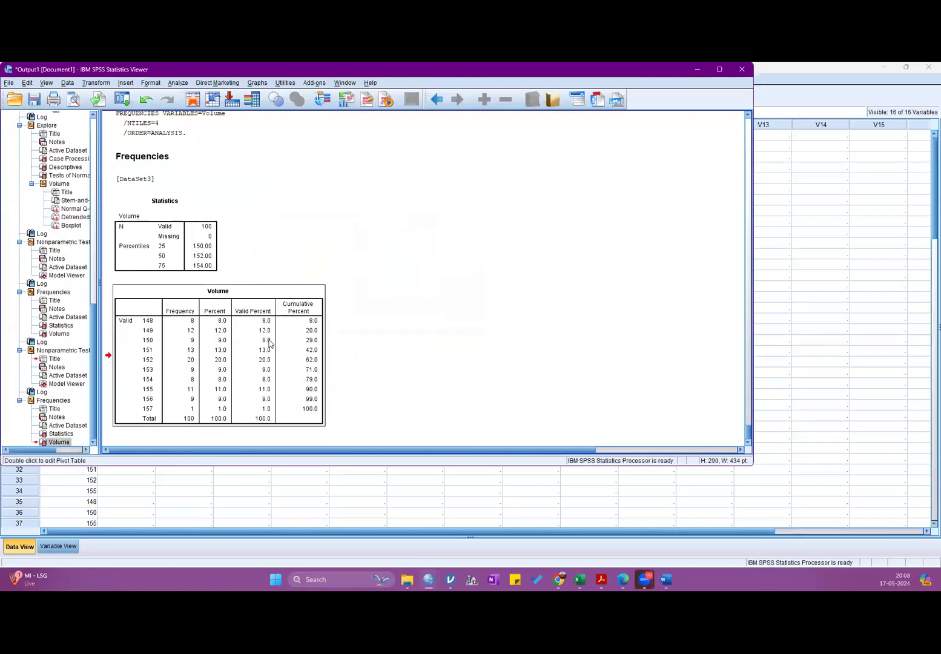
click(209, 377)
click(266, 117)
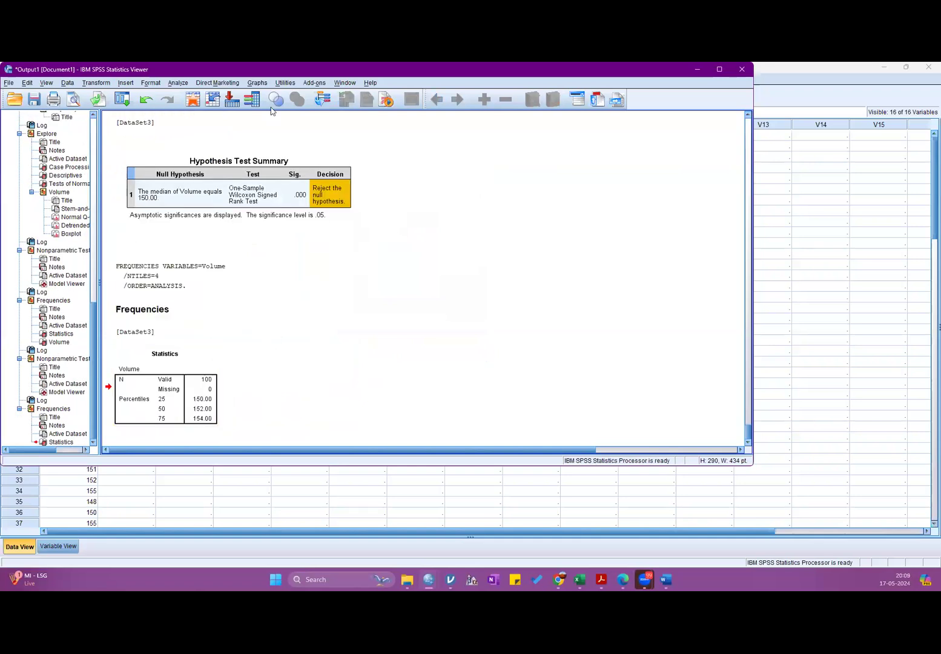
Move the output window aside, switch to the Word document and place it clear of the Statistics table
drag(534, 72, 767, 91)
click(663, 581)
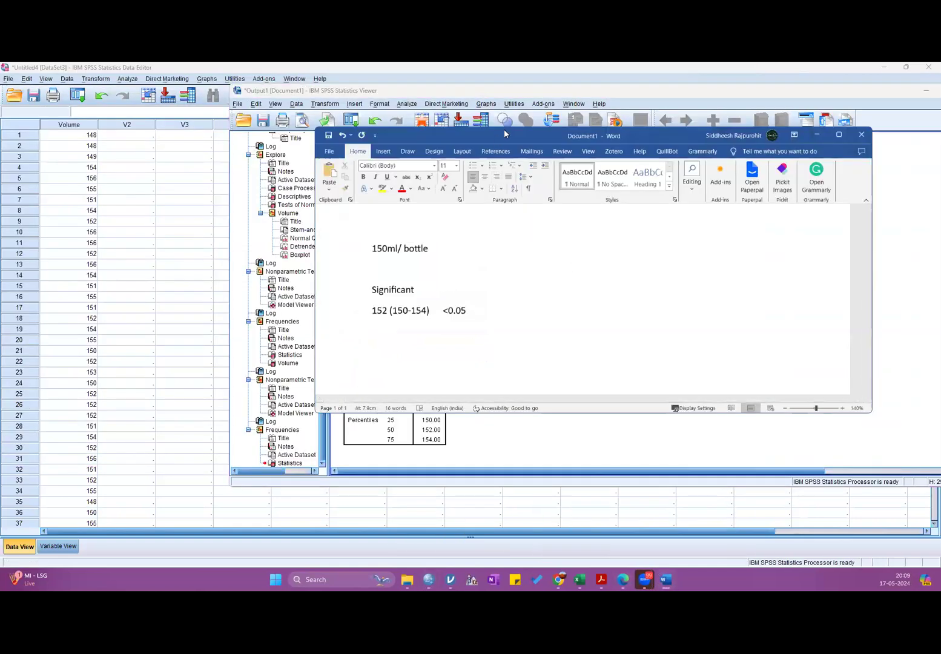
drag(503, 128, 607, 99)
Leave several blank lines below the existing results and write "150ml/bottle" with "<0.05" on the line beneath
key(Return)
key(Return)
key(Return)
key(Return)
key(Return)
key(Return)
key(Return)
key(Return)
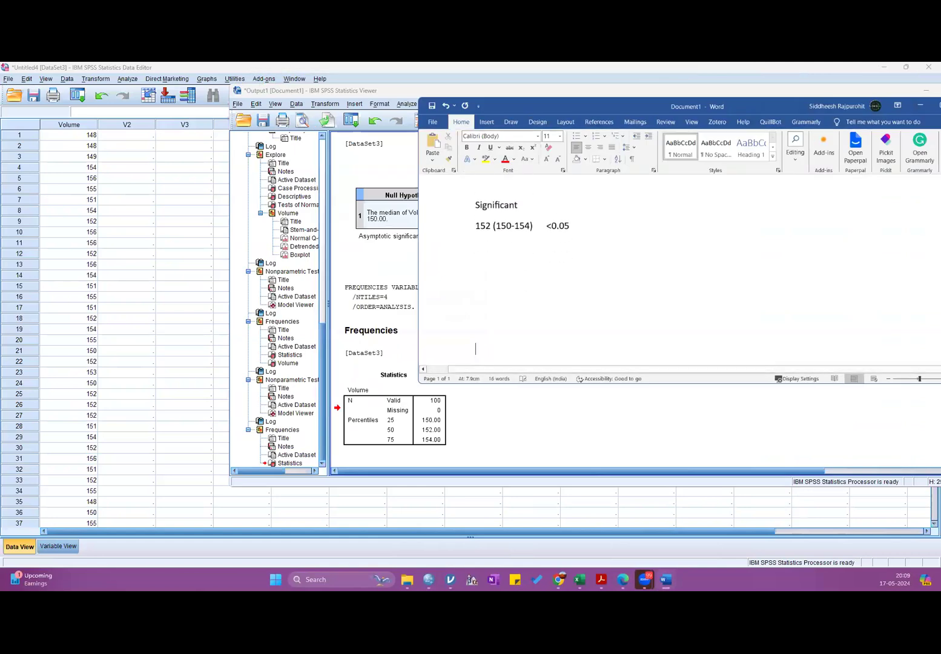
text(150ml/bottle)
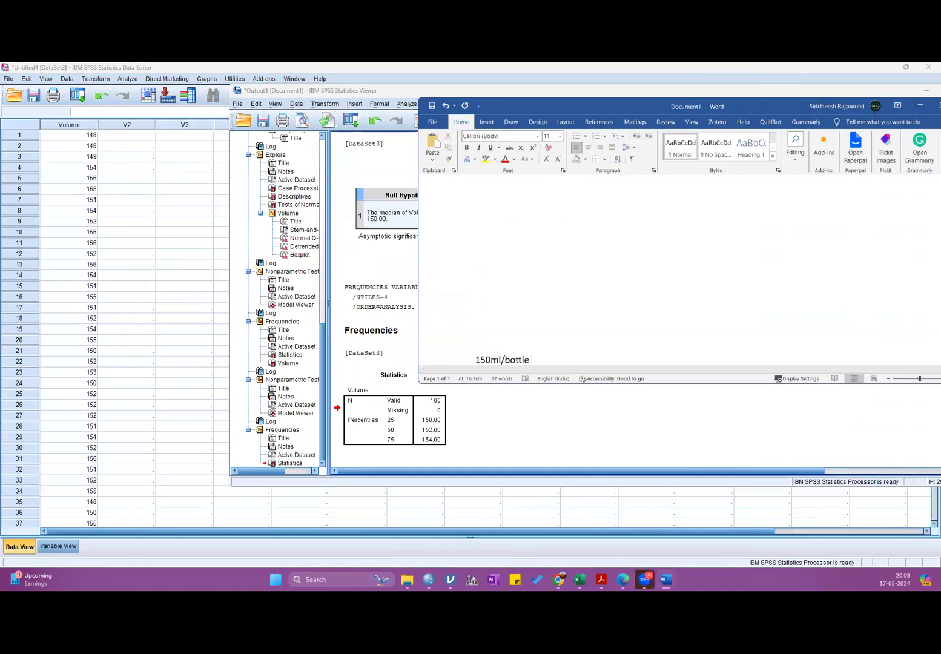
key(Return)
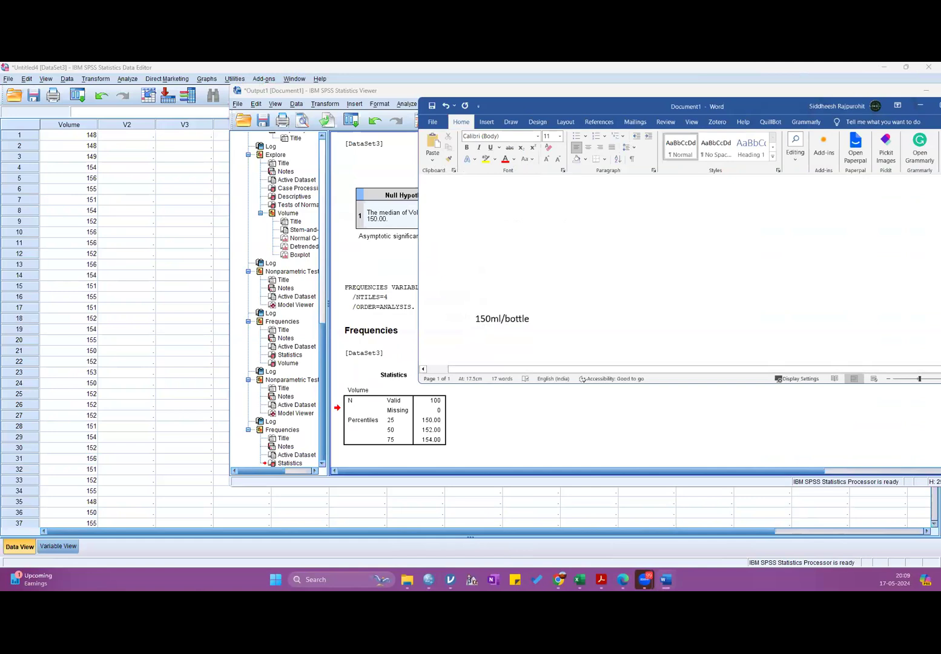
text(<0.05)
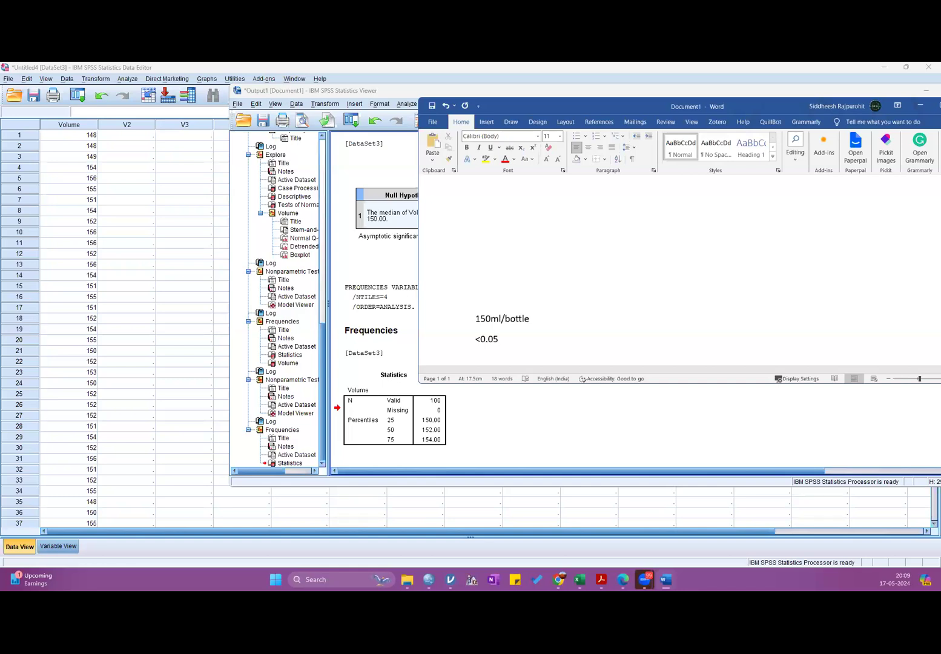
After a blank line, add "152(150-154) <0.05" and, below it, "Test: Wilcoxon one sample test", followed by blank lines
key(Return)
key(Return)
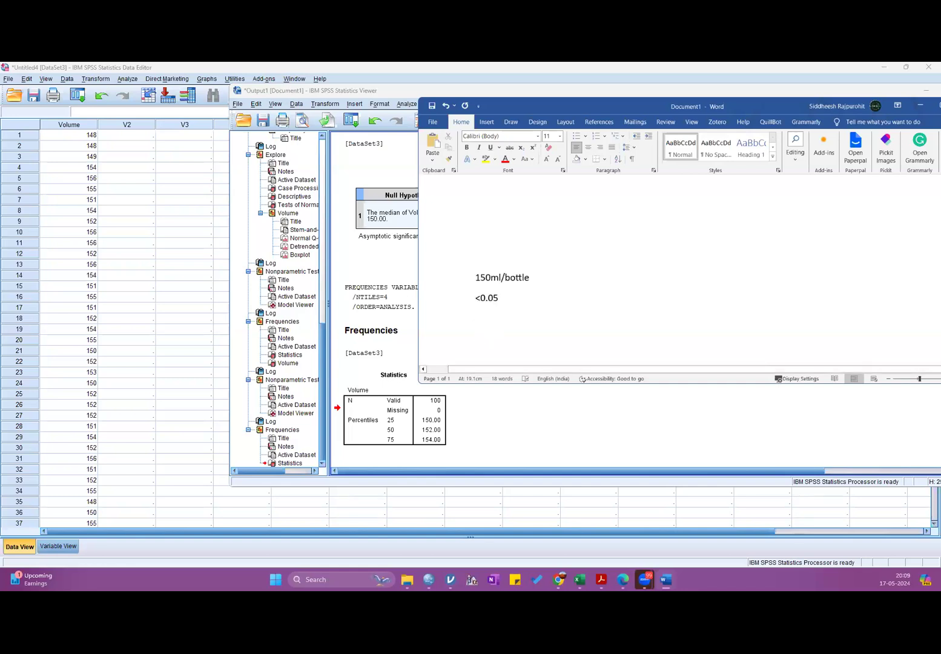
text(15)
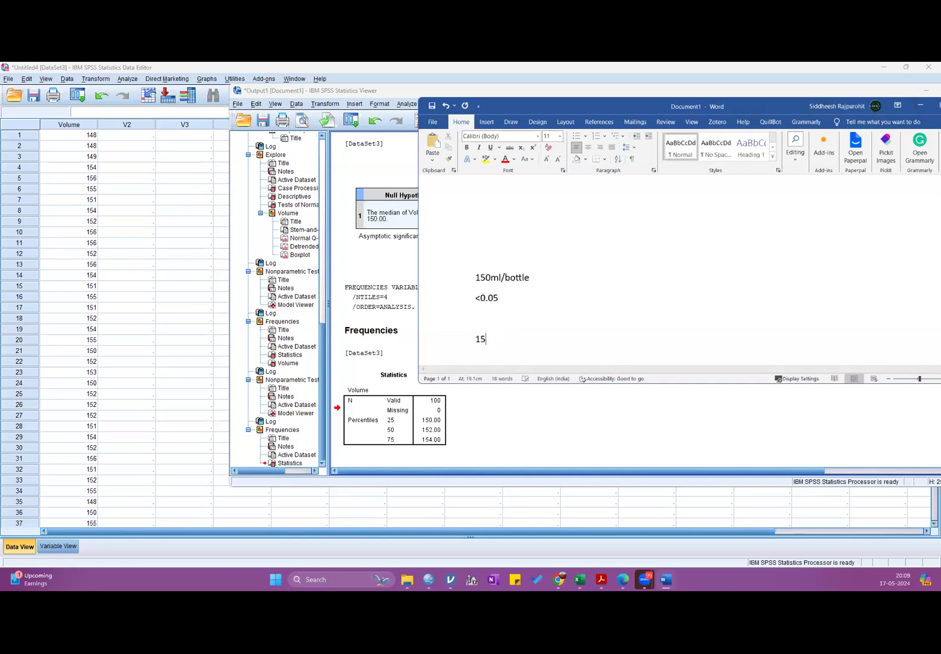
text(2(150-154)  <0.05)
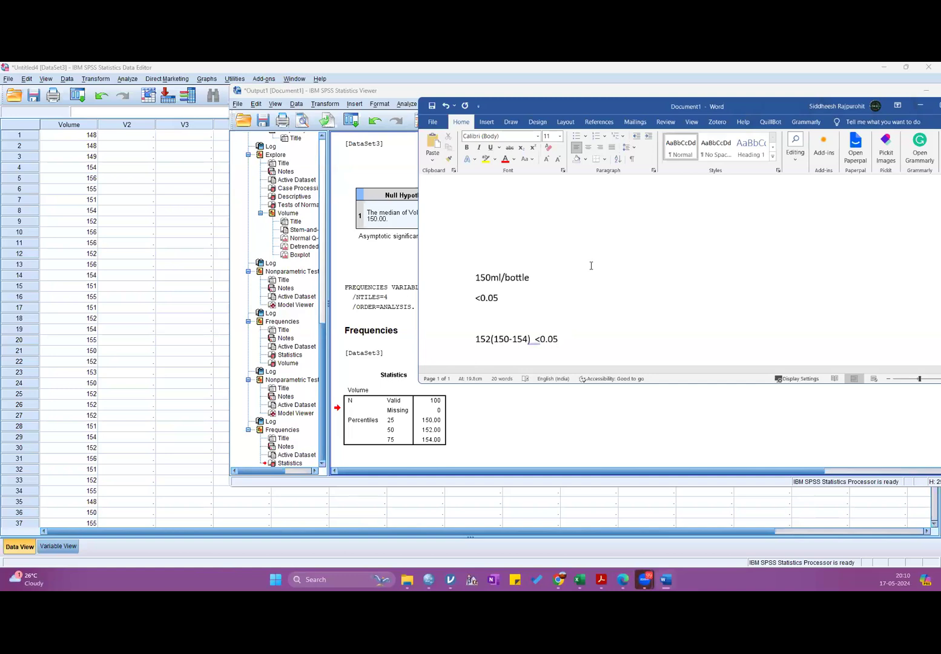
text(Test:)
text(Wilcoxon one sampl)
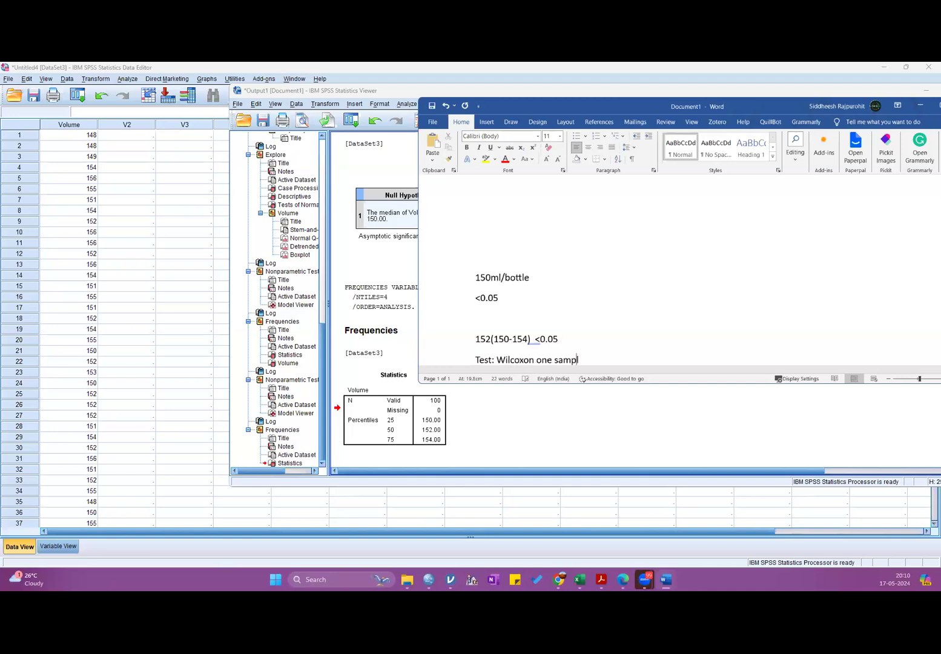
text(e test)
key(Return)
key(Return)
key(Return)
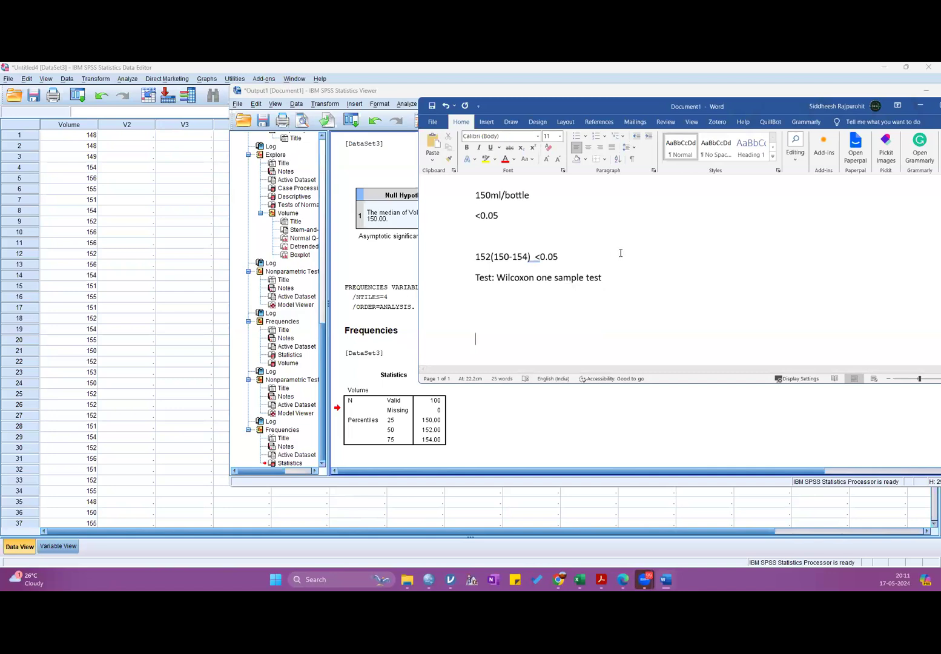
Minimize the Word document and the output viewer, and close the Volume dataset without saving it
drag(598, 102, 431, 97)
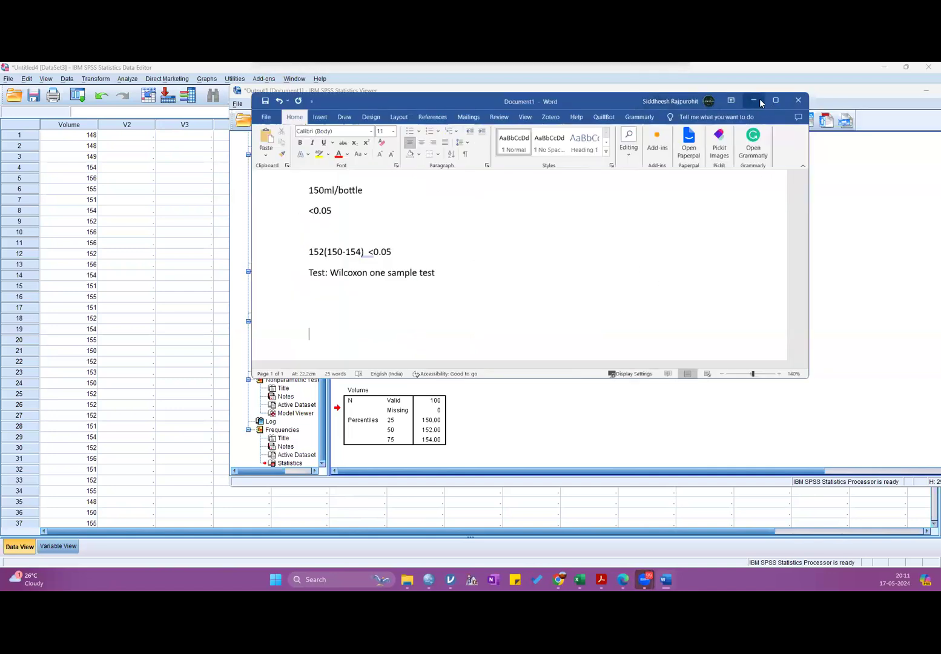
click(753, 101)
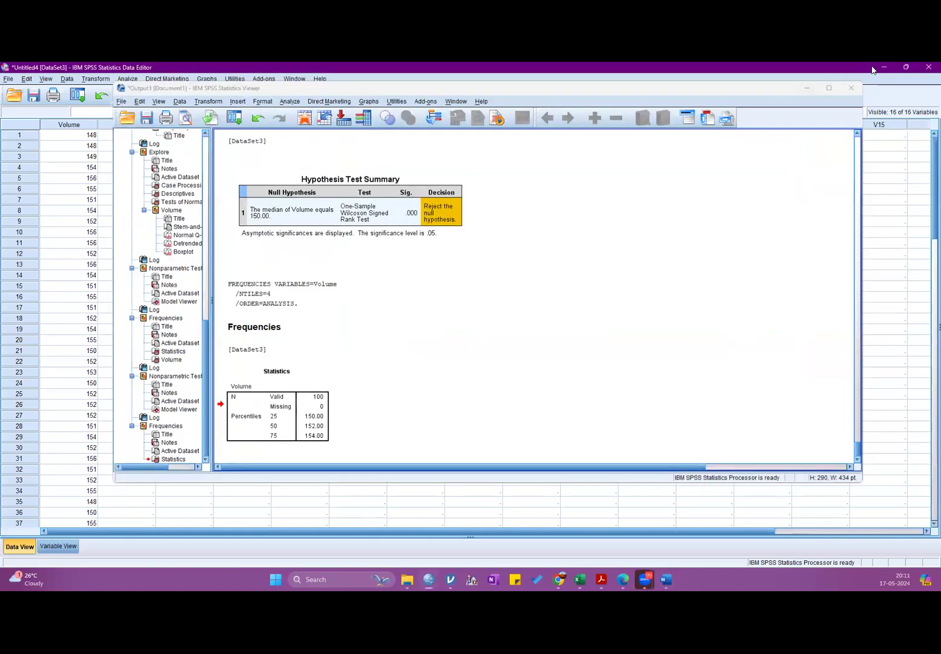
click(807, 87)
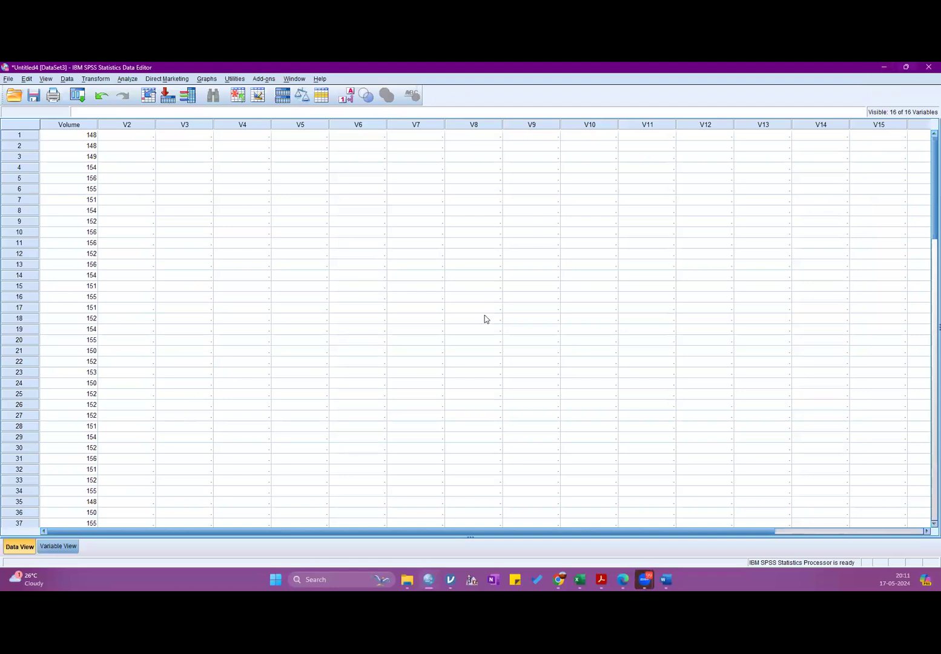
key(alt+F4)
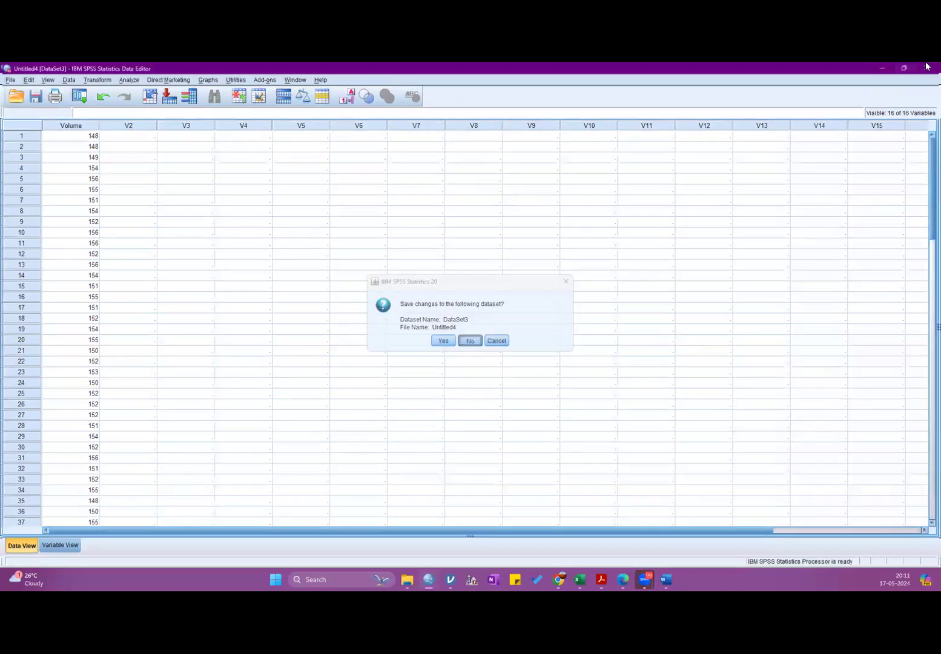
click(464, 342)
key(alt+F4)
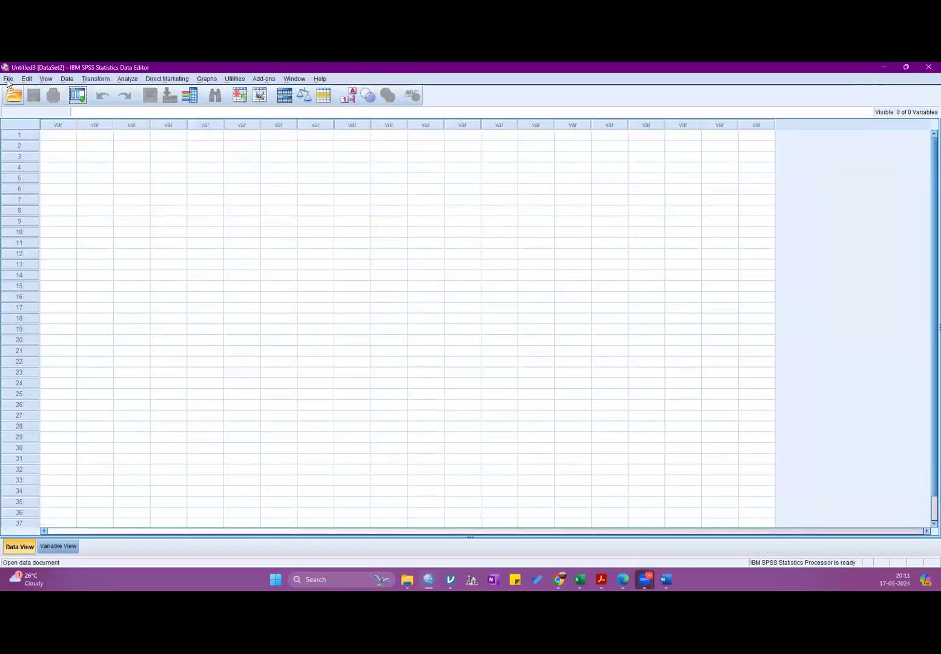
Open the Excel file "Statistical Analysis Class Practice Sheet.xlsx" from the SPSS CLASS folder as a new dataset and look across its variables
click(8, 80)
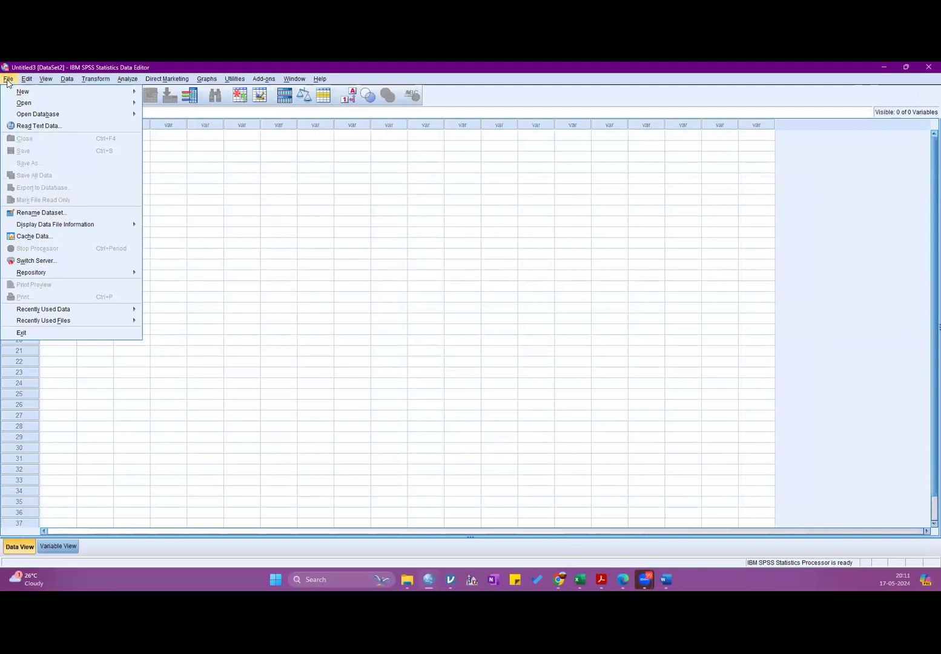
mouse_move(138, 104)
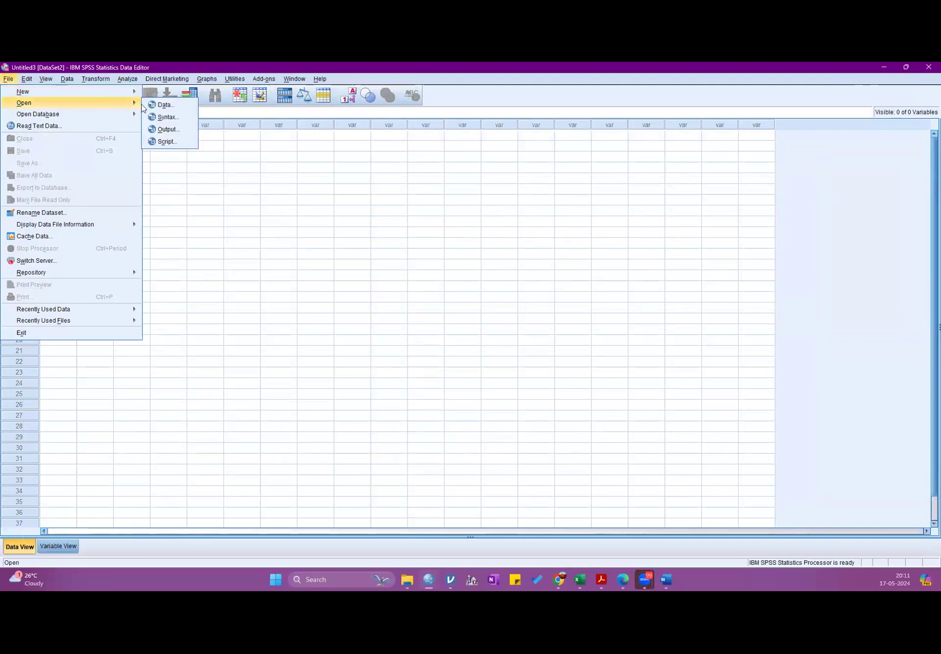
click(164, 105)
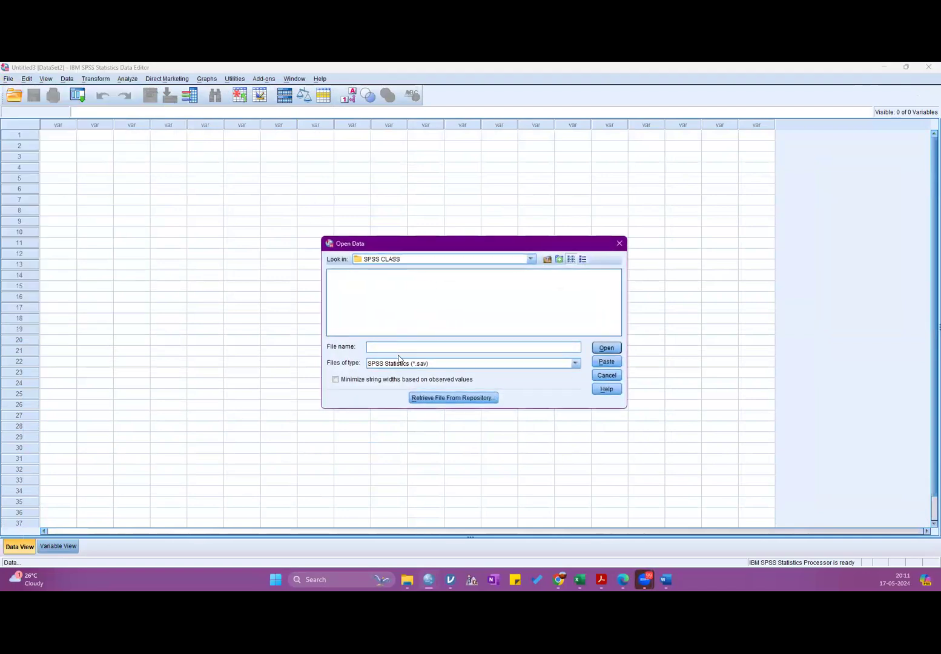
click(397, 364)
click(399, 400)
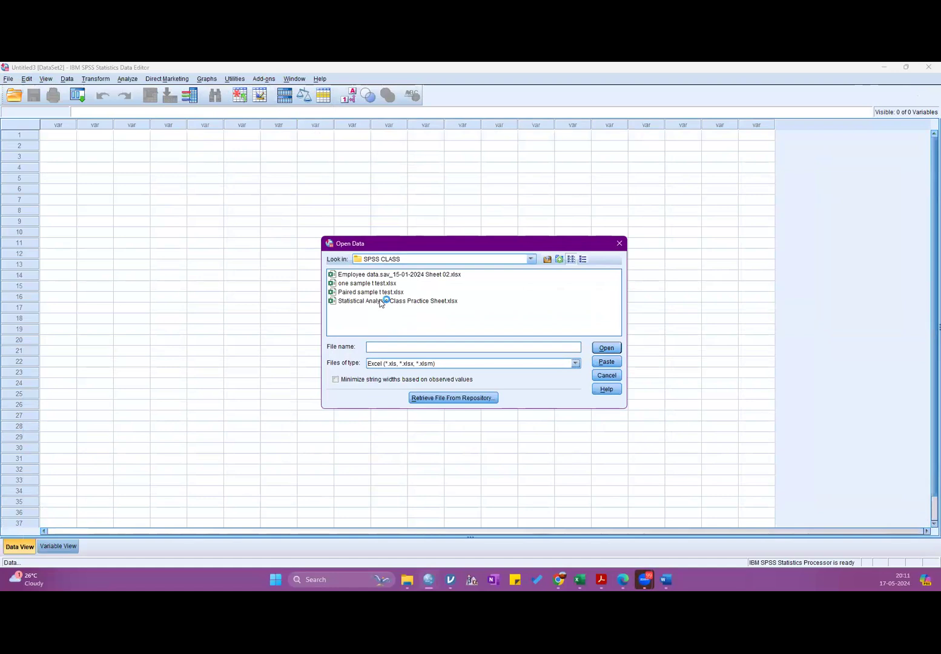
click(381, 301)
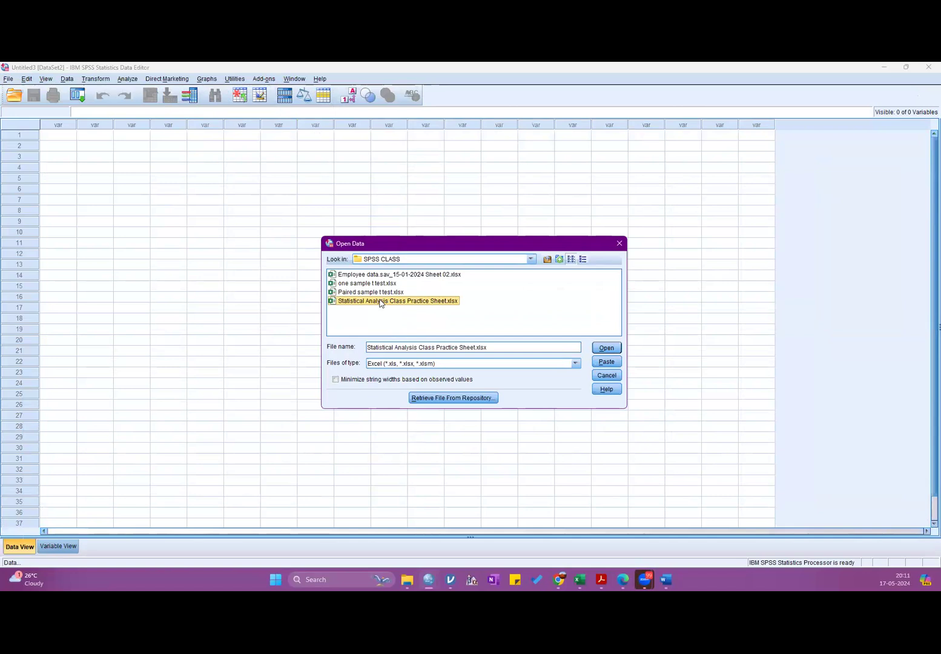
double_click(380, 301)
double_click(380, 303)
click(602, 350)
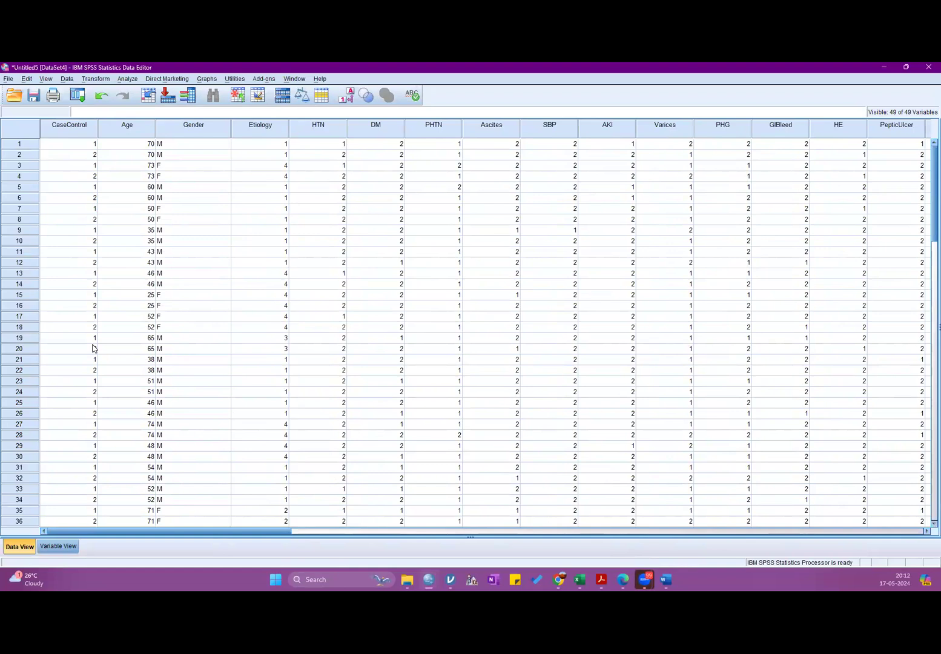
scroll(204, 533, right, 3)
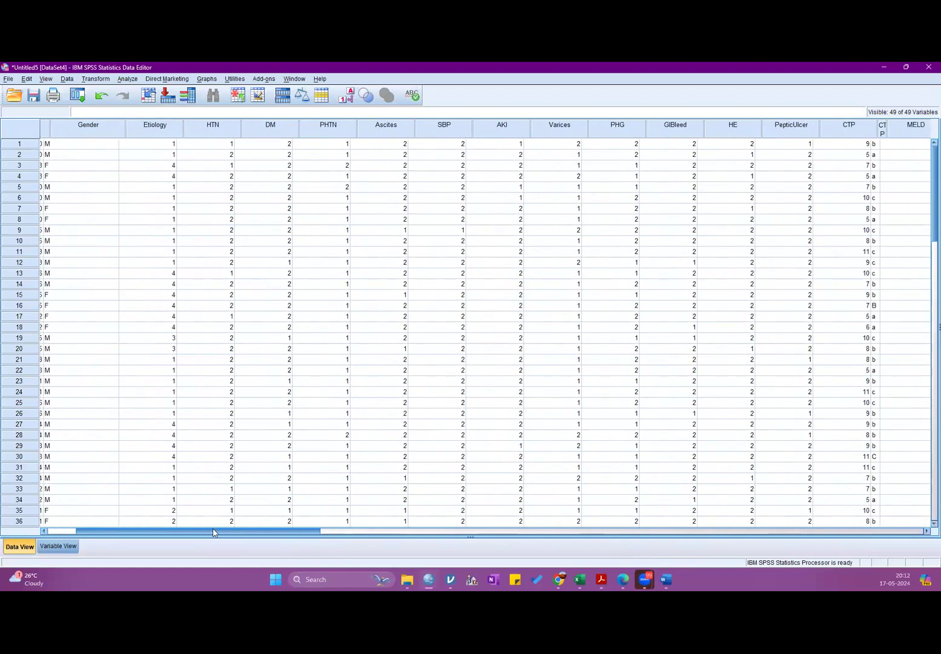
Look over the CaseControl grouping codes and the RBC and MCV columns in the practice dataset
click(90, 143)
click(90, 155)
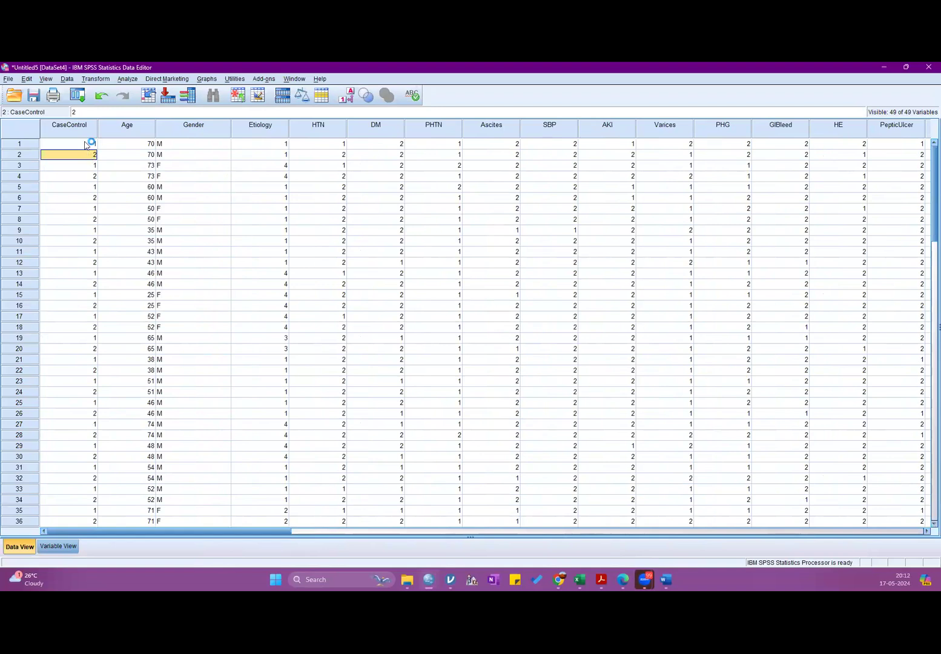
scroll(405, 529, right, 3)
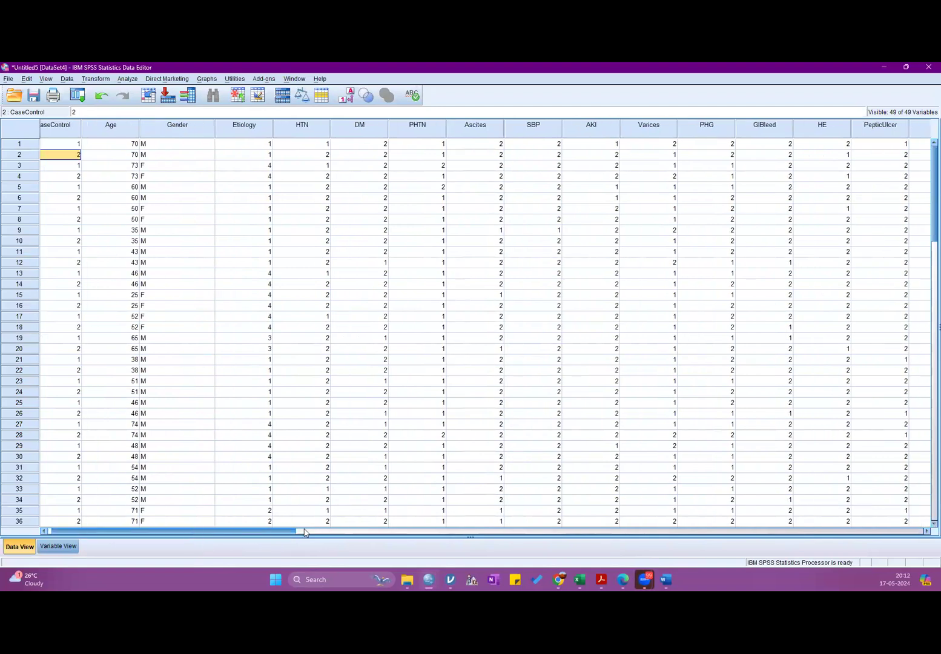
scroll(405, 530, right, 10)
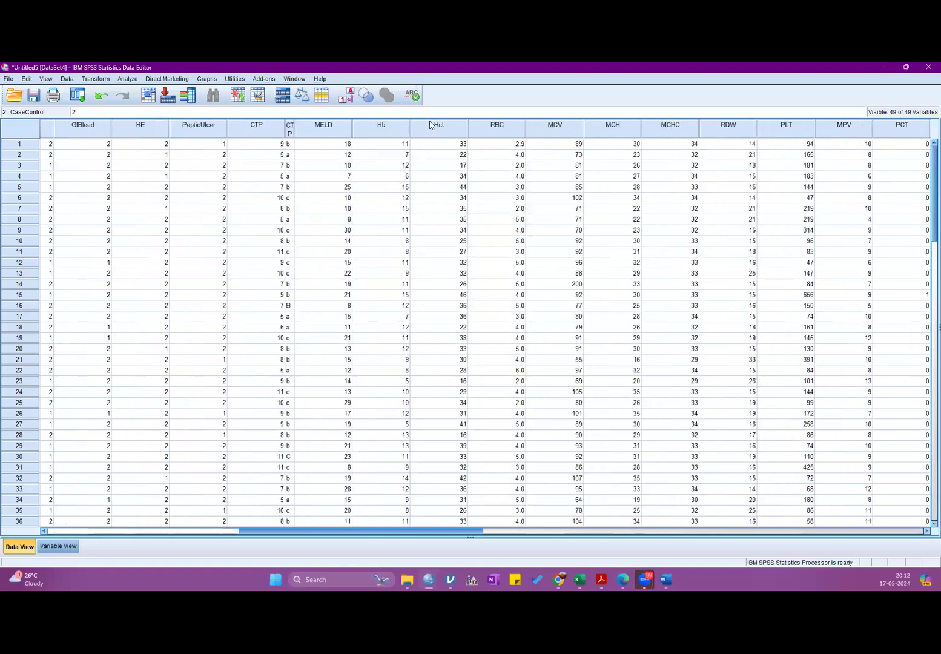
scroll(488, 132, right, 1)
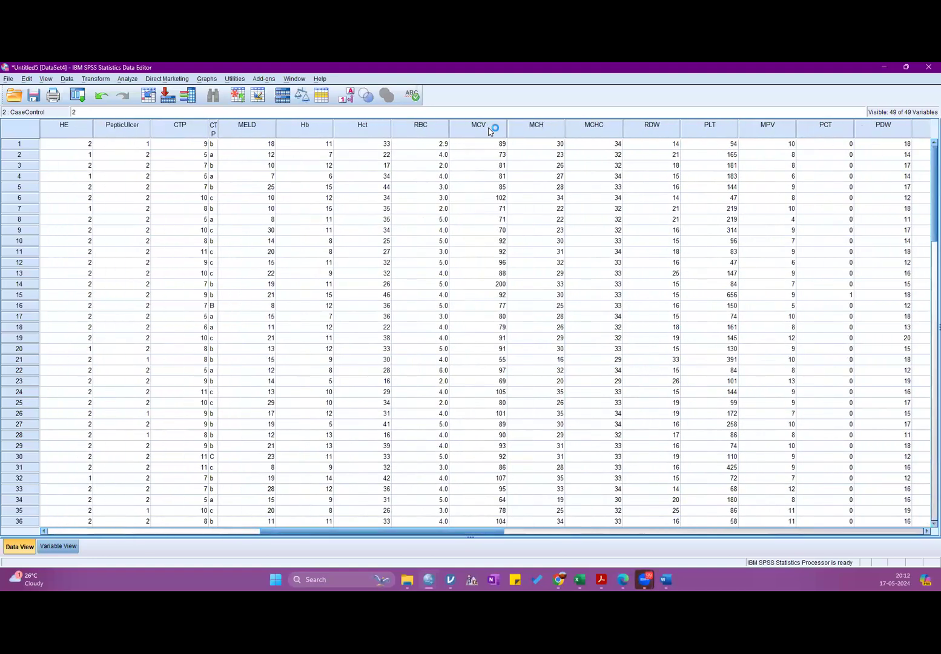
click(478, 126)
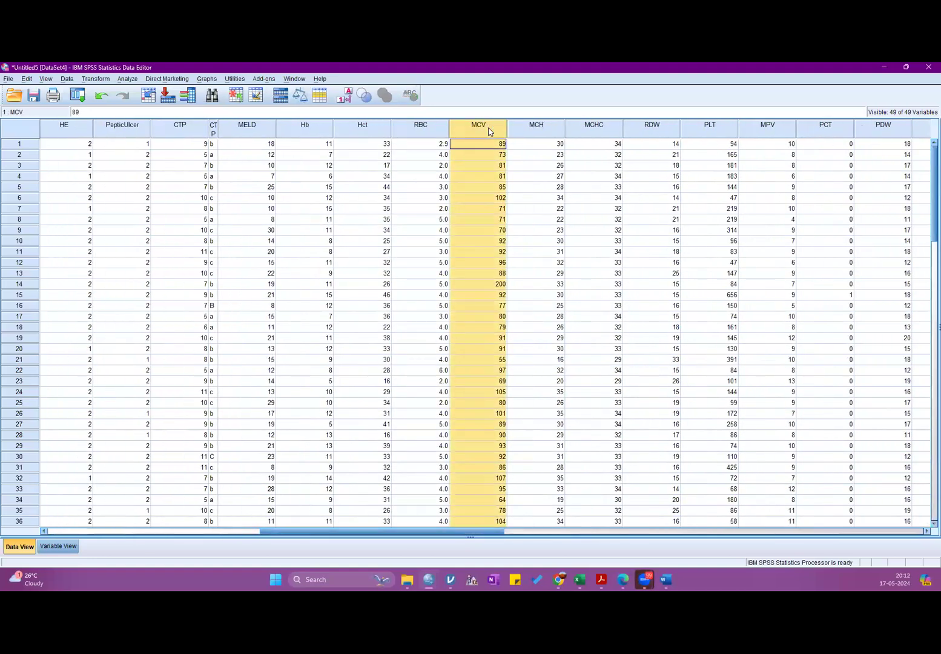
click(419, 126)
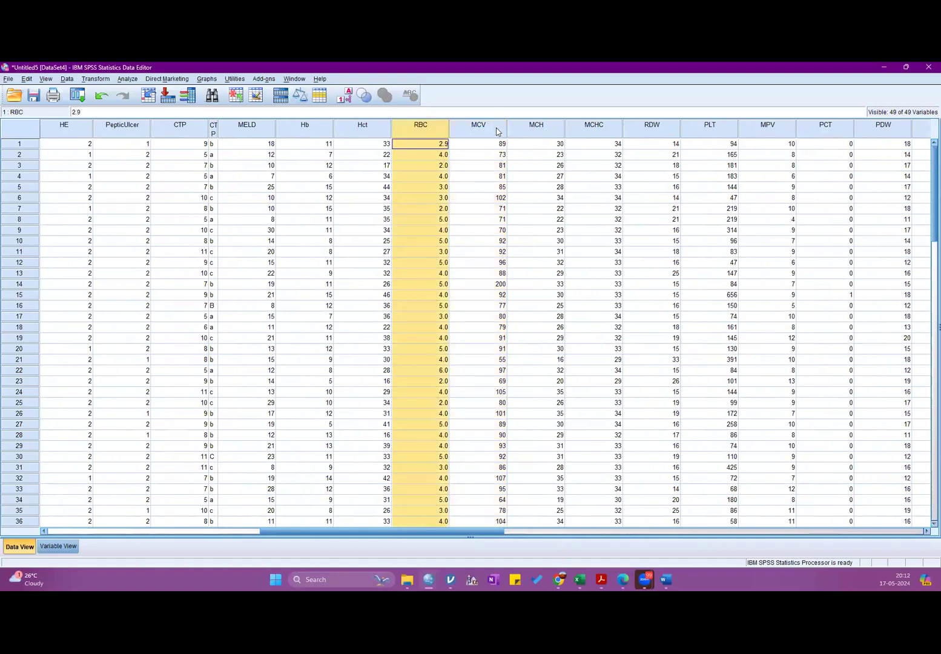
click(496, 127)
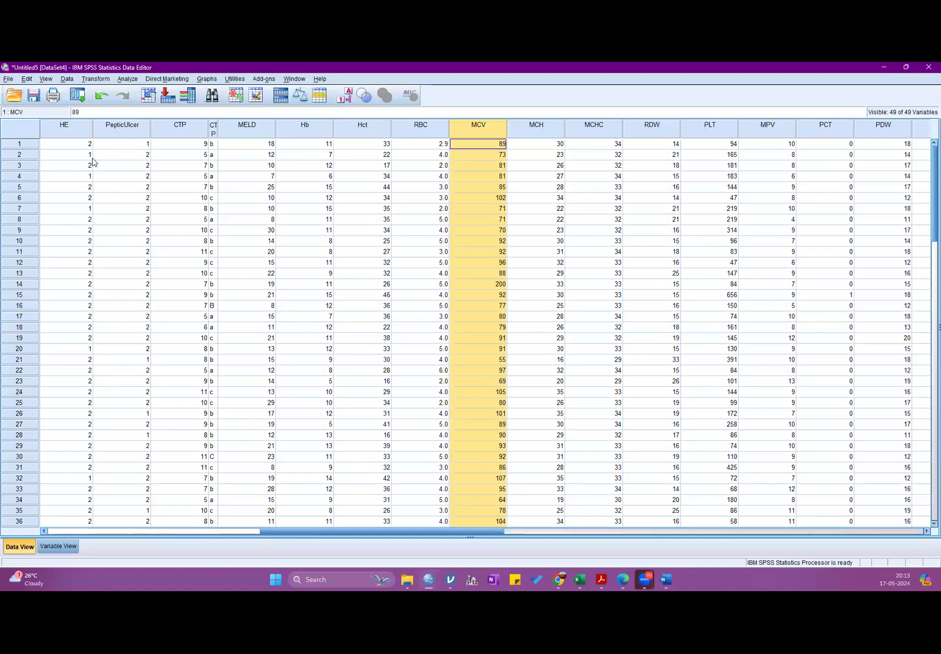
Start an Explore analysis with RBC and MCV as the dependent variables
click(128, 80)
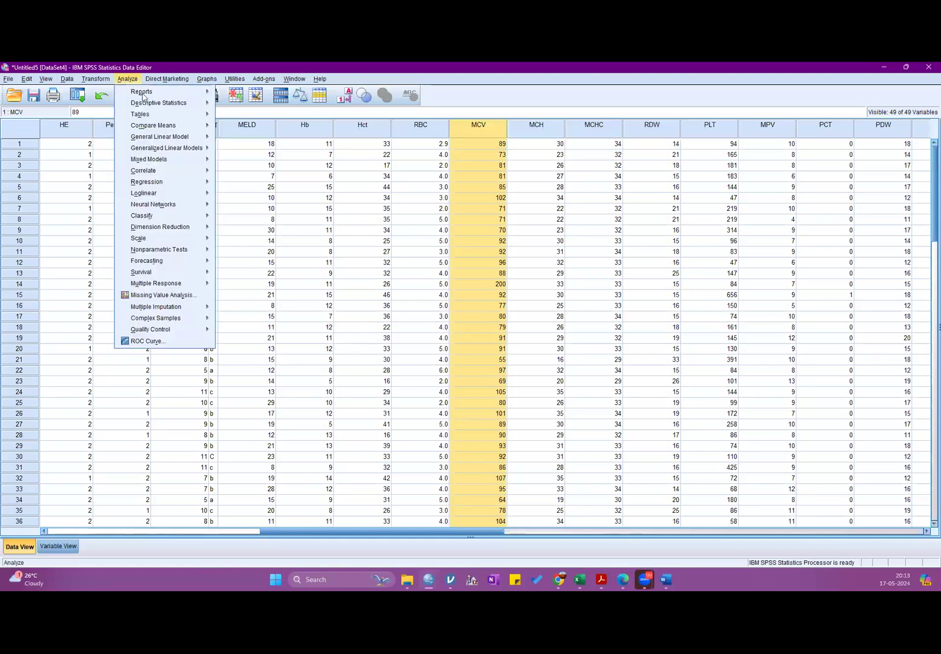
mouse_move(147, 103)
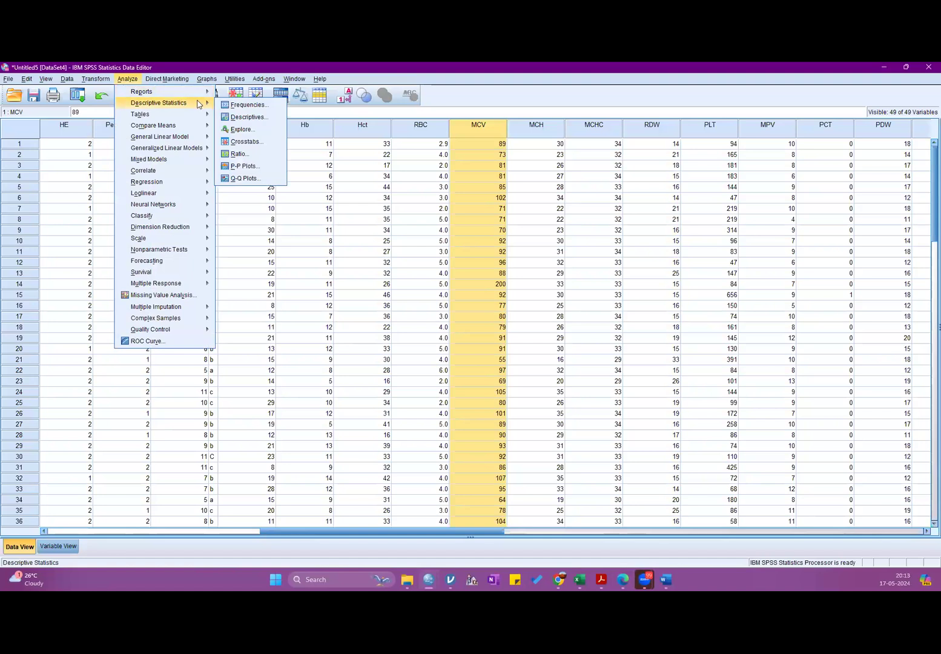
click(253, 129)
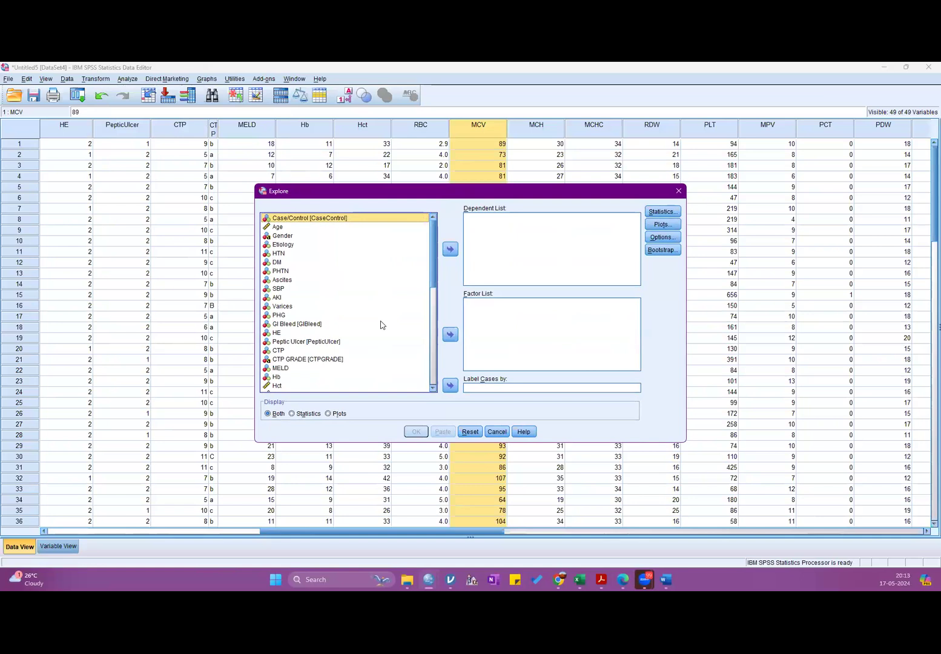
scroll(299, 312, down, 4)
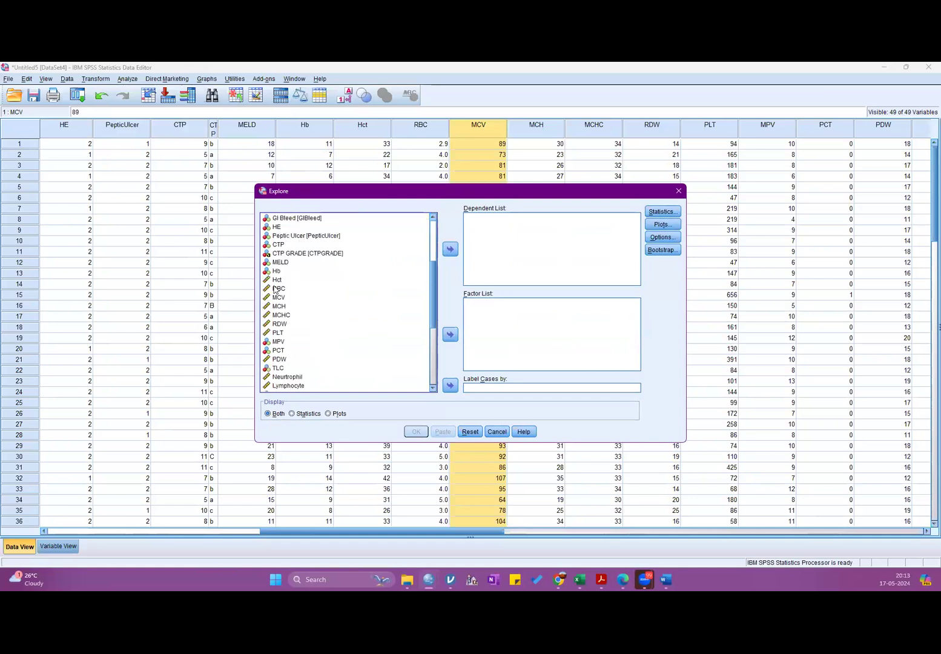
click(276, 289)
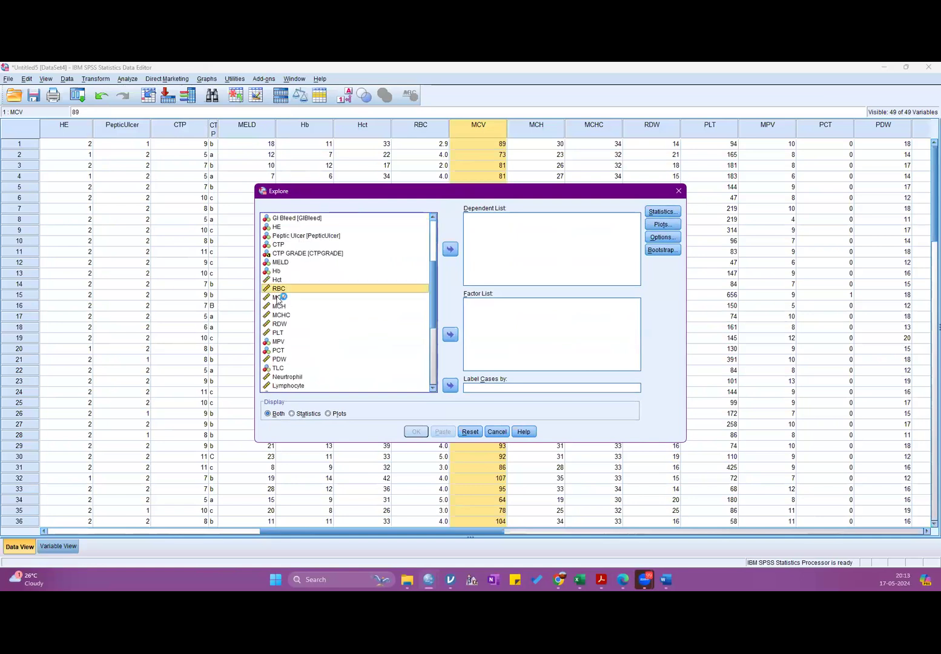
shift+click(278, 297)
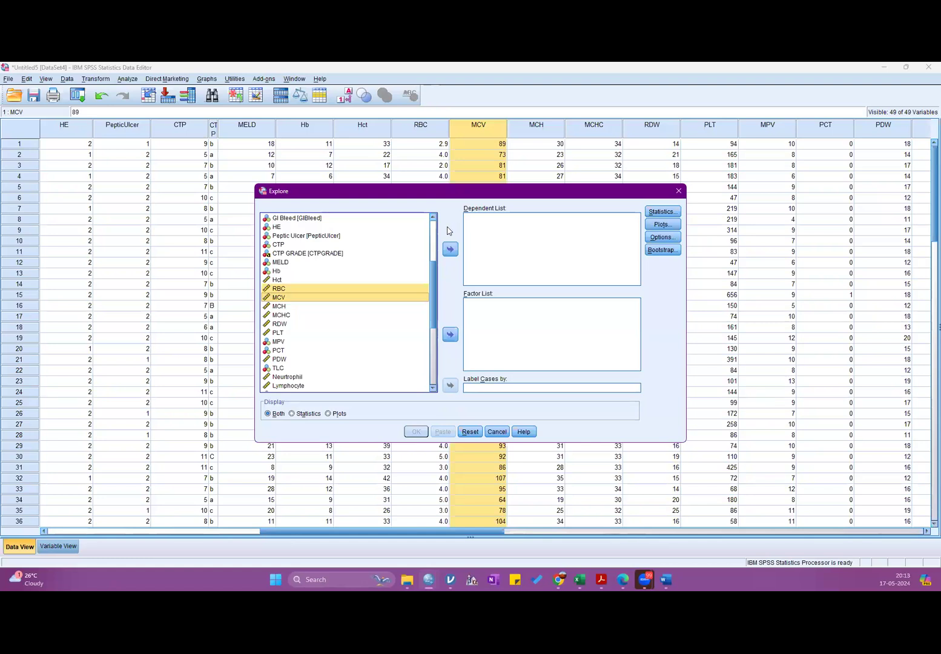
click(446, 252)
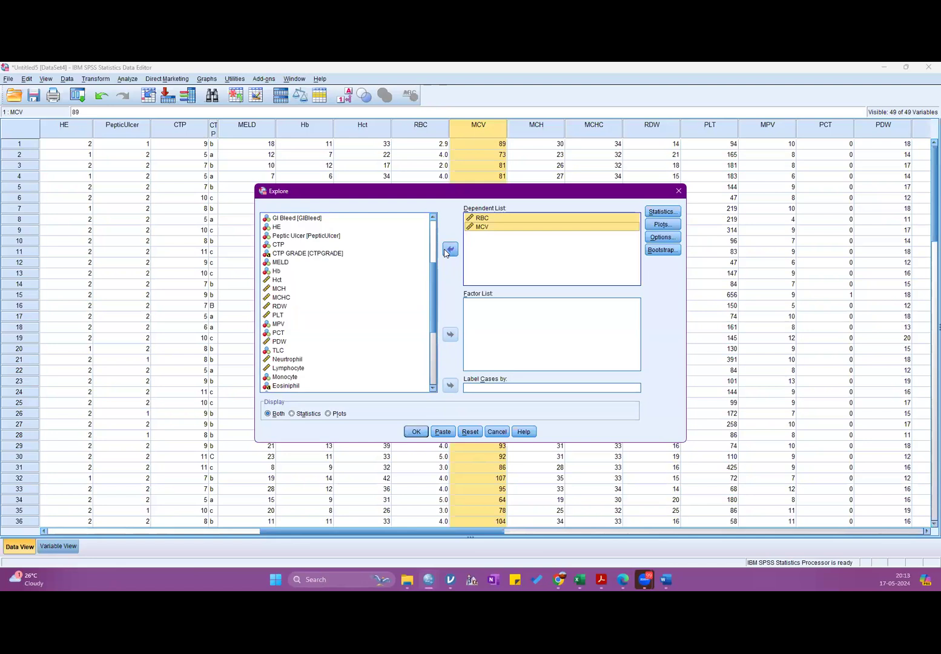
Keep descriptives with a 95% confidence interval for the mean, add normality plots with tests, and run the Explore analysis
click(668, 213)
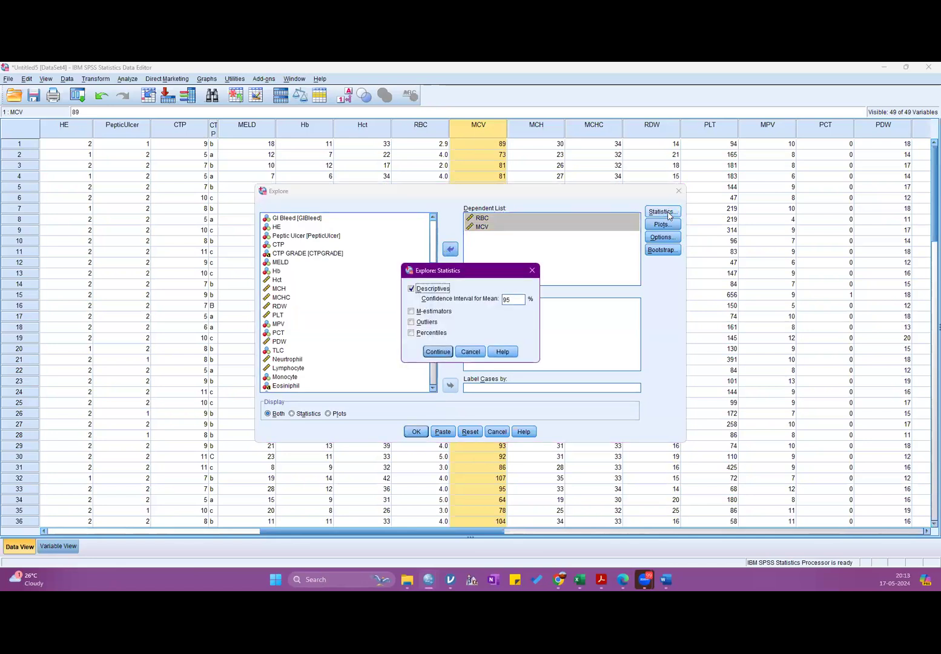
click(437, 351)
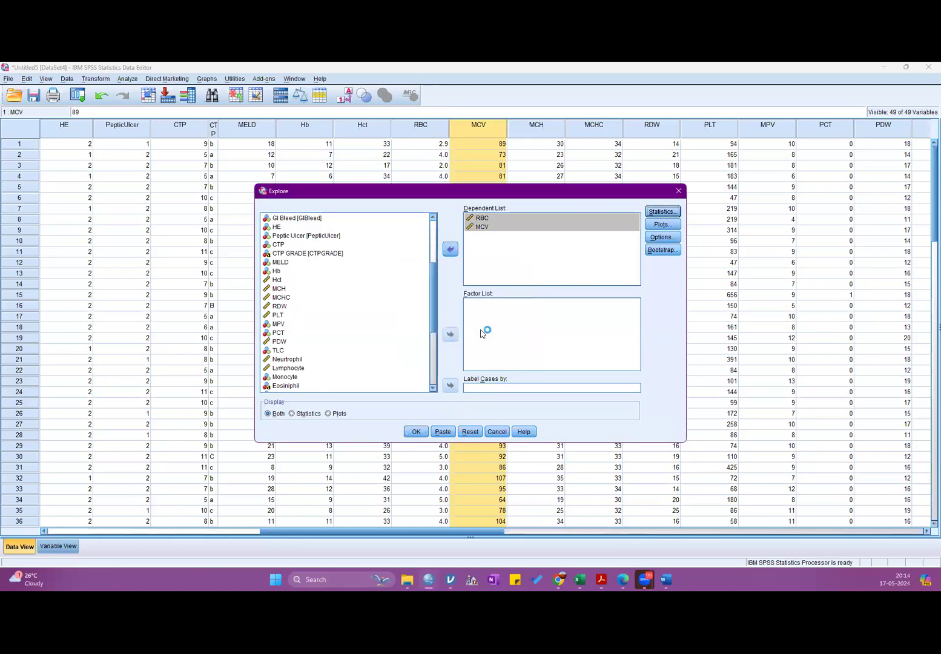
click(658, 225)
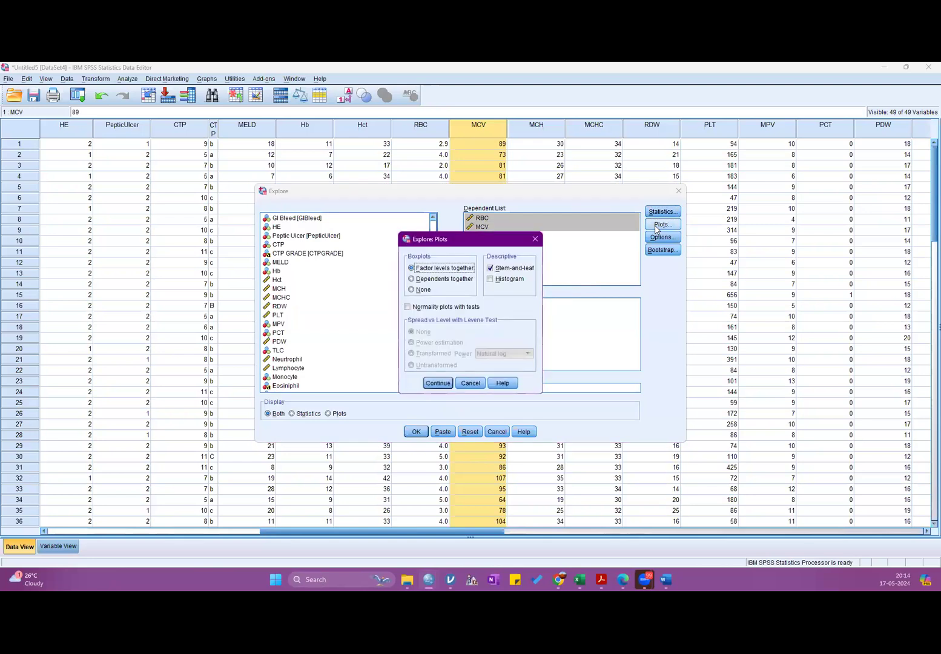
click(434, 307)
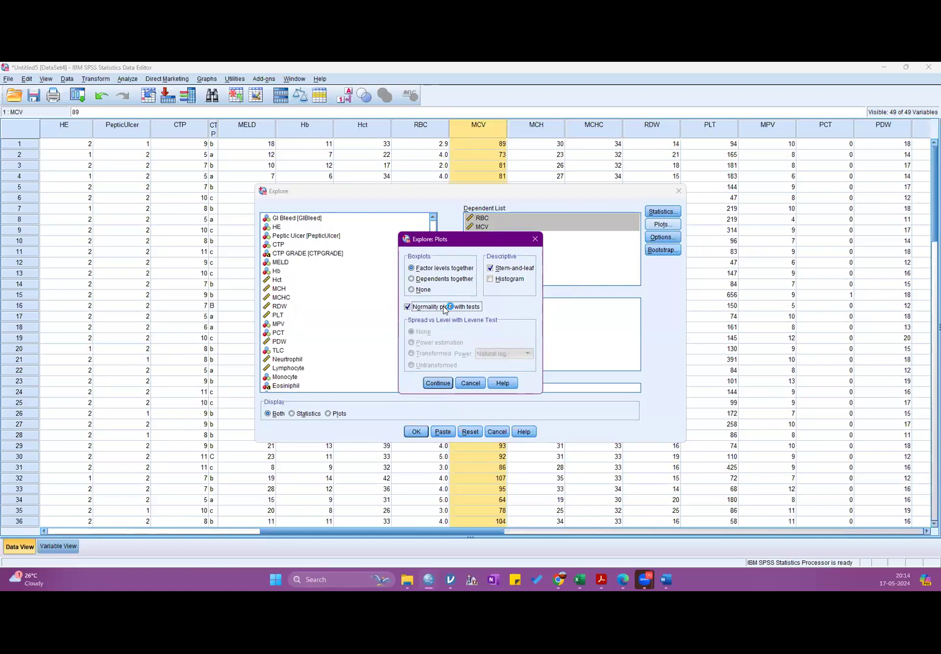
click(437, 383)
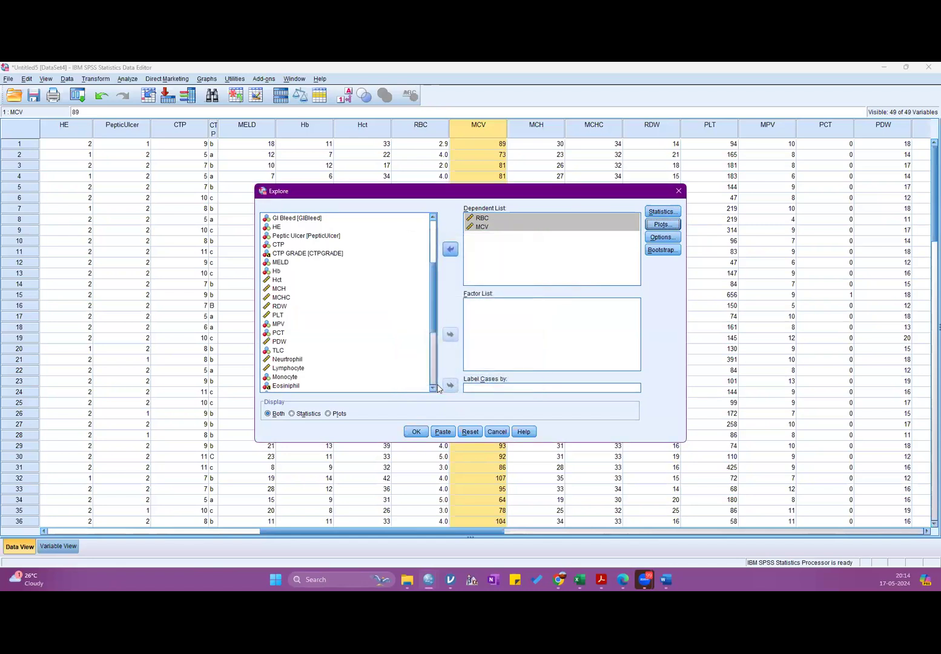
click(416, 431)
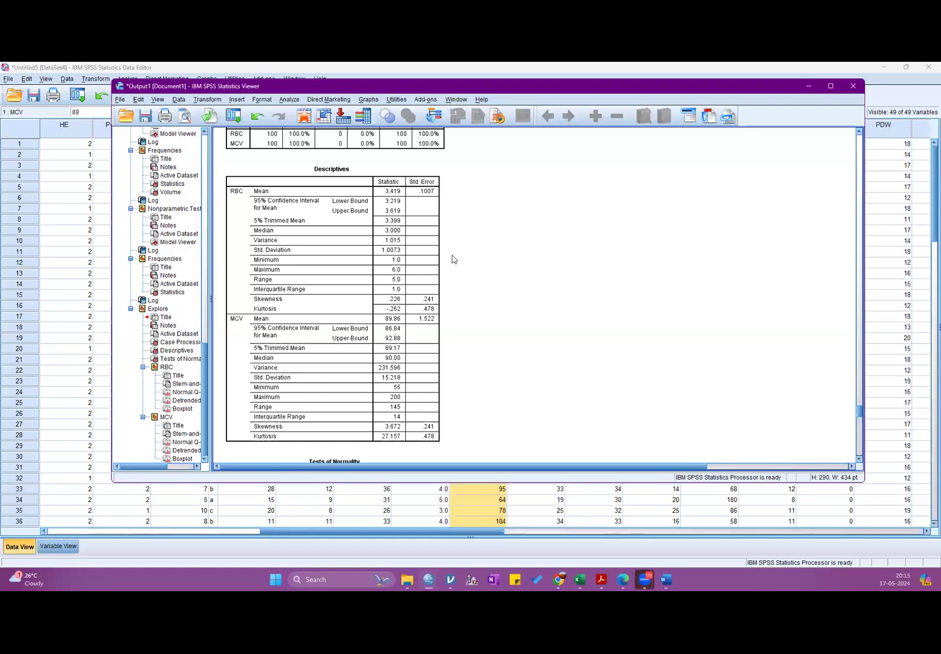
Examine the Descriptives and Tests of Normality tables for RBC and MCV, and minimize the output viewer
click(409, 313)
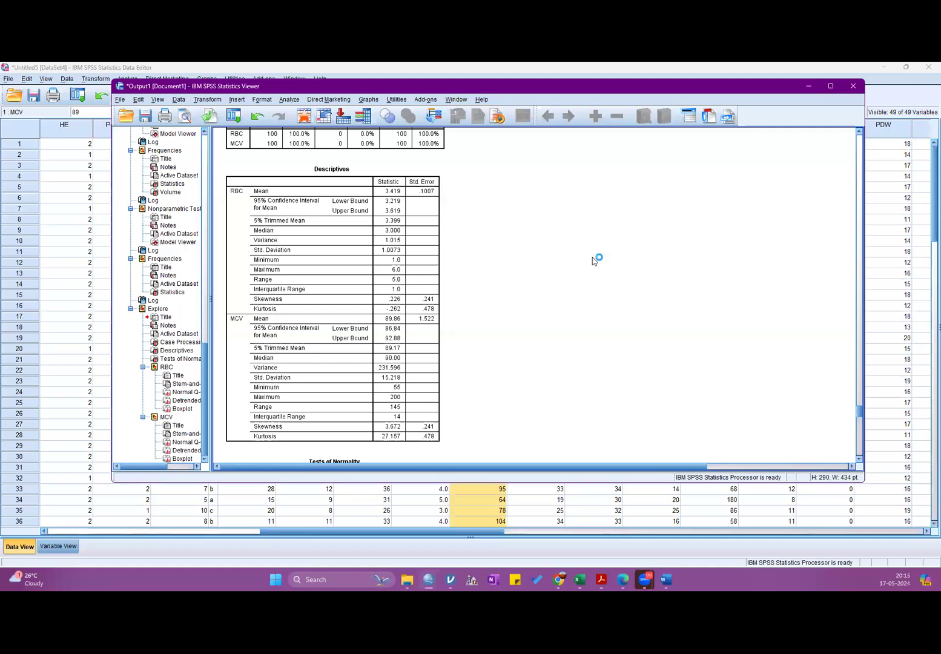
scroll(592, 260, down, 3)
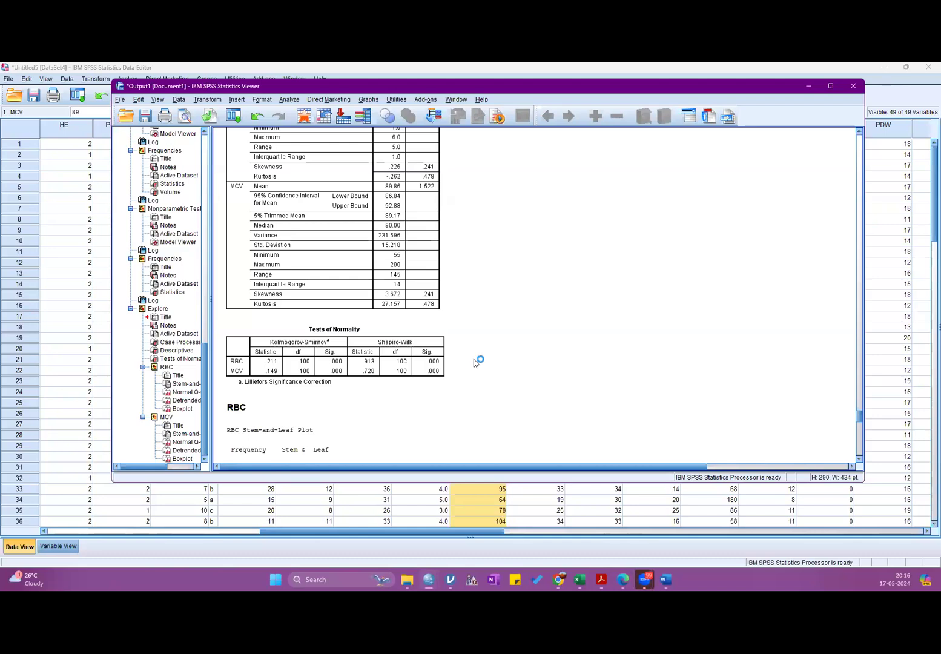
click(412, 358)
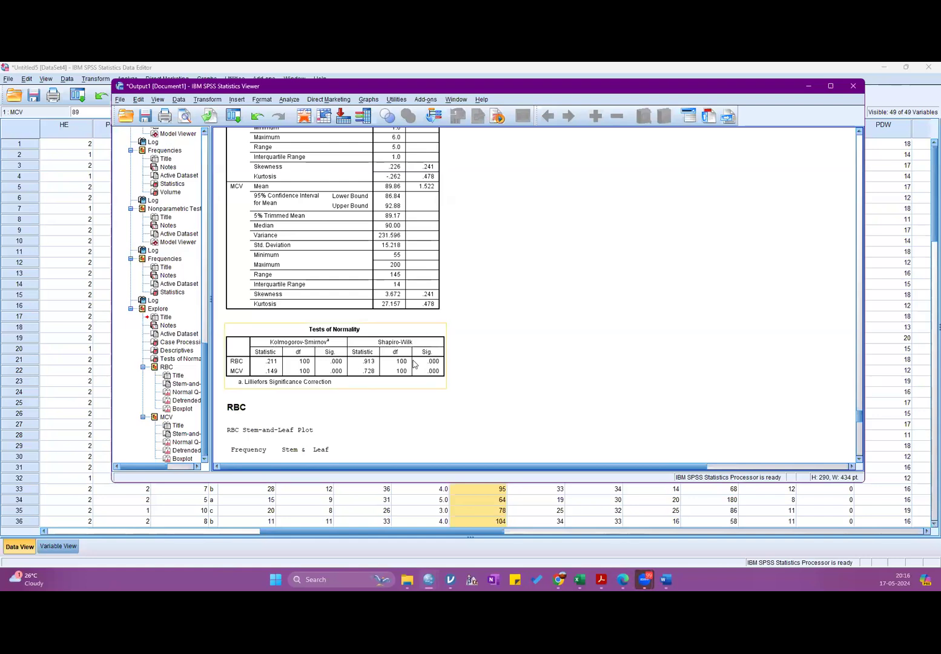
scroll(454, 363, up, 3)
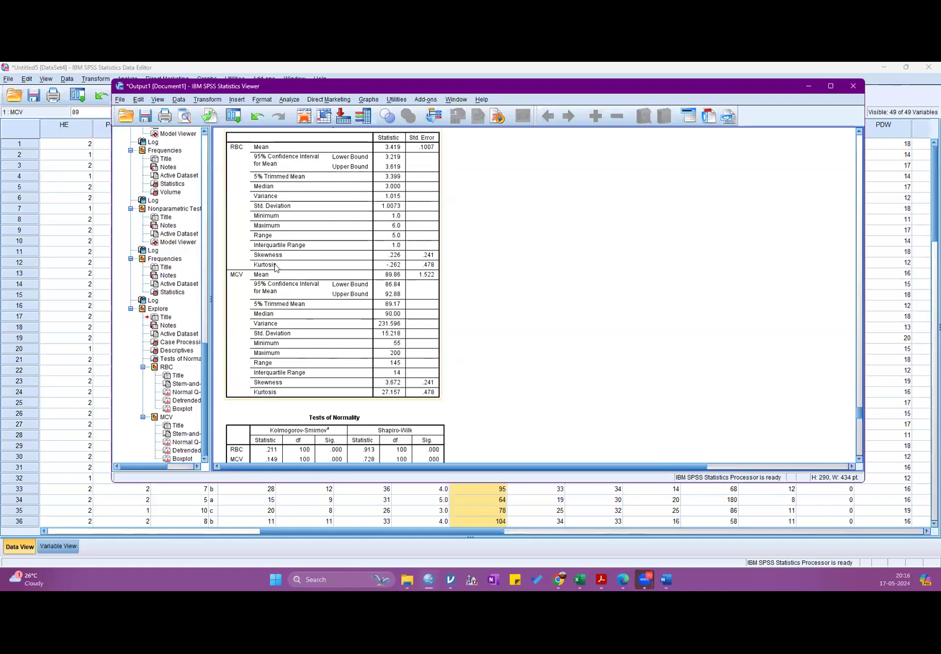
double_click(386, 274)
scroll(453, 358, down, 3)
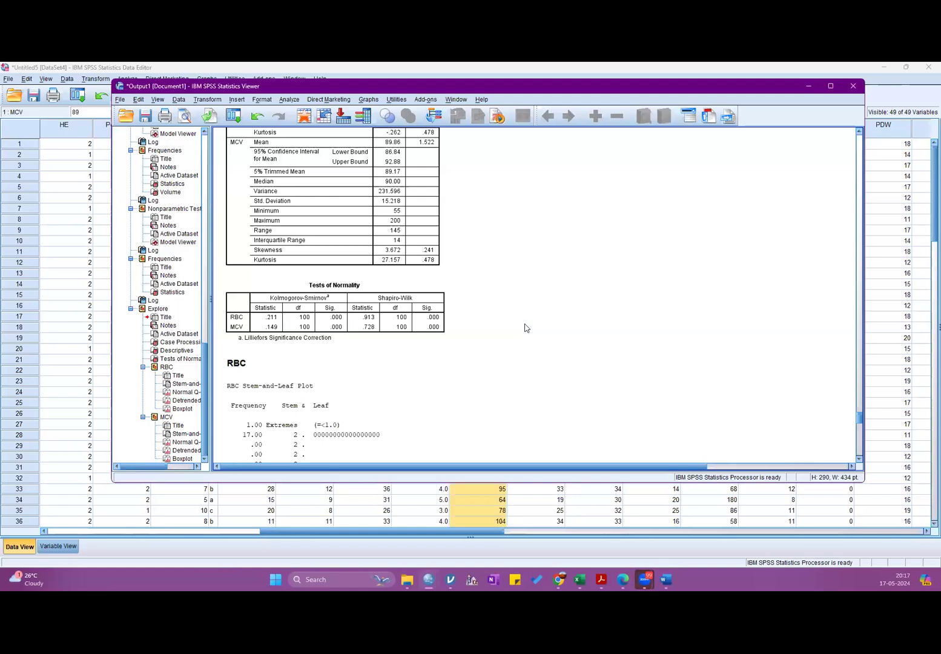
click(807, 89)
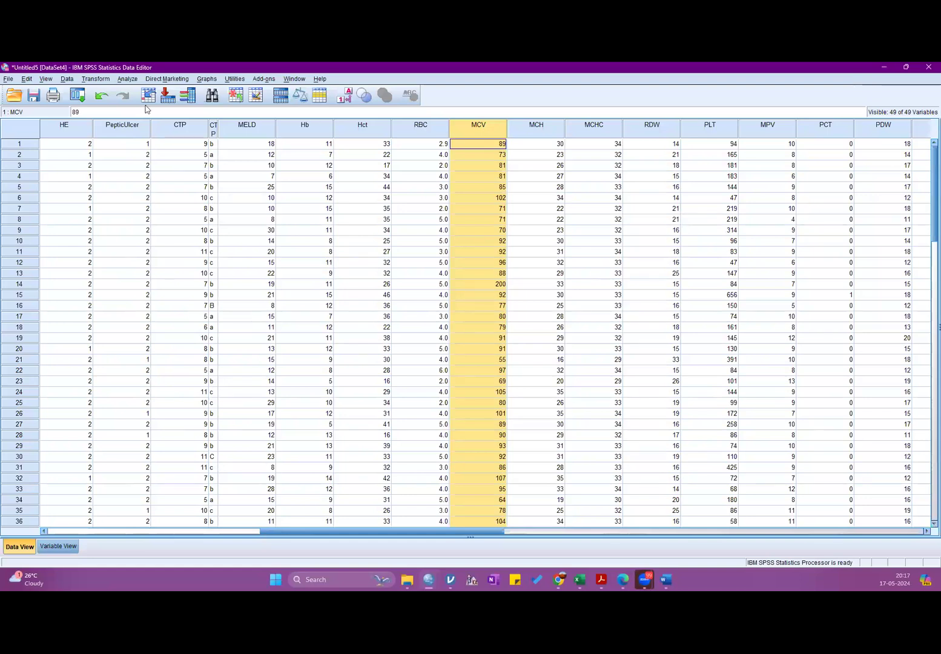
Start a nonparametric independent-samples test with RBC and MCV as the test fields
click(131, 81)
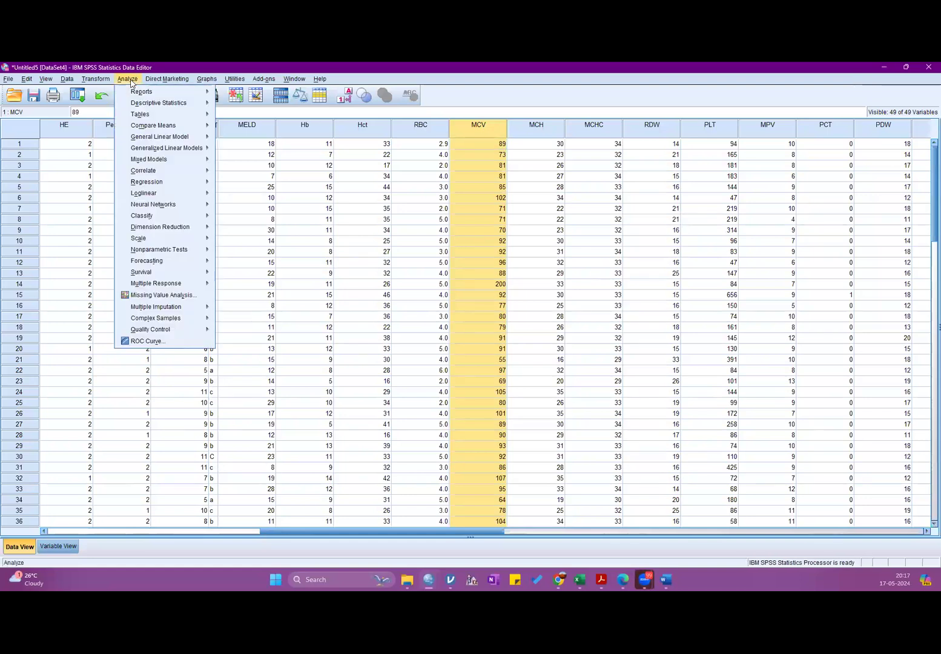
mouse_move(156, 251)
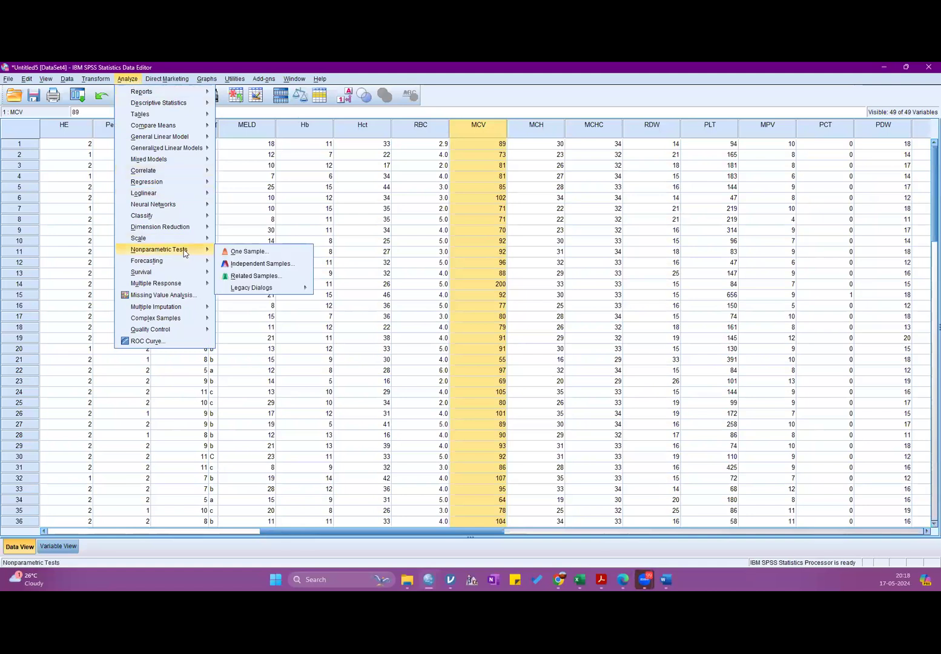
click(272, 252)
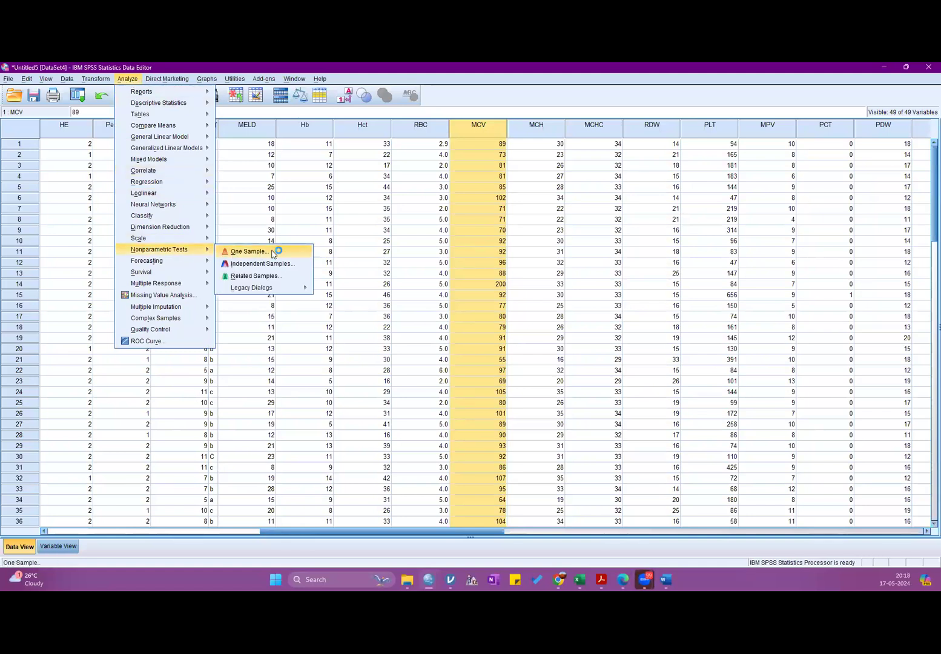
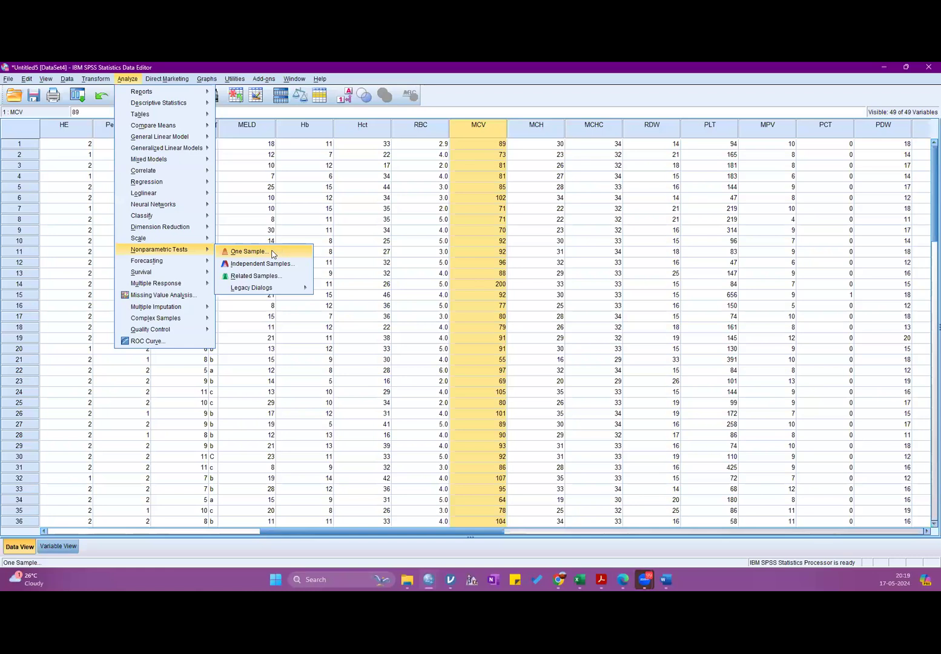
click(272, 253)
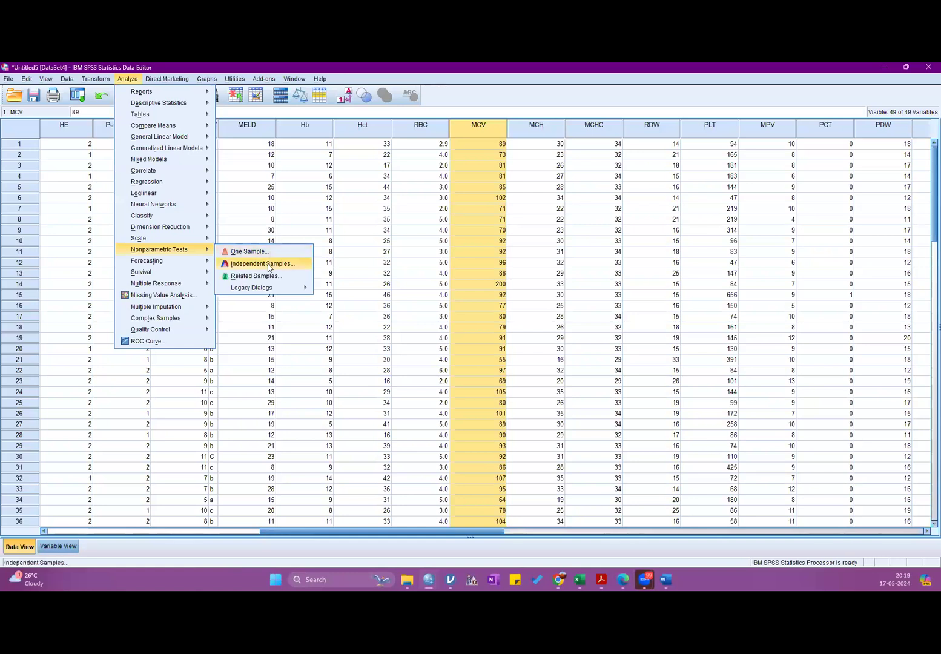
click(270, 266)
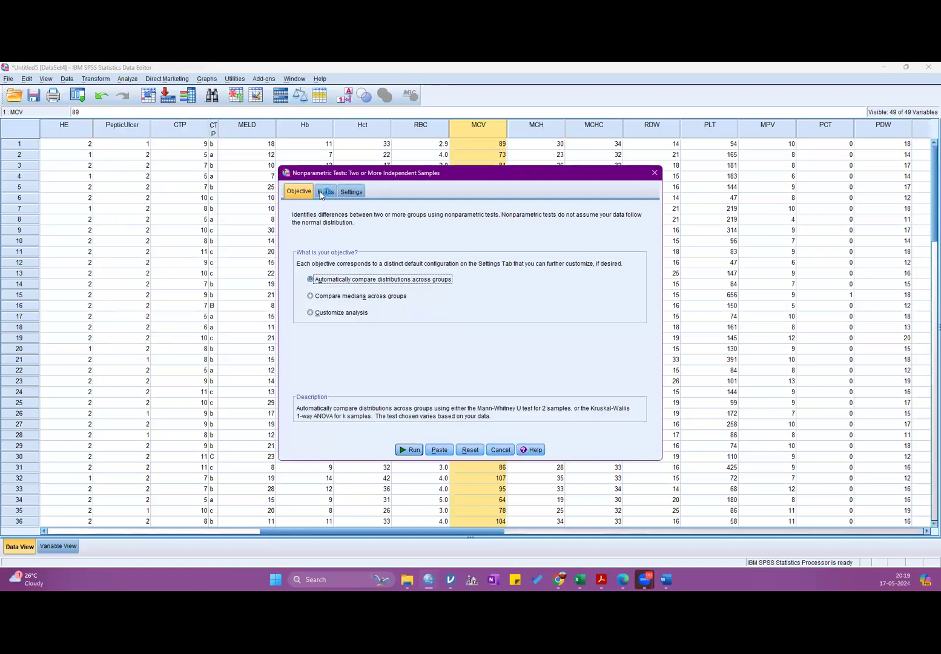
click(324, 192)
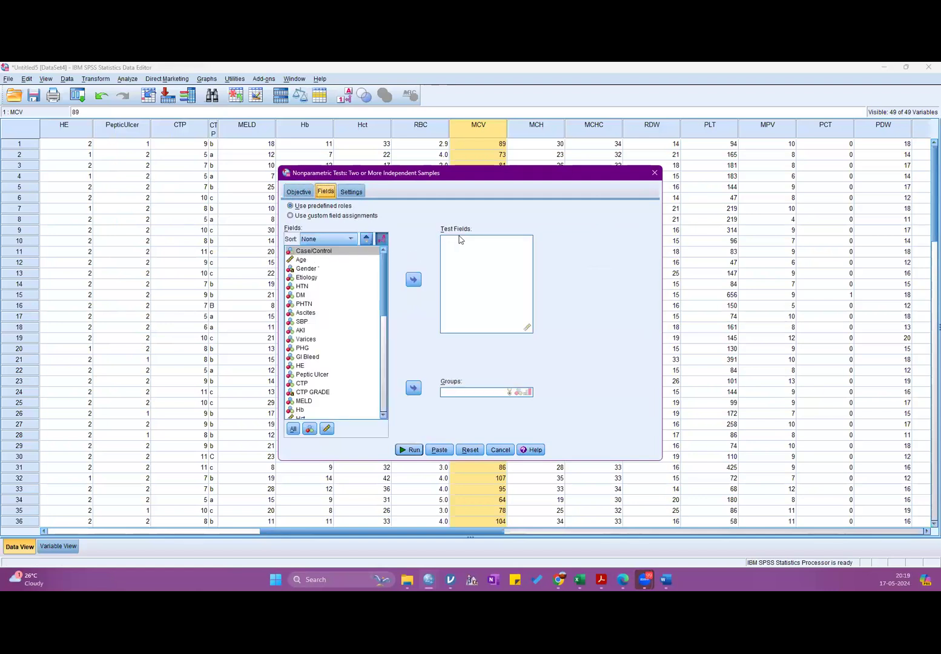
scroll(309, 370, down, 3)
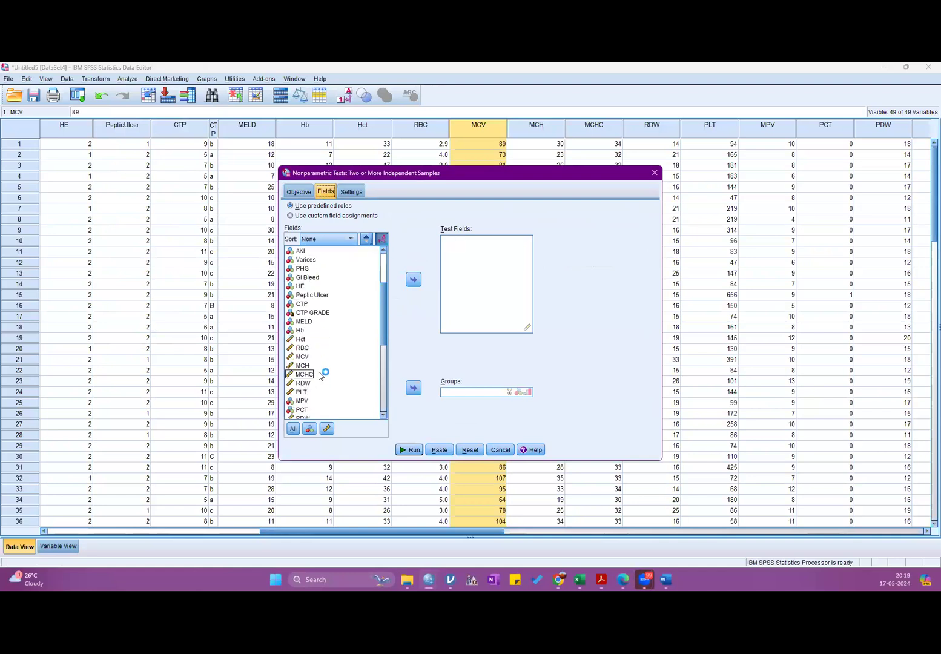
click(301, 348)
shift+click(301, 357)
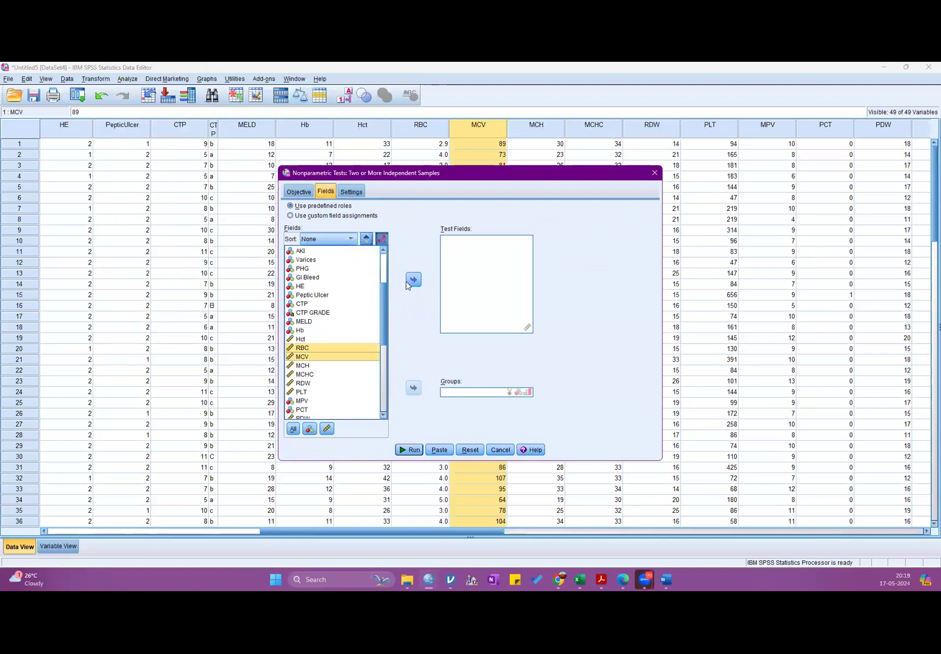
click(413, 279)
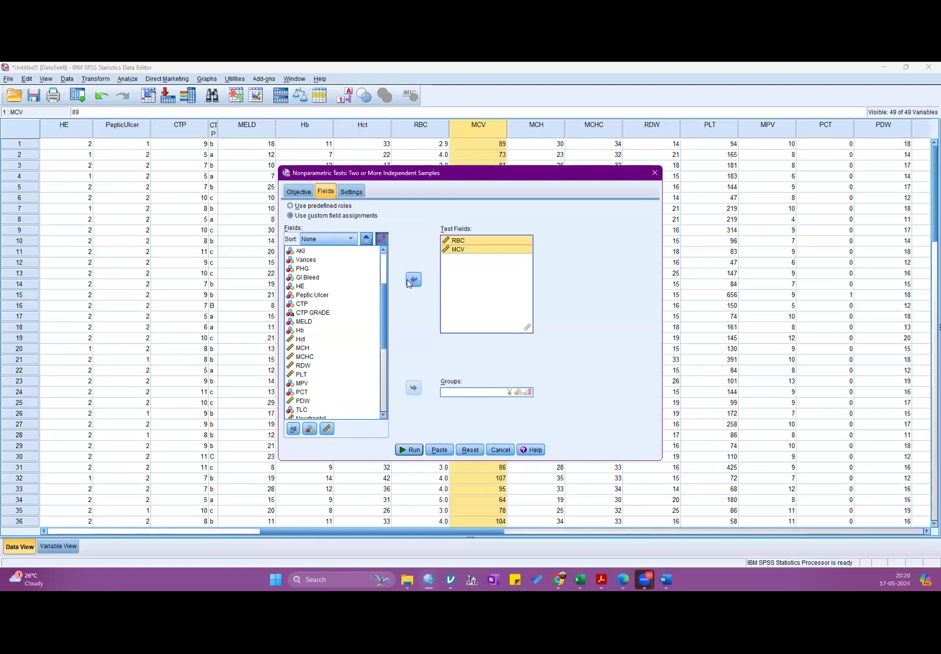
Look back at the output viewer, and return to the independent-samples test setup
mouse_move(428, 582)
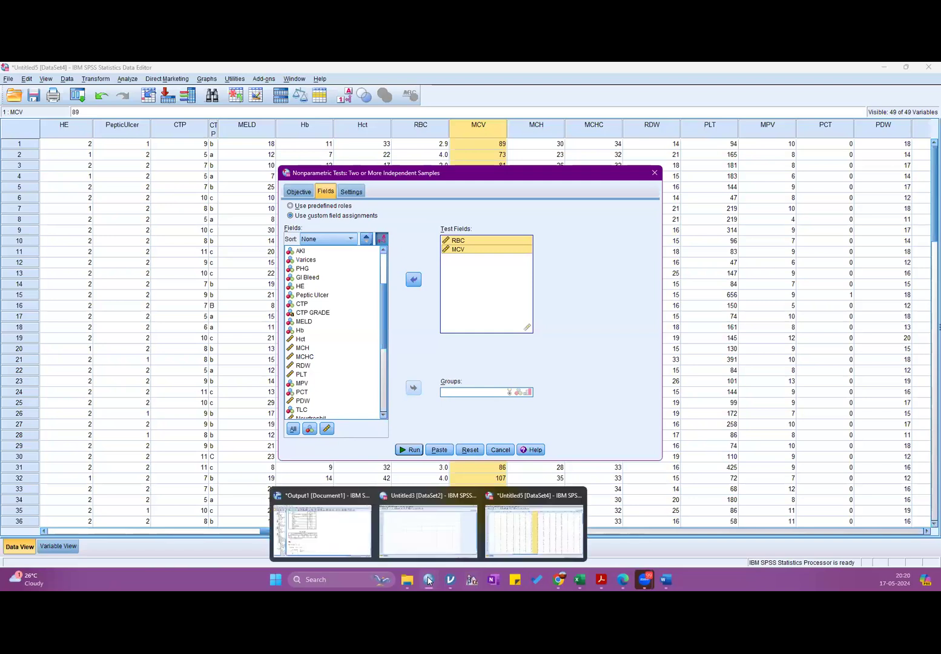
click(332, 535)
click(260, 329)
click(223, 323)
click(249, 322)
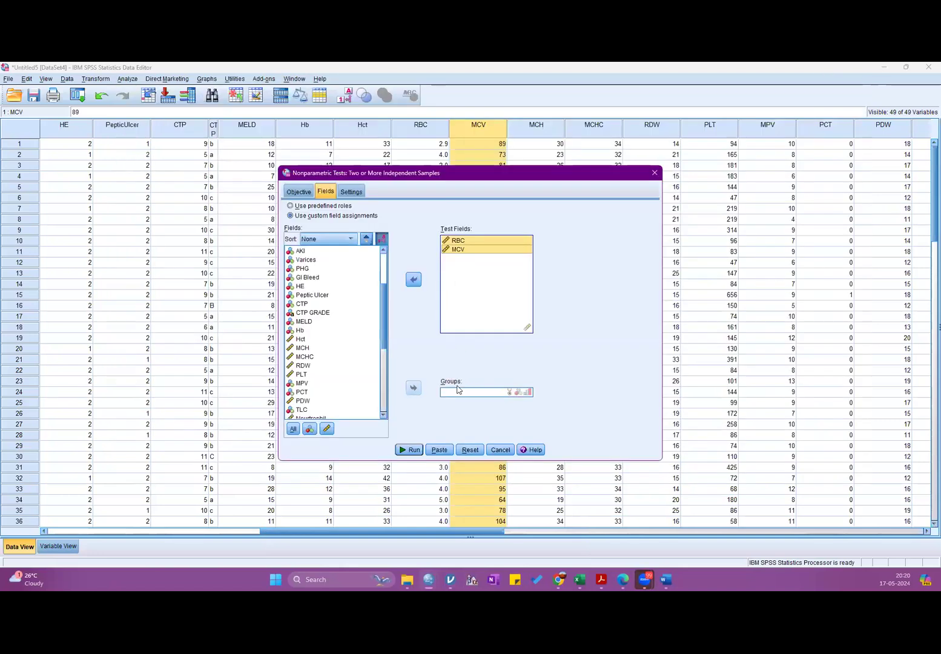
Assign Case/Control as the grouping field for the independent-samples test
scroll(321, 288, up, 4)
click(327, 252)
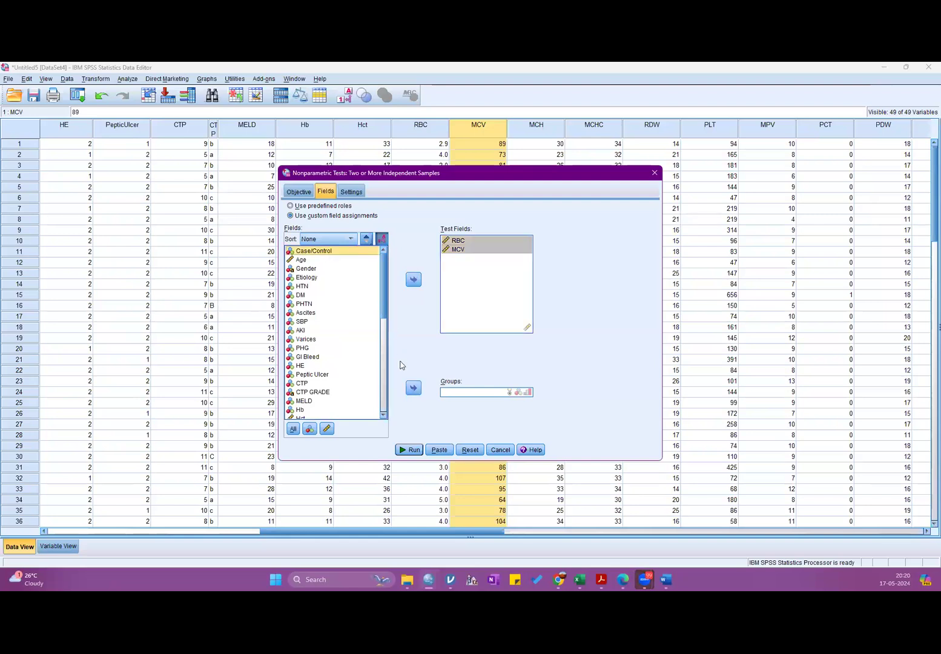
click(414, 388)
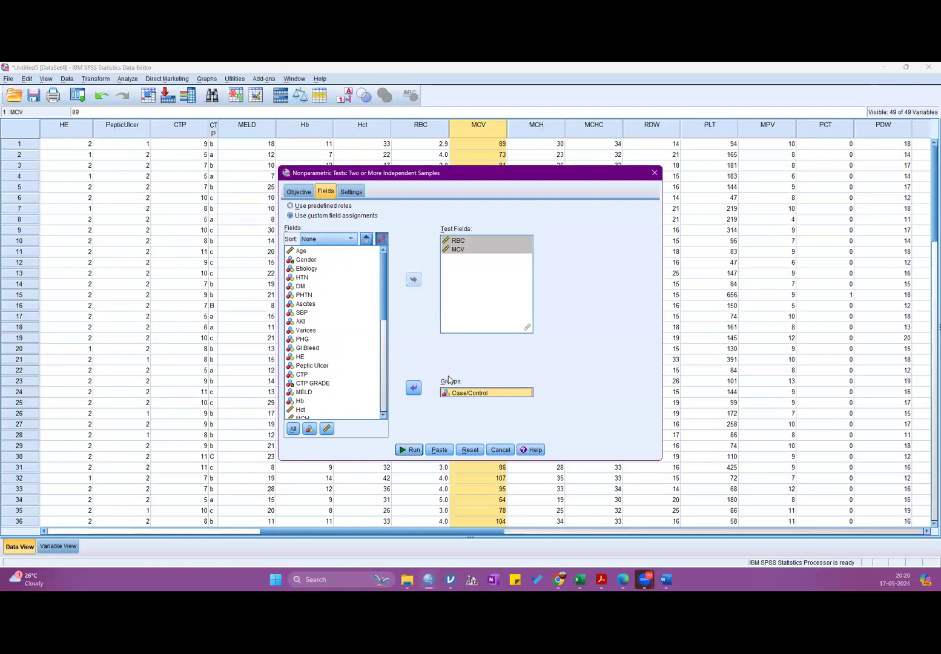
Customize the tests to use only Mann-Whitney U for 2 samples, and run the analysis
click(357, 191)
click(363, 228)
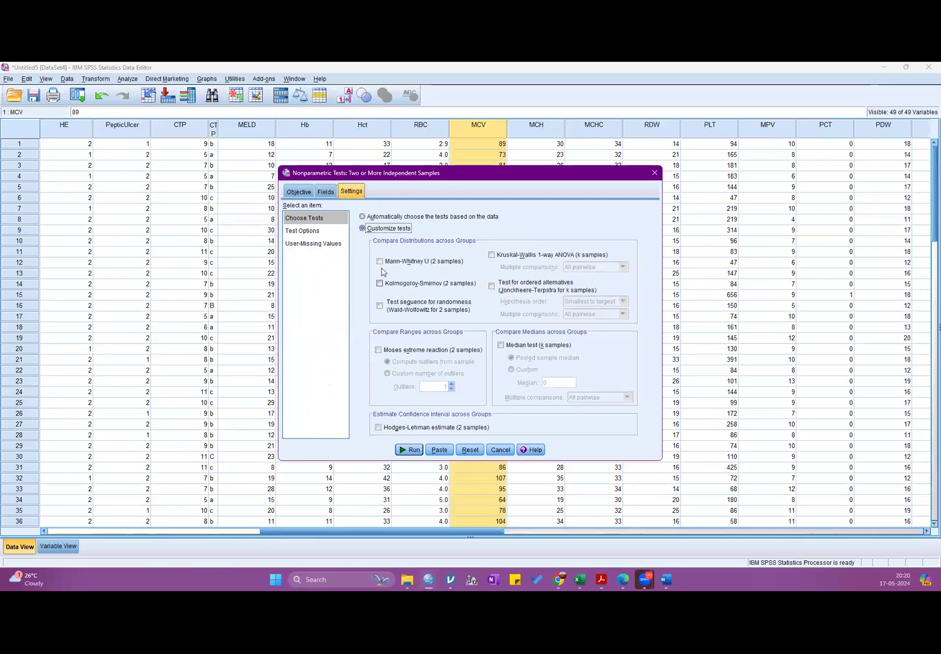
click(429, 258)
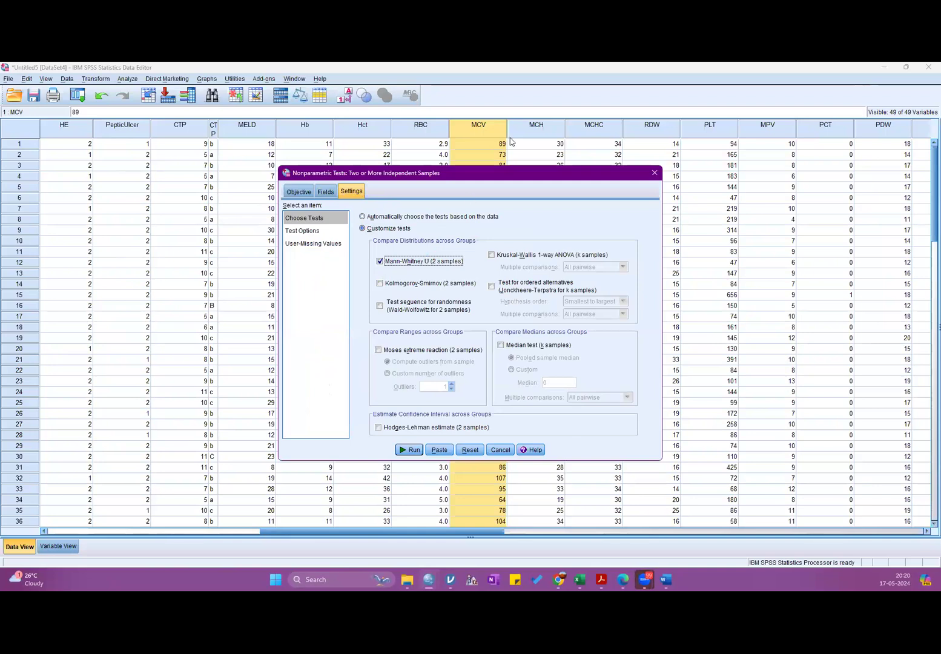
click(407, 449)
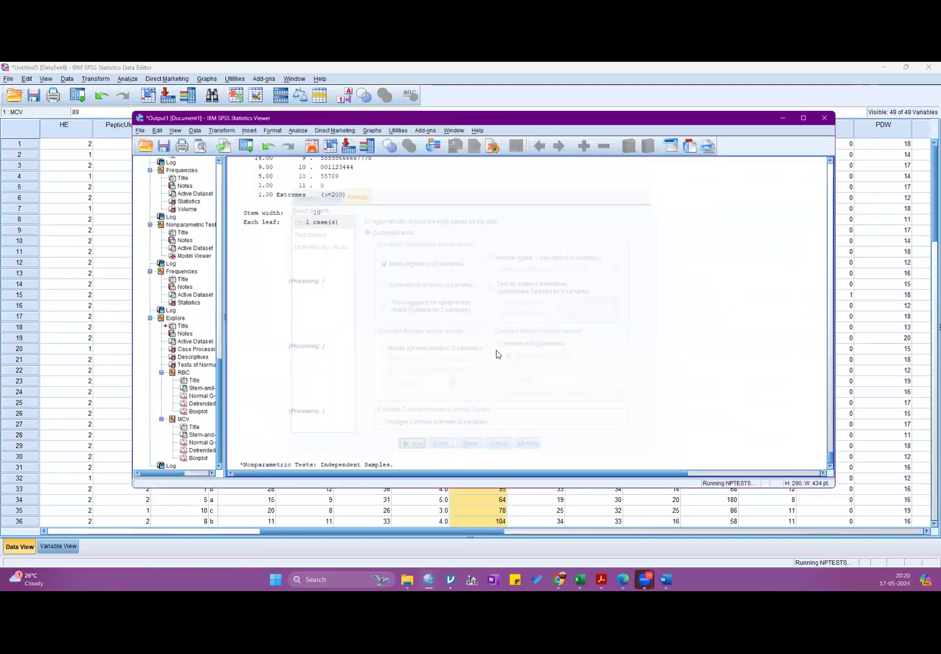
Maximize the output viewer and examine the Hypothesis Test Summary for RBC and MCV across Case/Control
scroll(582, 314, up, 5)
key(super+Up)
scroll(538, 391, down, 10)
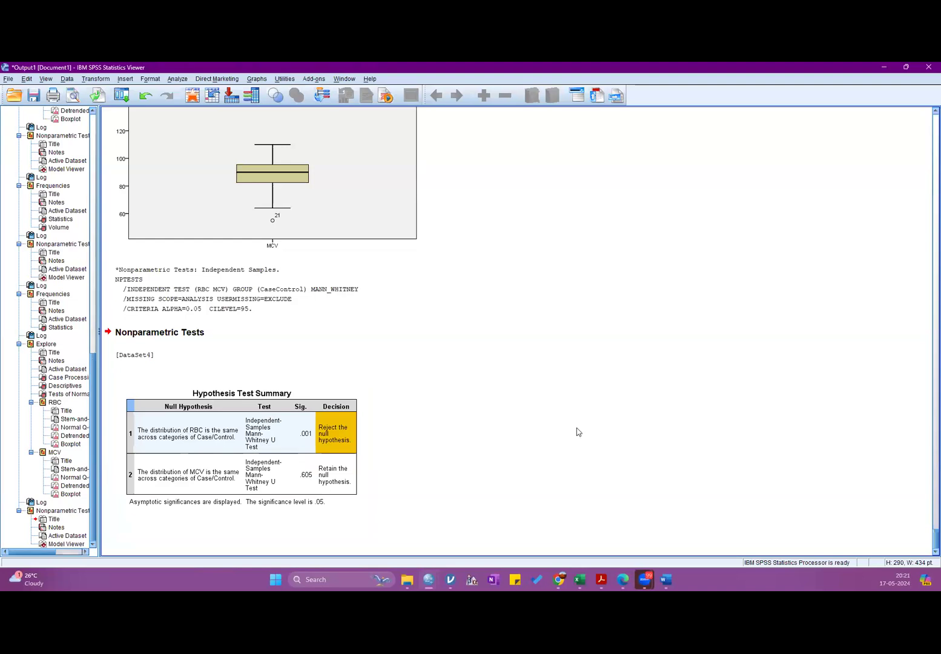
click(177, 80)
click(545, 310)
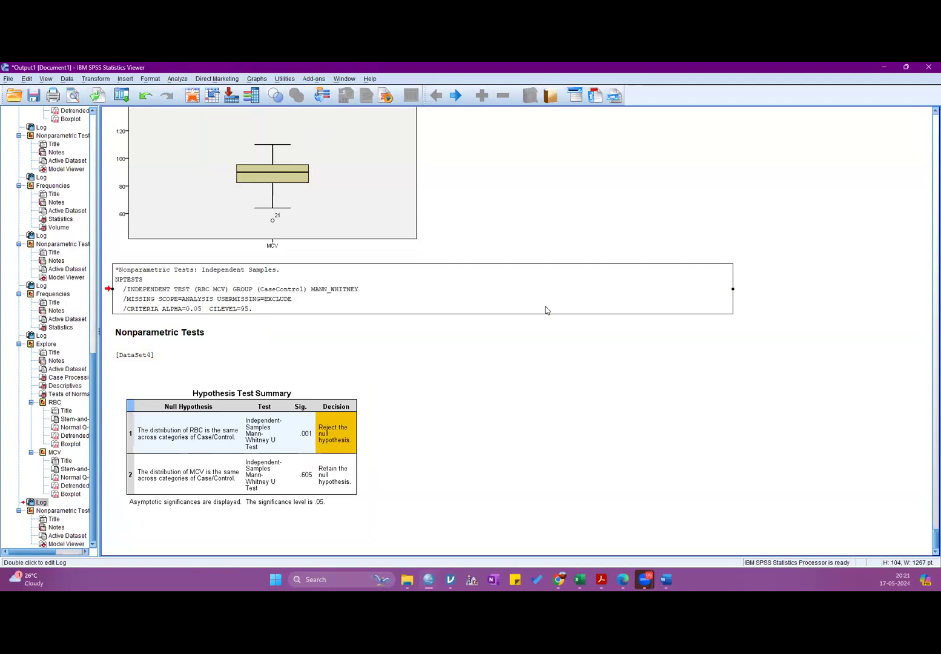
double_click(546, 310)
Start a Frequencies analysis with RBC and MCV as the variables, enlarging the dialog to show more of the variable list
click(176, 79)
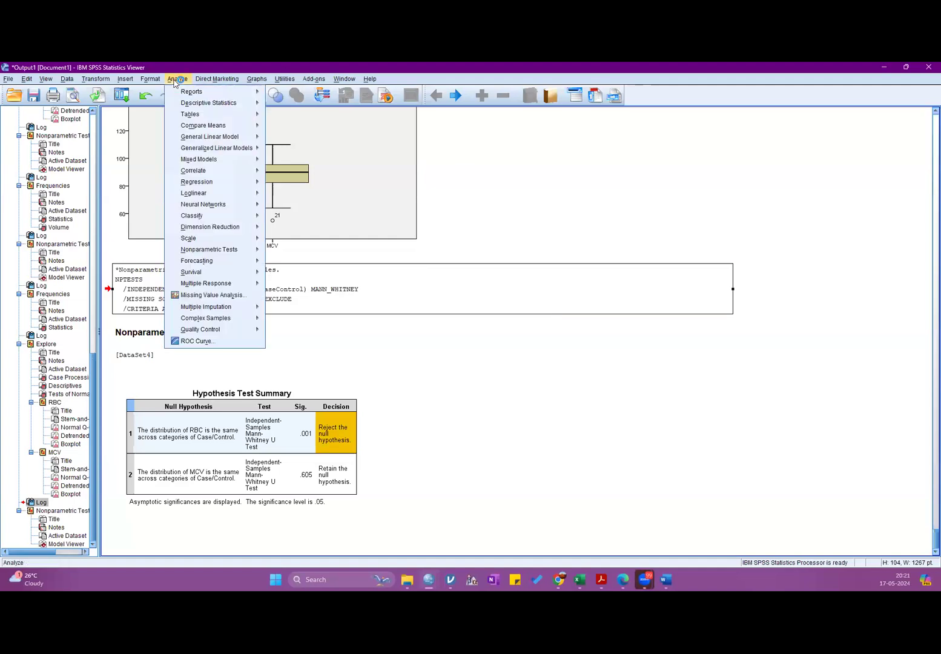
mouse_move(186, 103)
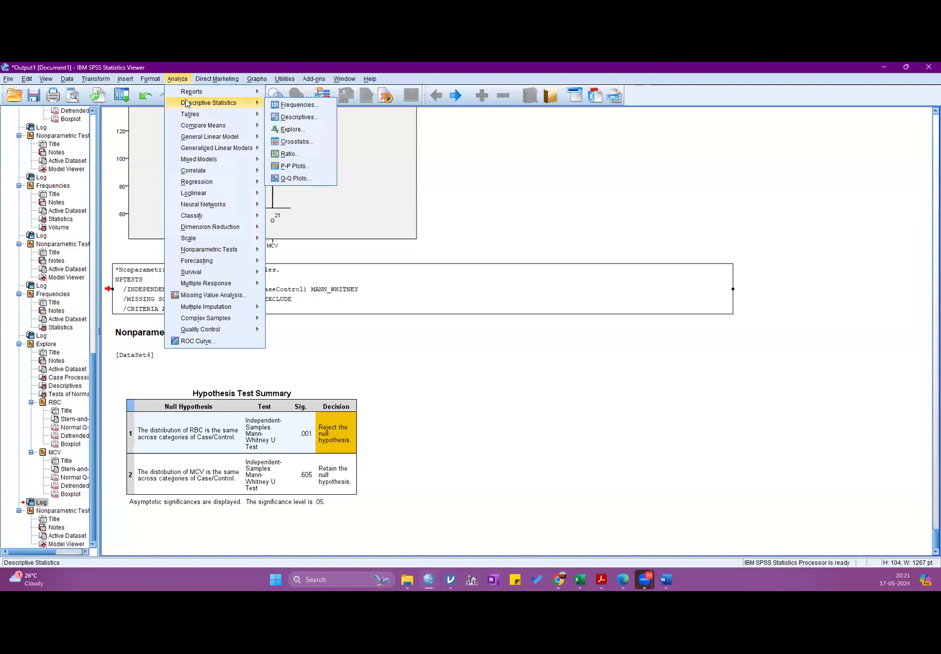
click(297, 104)
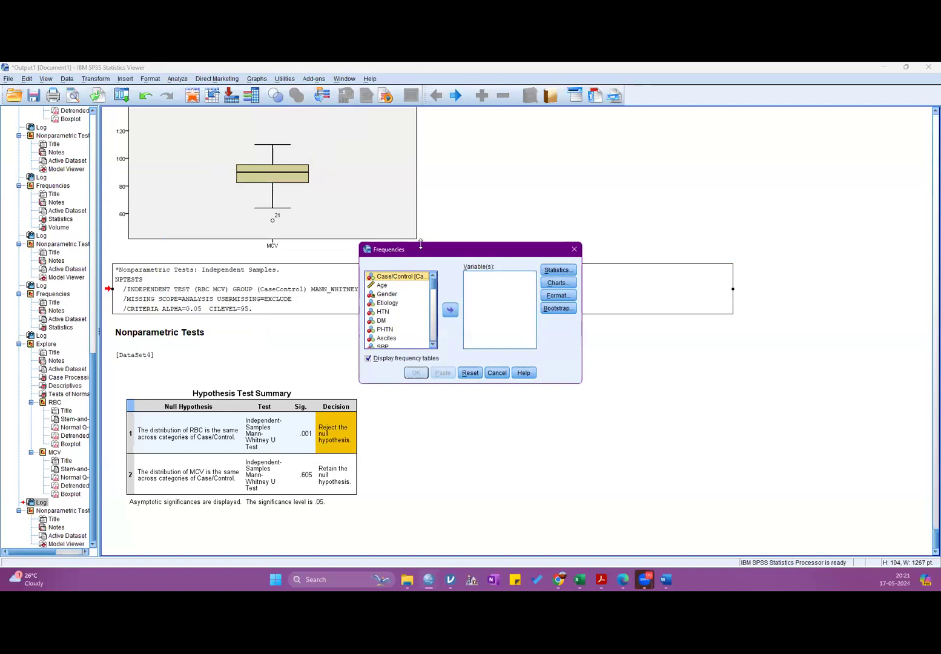
drag(420, 243, 420, 117)
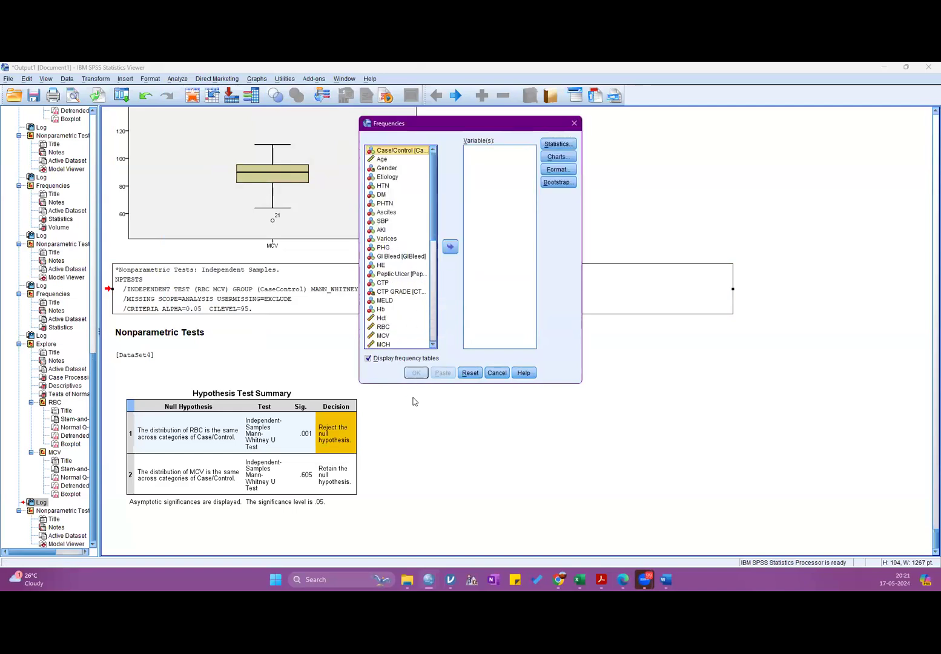
drag(415, 383, 415, 473)
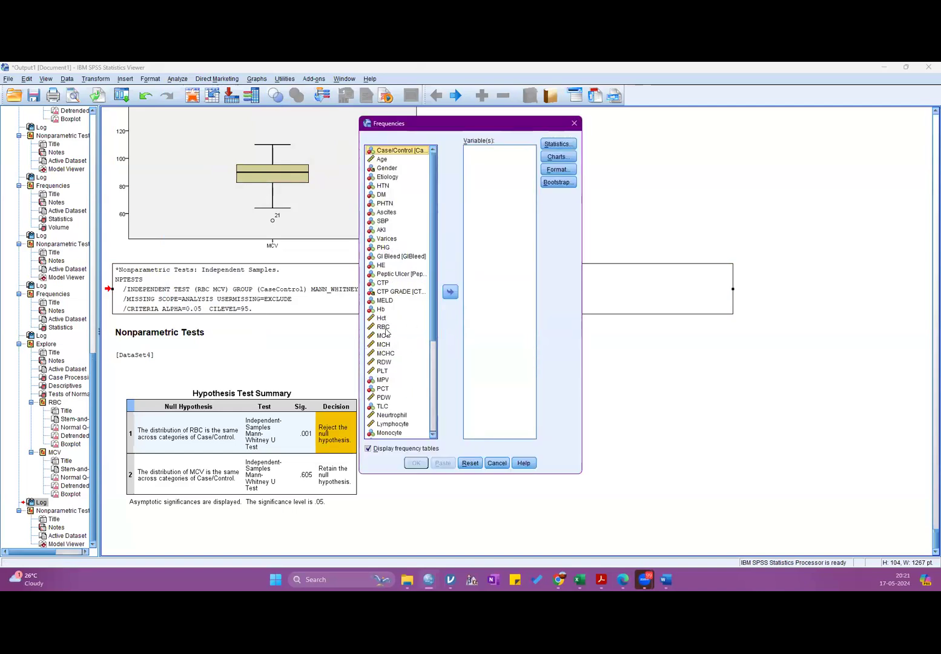
drag(384, 327, 383, 335)
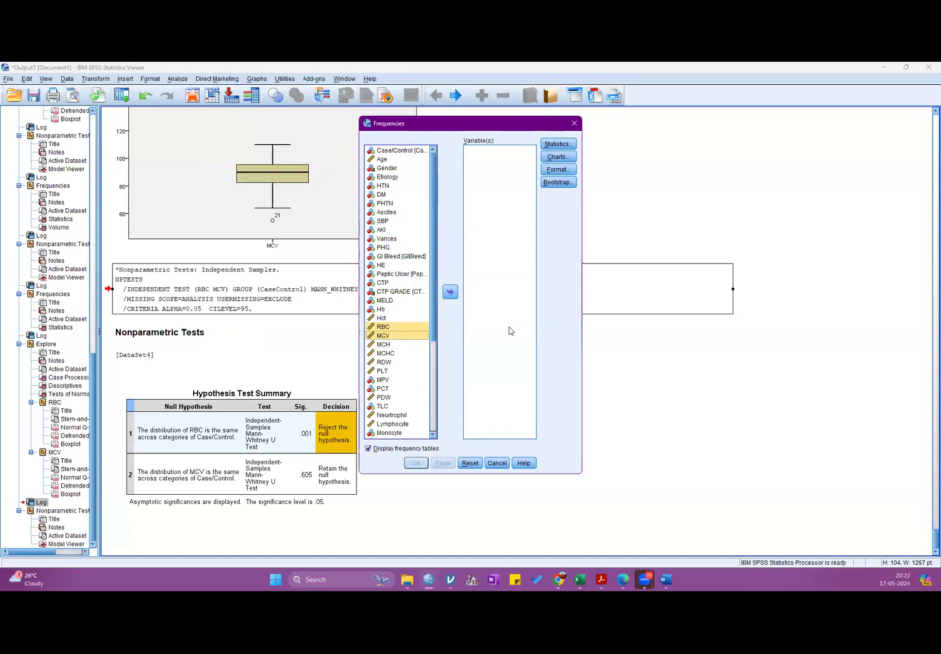
click(454, 293)
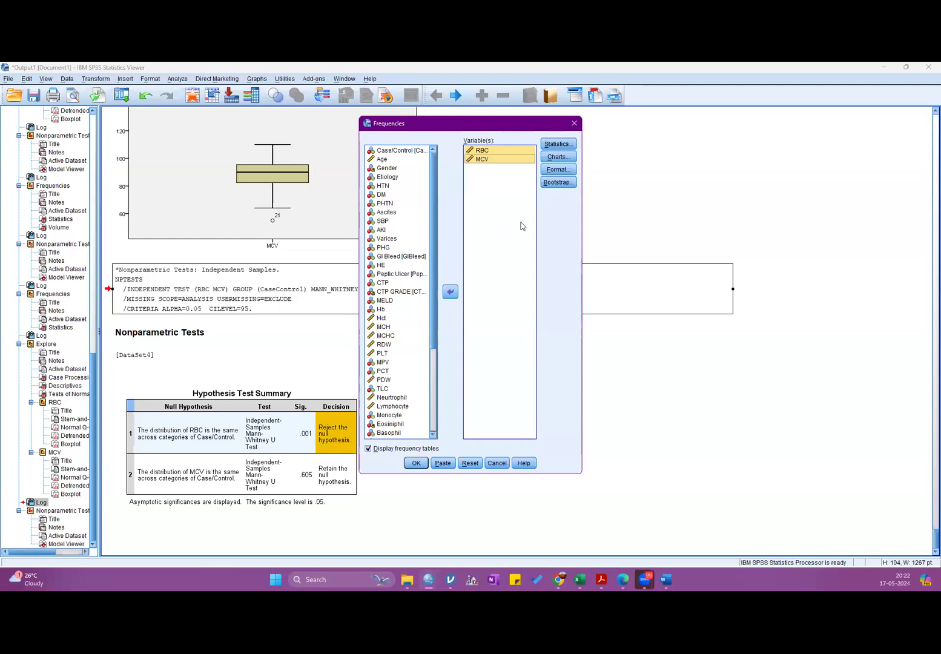
Request only the median and quartiles as statistics, without mean or standard deviation, and run the Frequencies analysis
click(555, 144)
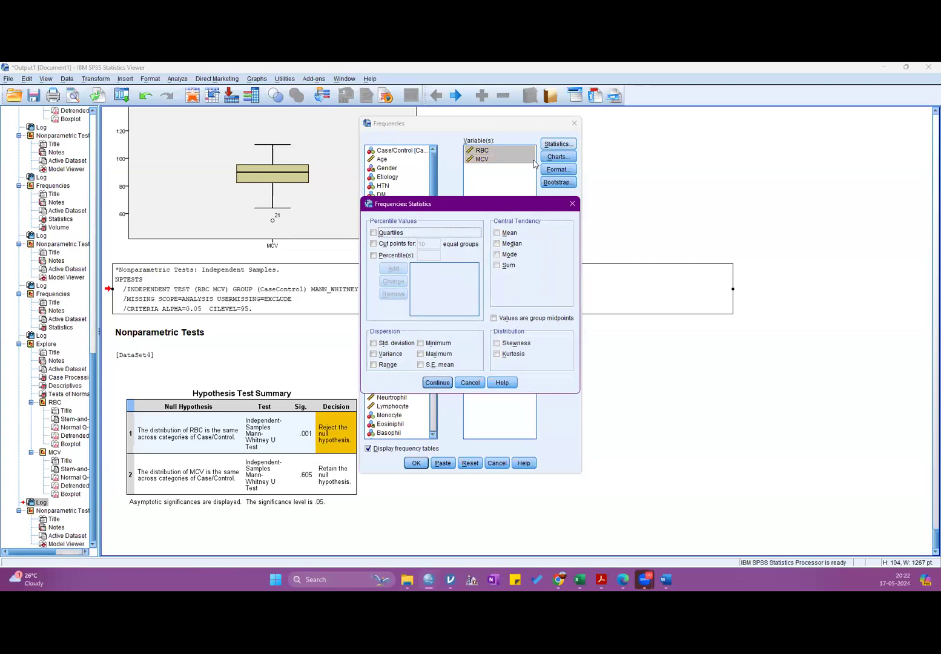
click(504, 233)
click(505, 244)
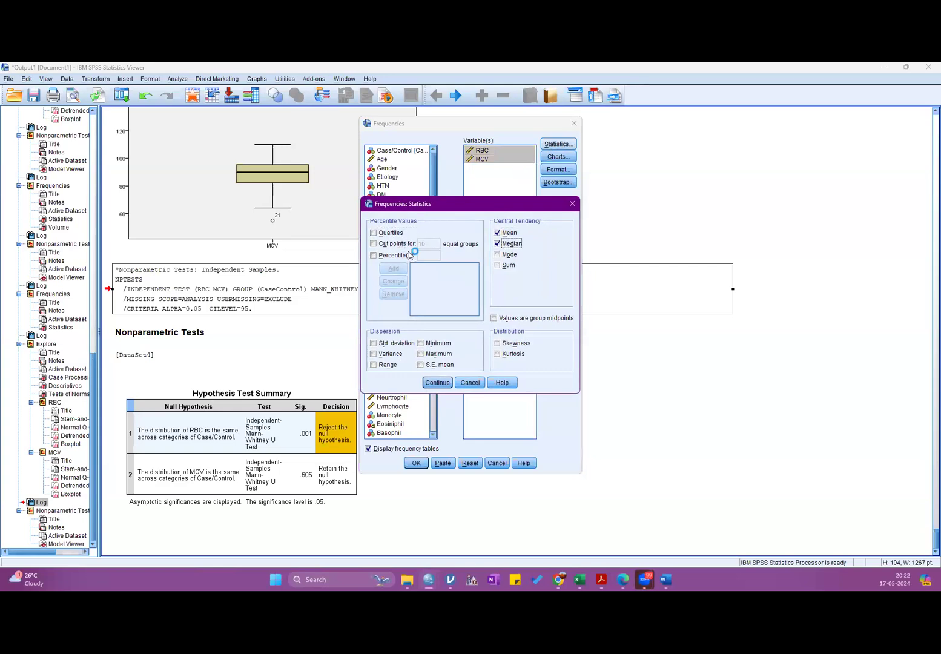
click(391, 344)
click(375, 233)
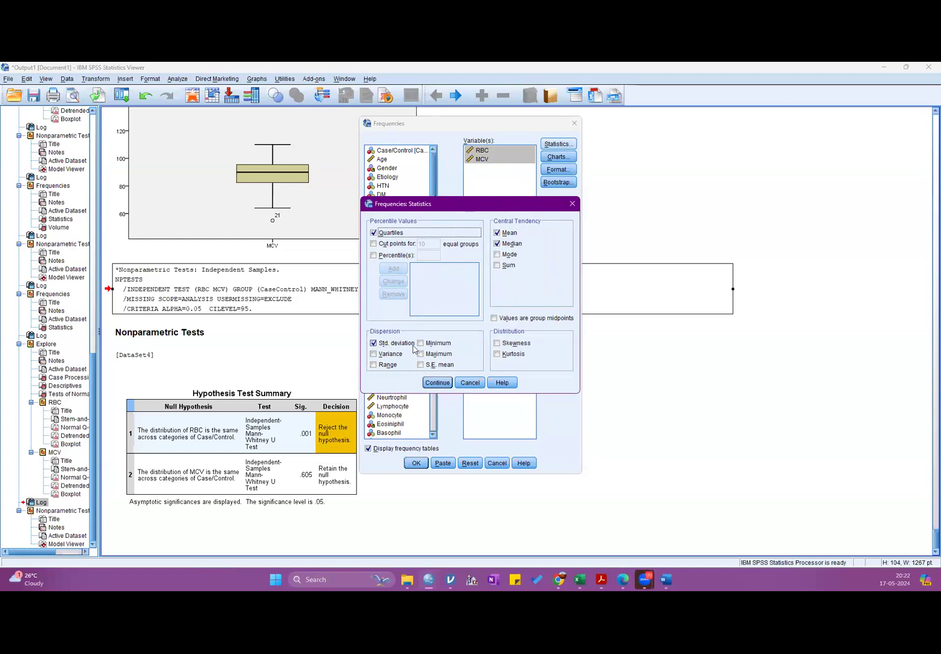
click(496, 234)
click(497, 234)
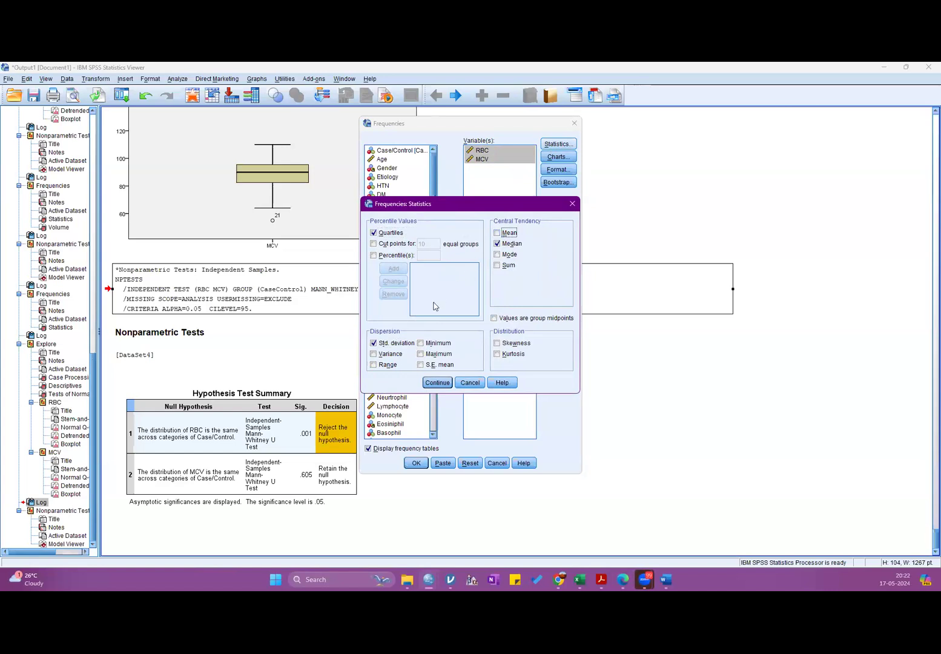
click(396, 343)
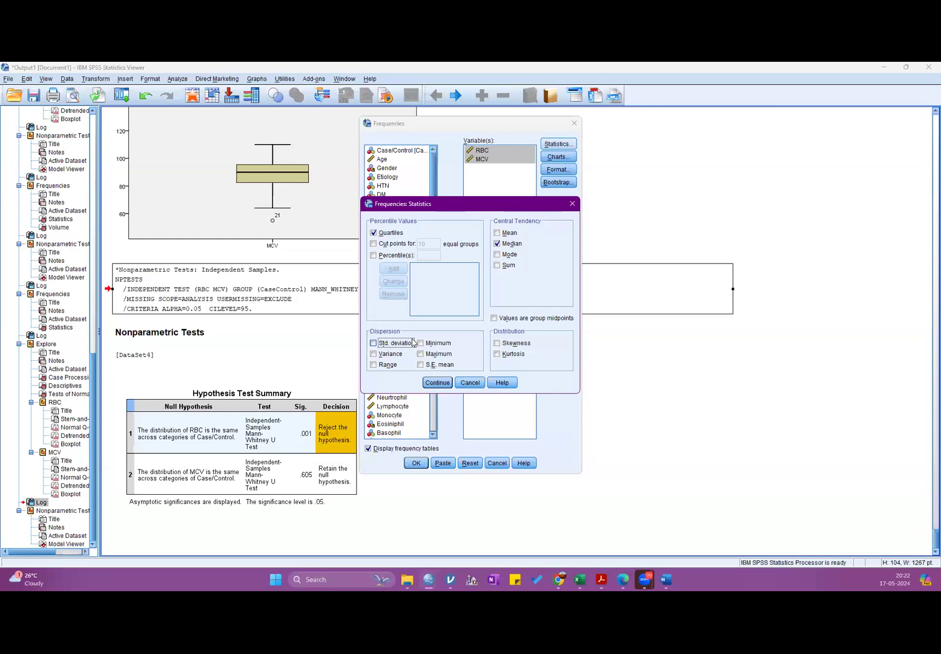
click(440, 384)
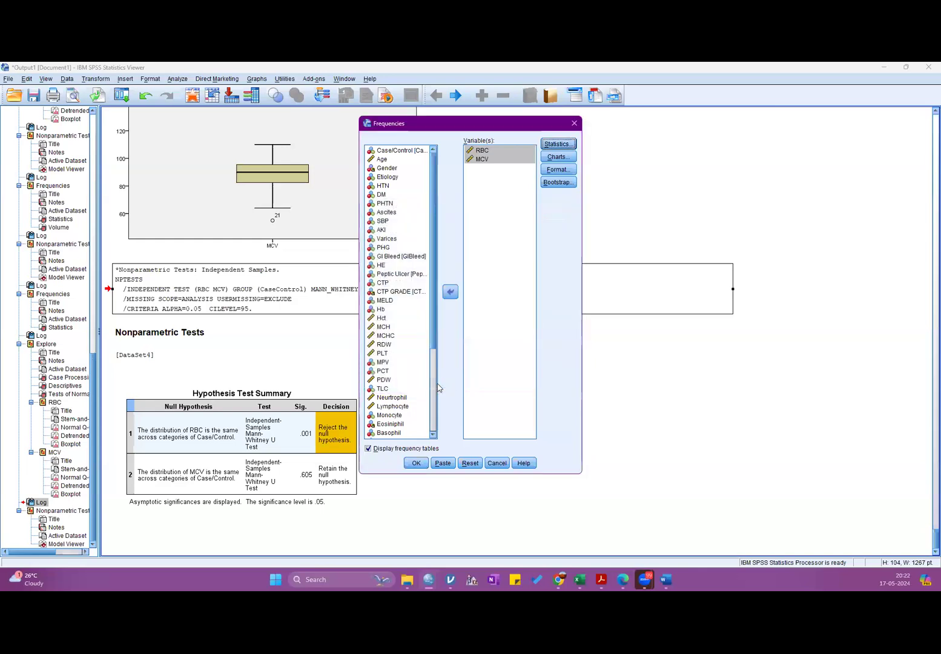
click(416, 462)
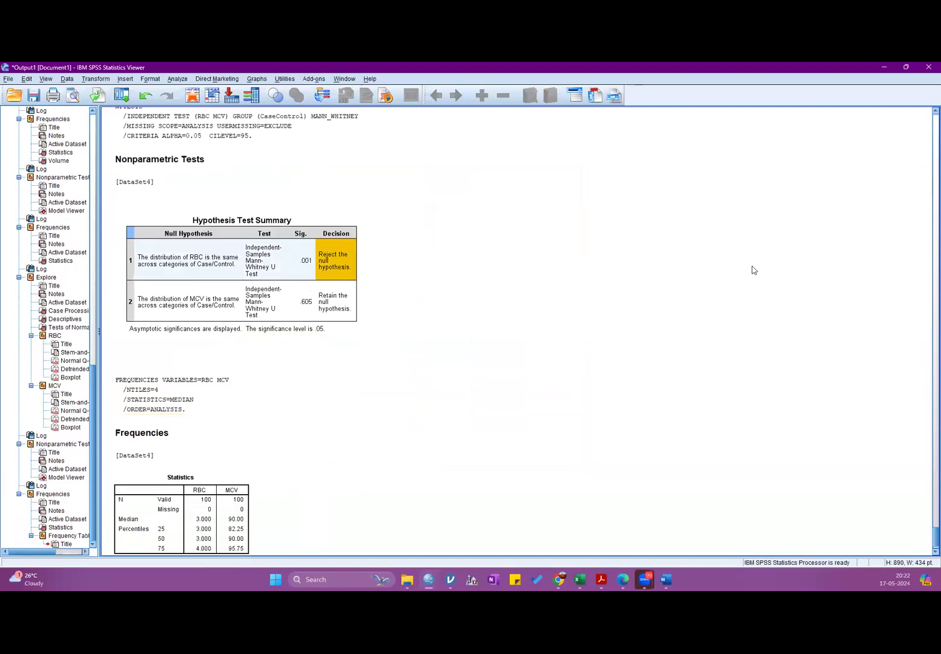
Switch to the Word document and insert a table of three columns and four rows below the existing notes
click(666, 579)
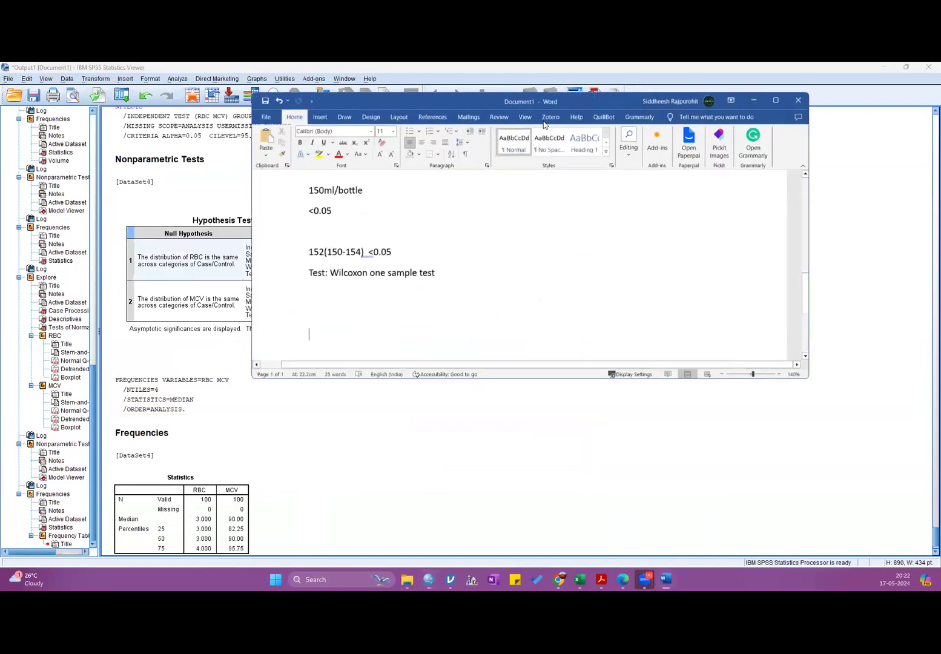
drag(594, 103, 759, 139)
scroll(558, 361, down, 3)
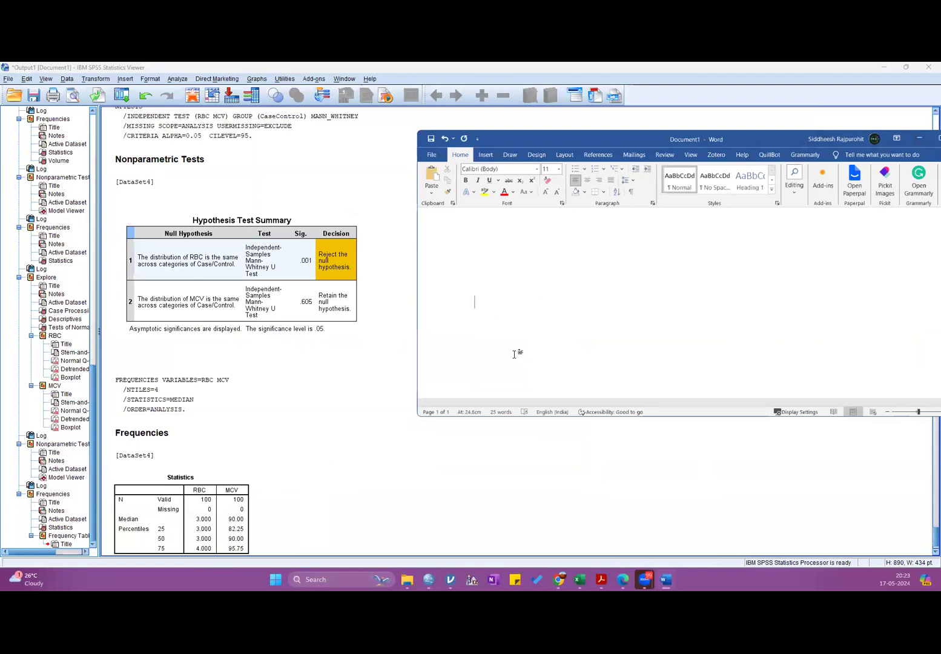
click(485, 155)
click(487, 182)
click(507, 242)
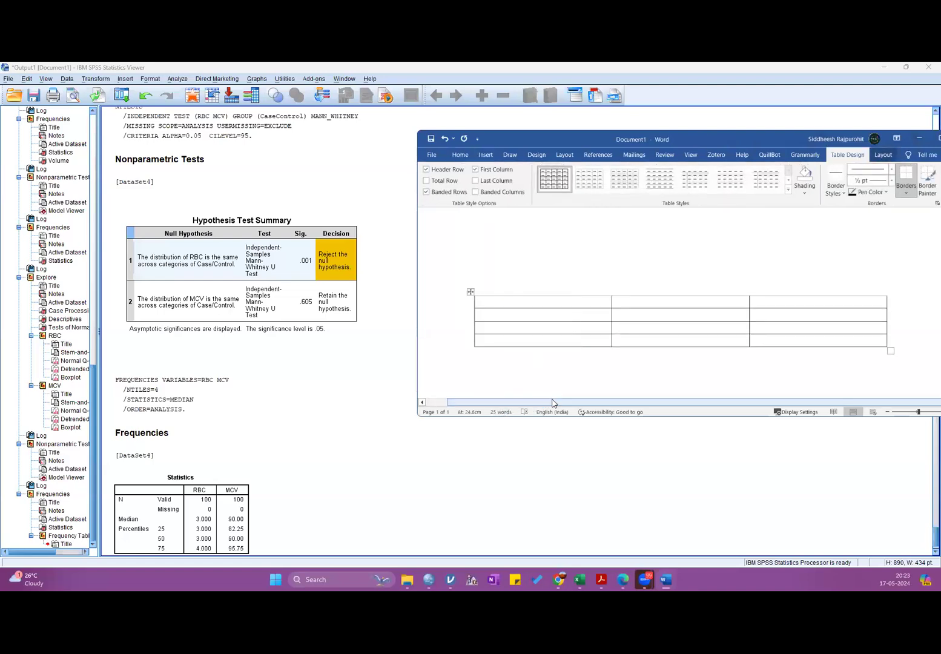
Label the table's second and third rows RBC and MCV, and head the second and third columns Case and Control
click(505, 316)
text(RBC)
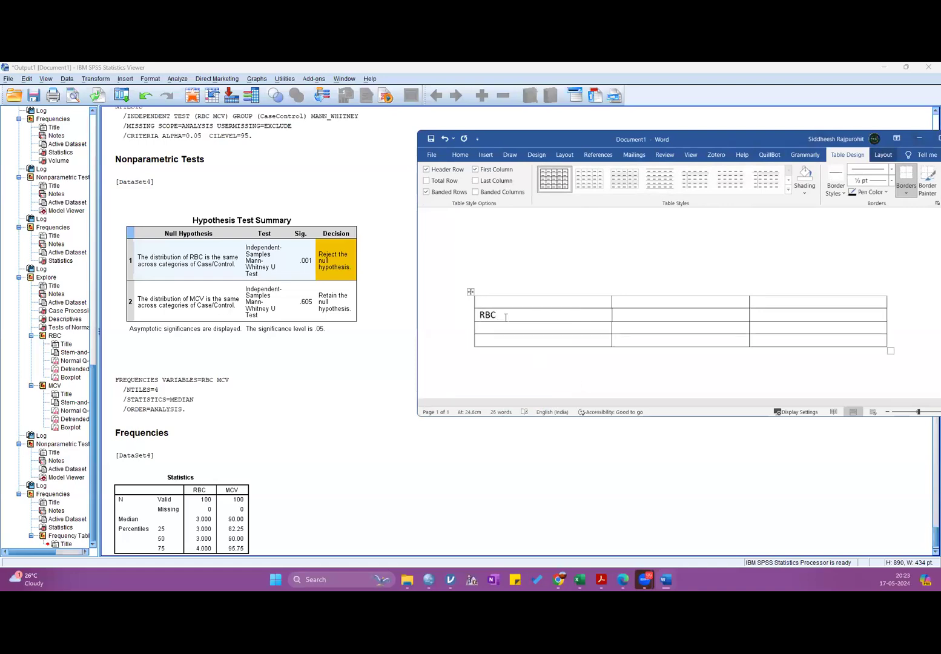
key(Down)
text(MCV)
key(Up)
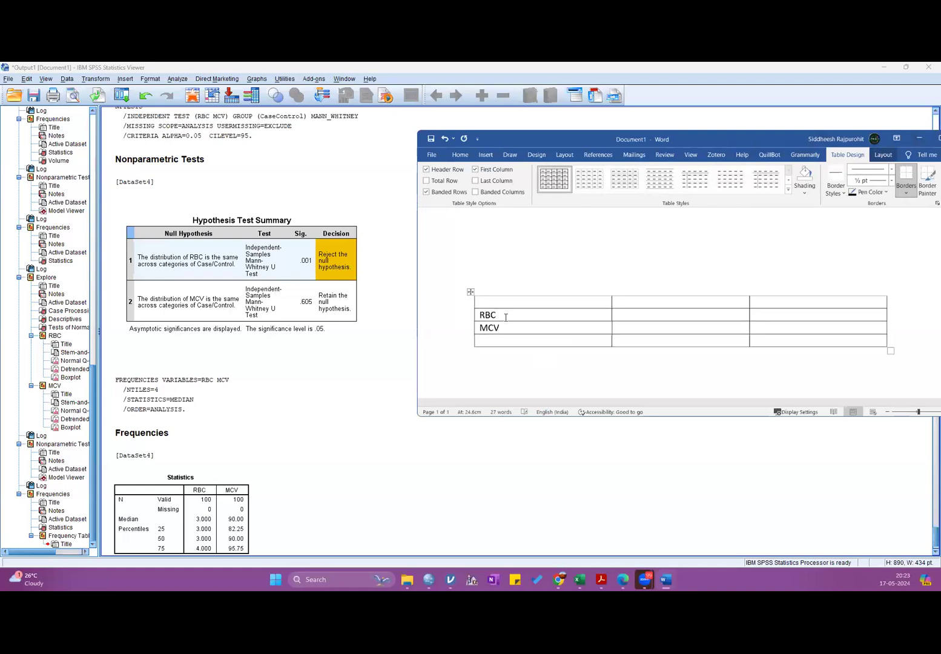
text(Case)
key(Tab)
text(Control)
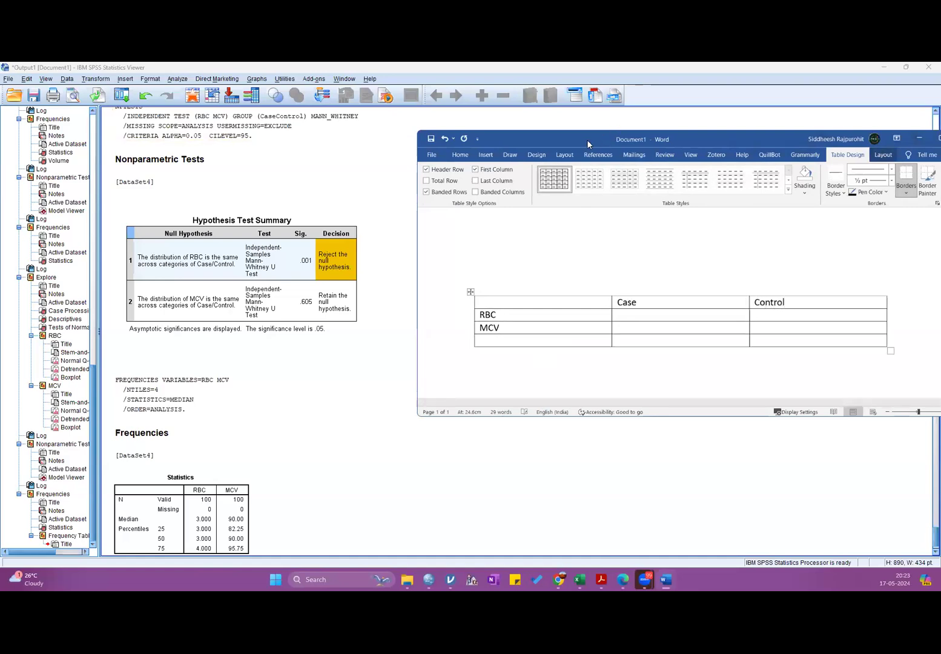
Add a fourth column after Control and head it p-value
drag(587, 139, 402, 126)
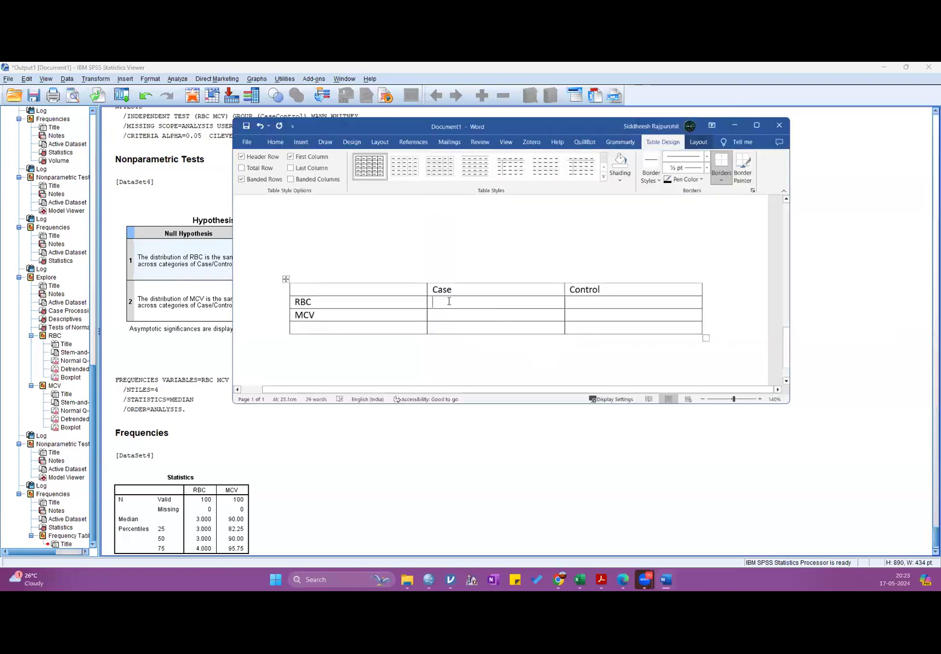
click(702, 279)
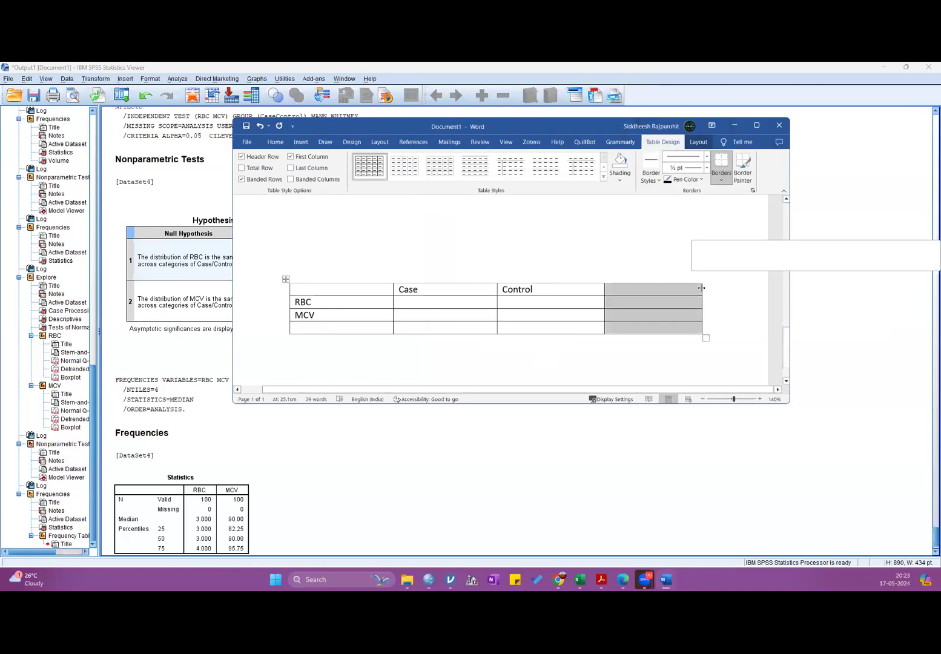
click(653, 290)
text(p-value)
key(Down)
click(400, 301)
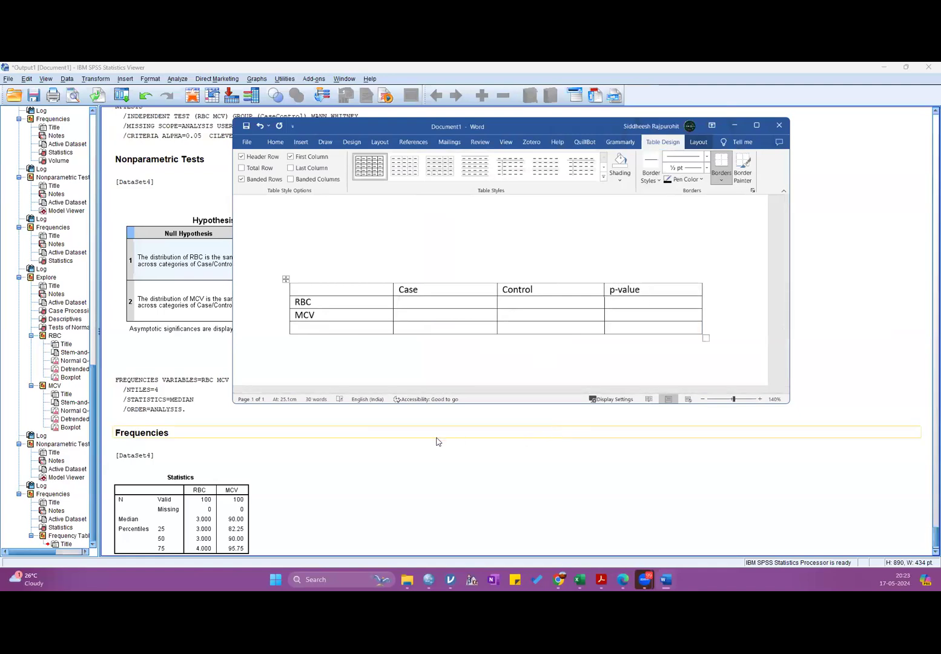
Review the earlier Explore and Frequencies output in SPSS for RBC and MCV summary values
scroll(403, 481, down, 1)
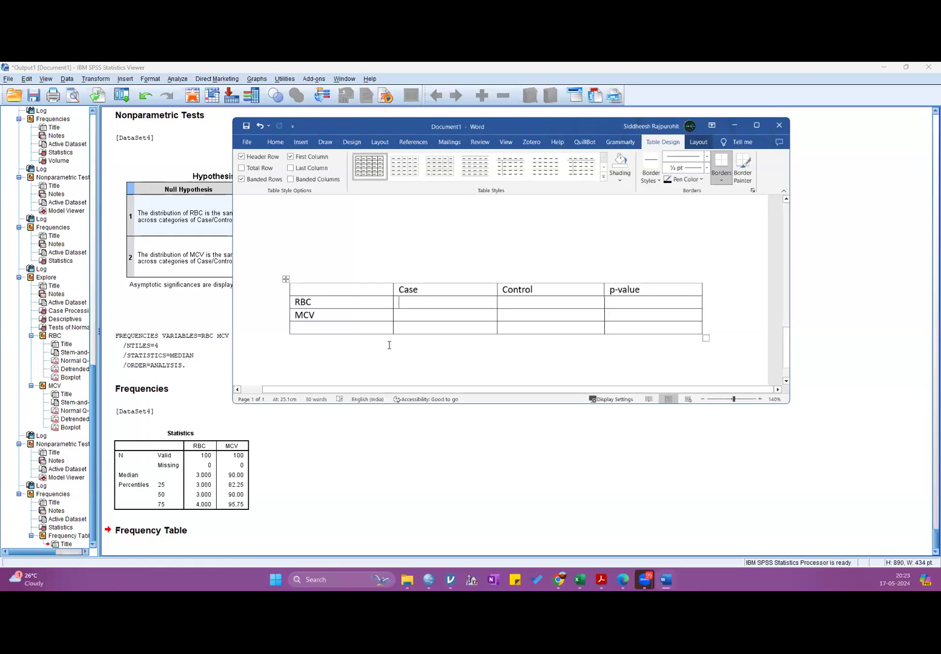
scroll(274, 437, up, 5)
scroll(273, 440, up, 20)
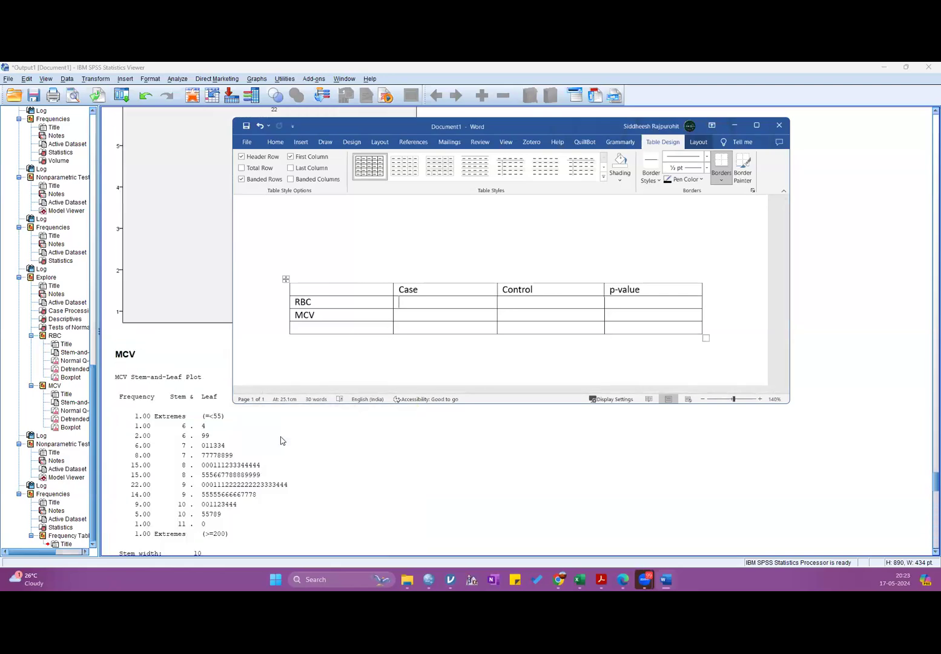
scroll(281, 440, up, 7)
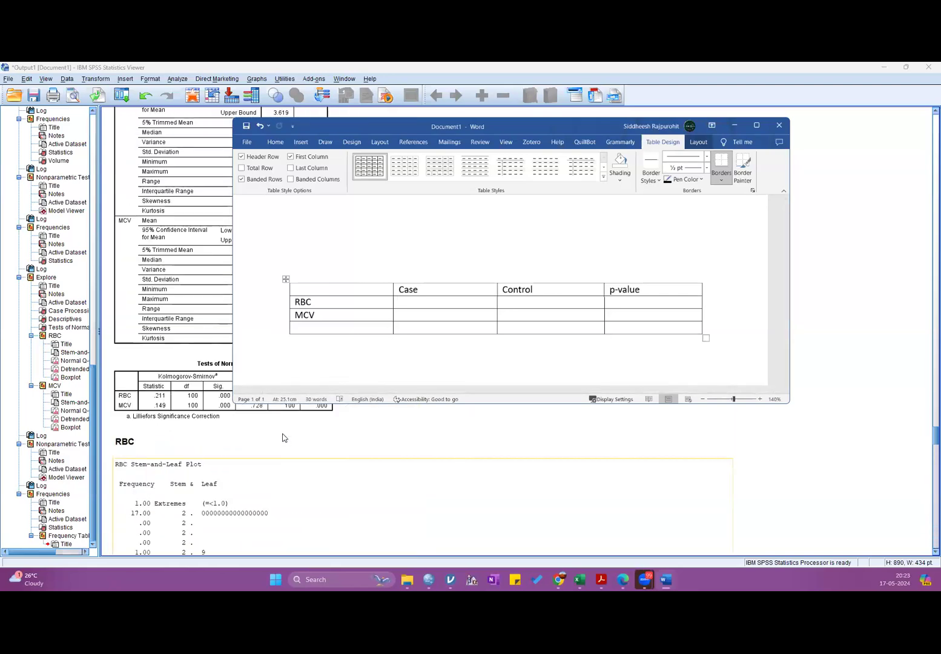
scroll(283, 439, down, 20)
scroll(287, 438, down, 20)
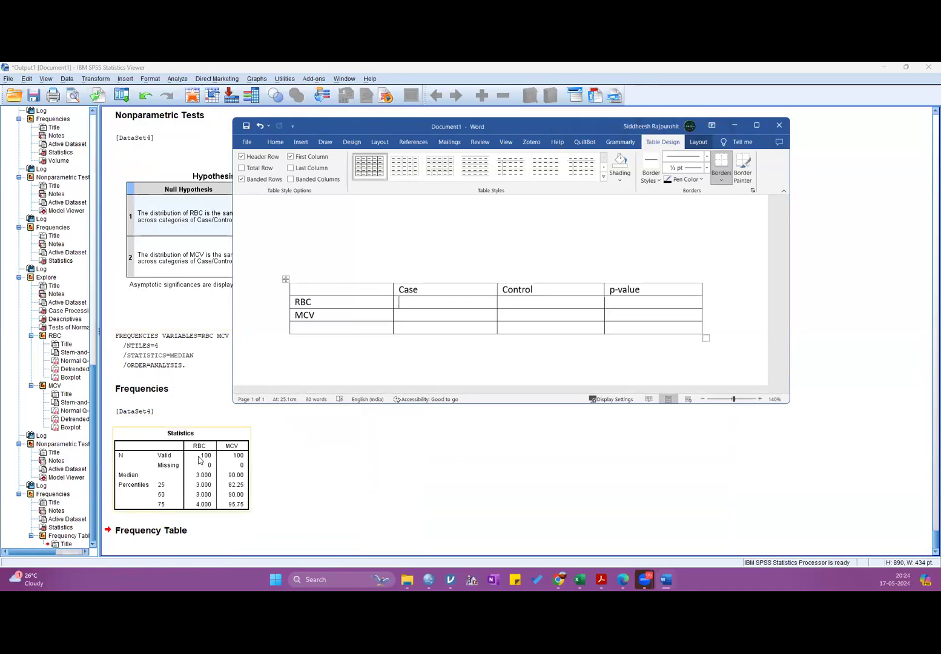
click(177, 78)
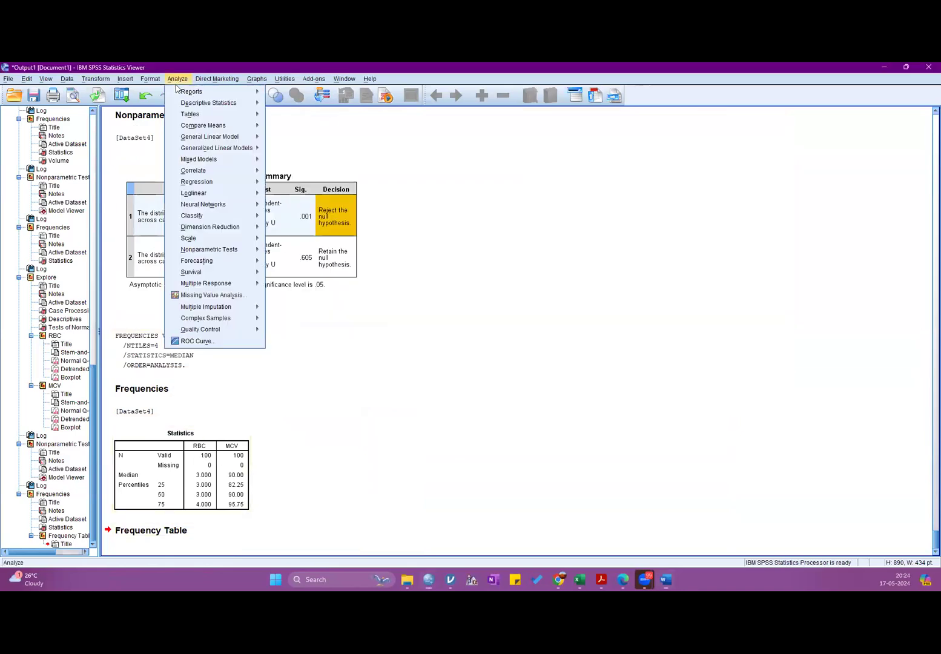
mouse_move(209, 103)
click(303, 106)
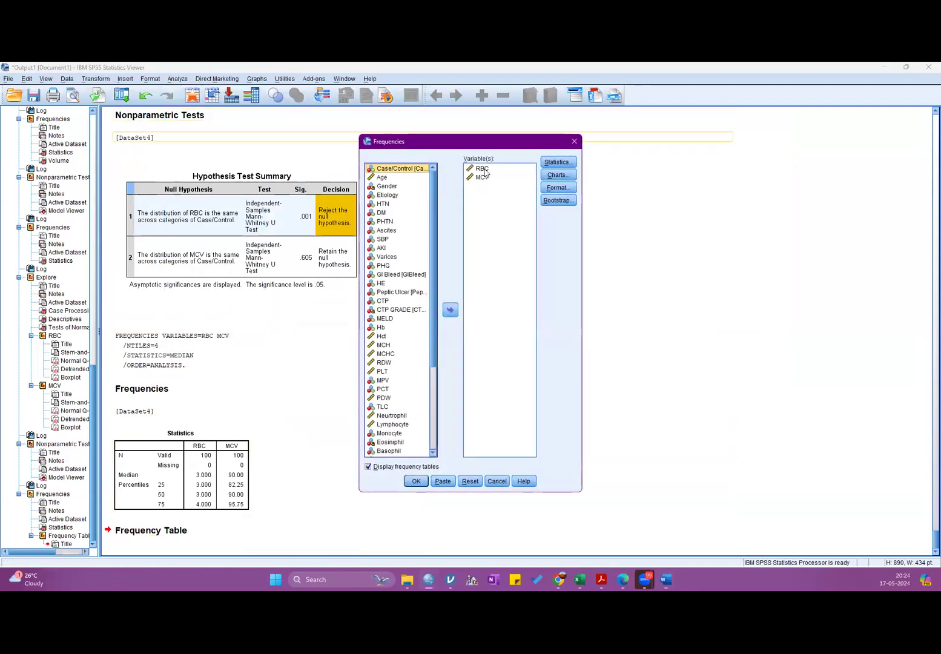
click(574, 141)
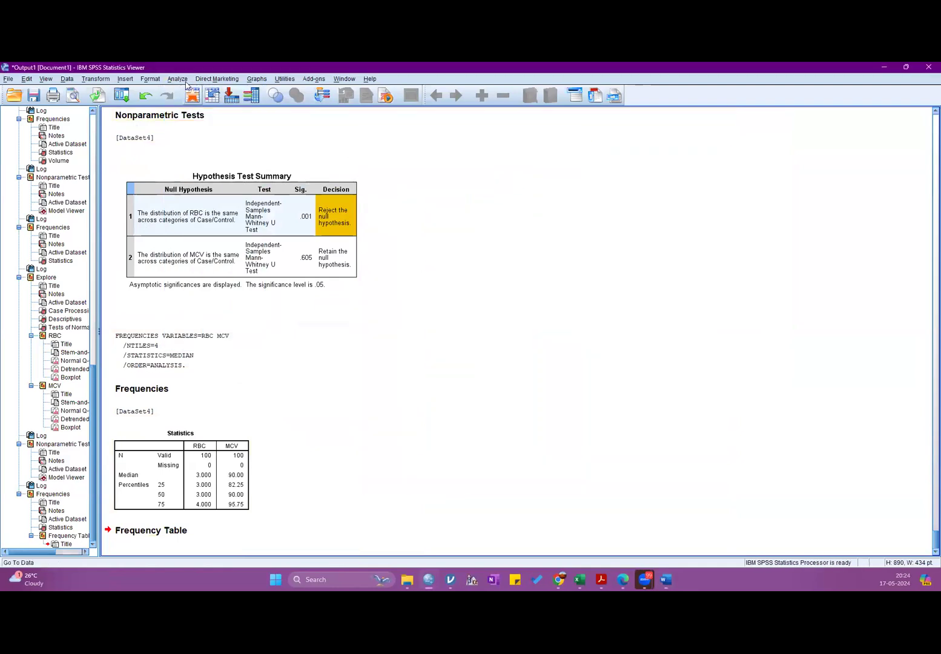
Set up an Independent-Samples T Test with RBC and MCV as test variables and Case/Control as the grouping variable
click(176, 80)
mouse_move(203, 103)
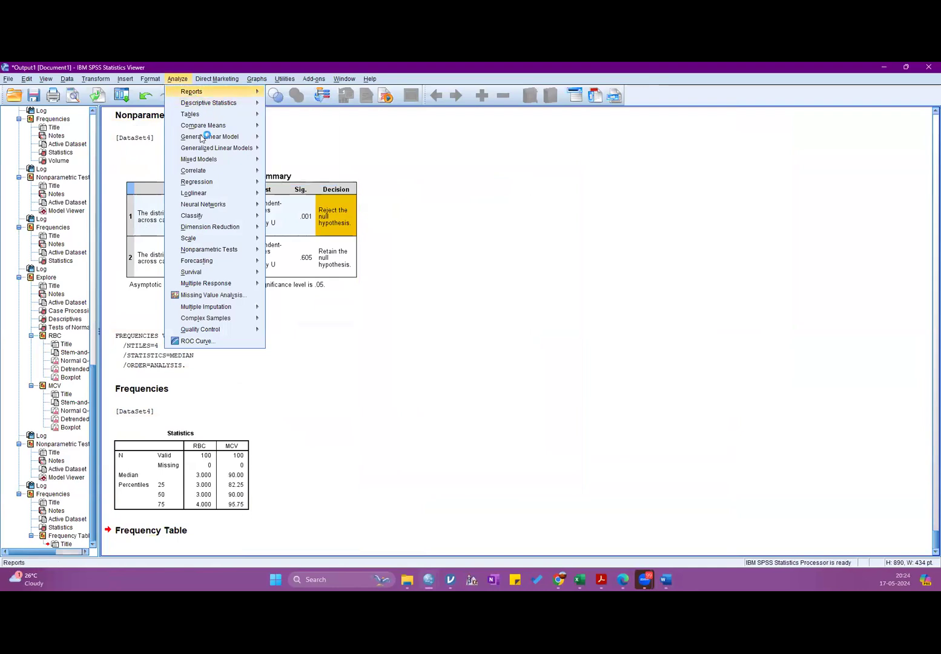
mouse_move(242, 126)
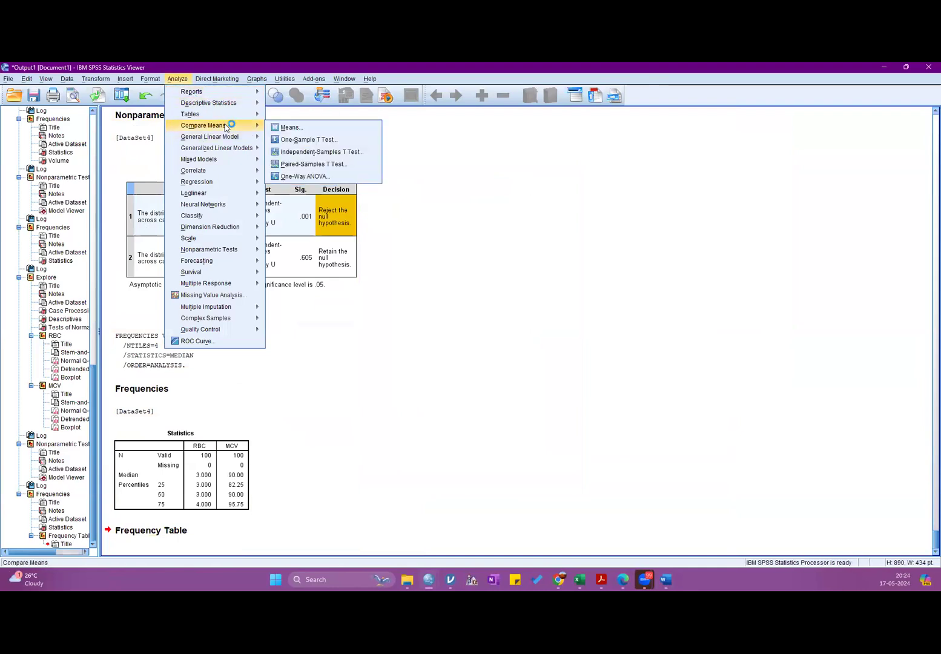
click(312, 153)
click(319, 153)
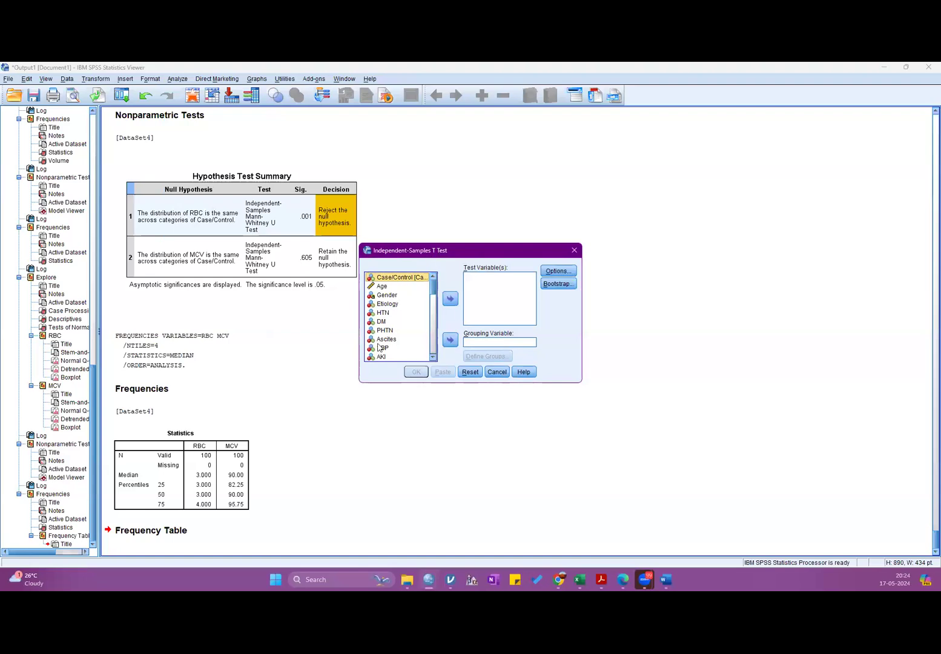
click(449, 339)
scroll(396, 324, down, 5)
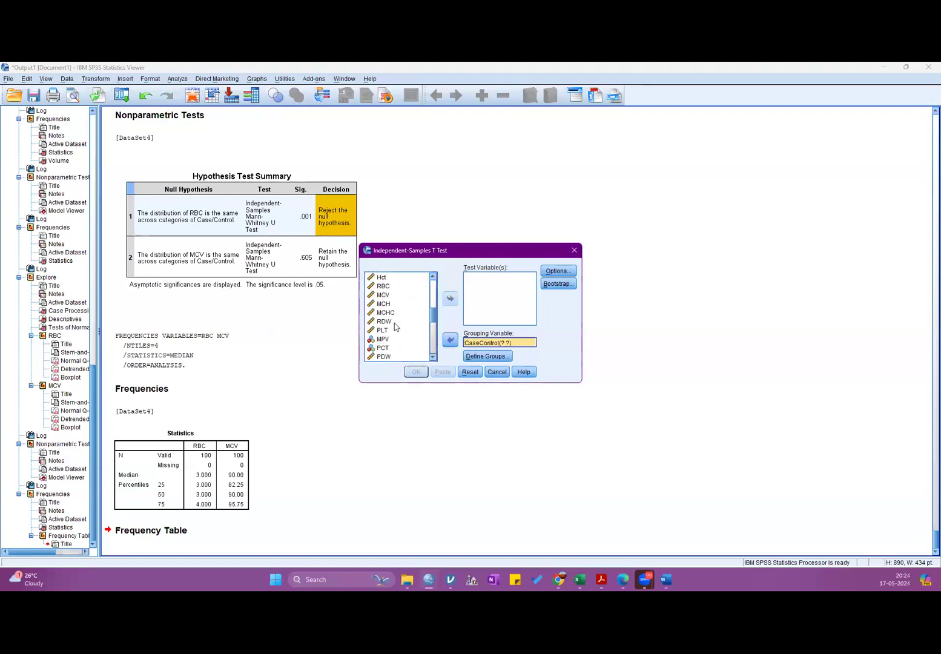
click(384, 287)
shift+click(385, 295)
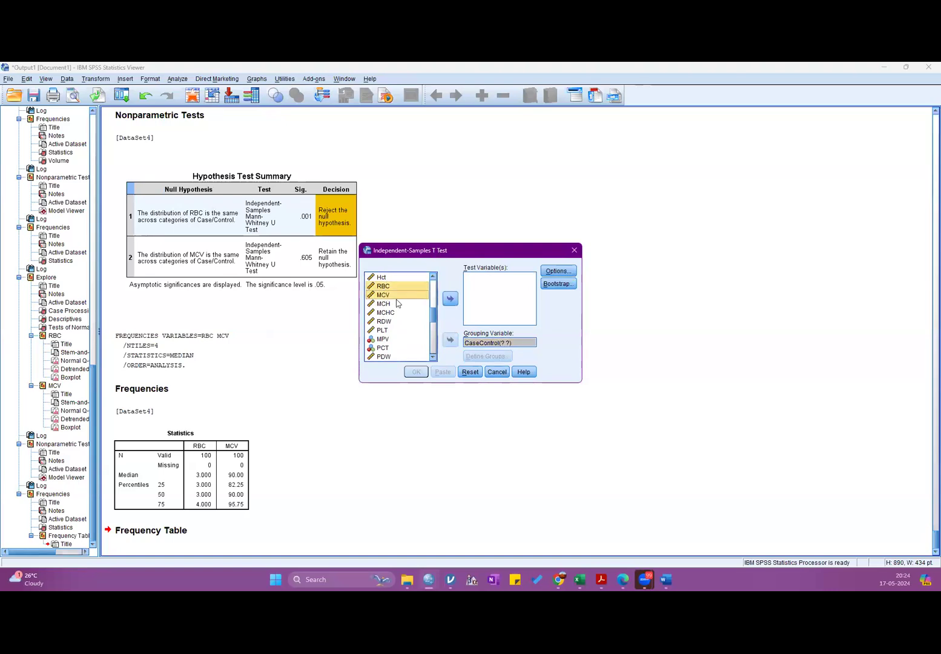
click(447, 299)
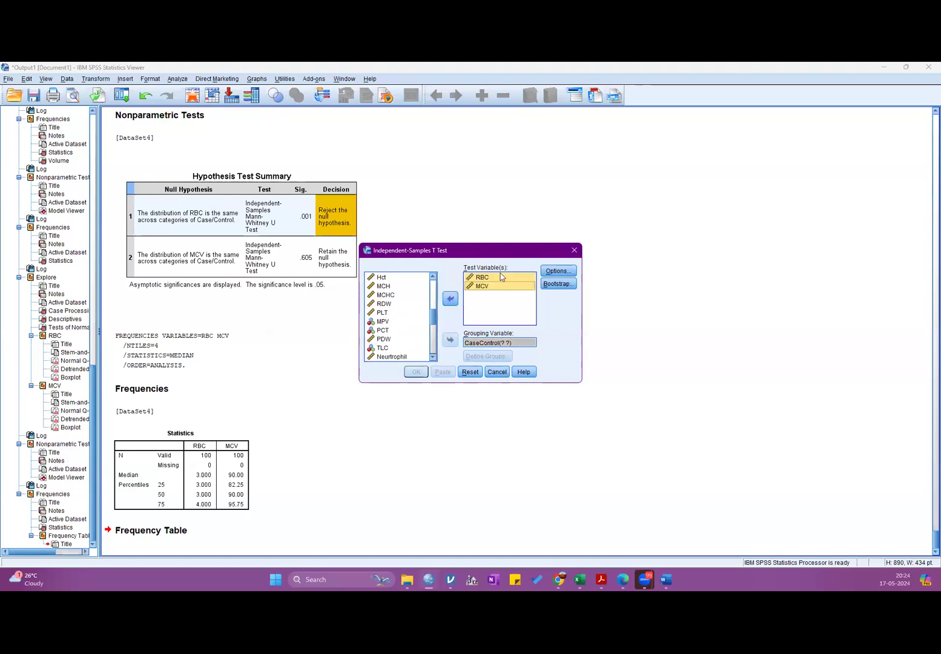
Define the Case/Control groups with the values 1 and 2, and run the t-test
click(484, 342)
click(487, 355)
click(480, 304)
text(1)
click(483, 316)
text(2)
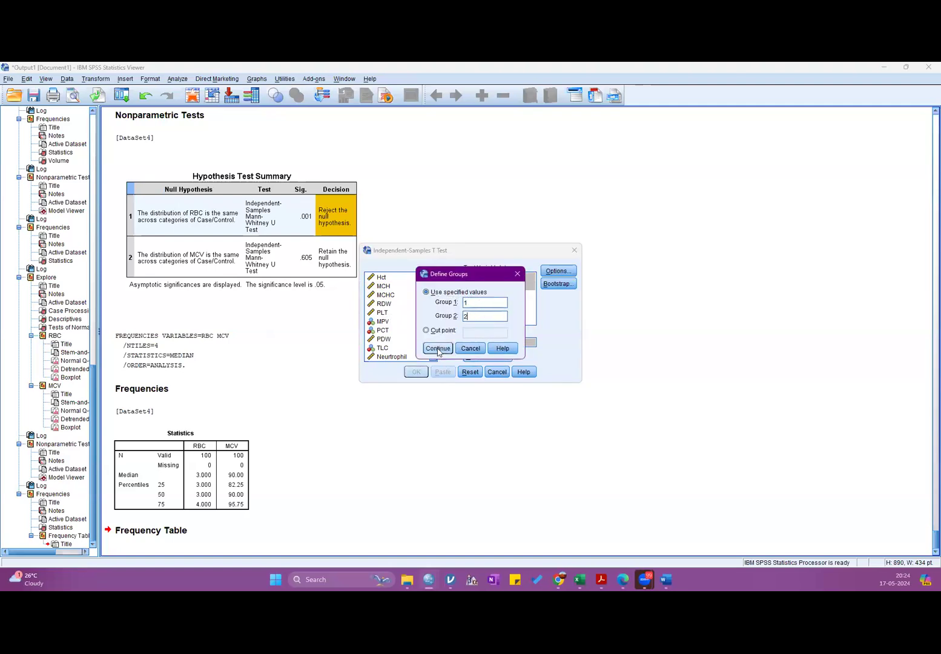
click(437, 349)
click(416, 371)
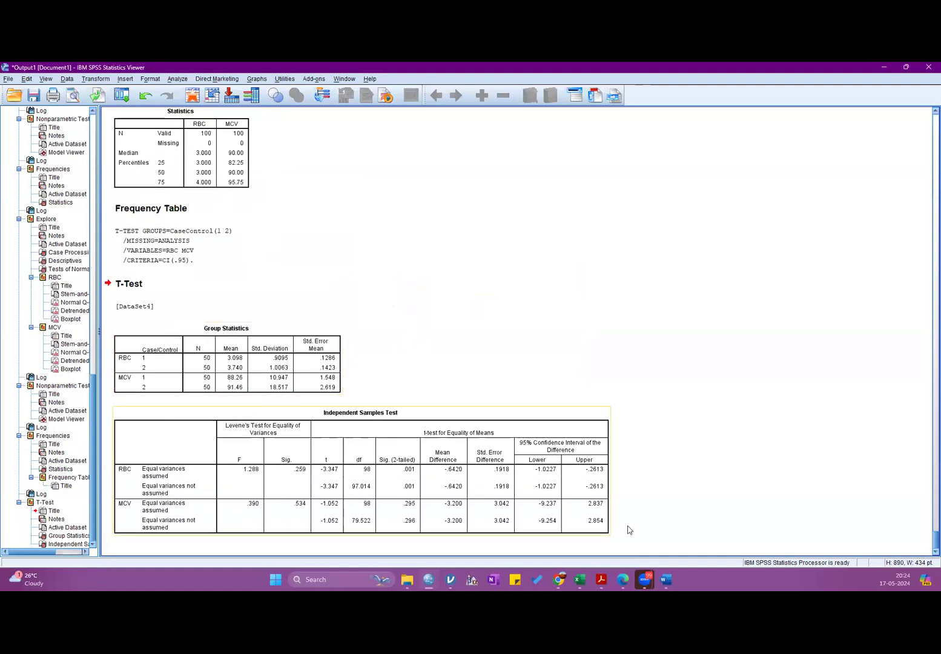
Return to the Word document and place its window clear of the Group Statistics table in the SPSS output
mouse_move(582, 584)
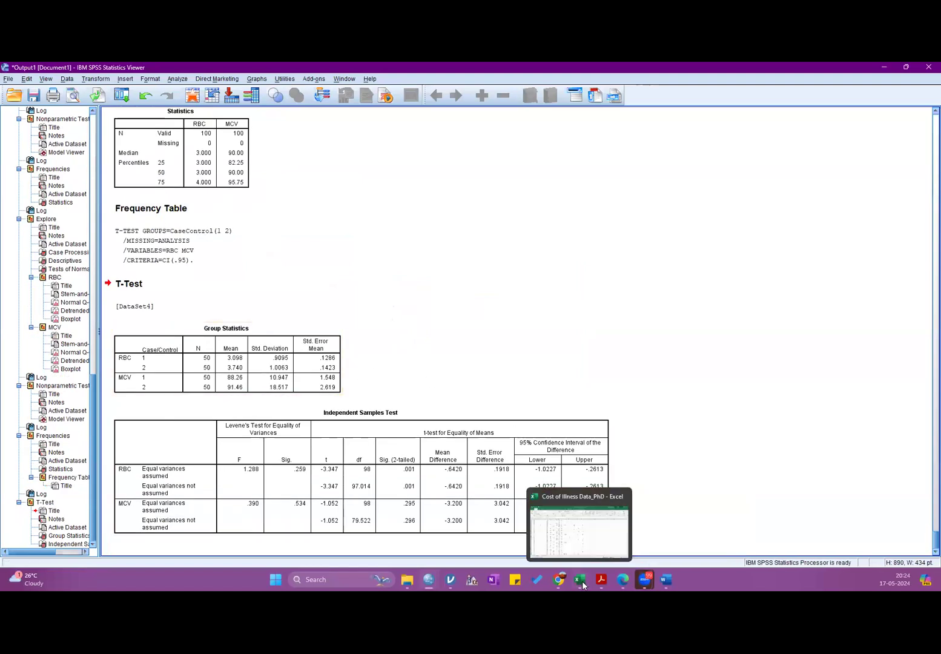
click(666, 526)
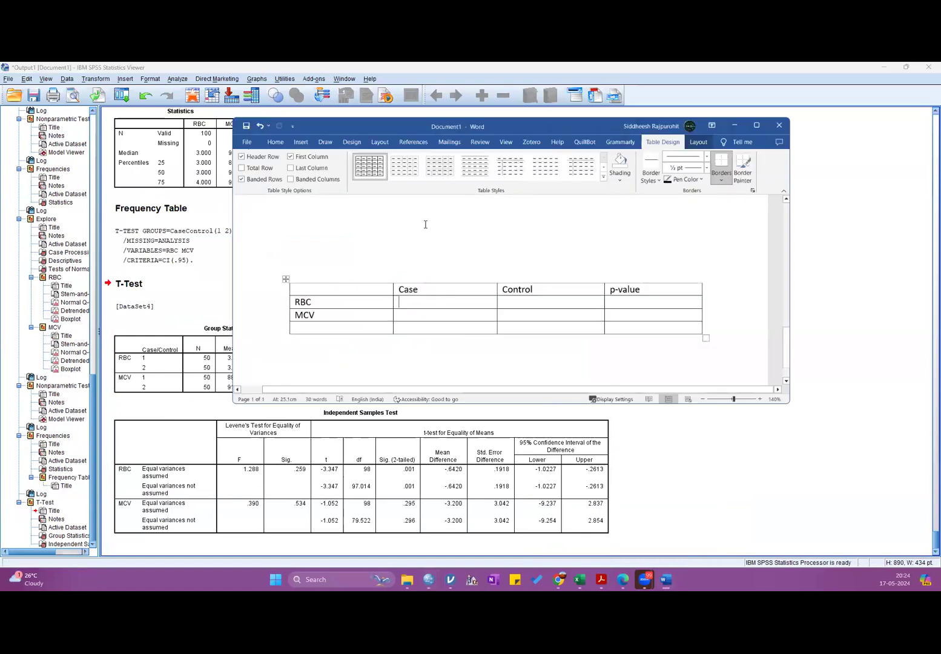
drag(410, 125, 528, 109)
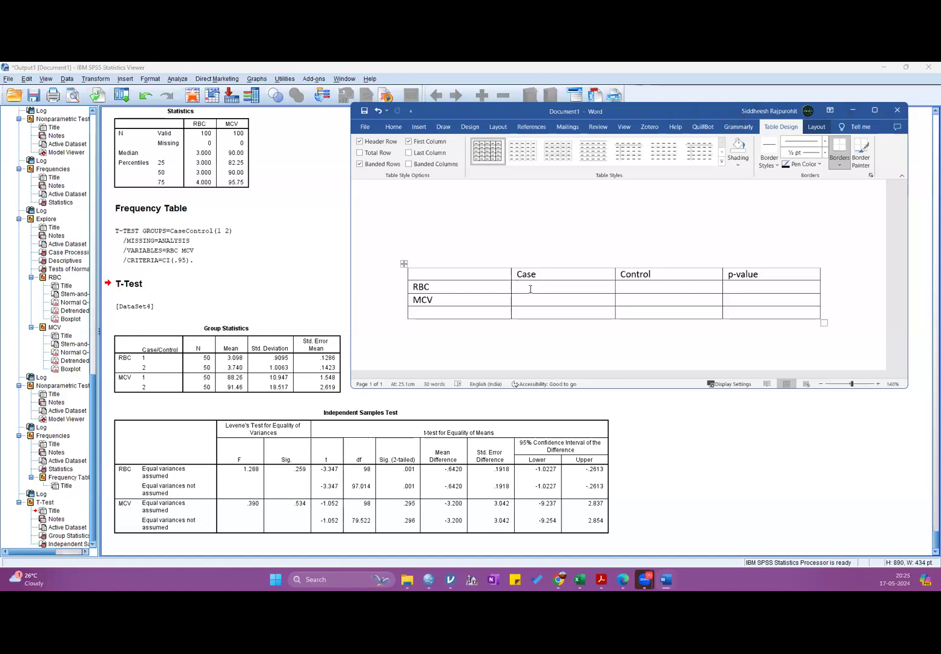
click(194, 370)
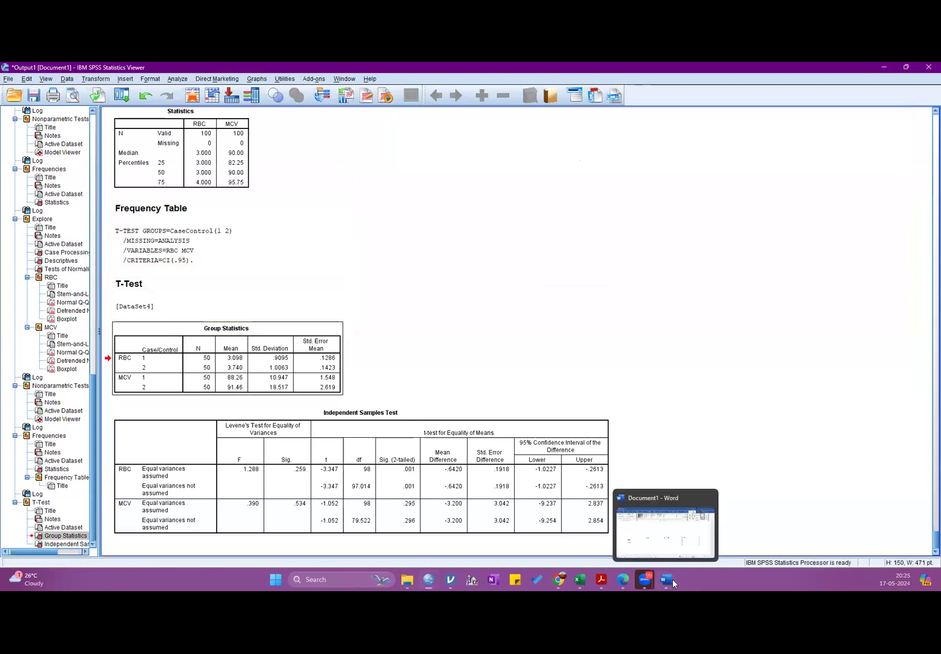
click(666, 522)
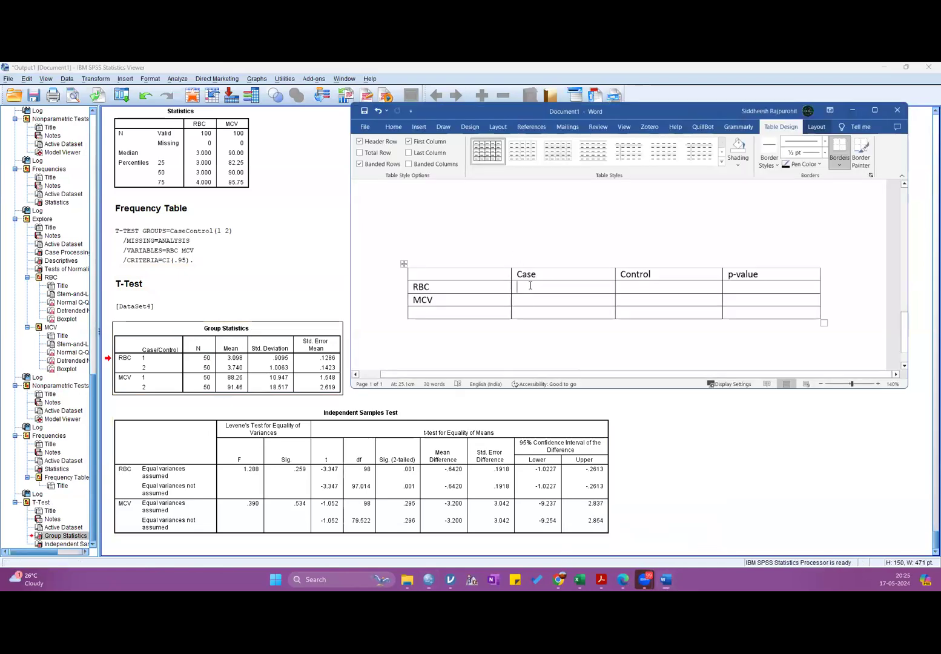
Enter the RBC mean and standard deviation for the Case group as 3.09 + 0.90 in the Word table
text(309)
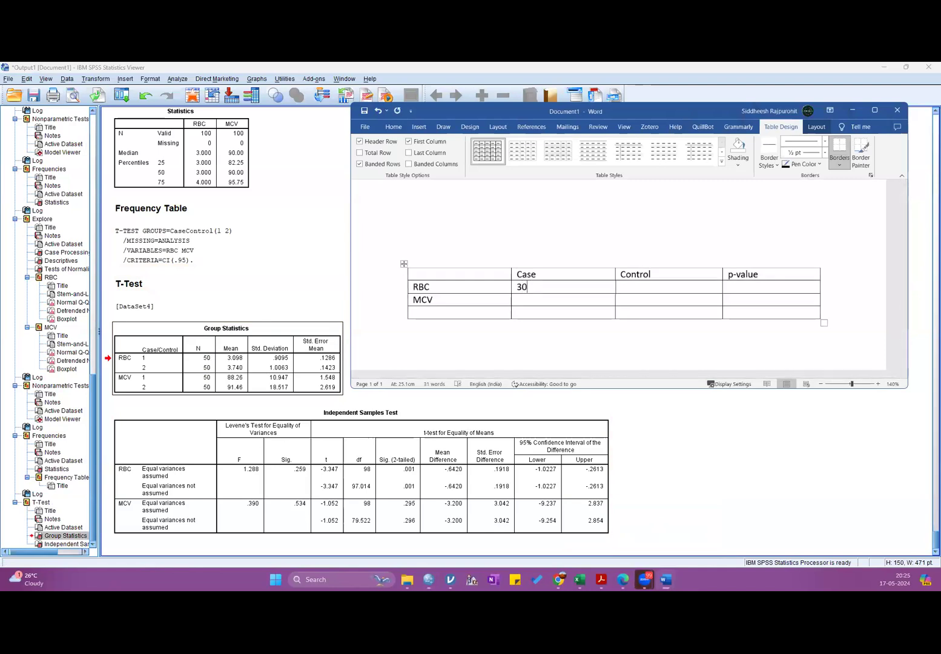
key(BackSpace)
key(BackSpace)
text(.09)
click(419, 126)
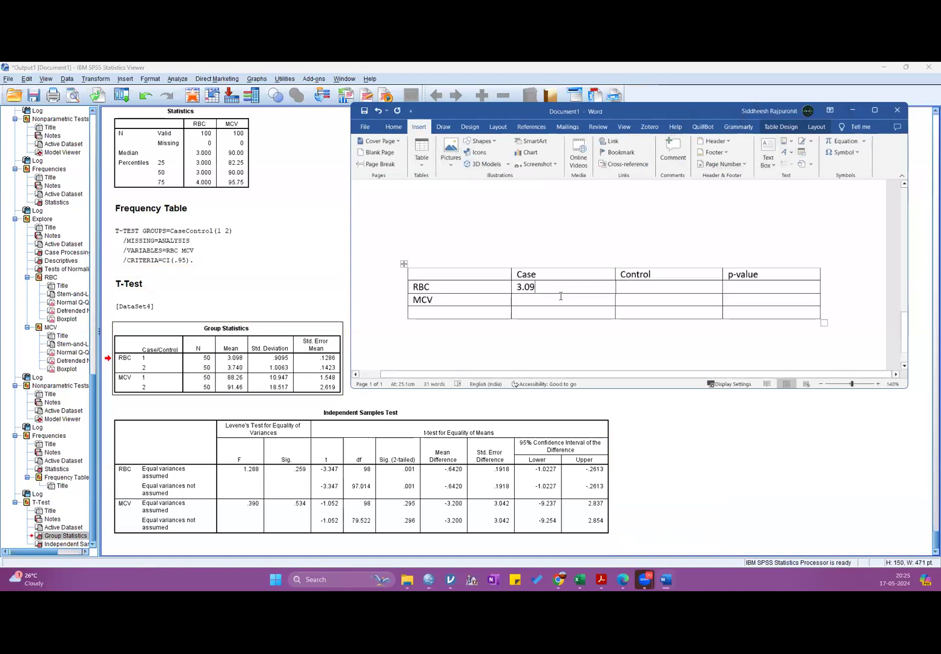
text(+)
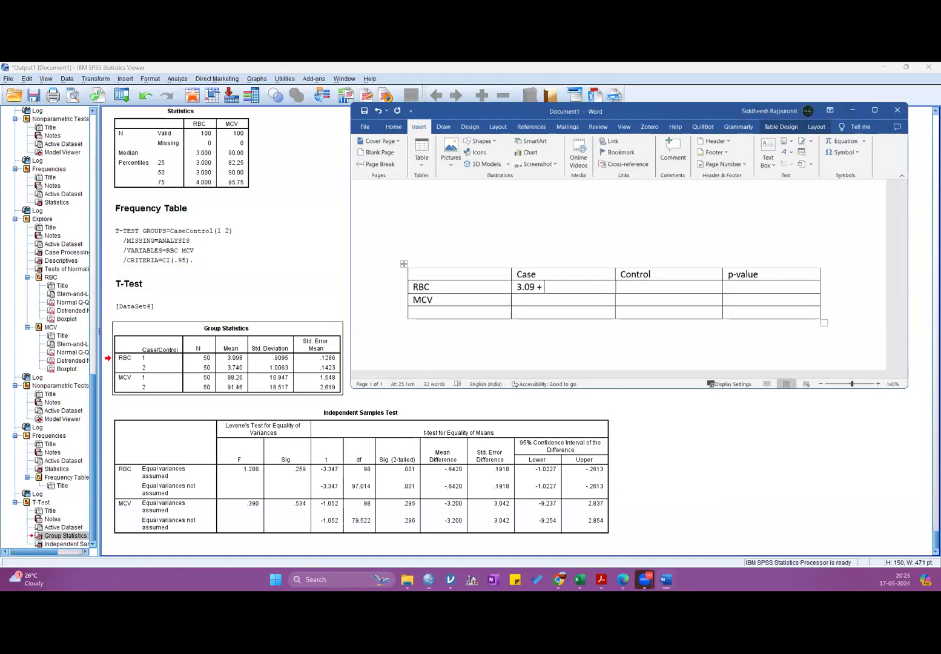
text( 0)
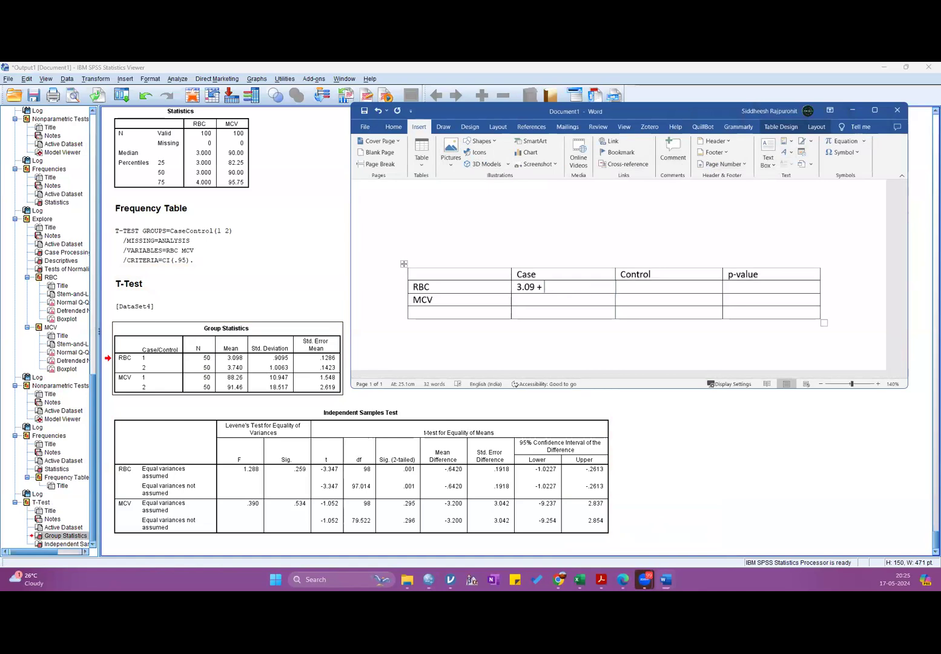
text(.90)
Enter the RBC mean and standard deviation for the Control group as 3.74 + 1.0063
text(3.74)
text( +)
text( 1)
text(.0063)
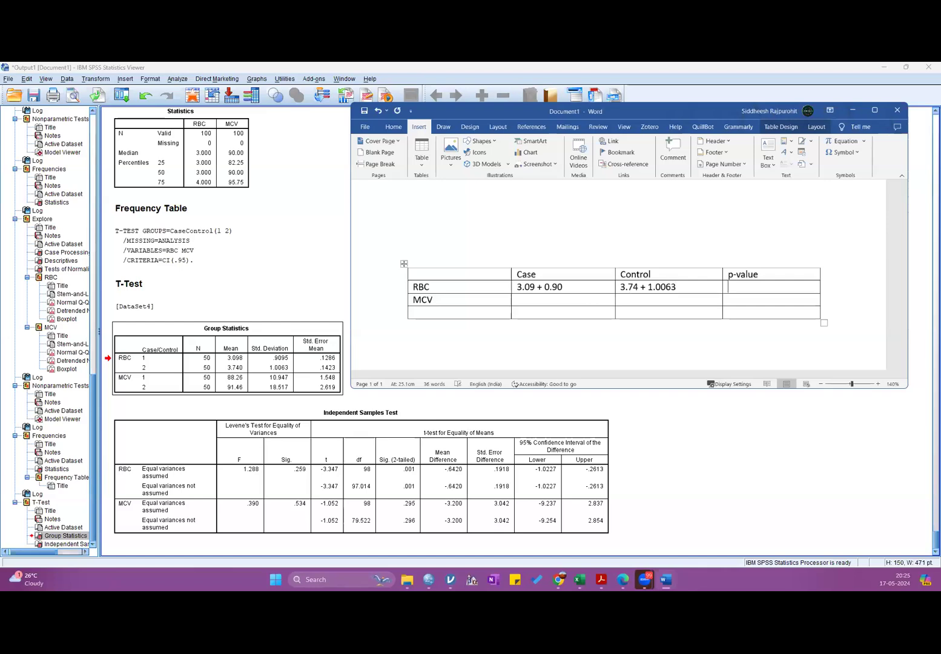
Bring the Word document back in front of the SPSS output and place its window clear of the result tables
click(381, 491)
scroll(400, 424, up, 10)
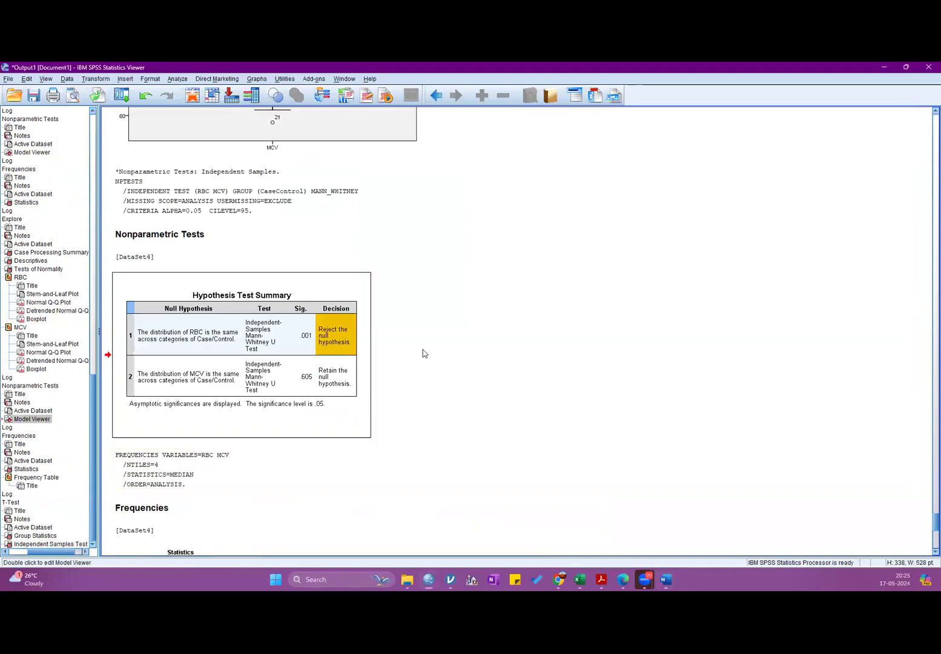
click(666, 581)
drag(451, 112, 507, 115)
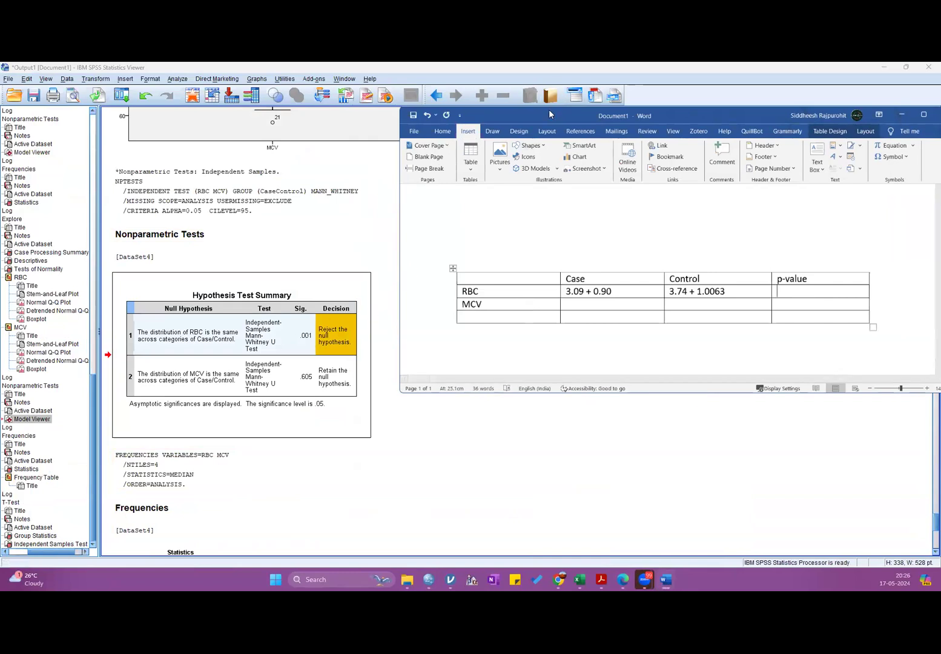
drag(549, 114, 325, 131)
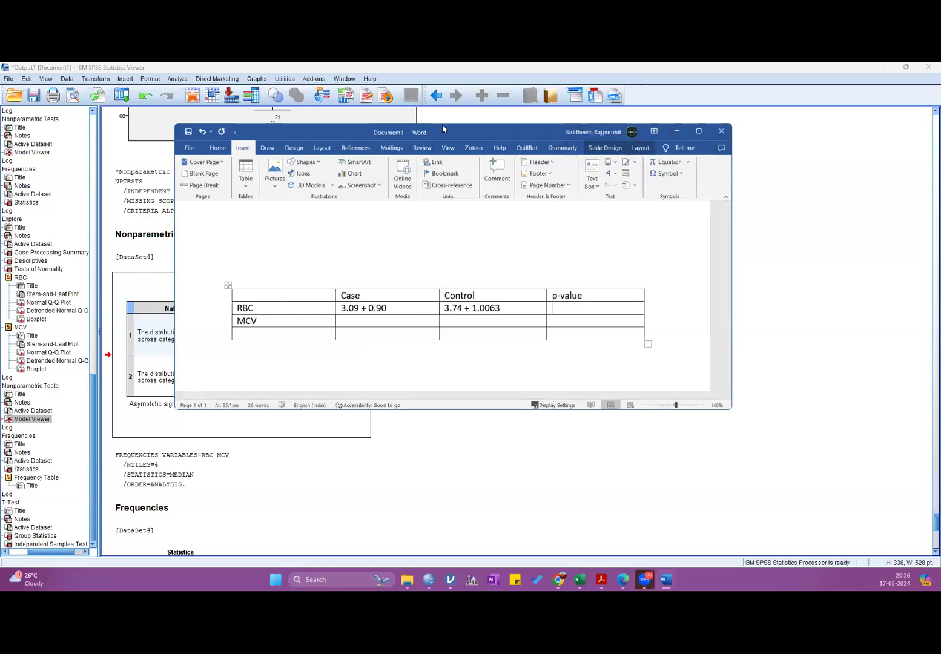
drag(368, 132, 484, 121)
scroll(236, 258, down, 10)
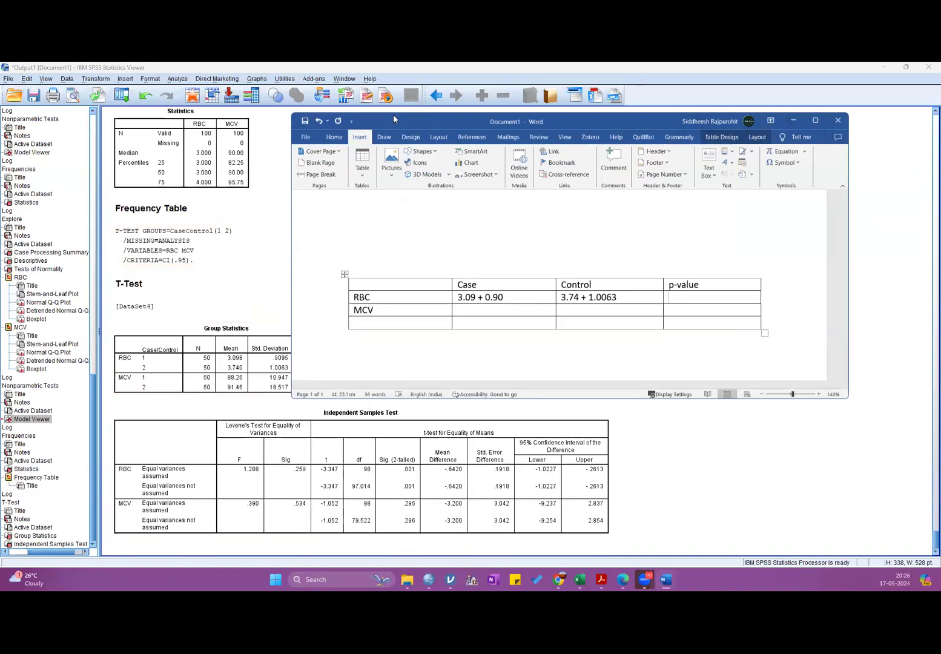
drag(397, 118, 485, 104)
Enter the RBC p-value as 0.001 in the Word table, taken from the Mann-Whitney Hypothesis Test Summary
click(255, 362)
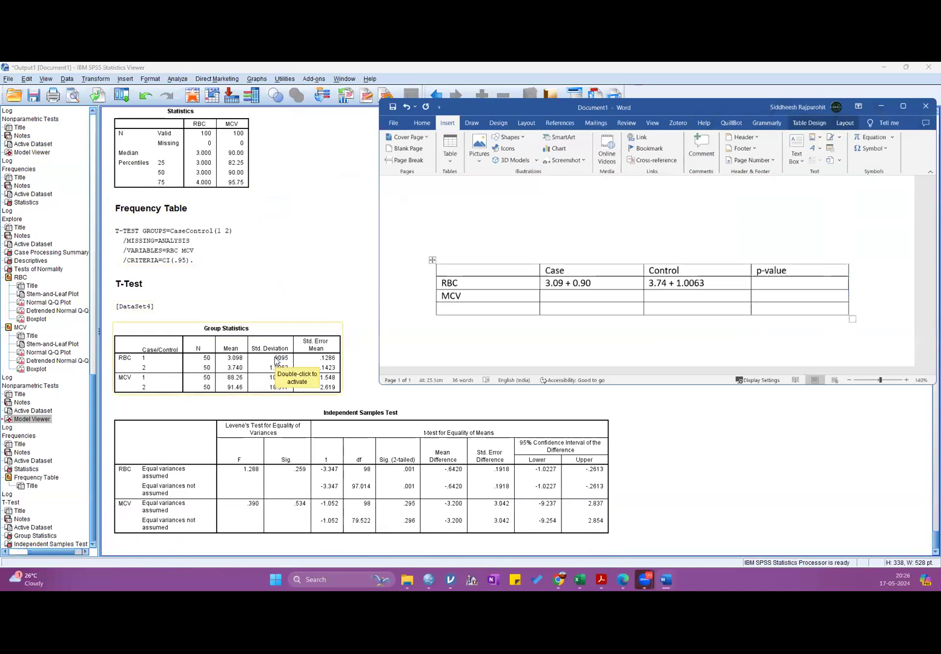
click(347, 308)
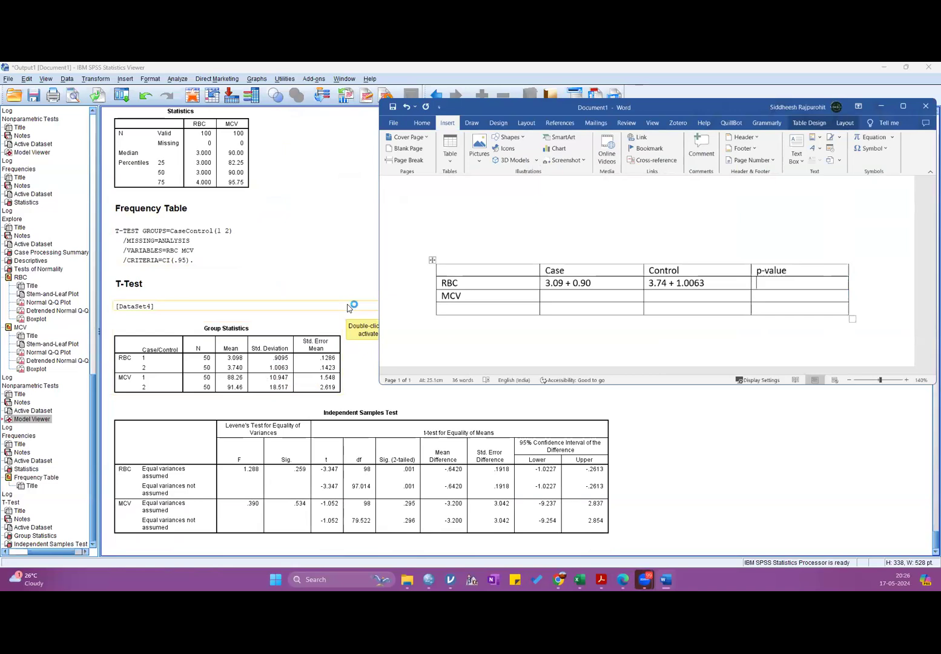
click(355, 437)
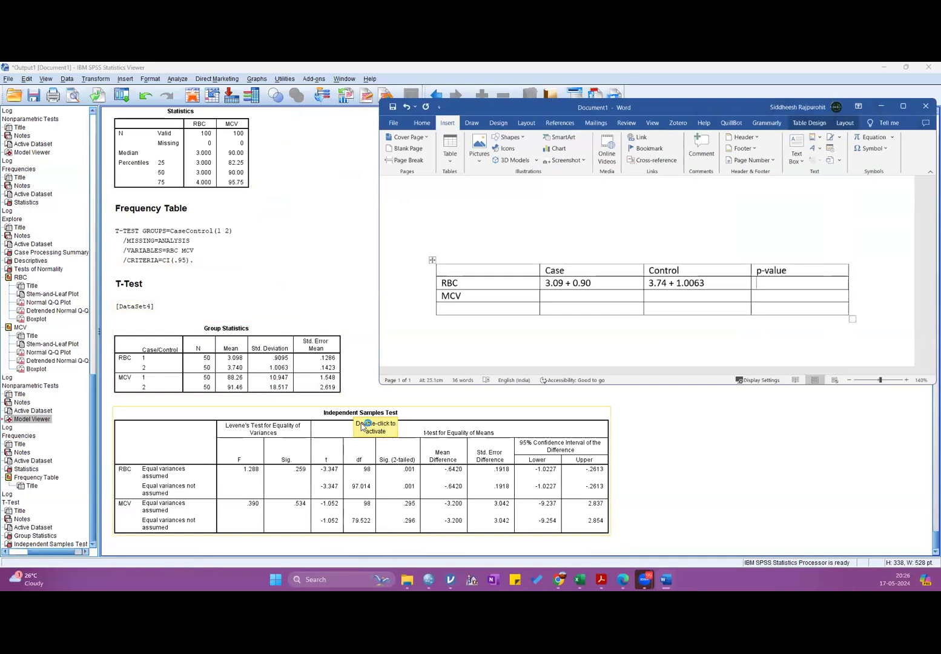
click(309, 240)
scroll(308, 240, up, 6)
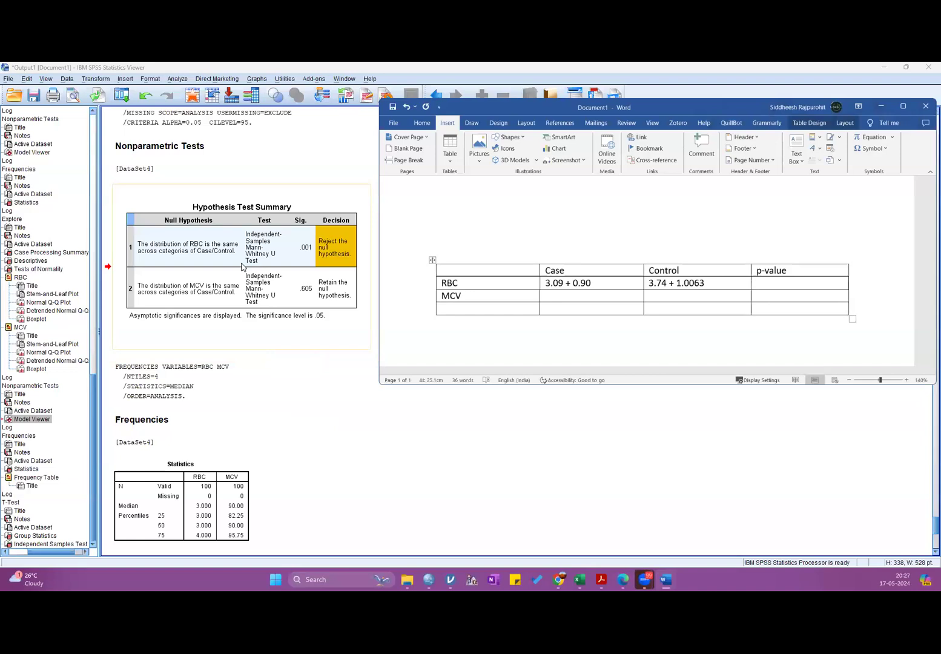
click(773, 287)
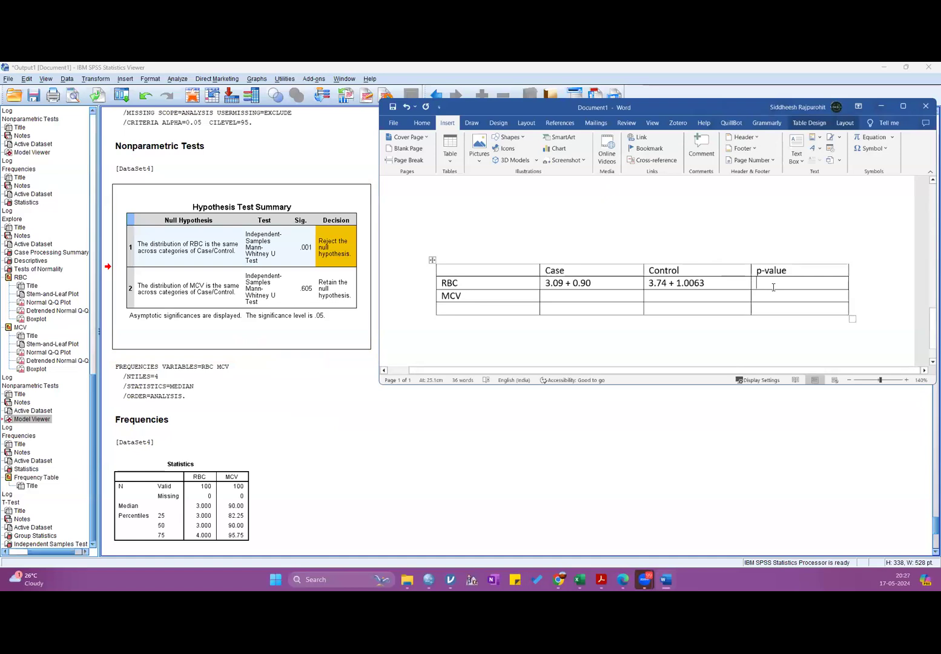
text(0.001)
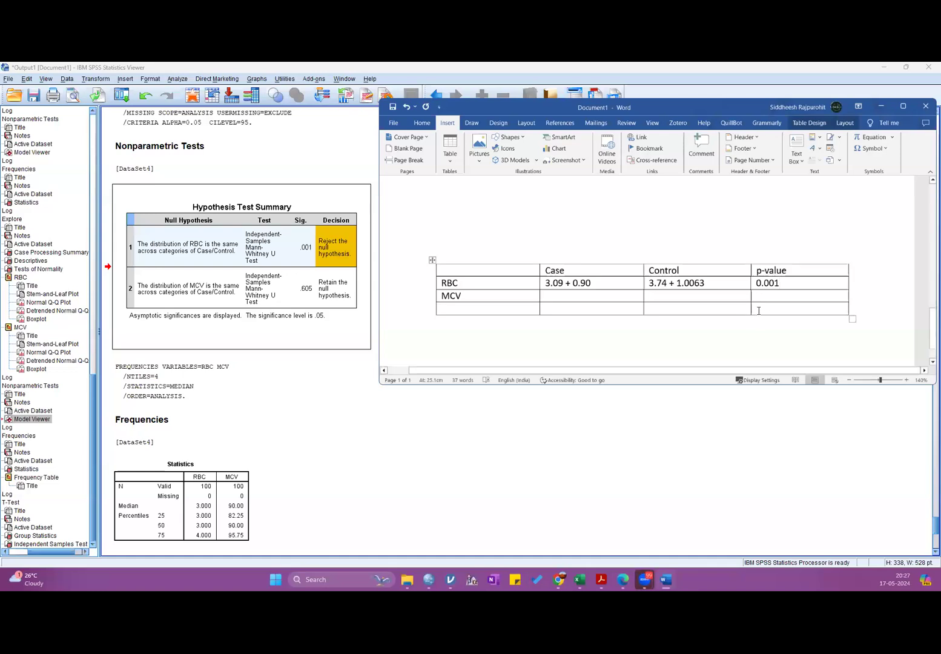
Enter the MCV mean and standard deviation for the Case group as 88.26 + 10.94
click(552, 296)
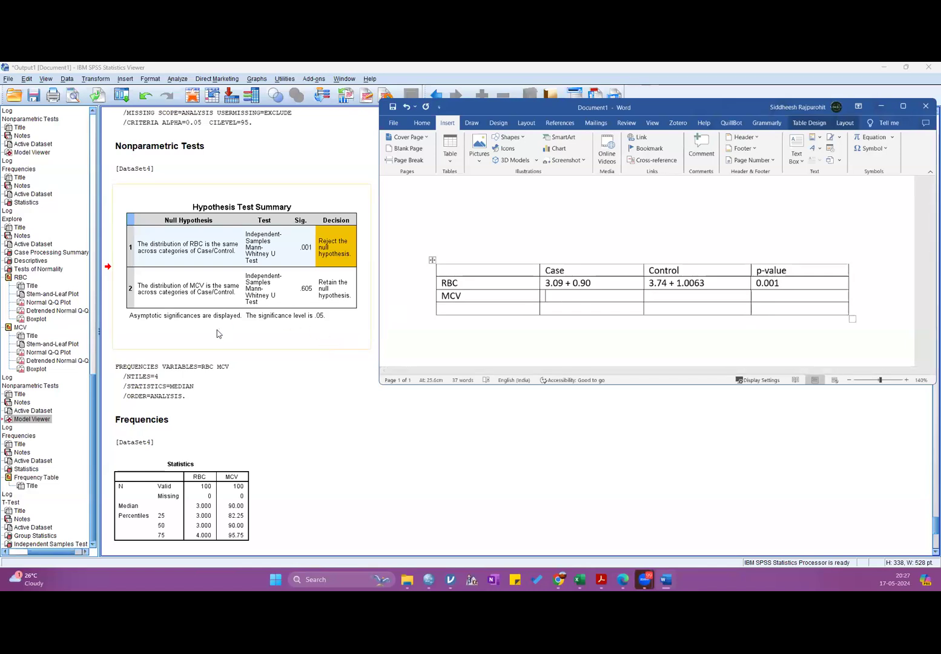
scroll(276, 279, down, 6)
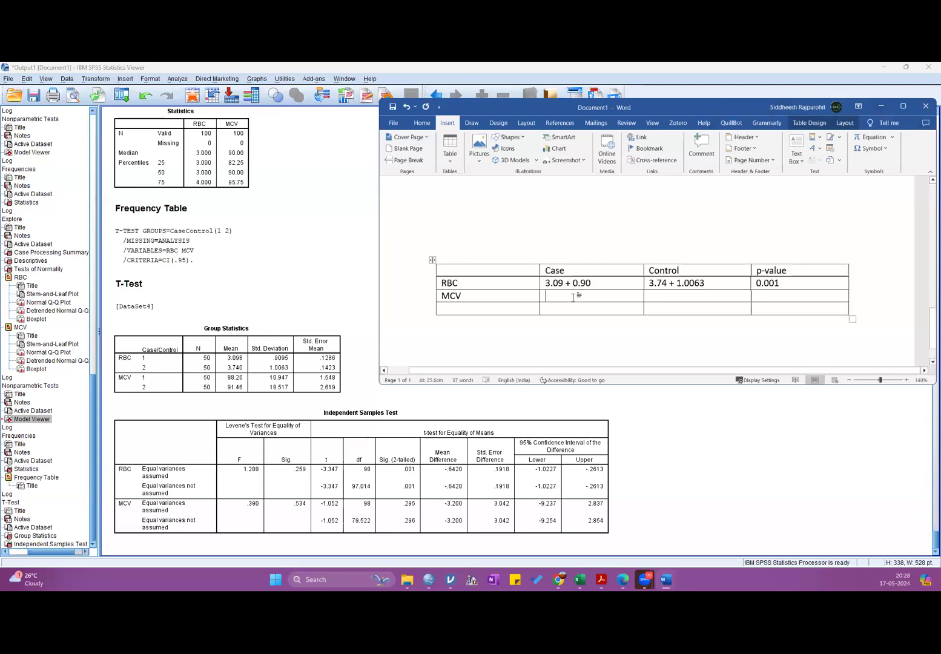
text(88.26 + 10.94)
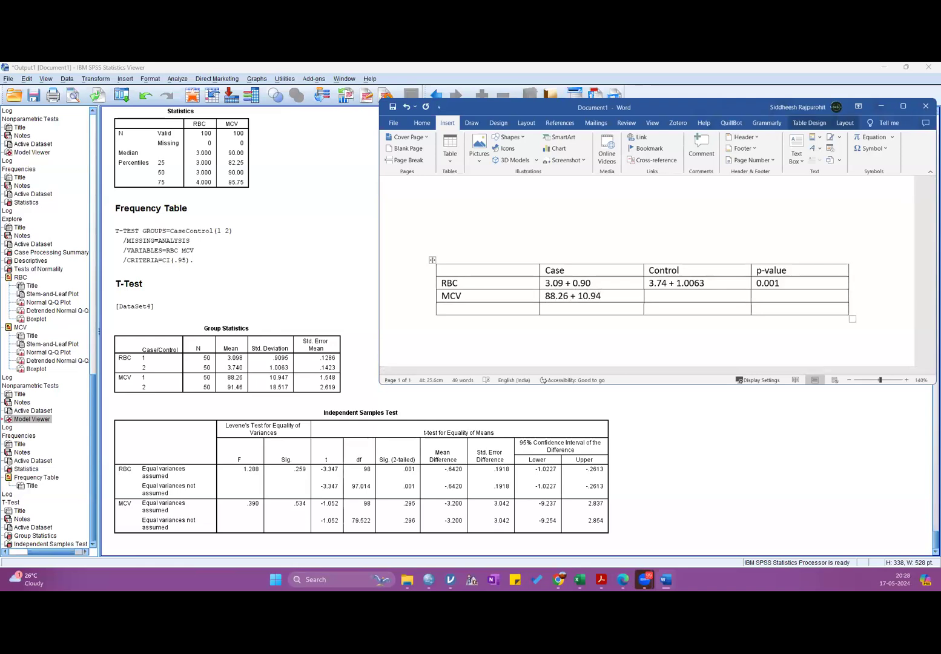
Enter the MCV mean and standard deviation for the Control group as 91.46 + 18.51
click(648, 295)
text(91.46 + 18.51)
key(Tab)
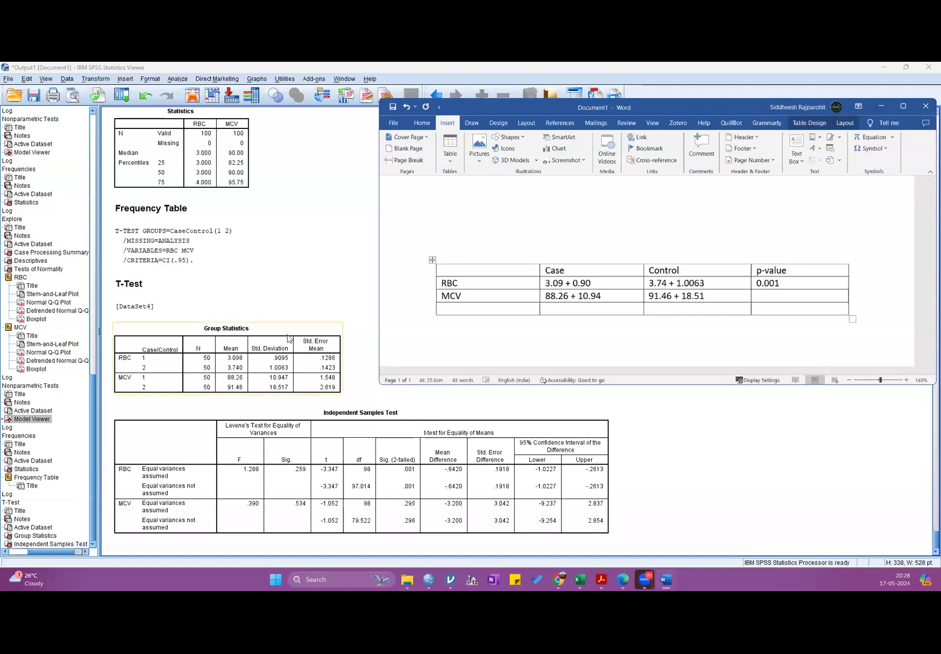
Review the SPSS output, comparing the Mann-Whitney test summary, the normality tests and plots, and the t-test tables for RBC and MCV
scroll(279, 260, up, 5)
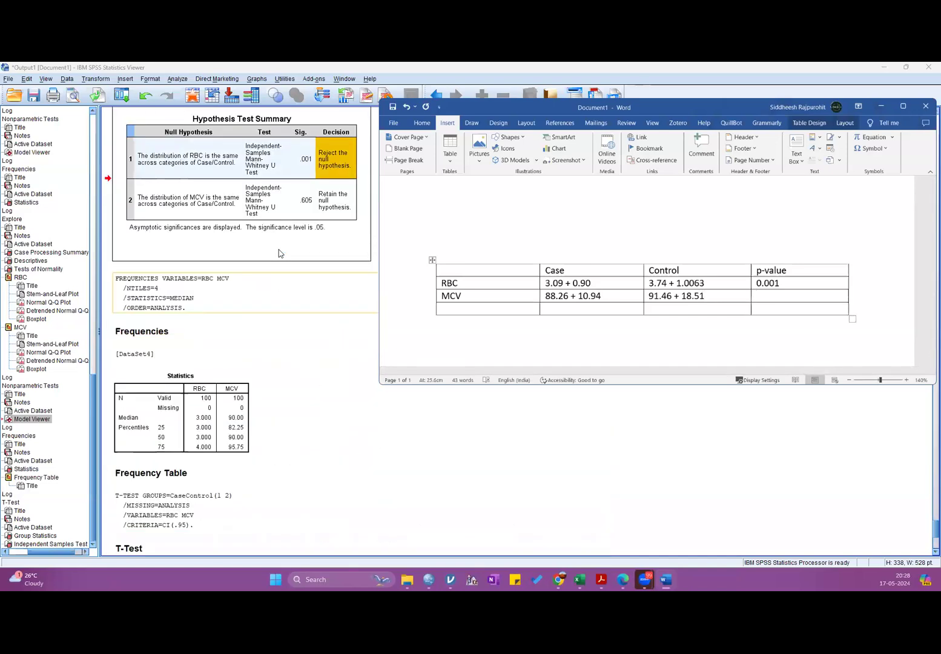
scroll(279, 253, up, 1)
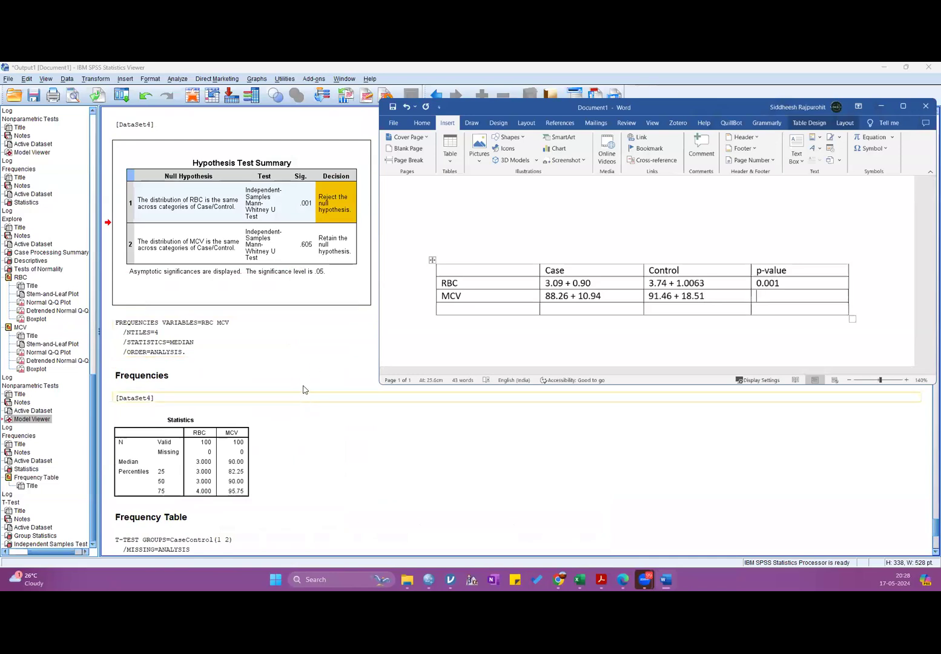
scroll(330, 391, down, 5)
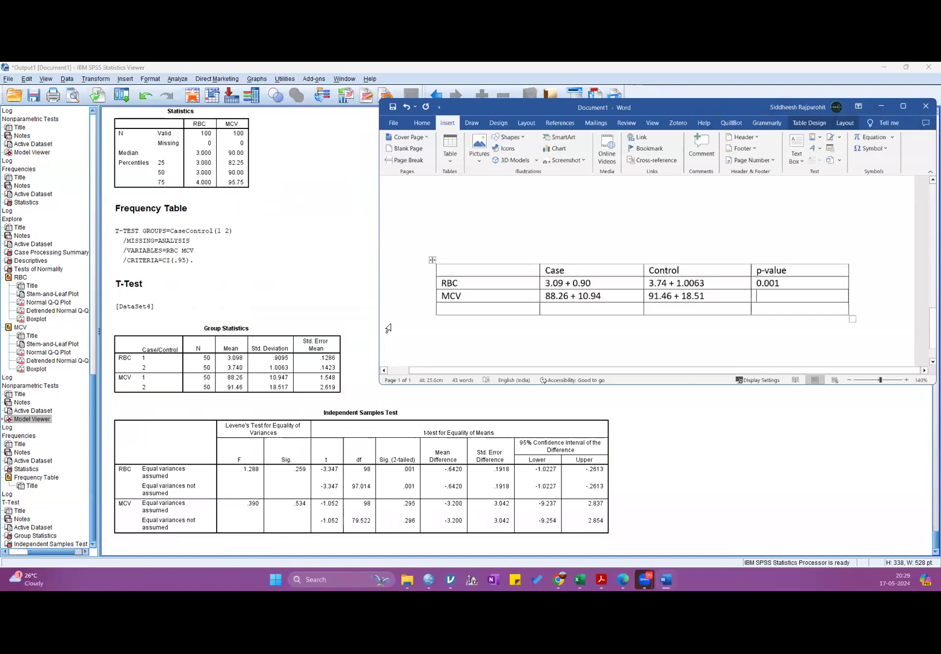
scroll(336, 302, up, 5)
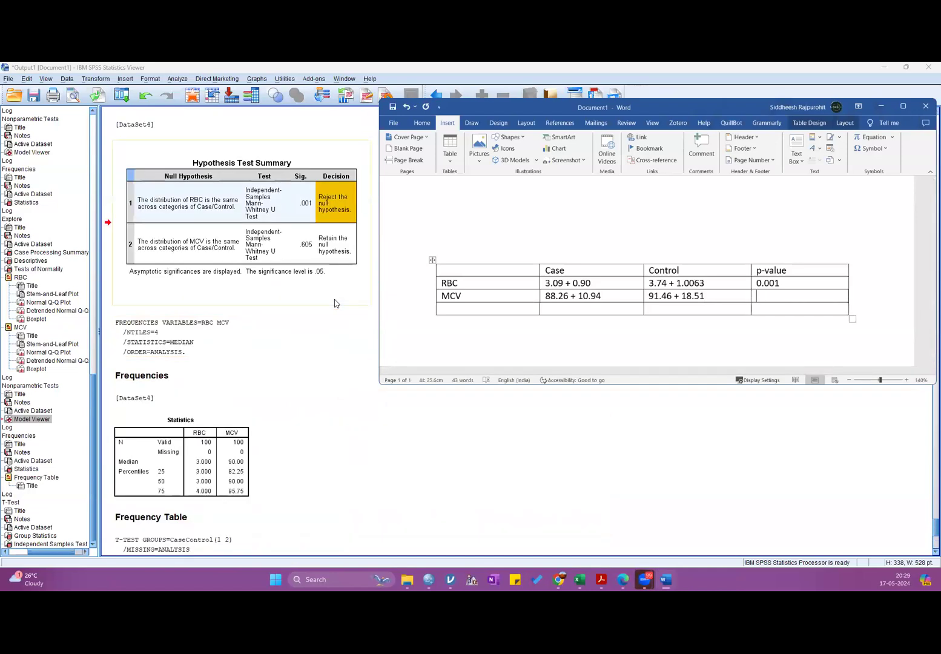
scroll(336, 302, up, 12)
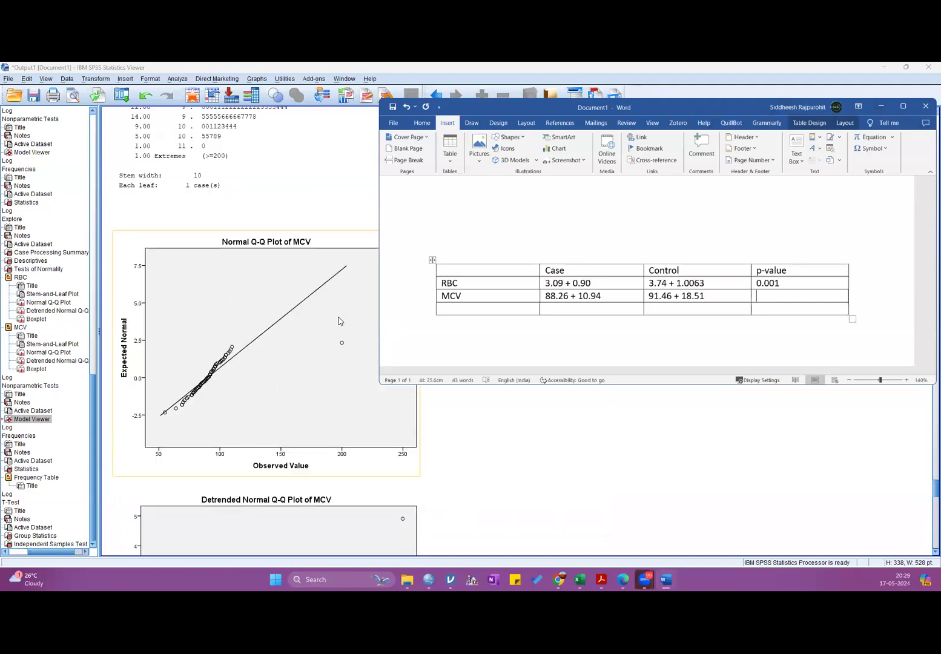
scroll(338, 320, down, 15)
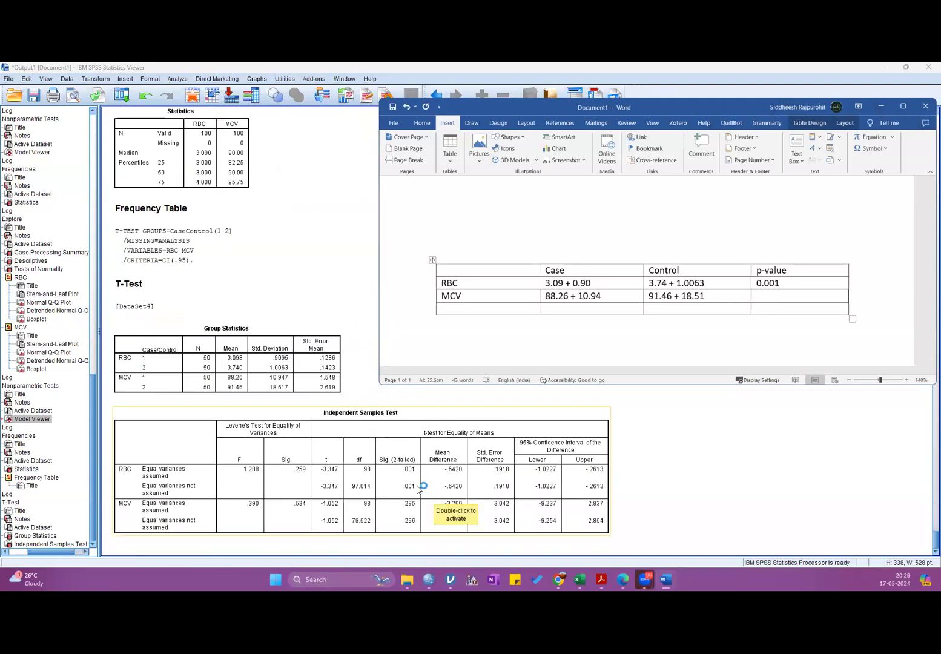
scroll(327, 378, up, 8)
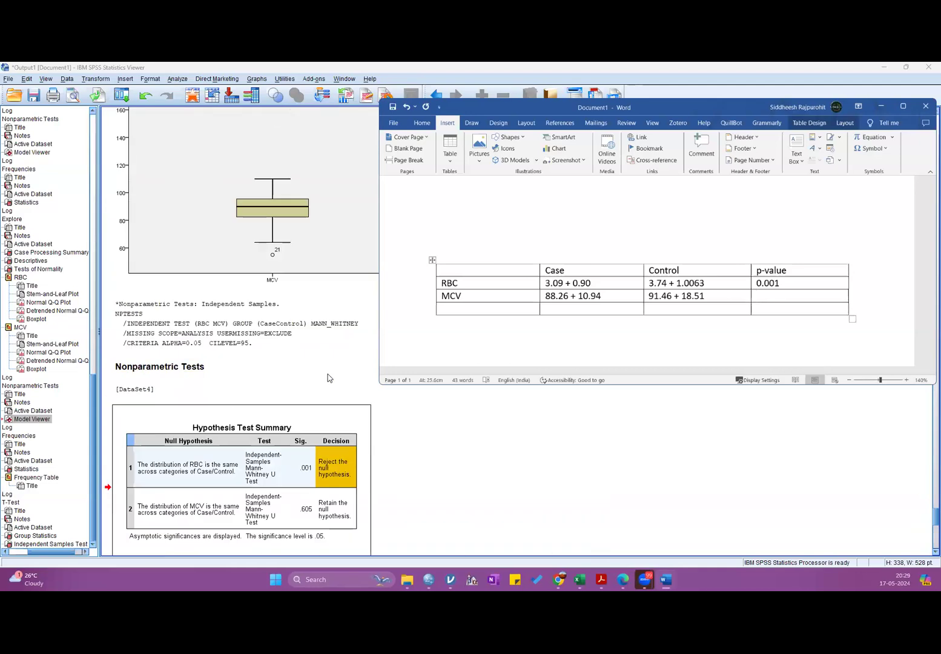
scroll(327, 377, up, 10)
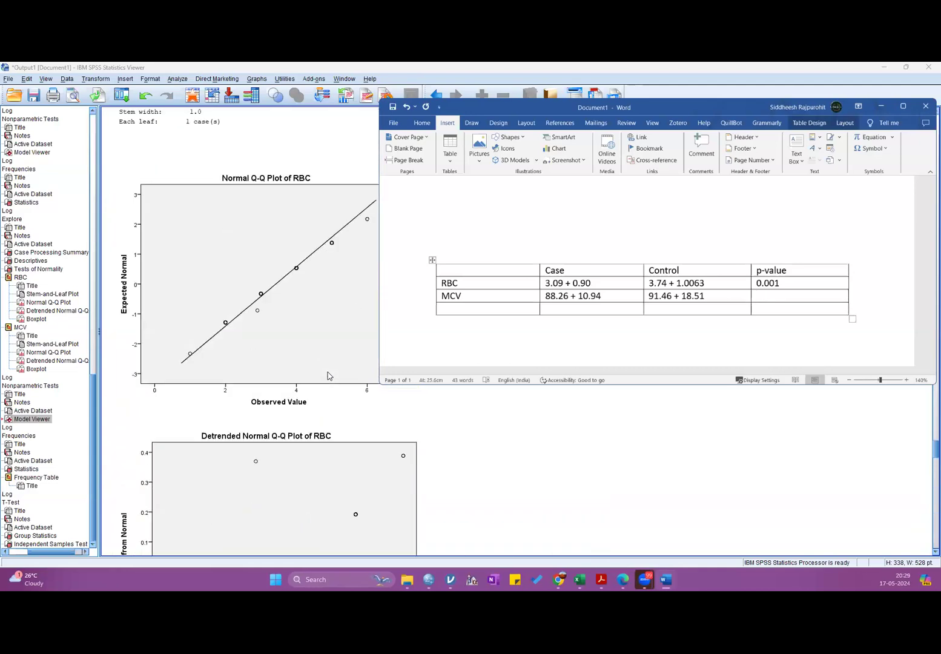
scroll(328, 375, up, 10)
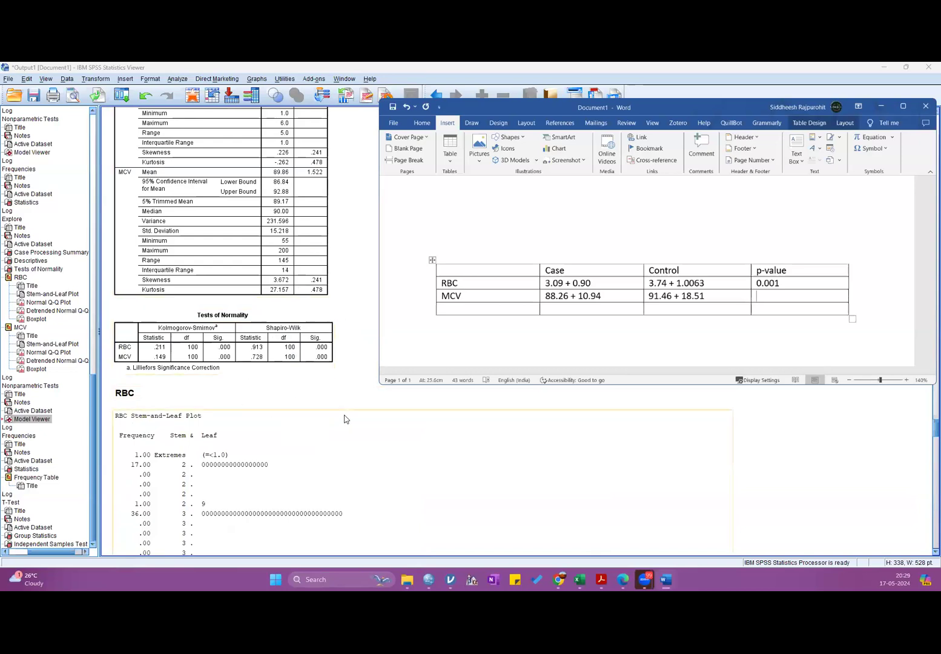
scroll(339, 445, down, 15)
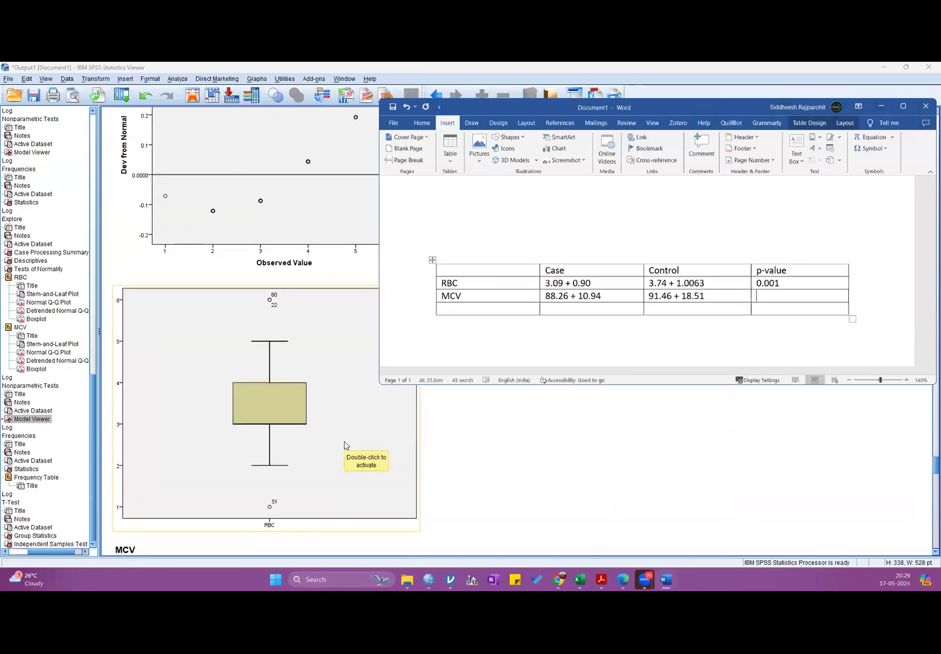
scroll(344, 445, down, 10)
scroll(351, 444, down, 8)
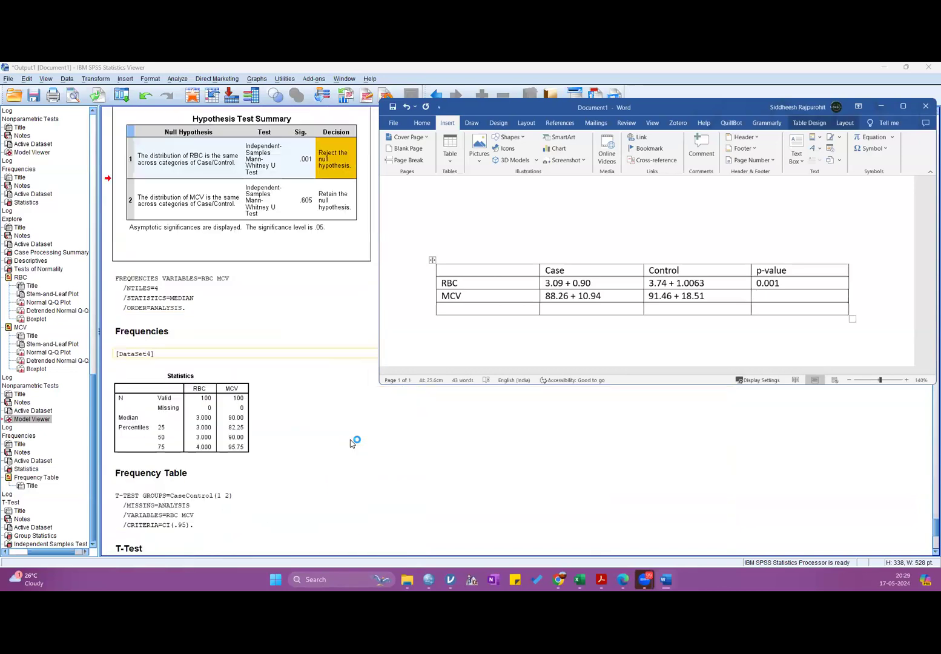
scroll(353, 442, up, 4)
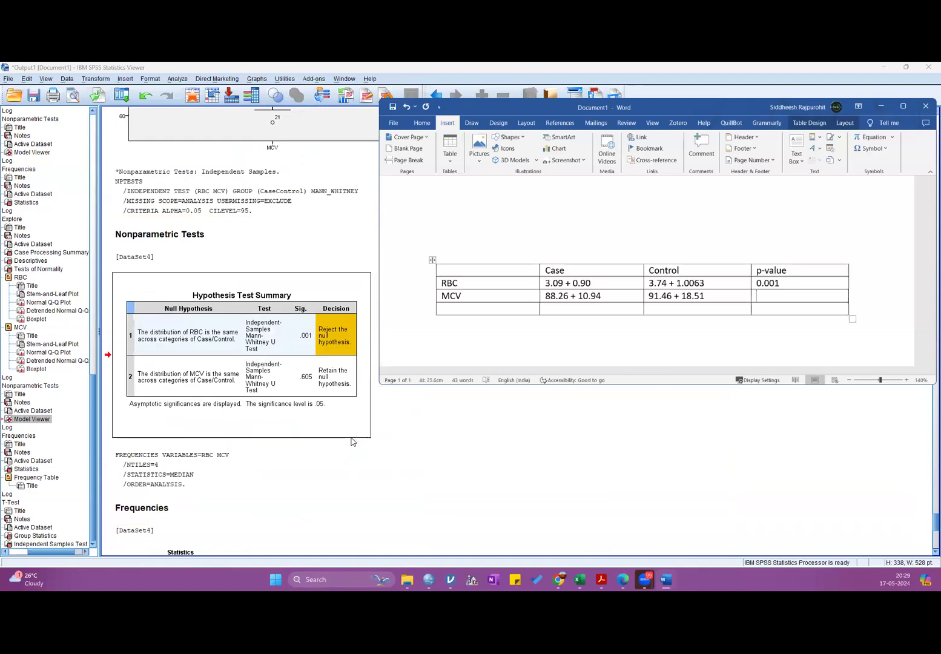
click(205, 335)
scroll(206, 335, down, 7)
click(444, 498)
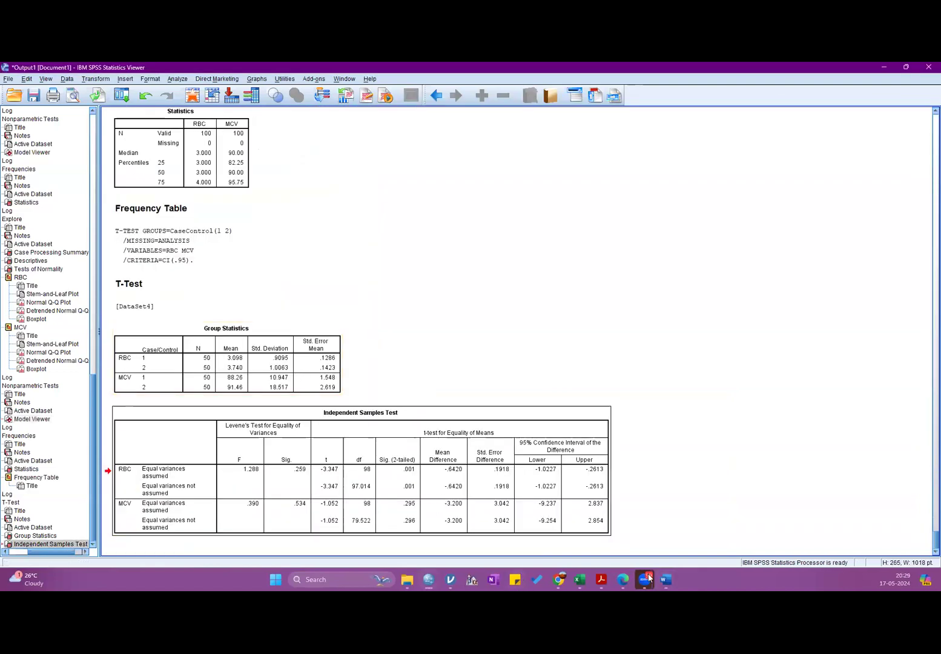
Return to the Word table and enter the MCV p-value as 0.605 from the Mann-Whitney test summary
mouse_move(665, 579)
click(666, 544)
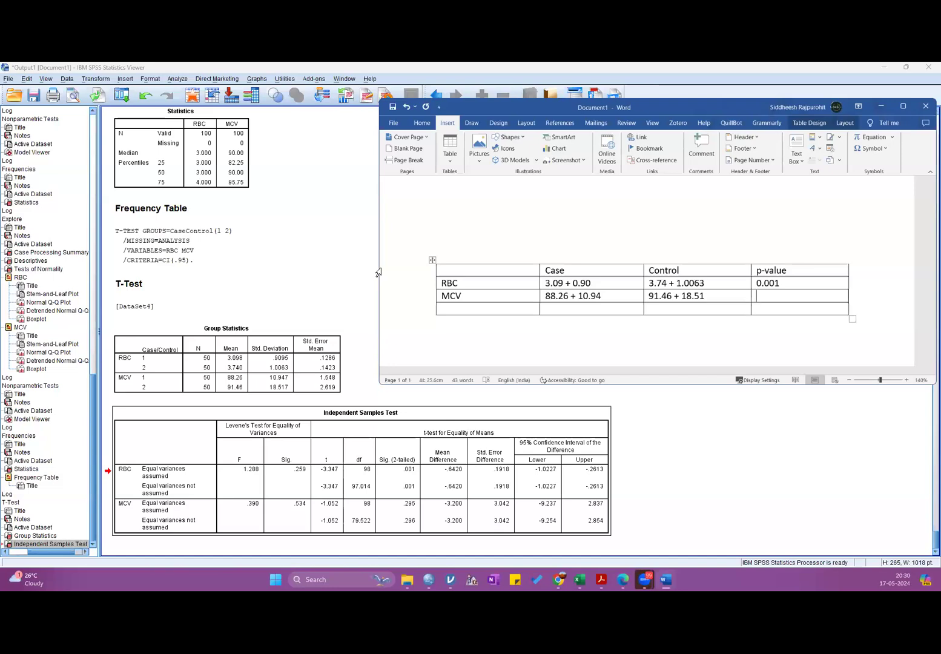
scroll(224, 279, up, 5)
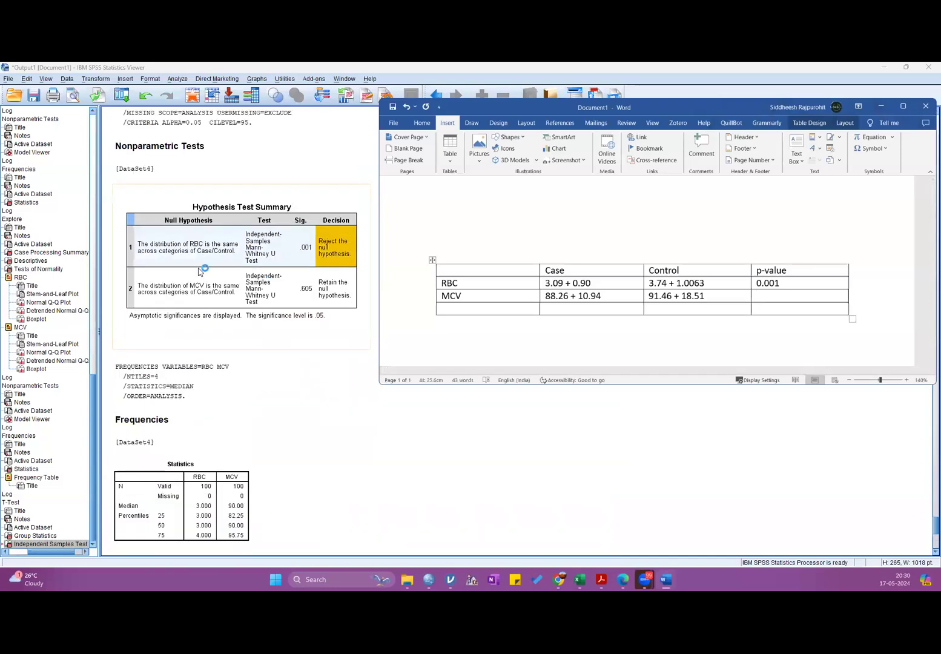
text(0.605)
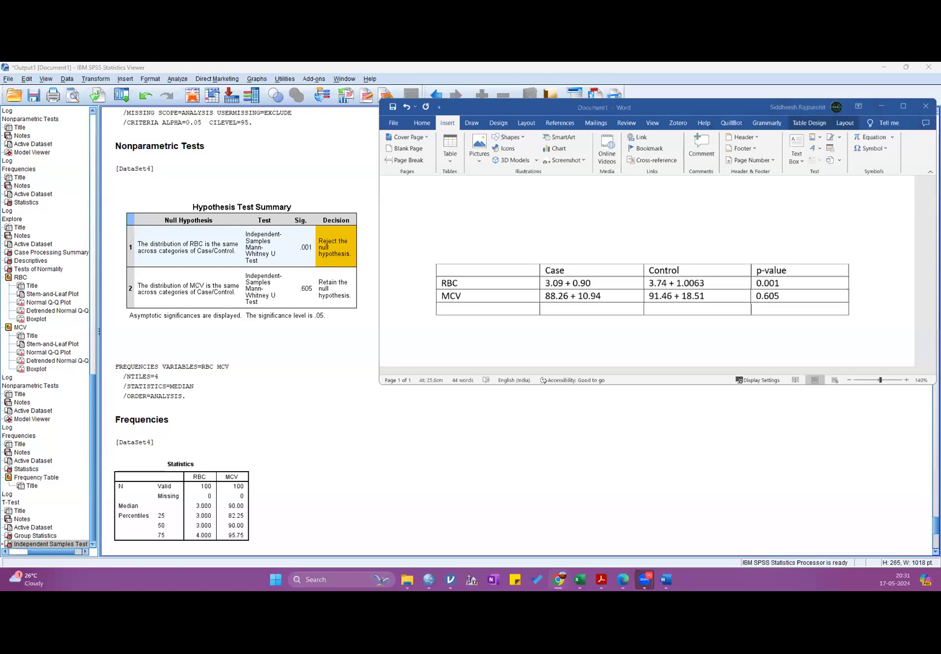
Examine the Tests of Normality table for RBC and MCV in the SPSS output
scroll(245, 251, up, 10)
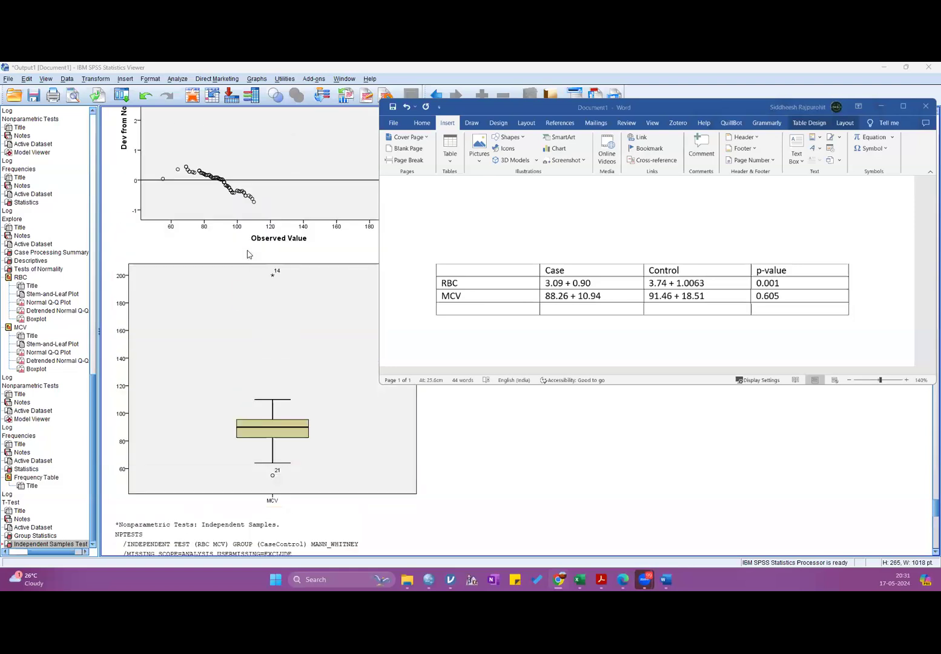
scroll(247, 253, up, 20)
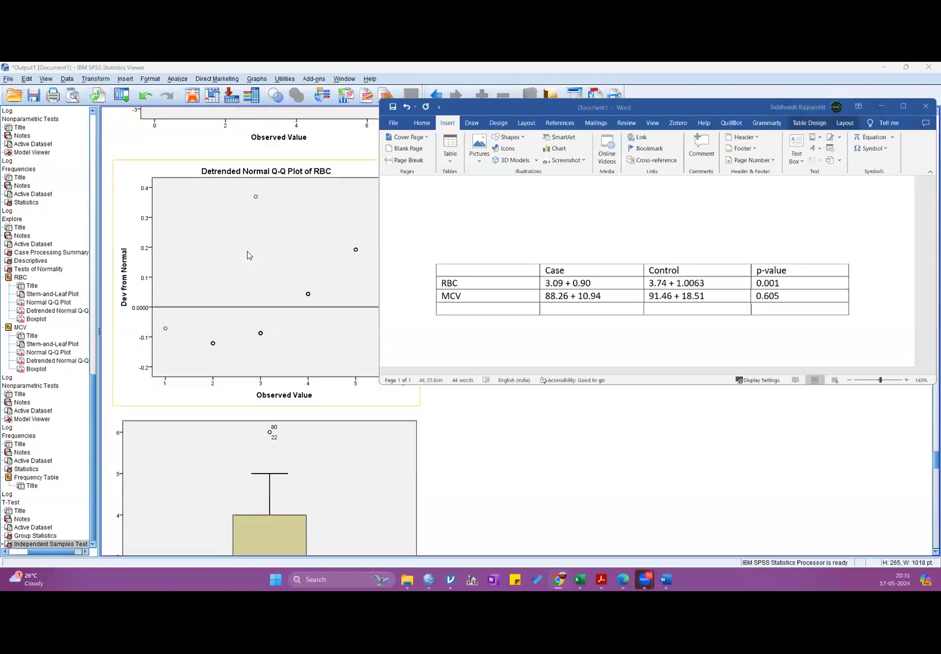
scroll(247, 253, up, 20)
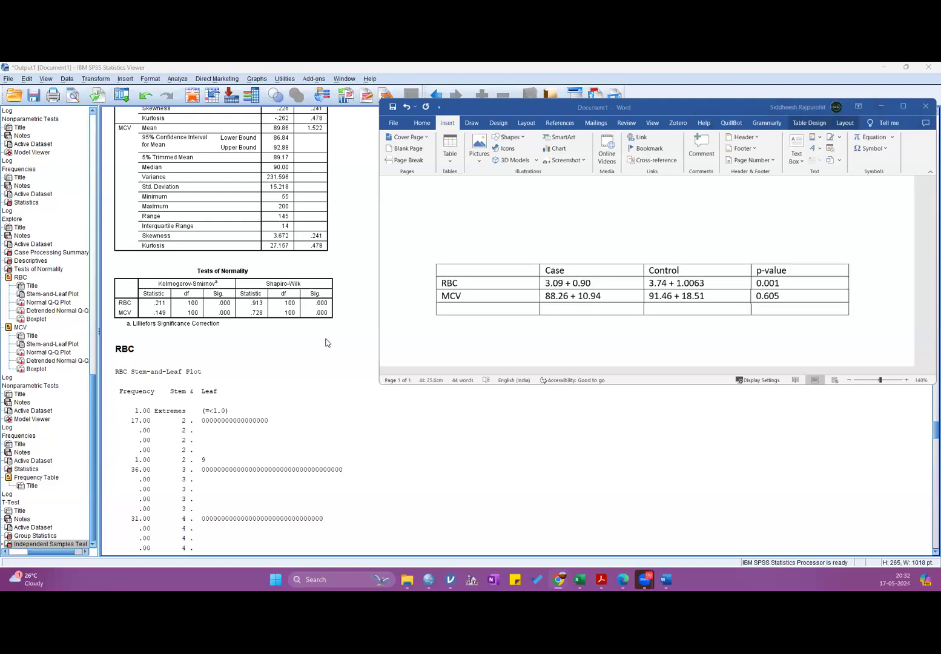
click(322, 288)
click(779, 295)
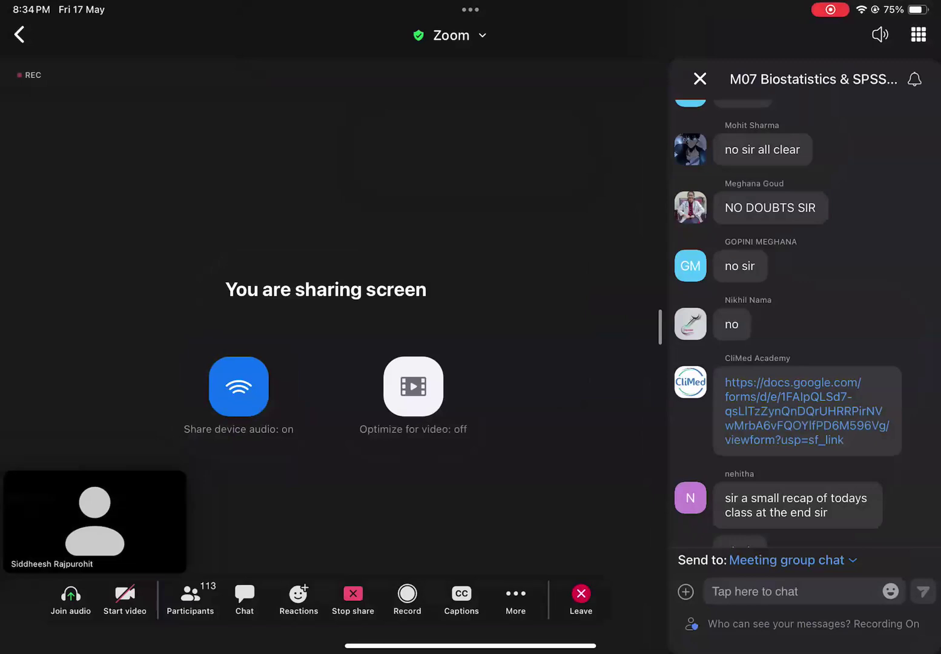
Switch from the Zoom meeting to the handwritten notebook page on the sign, Wilcoxon and Mann-Whitney tests
key(super+Tab)
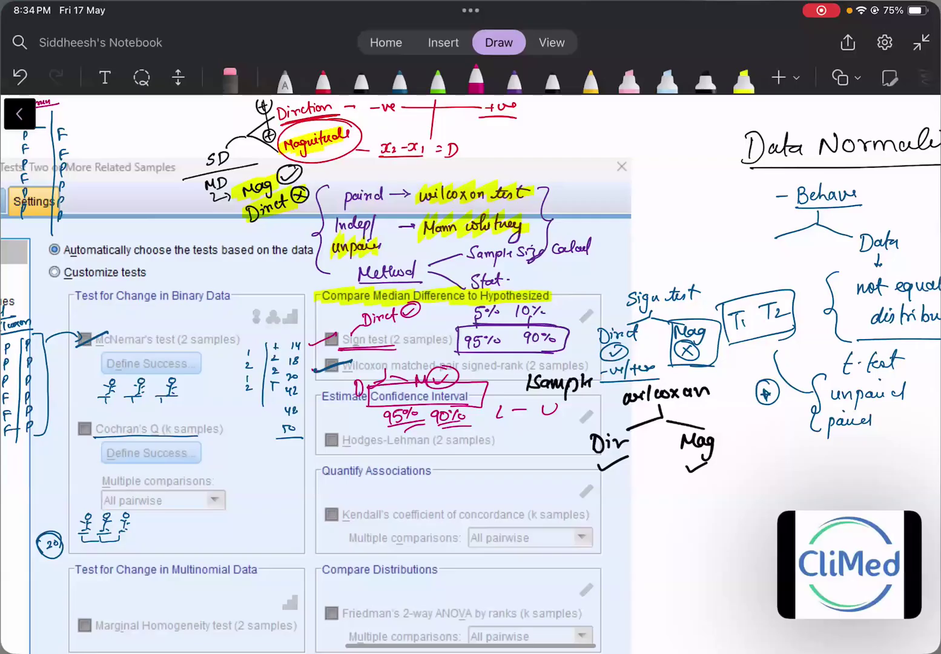
In a blank area of the page, handwrite the underlined red heading "Data ana." with a down arrow beneath it
scroll(470, 363, down, 5)
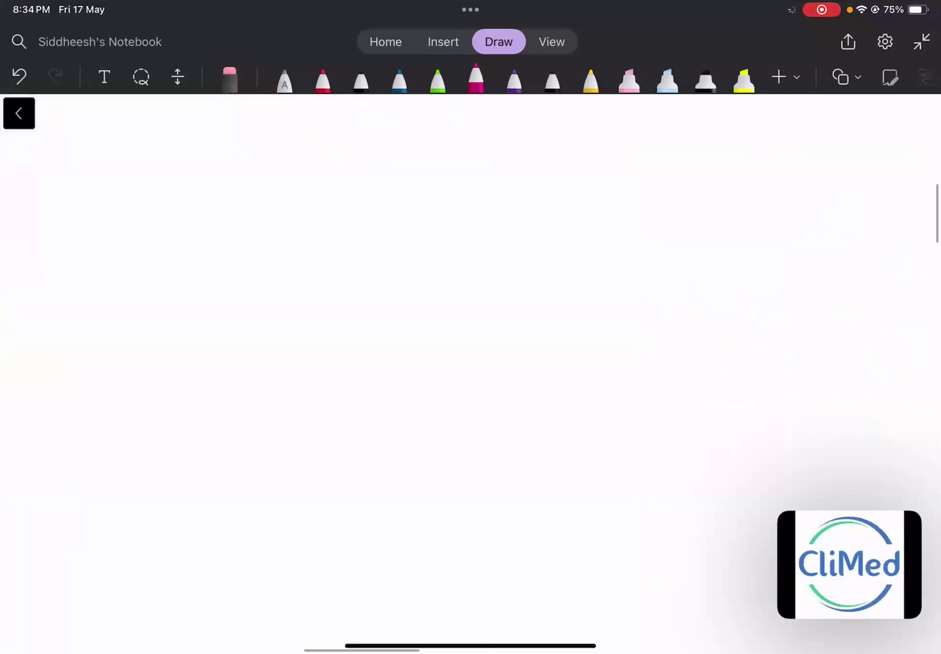
click(323, 79)
mouse_move(230, 134)
mouse_down()
mouse_move(228, 157)
mouse_move(259, 153)
mouse_up()
drag(263, 129, 267, 153)
drag(259, 141, 320, 153)
mouse_move(323, 140)
mouse_down()
mouse_move(351, 135)
mouse_move(353, 151)
mouse_up()
click(357, 140)
drag(209, 170, 374, 159)
drag(279, 170, 278, 201)
drag(264, 198, 294, 190)
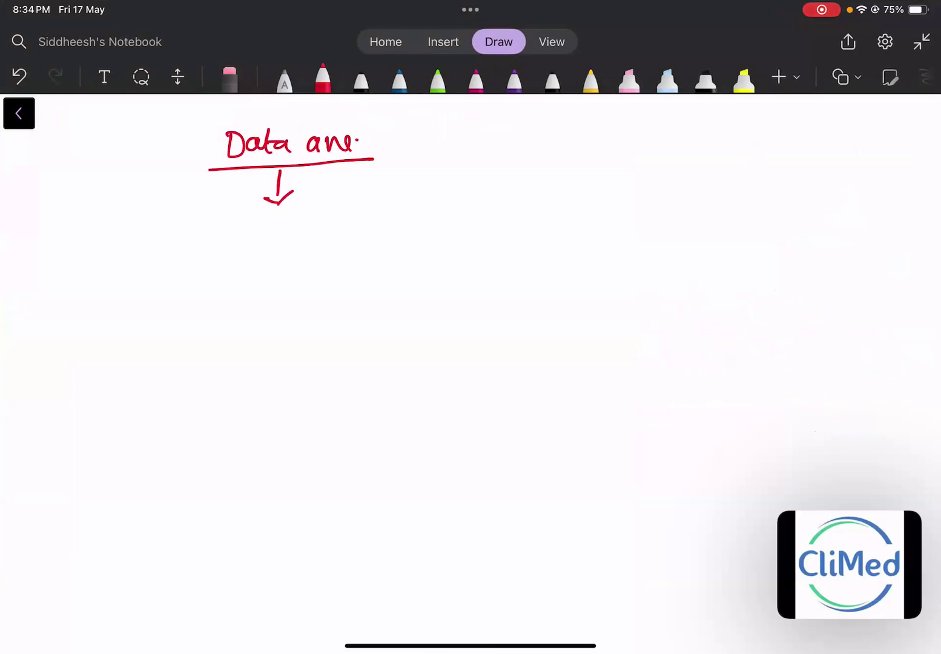
Below the heading, write "Data normality" with an arrow down to the sequence A → E → S, circling the S
drag(238, 227, 237, 259)
drag(269, 238, 282, 248)
mouse_move(276, 236)
mouse_down()
mouse_move(304, 247)
mouse_move(410, 230)
mouse_move(434, 209)
mouse_move(462, 205)
mouse_move(464, 263)
mouse_up()
click(328, 232)
drag(433, 221, 447, 212)
mouse_move(330, 258)
mouse_down()
mouse_move(329, 273)
mouse_move(341, 270)
mouse_up()
mouse_move(265, 316)
mouse_down()
mouse_move(285, 315)
mouse_move(283, 306)
mouse_move(345, 310)
mouse_move(416, 294)
mouse_move(397, 305)
mouse_move(417, 275)
mouse_up()
Write "SW" below the sequence and split it into two branches labelled with underlined "<0.05" and ">0.05"
mouse_move(307, 353)
mouse_down()
mouse_move(282, 378)
mouse_move(332, 364)
mouse_up()
drag(371, 361, 422, 340)
drag(373, 370, 455, 400)
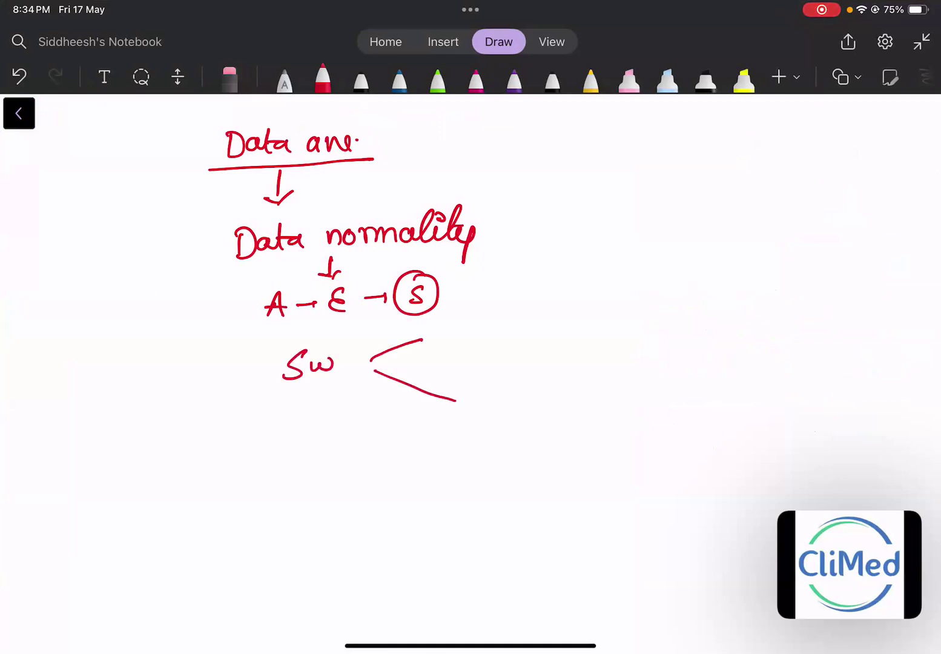
mouse_move(469, 311)
mouse_down()
mouse_move(473, 335)
mouse_move(483, 316)
mouse_move(508, 315)
mouse_up()
click(496, 320)
mouse_move(526, 313)
mouse_down()
mouse_move(543, 309)
mouse_move(519, 330)
mouse_up()
drag(436, 346, 556, 342)
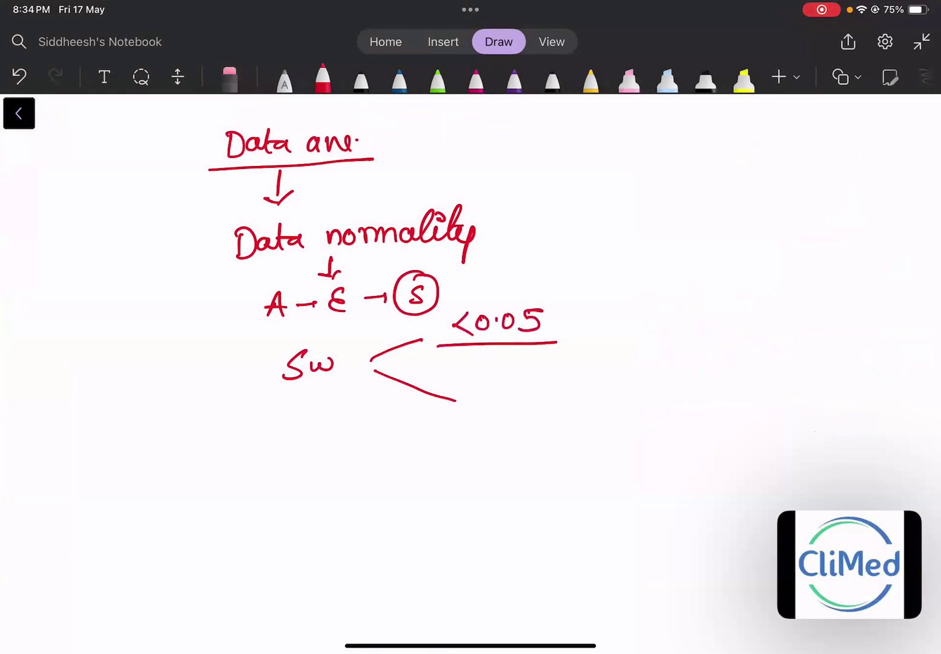
mouse_move(473, 380)
mouse_down()
mouse_move(492, 386)
mouse_move(473, 400)
mouse_up()
mouse_move(504, 378)
mouse_down()
mouse_move(564, 374)
mouse_move(538, 398)
mouse_up()
click(517, 384)
drag(463, 416, 567, 413)
Box both thresholds, linking "<0.05" to "Data" with a circled cross and ">0.05" to "Data" with a circled tick
drag(440, 299, 441, 338)
mouse_move(431, 299)
mouse_down()
mouse_move(562, 326)
mouse_move(539, 335)
mouse_move(605, 308)
mouse_up()
mouse_move(597, 303)
mouse_down()
mouse_move(597, 316)
mouse_move(668, 304)
mouse_up()
mouse_move(671, 282)
mouse_down()
mouse_move(677, 306)
mouse_move(734, 304)
mouse_up()
mouse_move(732, 287)
mouse_down()
mouse_move(719, 304)
mouse_move(724, 278)
mouse_up()
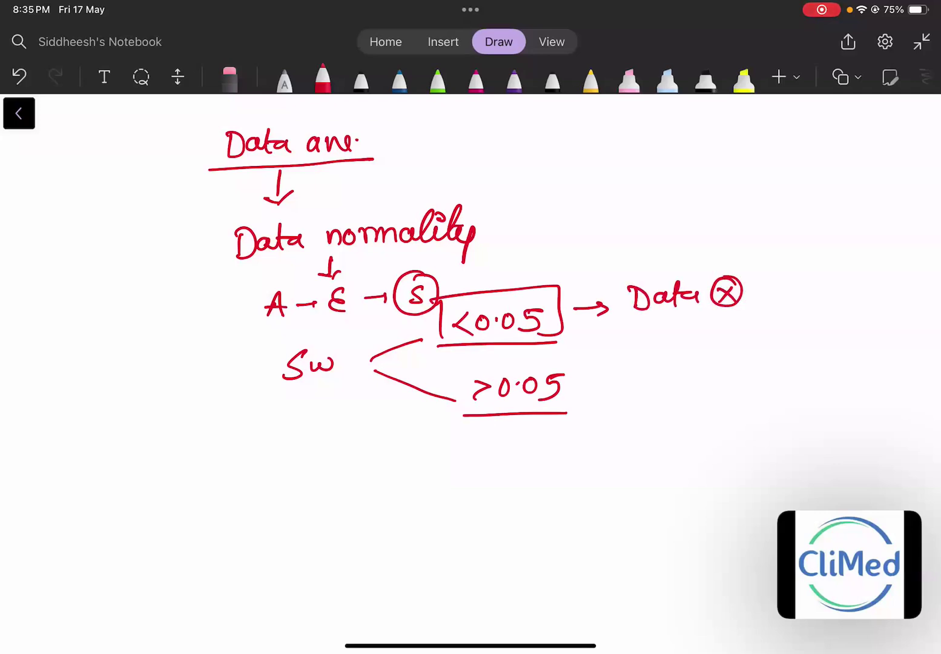
mouse_move(457, 367)
mouse_down()
mouse_move(461, 413)
mouse_move(567, 405)
mouse_move(547, 410)
mouse_move(593, 382)
mouse_move(616, 397)
mouse_move(652, 388)
mouse_up()
mouse_move(657, 365)
mouse_down()
mouse_move(660, 393)
mouse_move(676, 375)
mouse_up()
mouse_move(672, 379)
mouse_down()
mouse_move(683, 385)
mouse_move(741, 359)
mouse_up()
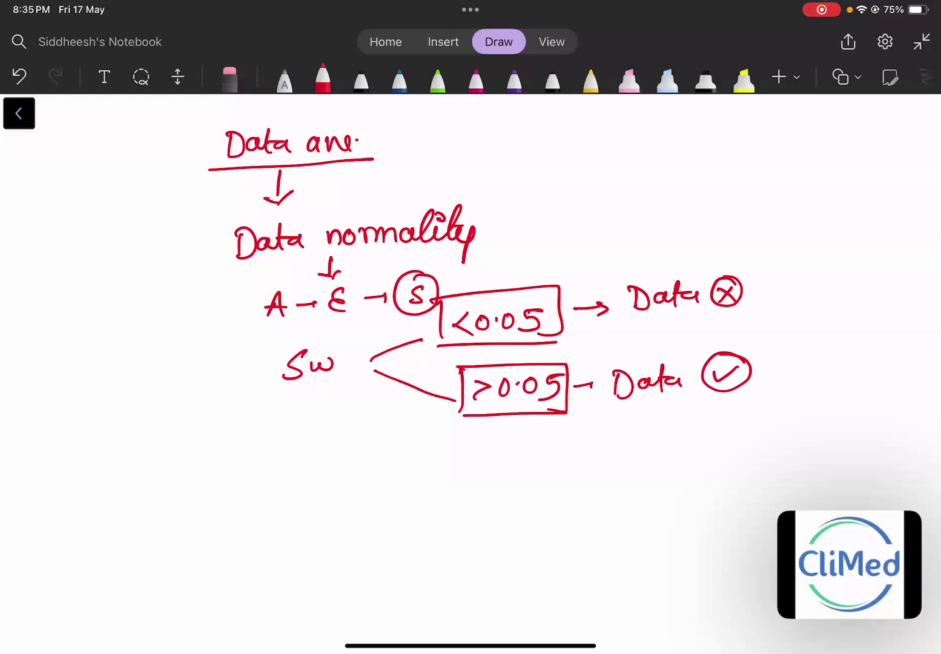
Draw a curved line from the boxed "<0.05" and write "Non parametric" in red at its end
scroll(471, 332, right, 10)
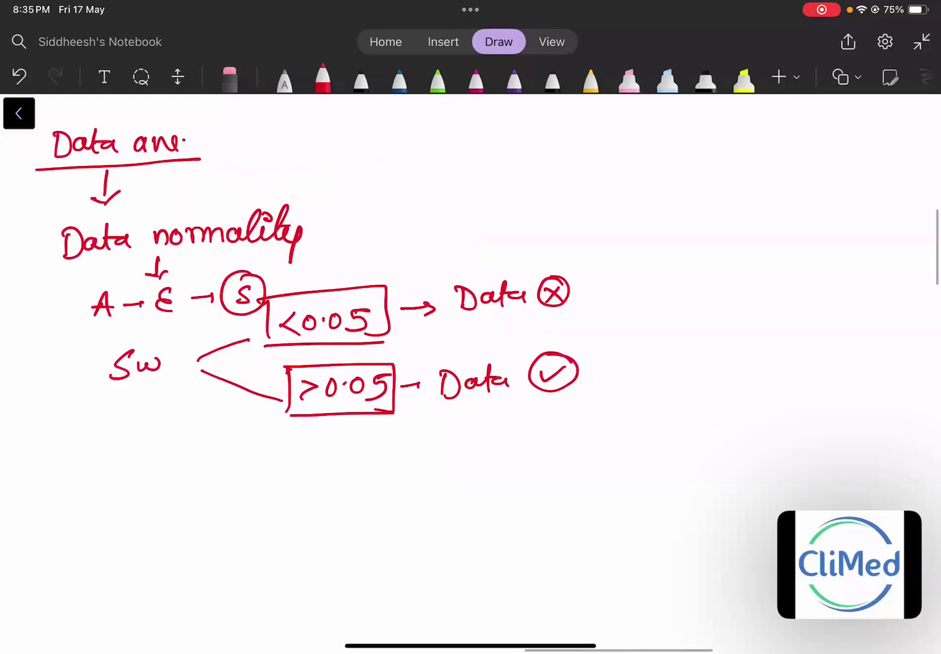
mouse_move(321, 284)
mouse_down()
mouse_move(593, 228)
mouse_move(613, 236)
mouse_move(614, 209)
mouse_up()
drag(621, 225, 646, 225)
mouse_move(659, 219)
mouse_down()
mouse_move(736, 228)
mouse_move(763, 222)
mouse_move(784, 206)
mouse_up()
drag(776, 224, 794, 211)
drag(803, 209, 810, 228)
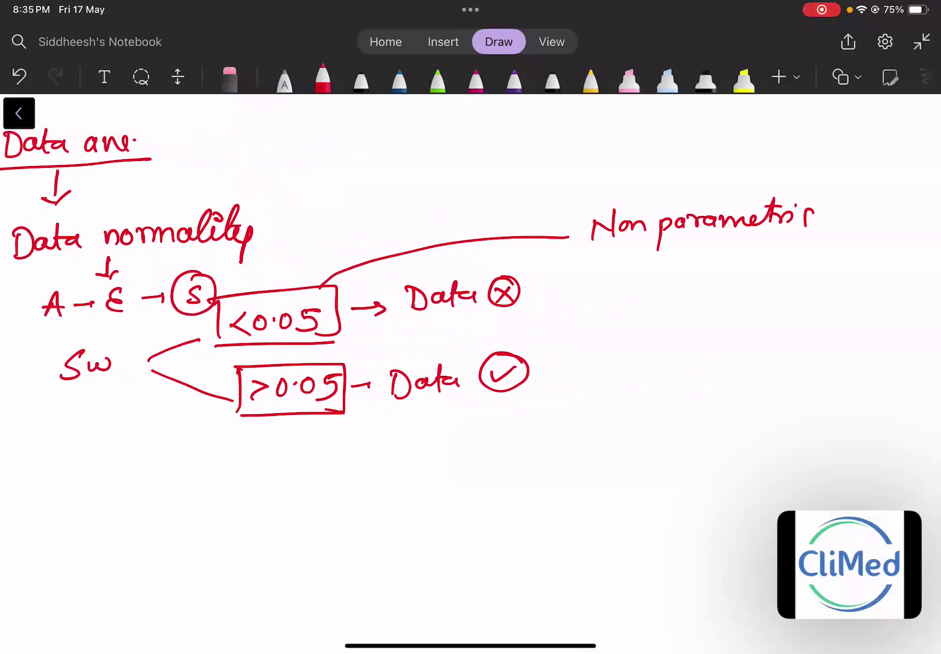
Double-underline "SW" in red and draw a black arrow from the boxed ">0.05" to the handwritten word "paramet"
drag(60, 380, 126, 373)
drag(54, 406, 133, 386)
click(360, 79)
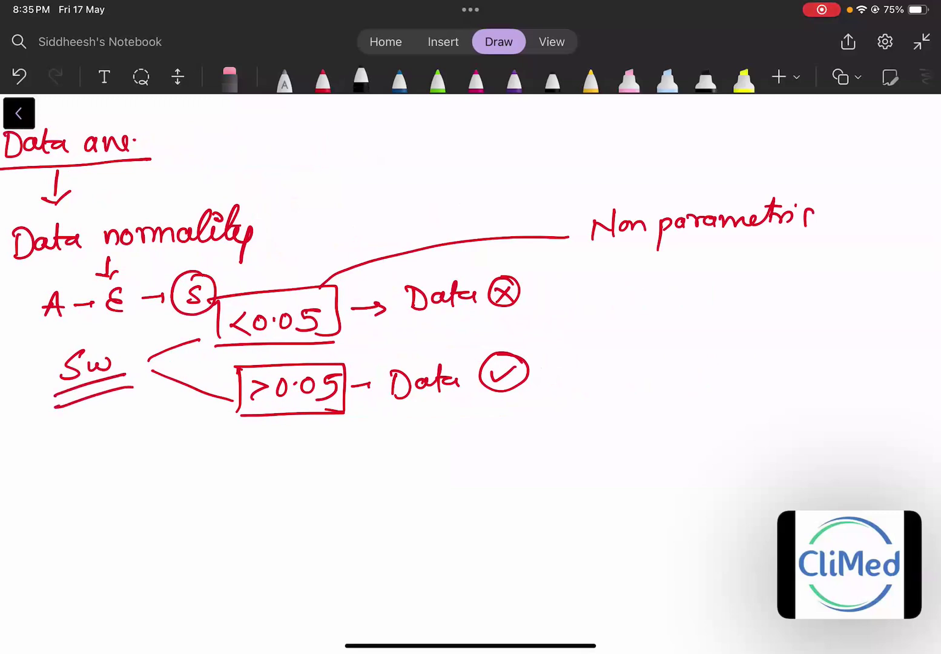
mouse_move(296, 428)
mouse_down()
mouse_move(333, 441)
mouse_move(614, 400)
mouse_up()
mouse_move(597, 396)
mouse_down()
mouse_move(614, 411)
mouse_move(661, 398)
mouse_up()
mouse_move(673, 400)
mouse_down()
mouse_move(686, 387)
mouse_move(711, 400)
mouse_move(767, 396)
mouse_up()
mouse_move(772, 368)
mouse_down()
mouse_move(772, 401)
mouse_move(788, 376)
mouse_up()
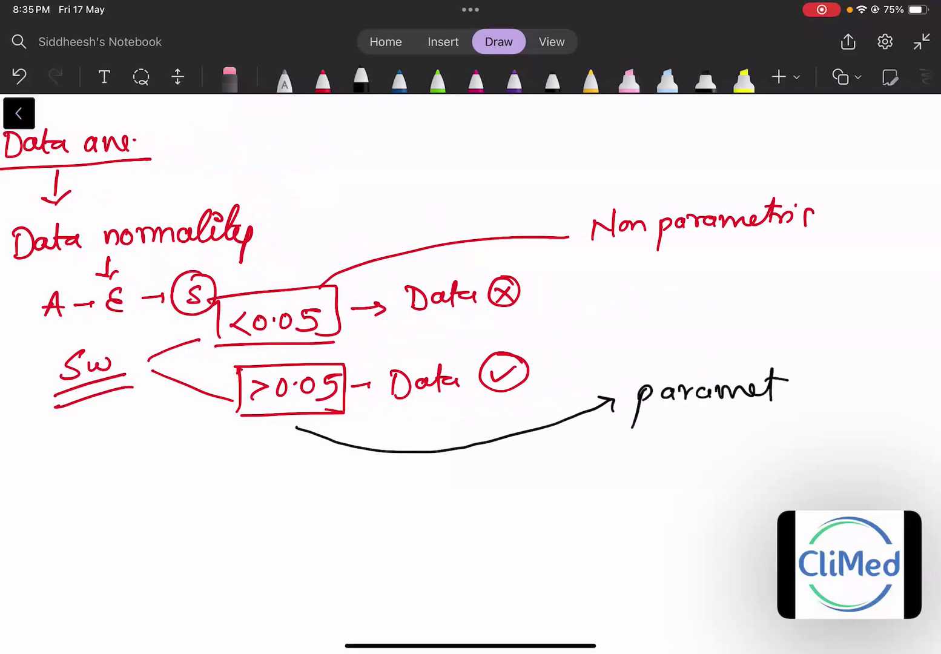
Write "one sample" in black in the empty space to the right of "Non parametric"
scroll(470, 303, right, 10)
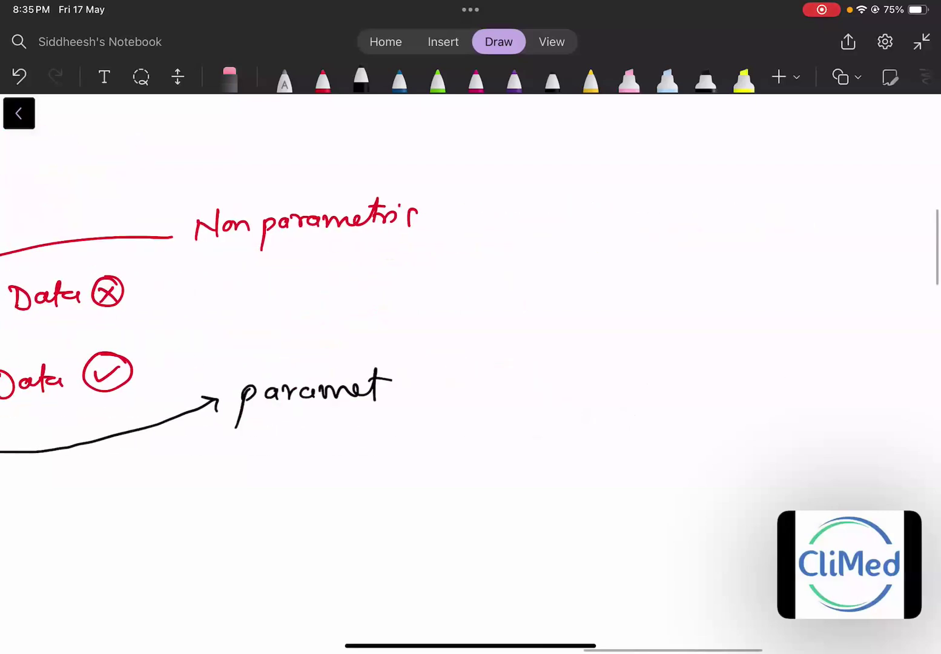
drag(586, 151, 585, 152)
mouse_move(592, 158)
mouse_down()
mouse_move(597, 148)
mouse_move(613, 158)
mouse_move(687, 155)
mouse_up()
mouse_move(694, 145)
mouse_down()
mouse_move(693, 173)
mouse_move(723, 135)
mouse_up()
drag(723, 151, 732, 138)
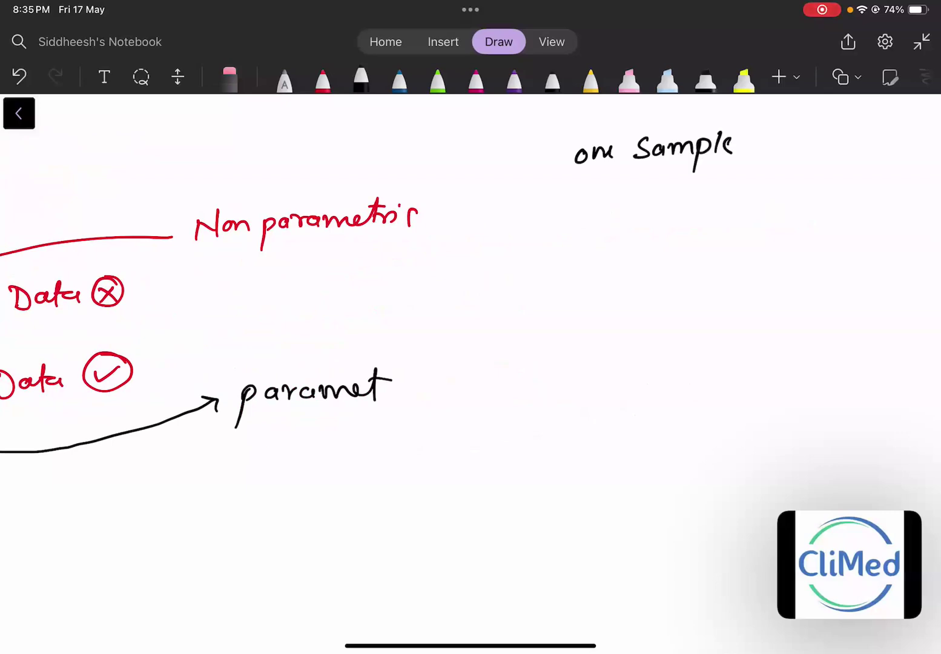
Draw a dividing line under "one sample" and write "unpair/Indep" below it
drag(528, 186, 771, 172)
drag(563, 205, 582, 225)
drag(588, 209, 610, 242)
mouse_move(612, 209)
mouse_down()
mouse_move(623, 215)
mouse_move(655, 201)
mouse_up()
drag(659, 210, 667, 200)
drag(687, 182, 677, 225)
drag(698, 186, 699, 213)
mouse_move(706, 210)
mouse_down()
mouse_move(743, 182)
mouse_move(740, 208)
mouse_up()
drag(756, 193, 754, 226)
drag(754, 200, 767, 205)
Add "Paired sample" below a second dividing line and draw a wavy bracket beside the three sample types
drag(508, 263, 826, 248)
drag(569, 287, 564, 316)
drag(565, 284, 606, 306)
drag(606, 296, 640, 297)
mouse_move(654, 271)
mouse_down()
mouse_move(649, 299)
mouse_move(673, 294)
mouse_up()
mouse_move(701, 282)
mouse_down()
mouse_move(690, 293)
mouse_move(729, 294)
mouse_up()
mouse_move(727, 280)
mouse_down()
mouse_move(730, 310)
mouse_move(747, 290)
mouse_up()
mouse_move(760, 264)
mouse_down()
mouse_move(755, 288)
mouse_move(780, 287)
mouse_up()
scroll(470, 363, right, 3)
scroll(470, 363, right, 5)
mouse_move(586, 111)
mouse_down()
mouse_move(596, 158)
mouse_move(594, 320)
mouse_up()
Write "equally" above the list of sample types
scroll(470, 364, up, 3)
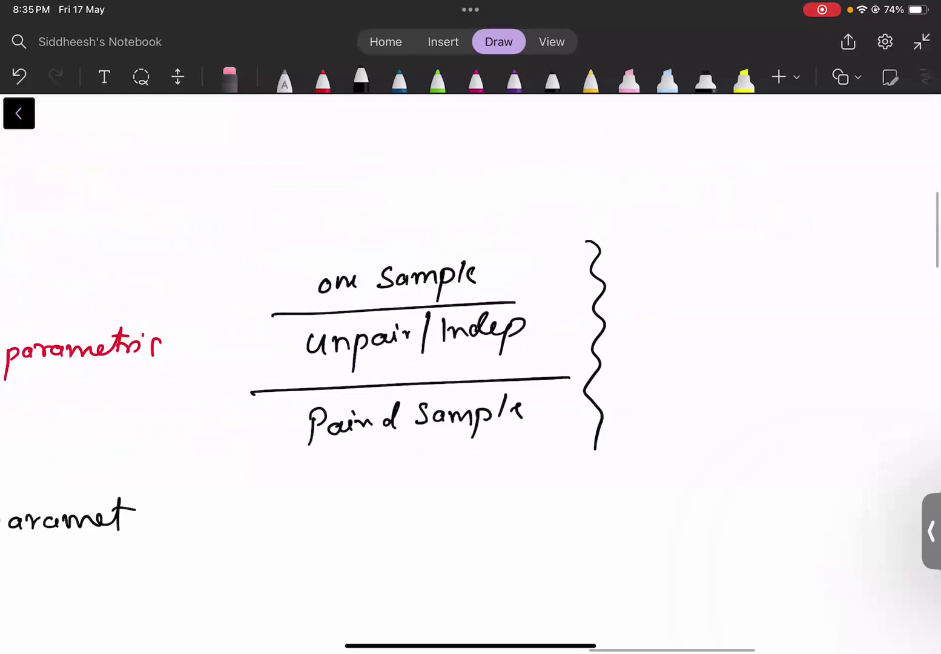
mouse_move(349, 195)
mouse_down()
mouse_move(380, 189)
mouse_move(380, 221)
mouse_up()
drag(391, 186, 429, 194)
mouse_move(431, 193)
mouse_down()
mouse_move(455, 171)
mouse_move(466, 191)
mouse_up()
mouse_move(463, 181)
mouse_down()
mouse_move(483, 205)
mouse_move(469, 211)
mouse_up()
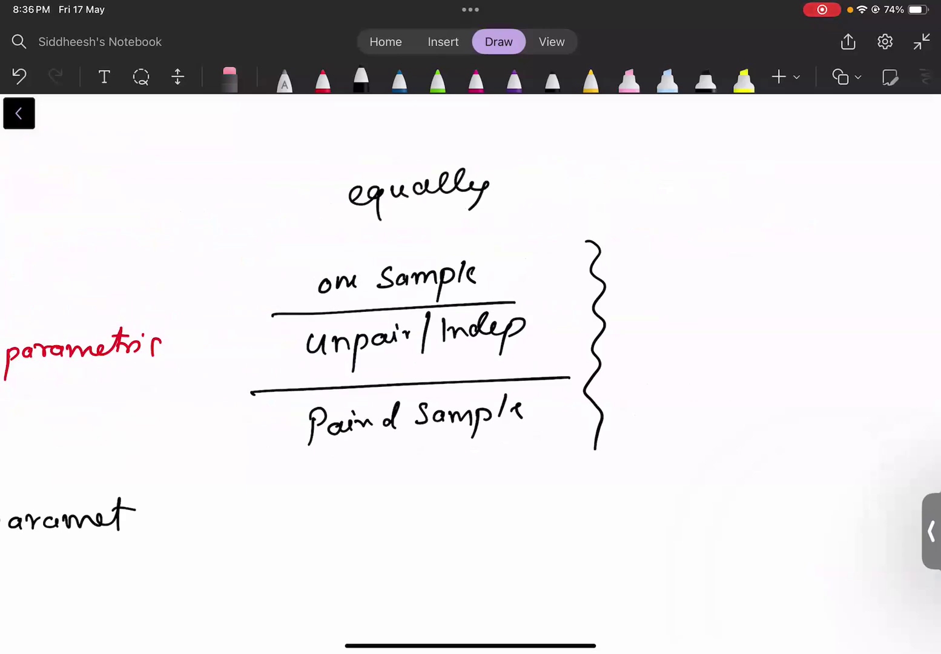
Write "SW <0.05" at the upper right of the sample list and double-underline the threshold
mouse_move(707, 115)
mouse_down()
mouse_move(690, 136)
mouse_move(747, 115)
mouse_up()
mouse_move(806, 116)
mouse_down()
mouse_move(806, 136)
mouse_move(823, 116)
mouse_up()
mouse_move(851, 118)
mouse_down()
mouse_move(843, 133)
mouse_move(852, 118)
mouse_up()
drag(872, 118, 894, 118)
mouse_move(778, 147)
mouse_down()
mouse_move(885, 148)
mouse_move(894, 163)
mouse_up()
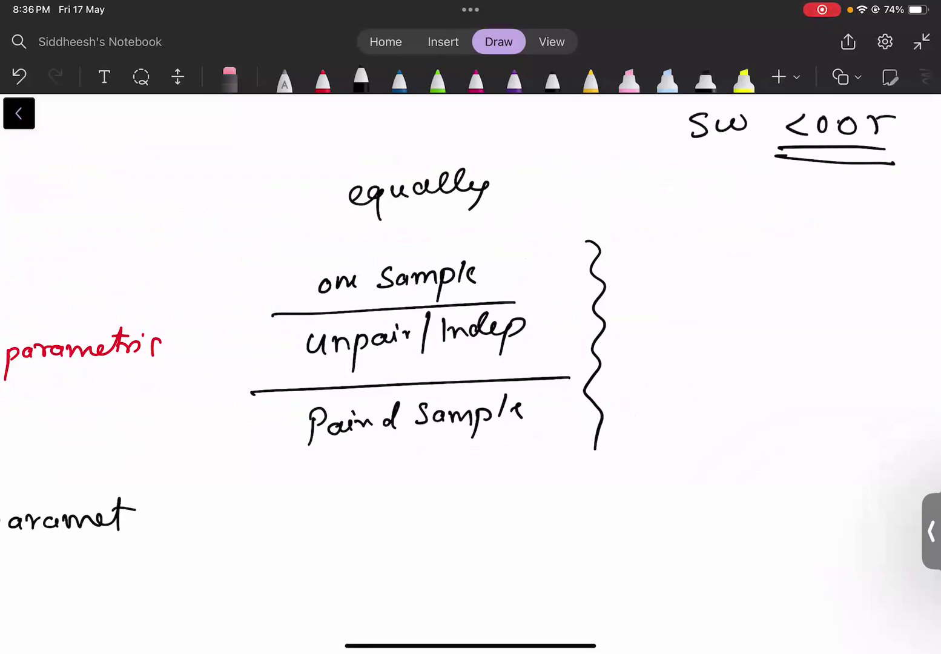
Draw a curved line from "one sample" past the wavy bracket and label it "wilcoxon one"
mouse_move(485, 260)
mouse_down()
mouse_move(640, 237)
mouse_move(720, 245)
mouse_move(719, 255)
mouse_up()
drag(720, 233, 721, 235)
mouse_move(737, 228)
mouse_down()
mouse_move(730, 257)
mouse_move(743, 254)
mouse_up()
drag(756, 242, 780, 257)
drag(794, 242, 788, 256)
drag(854, 242, 907, 247)
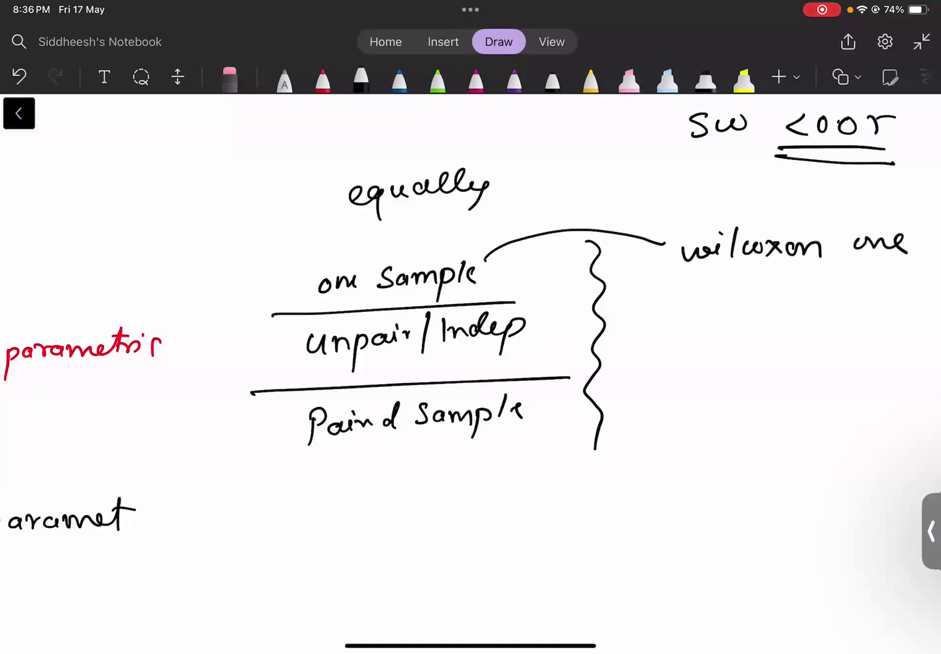
Double-underline "unpair" and link that entry across the bracket to "Mann whit"
drag(303, 368, 407, 356)
drag(307, 378, 421, 365)
drag(558, 343, 721, 344)
mouse_move(737, 330)
mouse_down()
mouse_move(755, 340)
mouse_move(774, 321)
mouse_move(815, 308)
mouse_move(816, 343)
mouse_up()
Underline "Paired sample" and link it to an underlined "wilco 2 sample", and circle the word "equally"
mouse_move(291, 455)
mouse_down()
mouse_move(538, 434)
mouse_move(607, 446)
mouse_move(667, 421)
mouse_move(668, 432)
mouse_up()
click(698, 420)
mouse_move(686, 402)
mouse_down()
mouse_move(682, 435)
mouse_move(716, 417)
mouse_move(777, 431)
mouse_up()
drag(798, 413, 786, 430)
drag(815, 418, 817, 429)
drag(822, 429, 858, 436)
mouse_move(854, 418)
mouse_down()
mouse_move(846, 450)
mouse_move(869, 431)
mouse_up()
mouse_move(888, 404)
mouse_down()
mouse_move(899, 424)
mouse_move(905, 418)
mouse_up()
drag(615, 465, 912, 447)
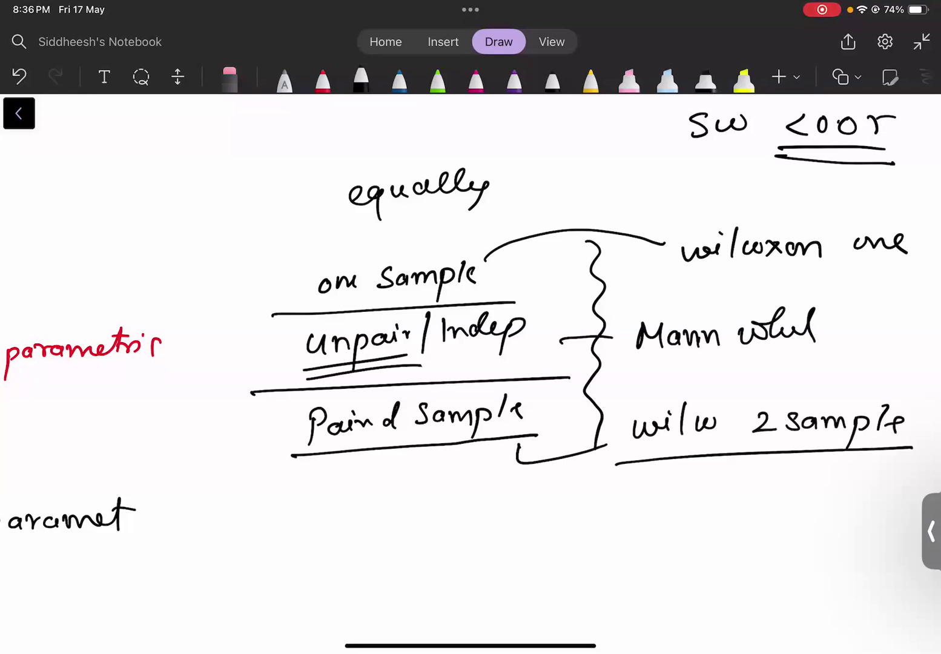
drag(489, 143, 441, 137)
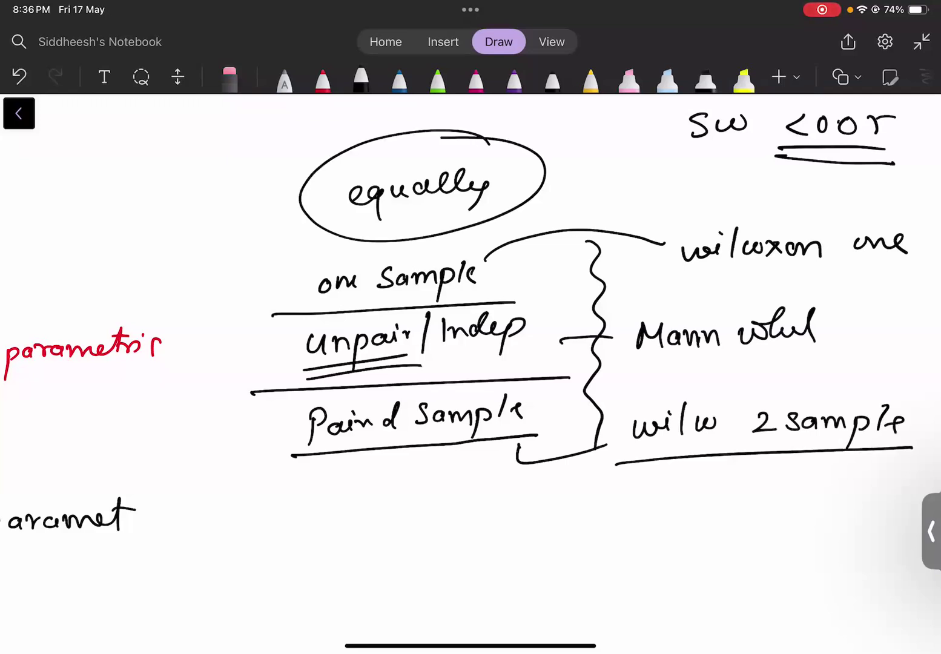